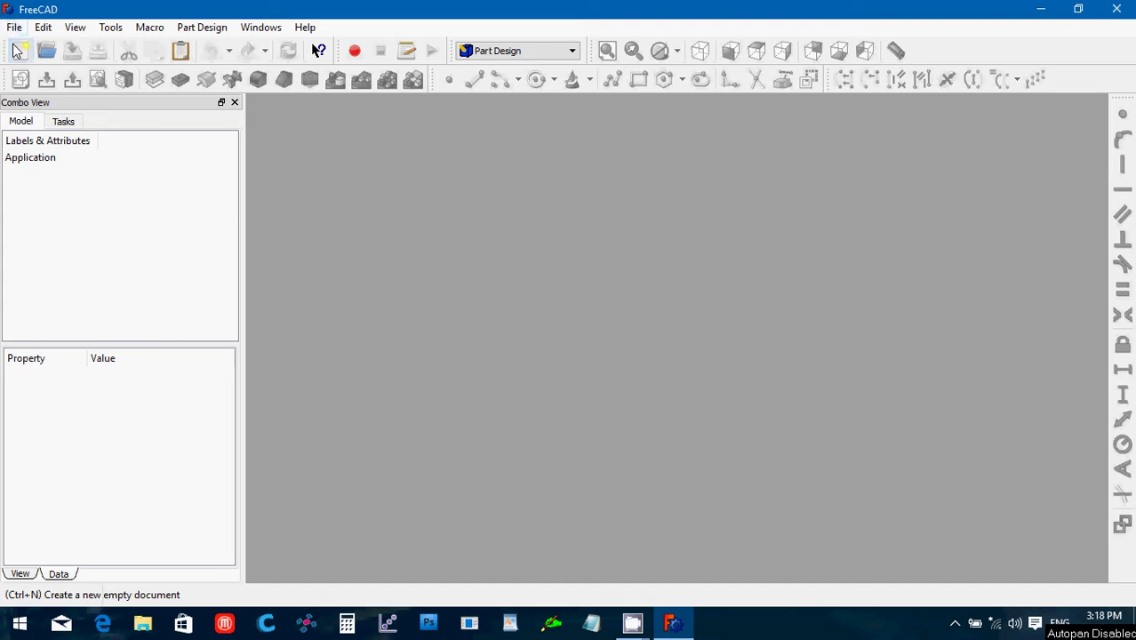
- Create a new empty document and run the Macro_FCCircularText.FCMacro user macro
click(20, 51)
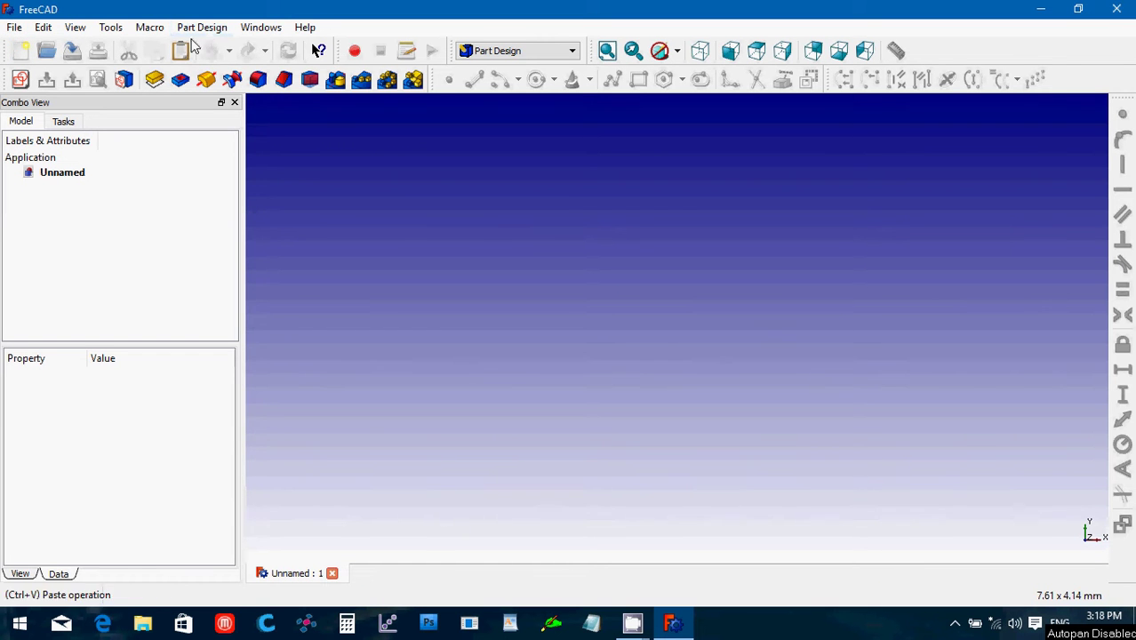
click(148, 28)
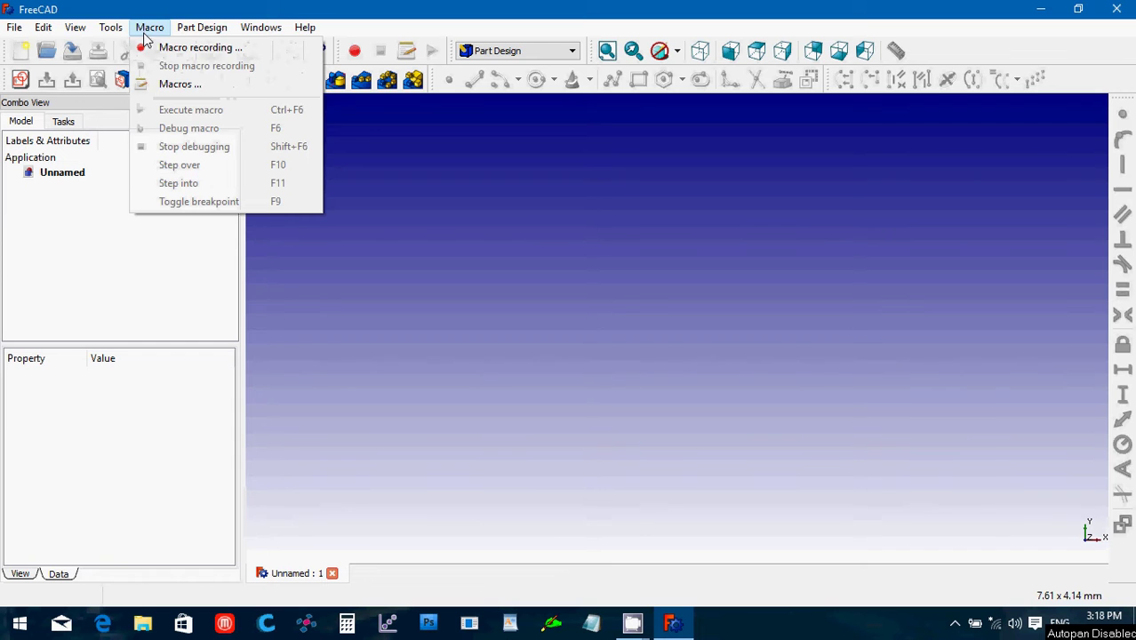
click(169, 89)
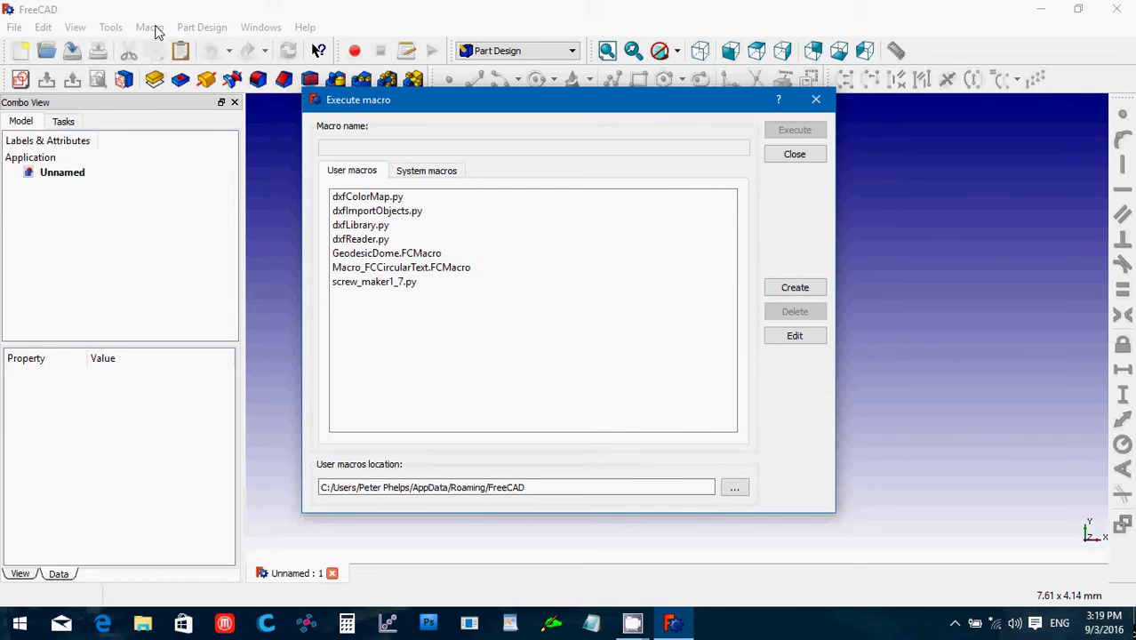
click(366, 271)
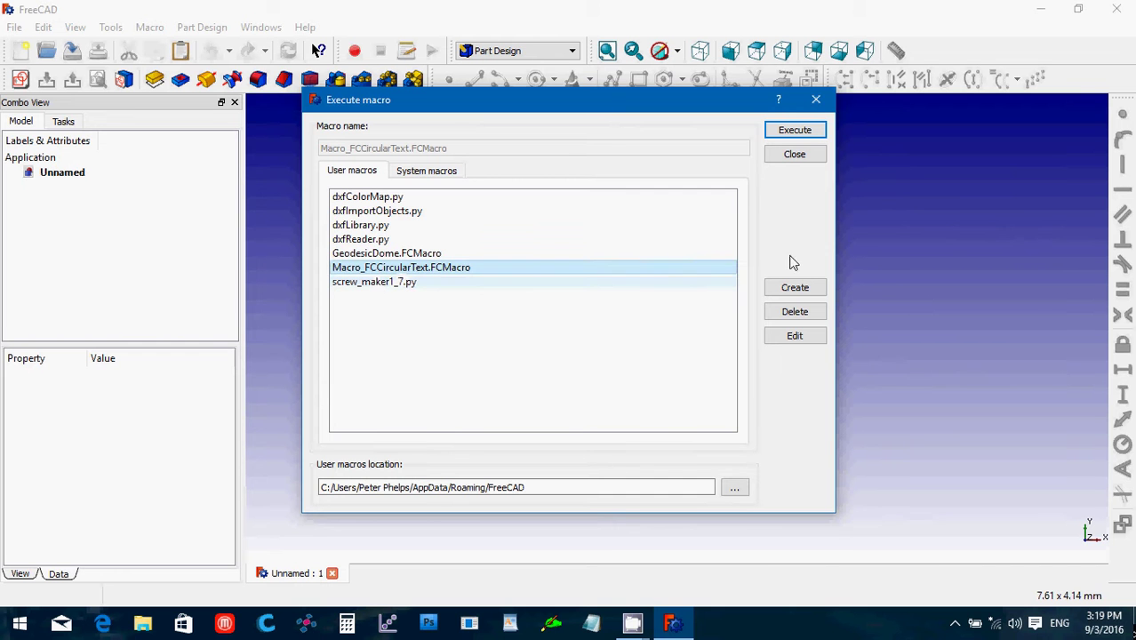
click(798, 131)
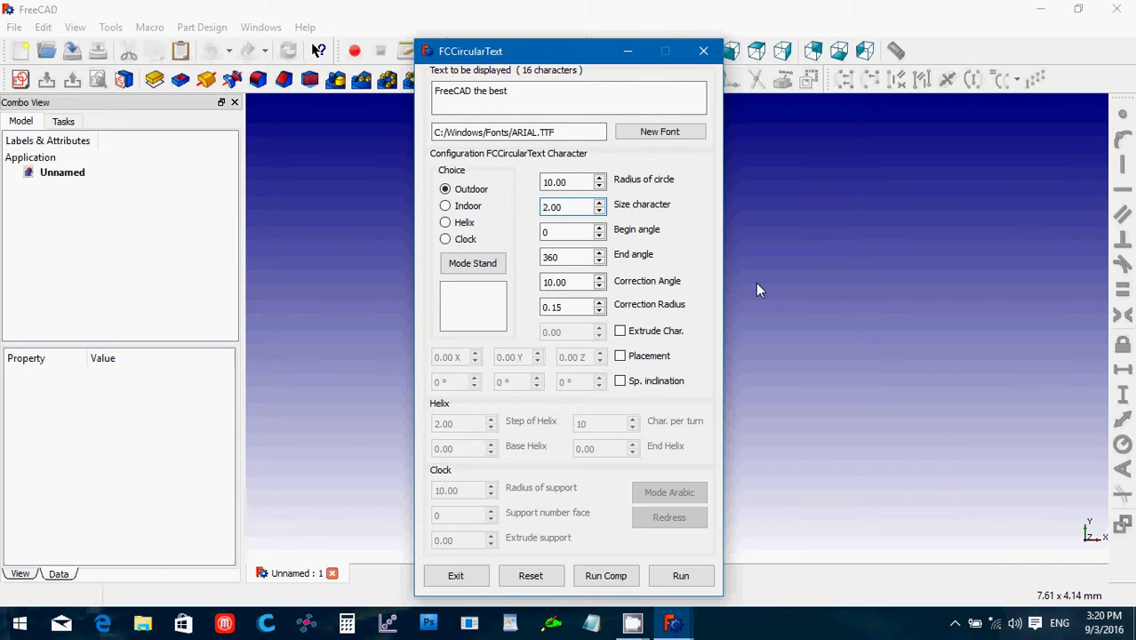
- Replace the default display text with an invitation to visit the site owner's "Web Site:", including the owner's name and the website URL
drag(515, 90, 433, 91)
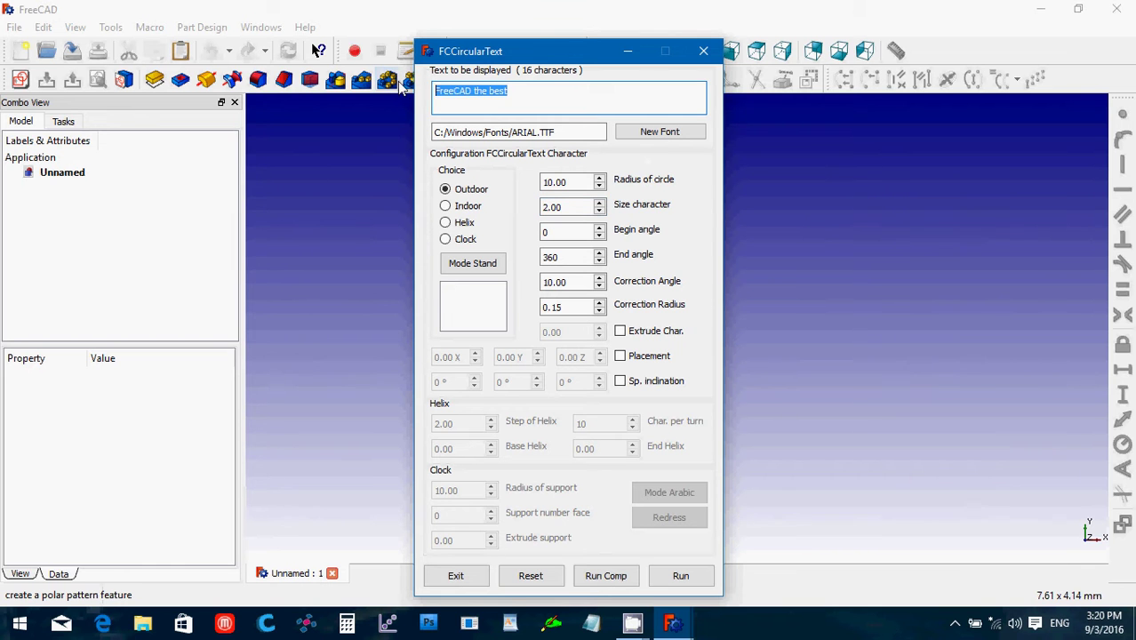
text(Vi)
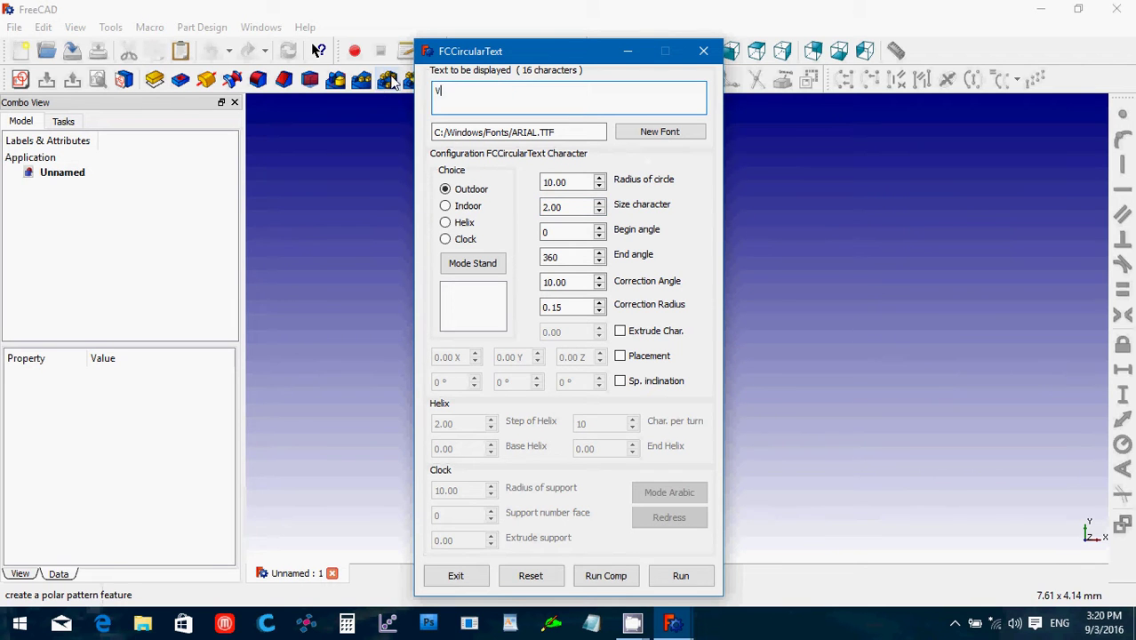
text(s)
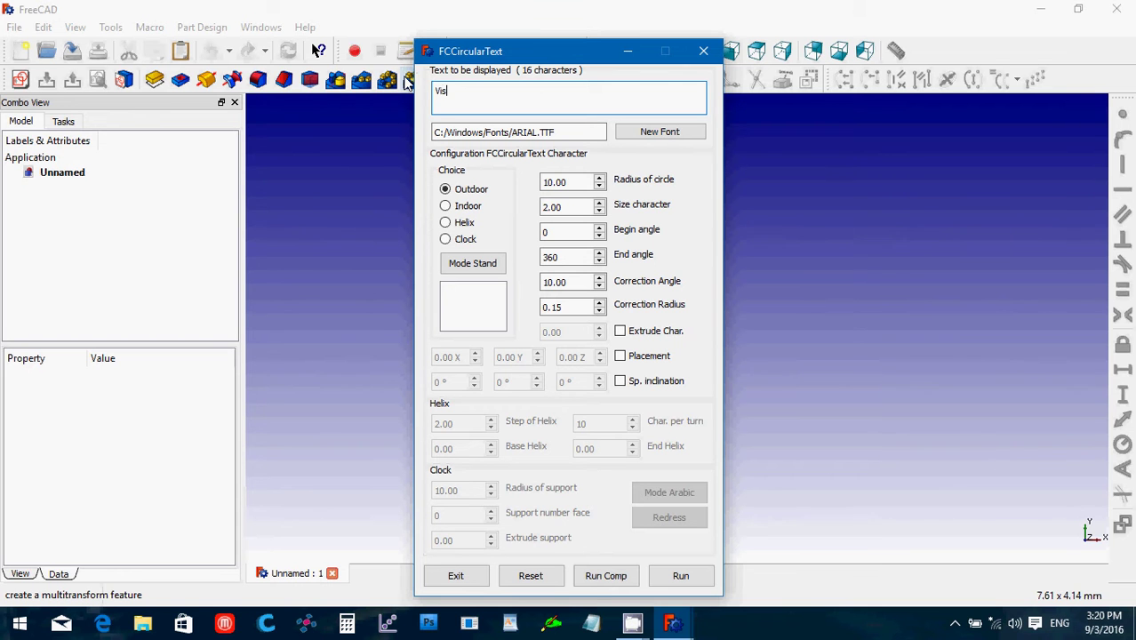
text(it Ph)
key(BackSpace)
text(eter Phelp's Web Site:)
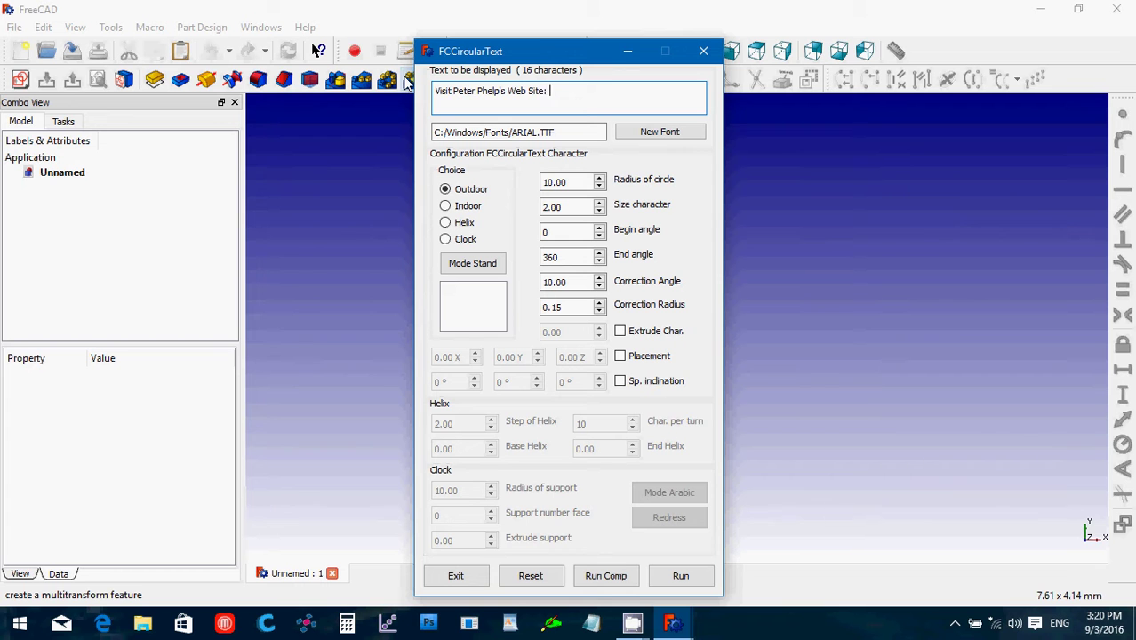
text( http://phelps3d.co)
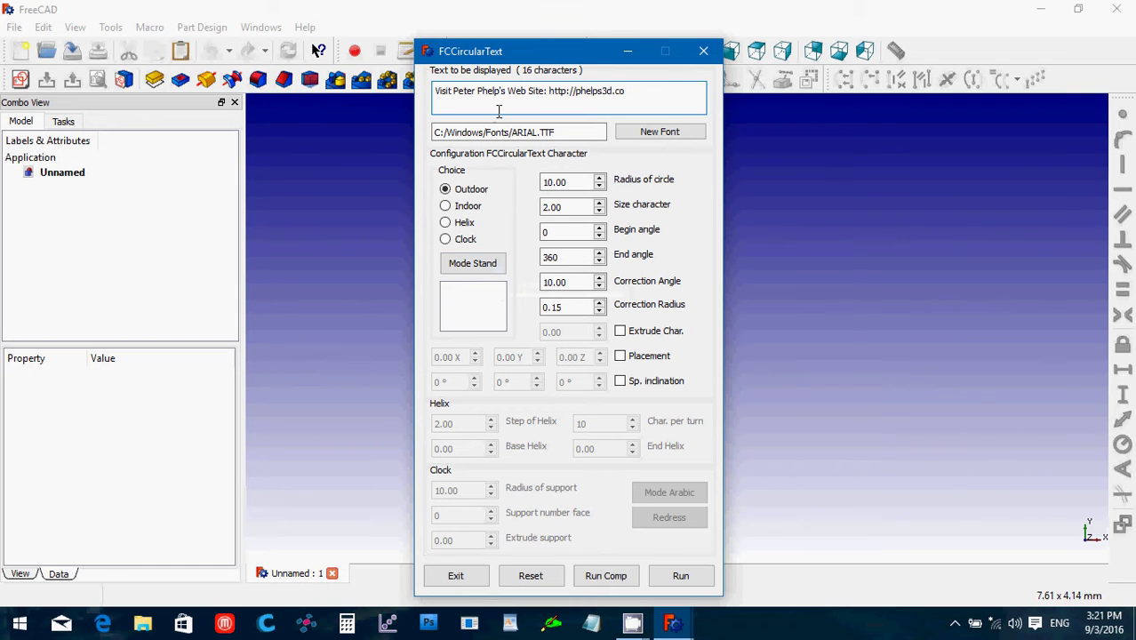
- Set the radius of the text circle to 20 and the character size to 10
drag(578, 184, 542, 182)
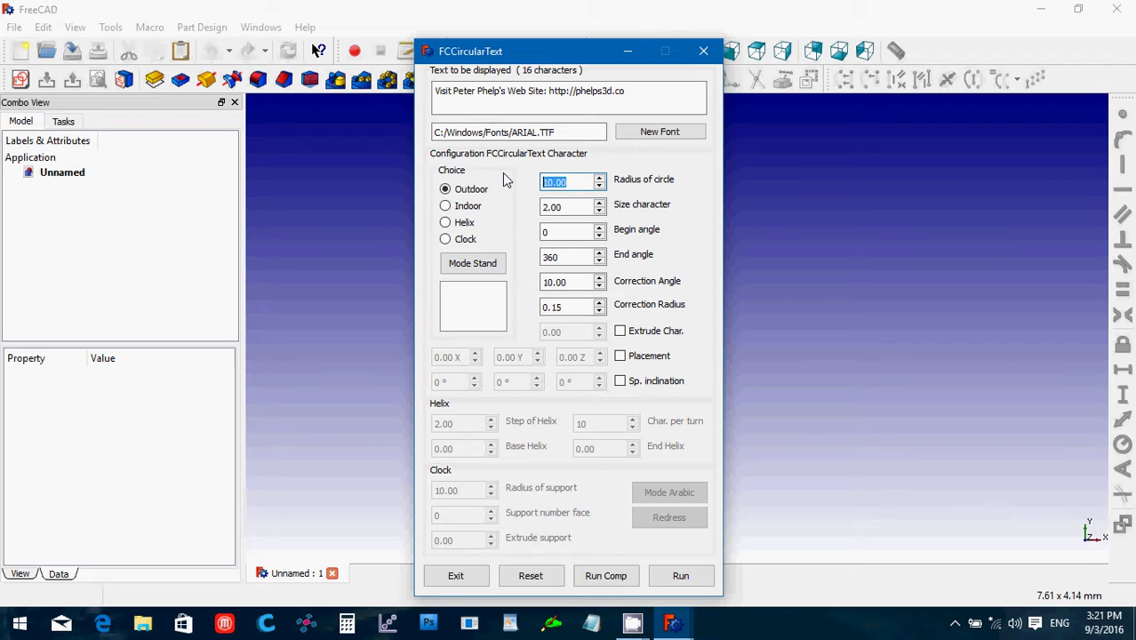
text(20)
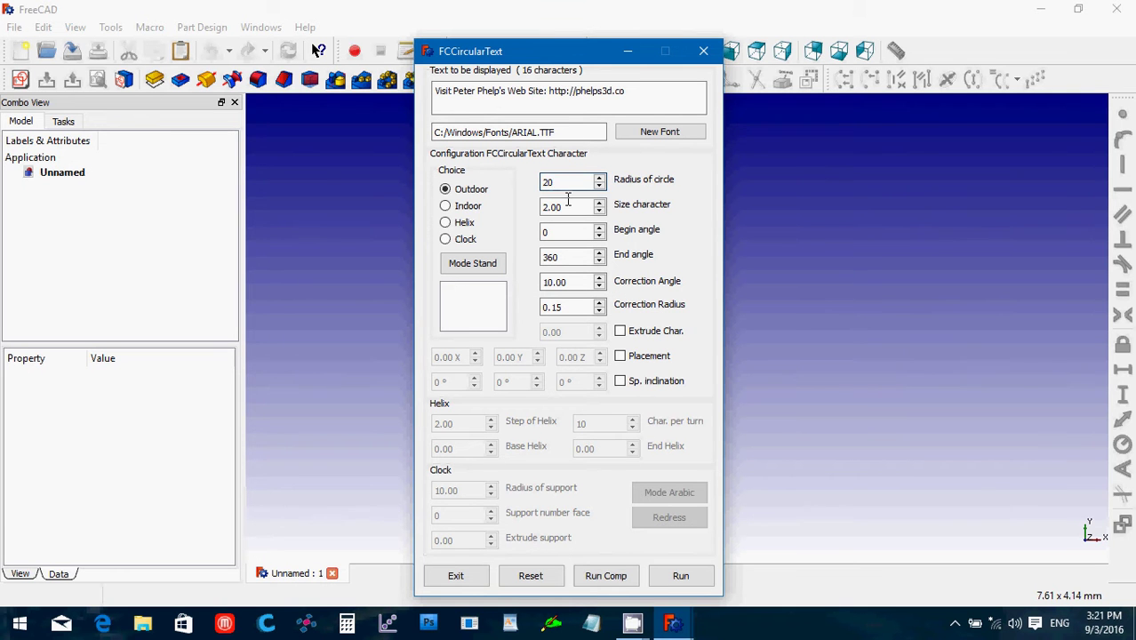
key(Tab)
key(ctrl+a)
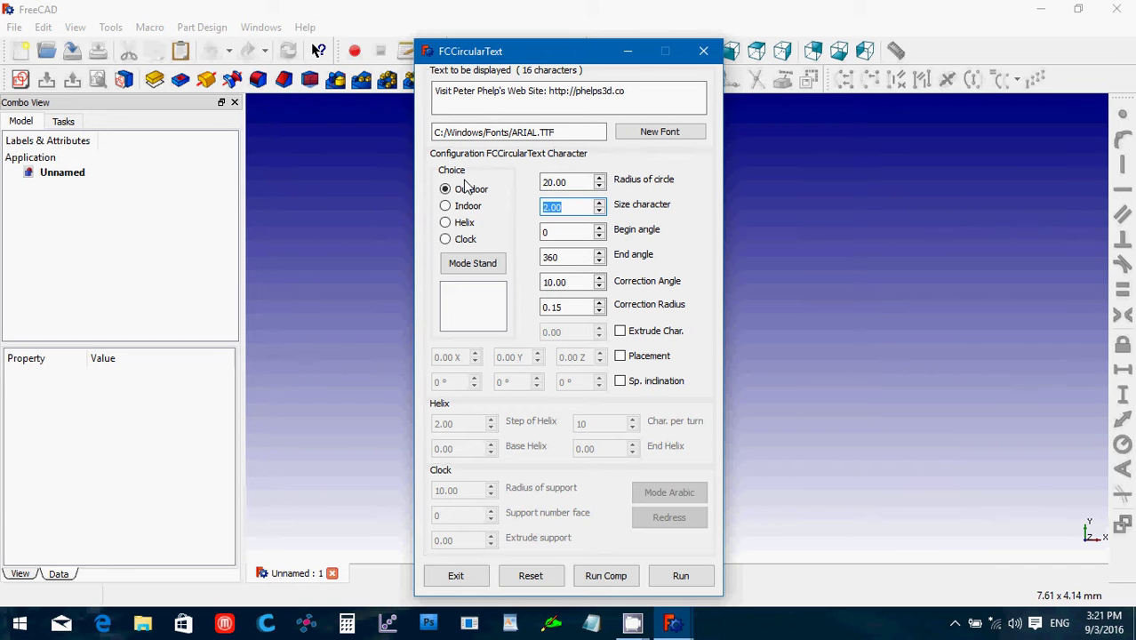
text(10)
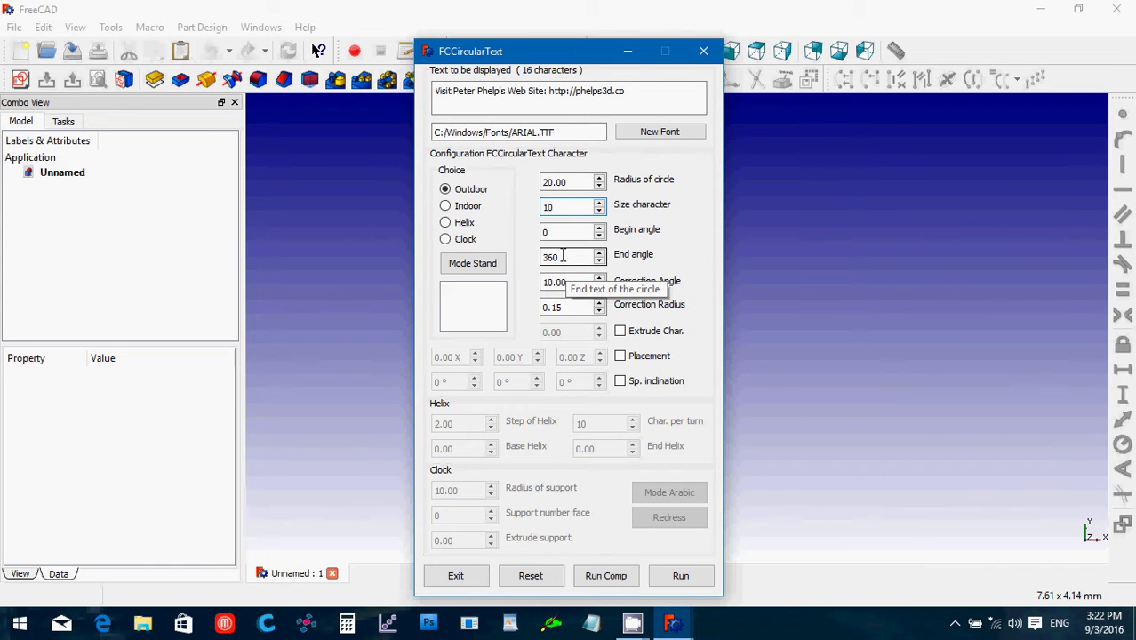
- Set the end angle to 180 and generate the outdoor circular text
drag(562, 257, 526, 262)
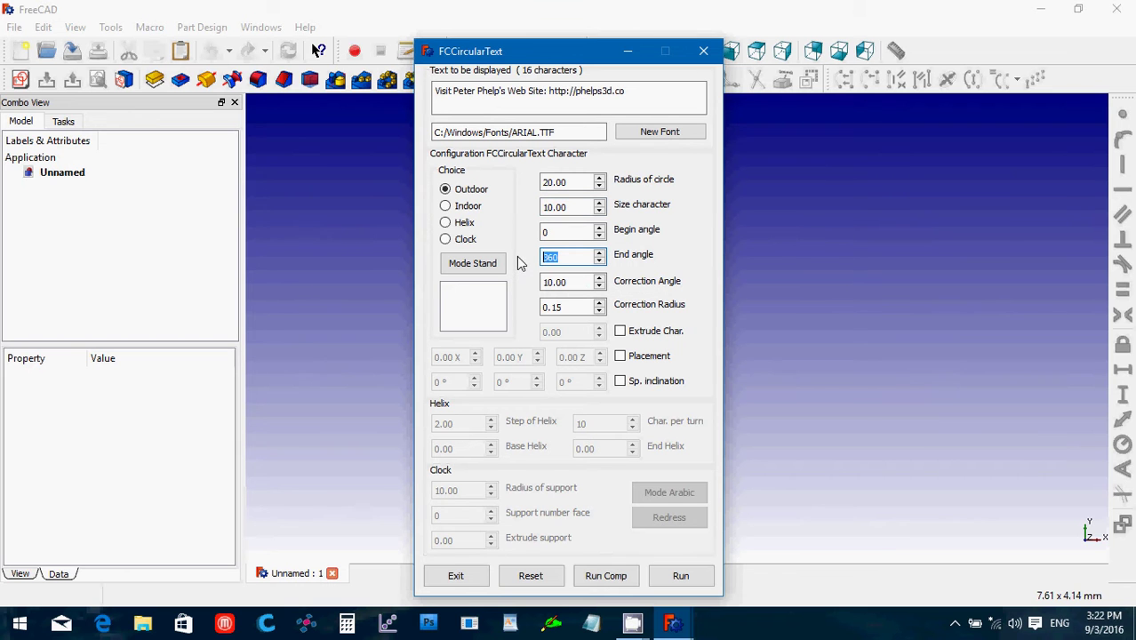
text(188)
key(BackSpace)
text(0)
click(673, 582)
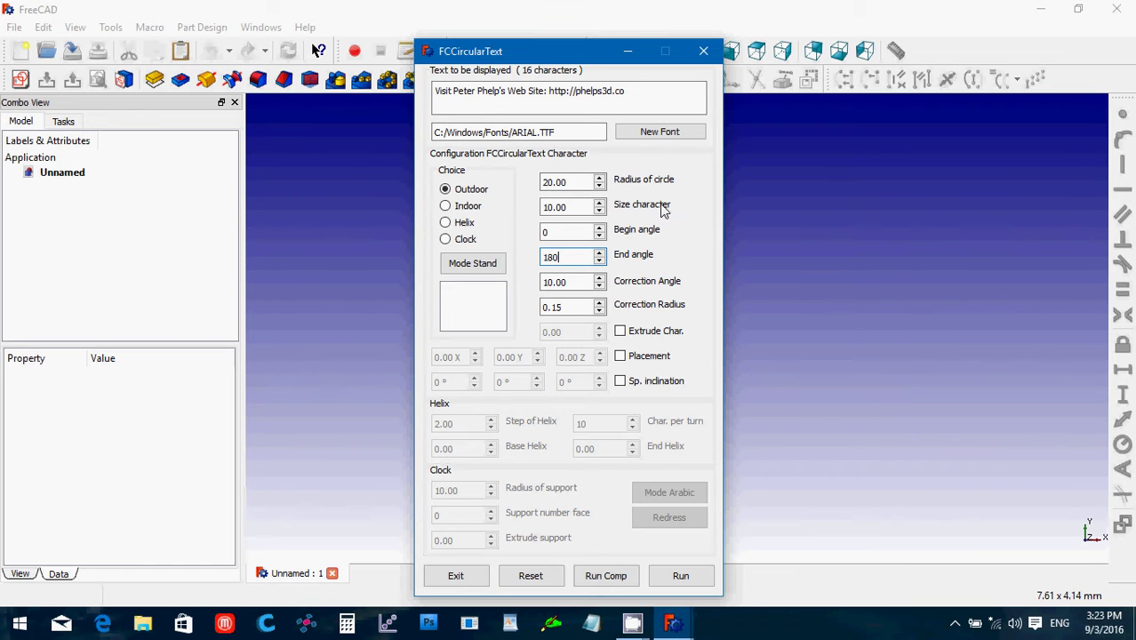
click(690, 577)
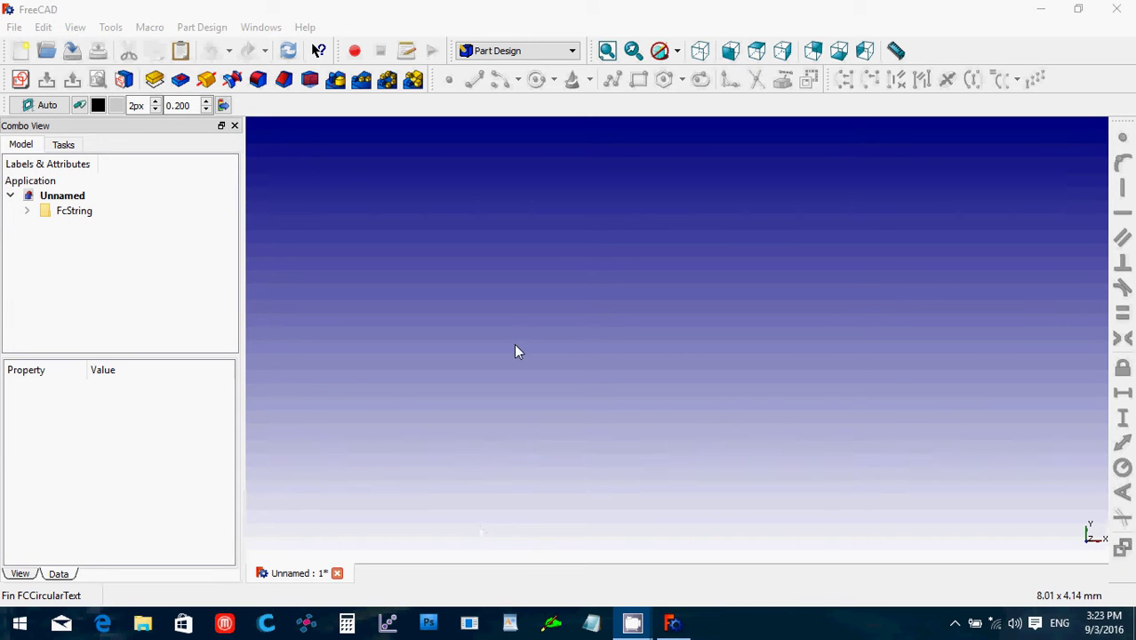
- Inspect the generated lettering in isometric view and delete the whole FcString group from the document
click(607, 51)
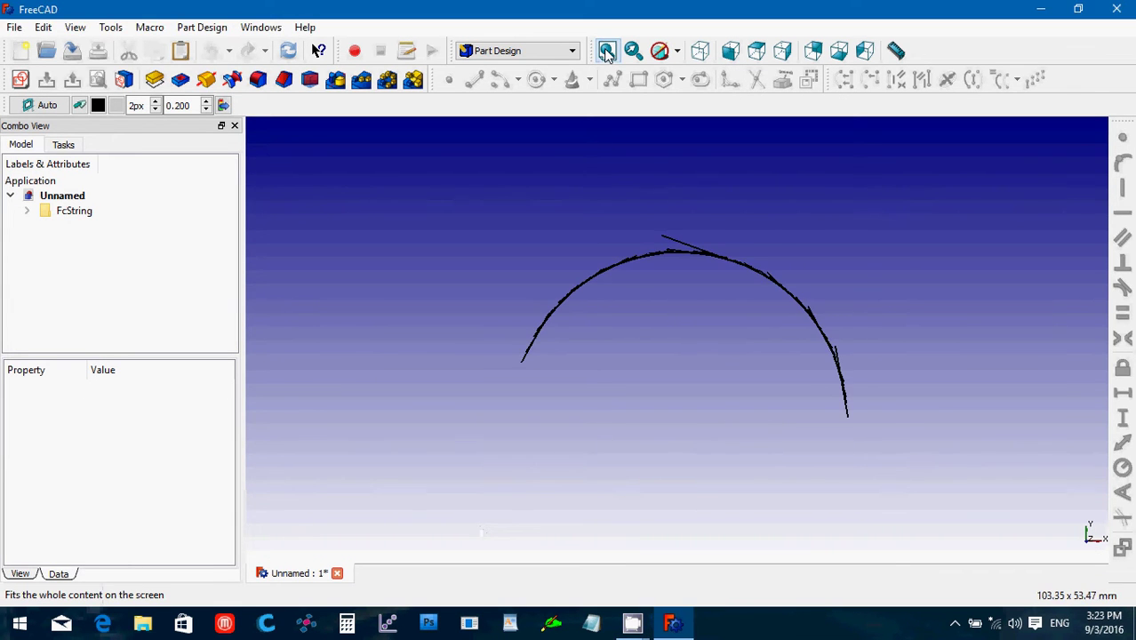
click(700, 51)
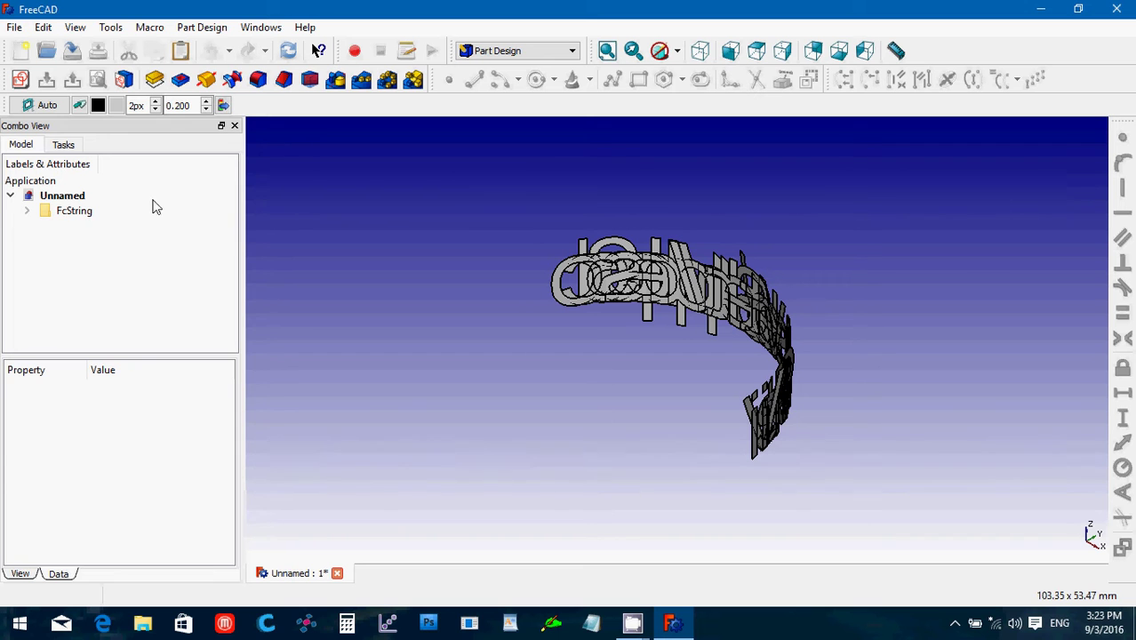
click(64, 214)
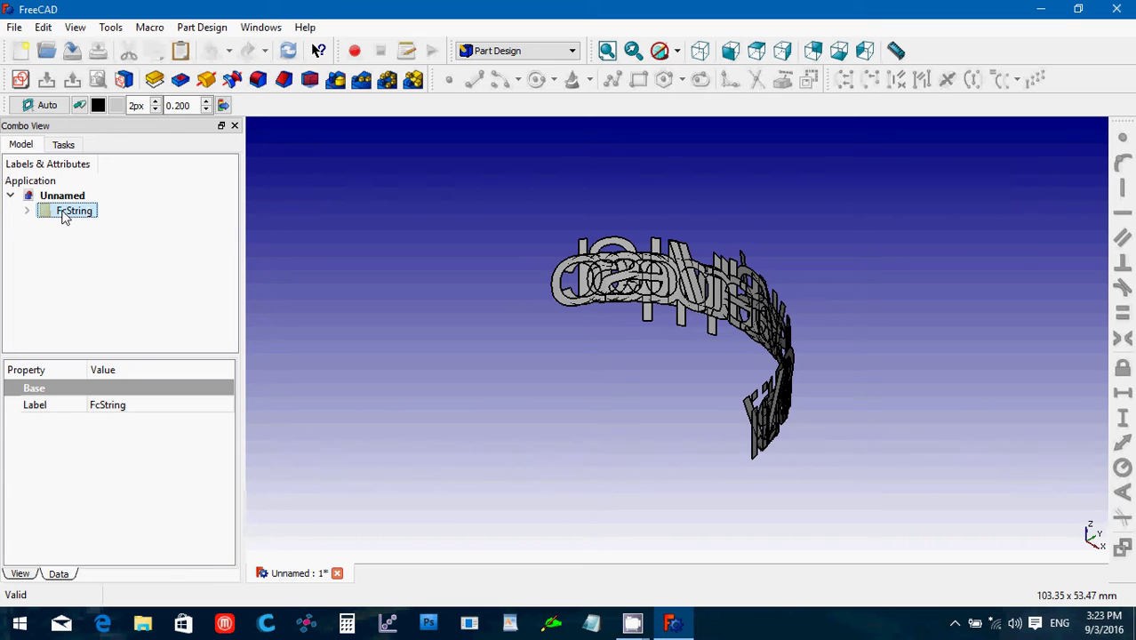
click(64, 213)
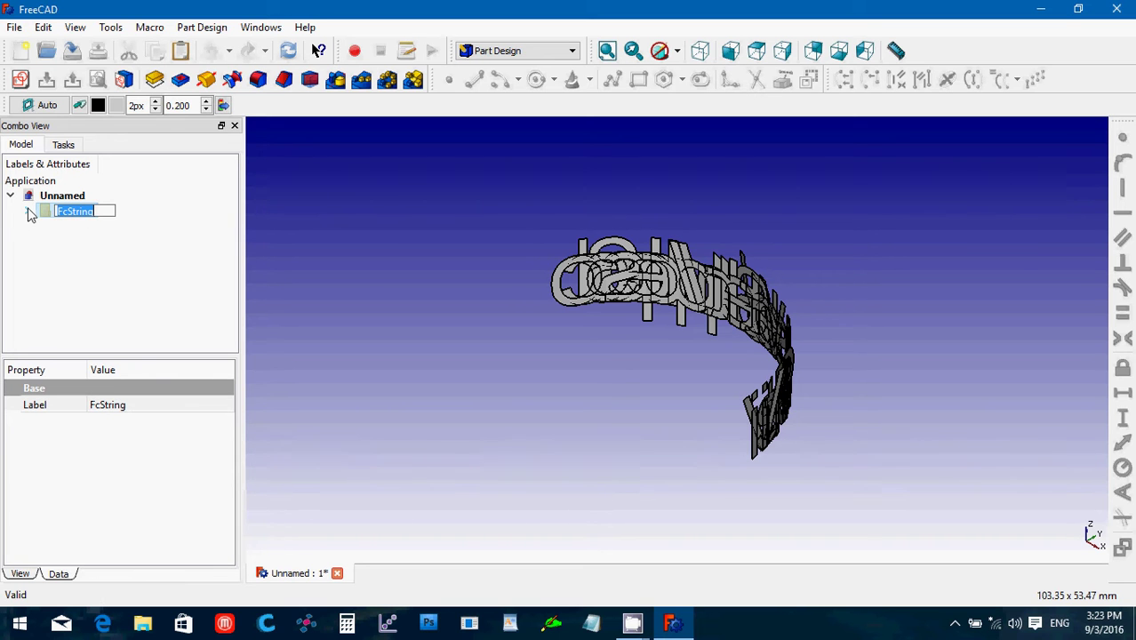
click(28, 210)
click(28, 212)
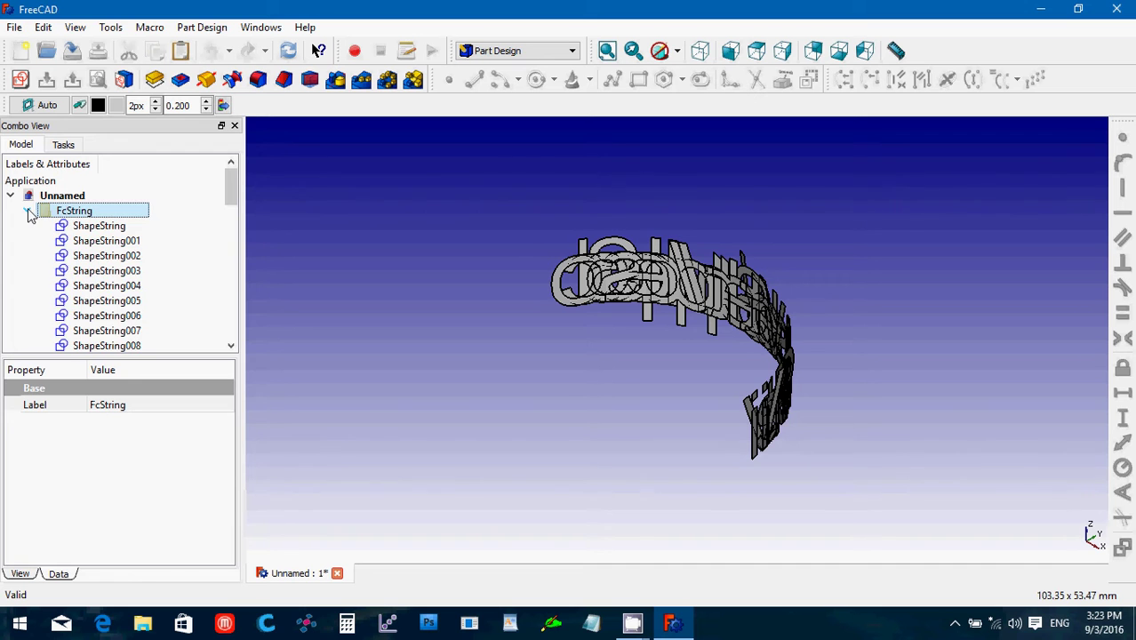
click(28, 212)
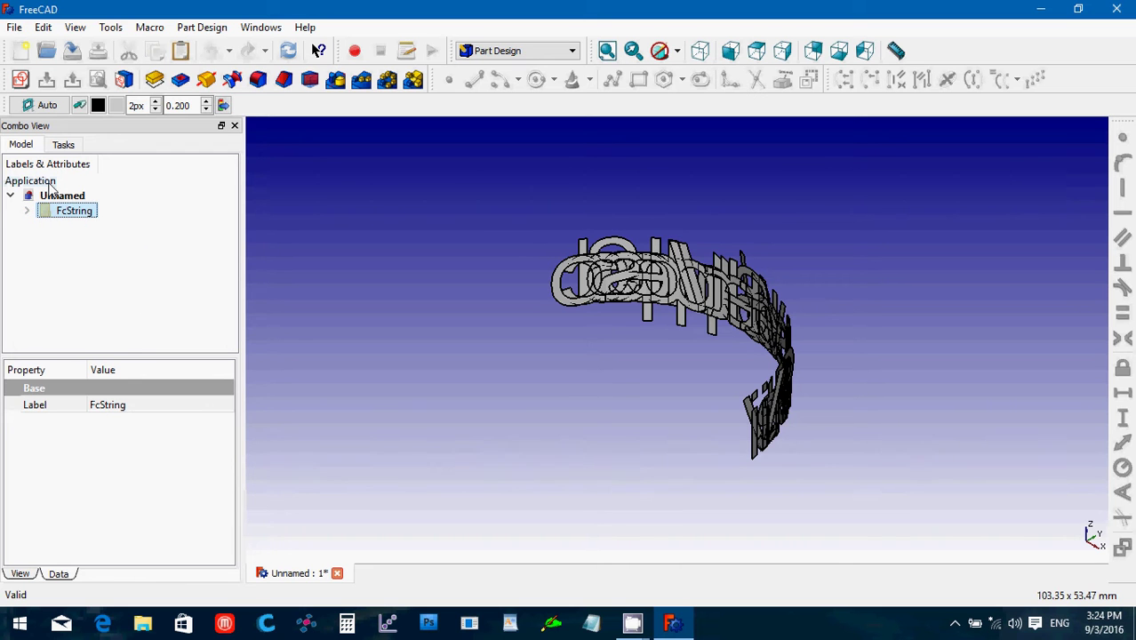
key(Delete)
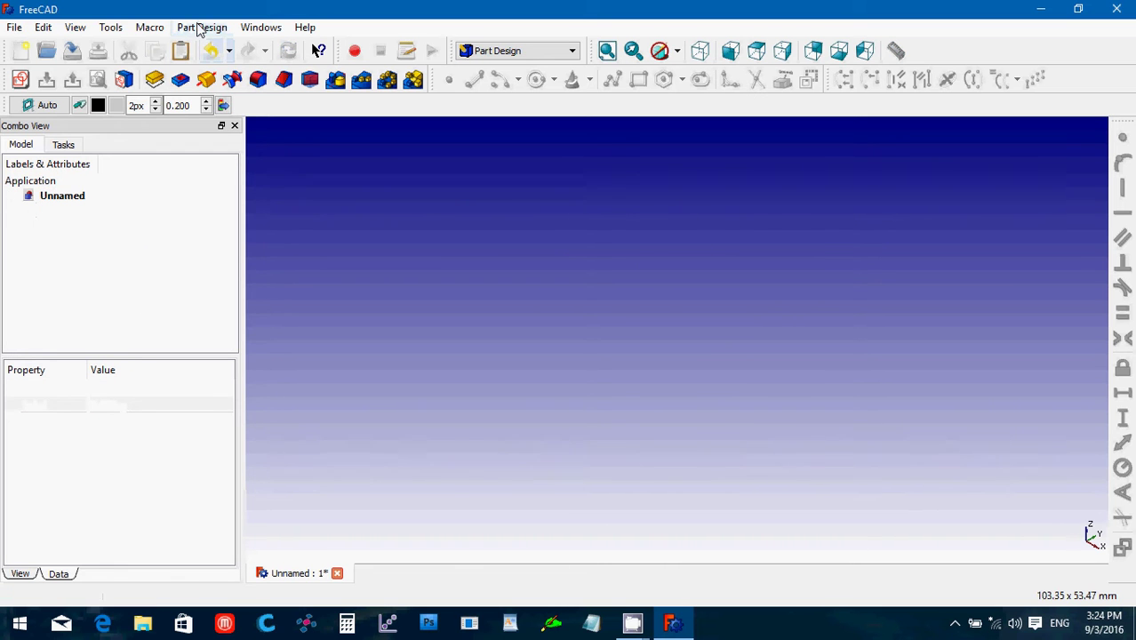
- Run the Macro_FCCircularText.FCMacro user macro again
click(158, 30)
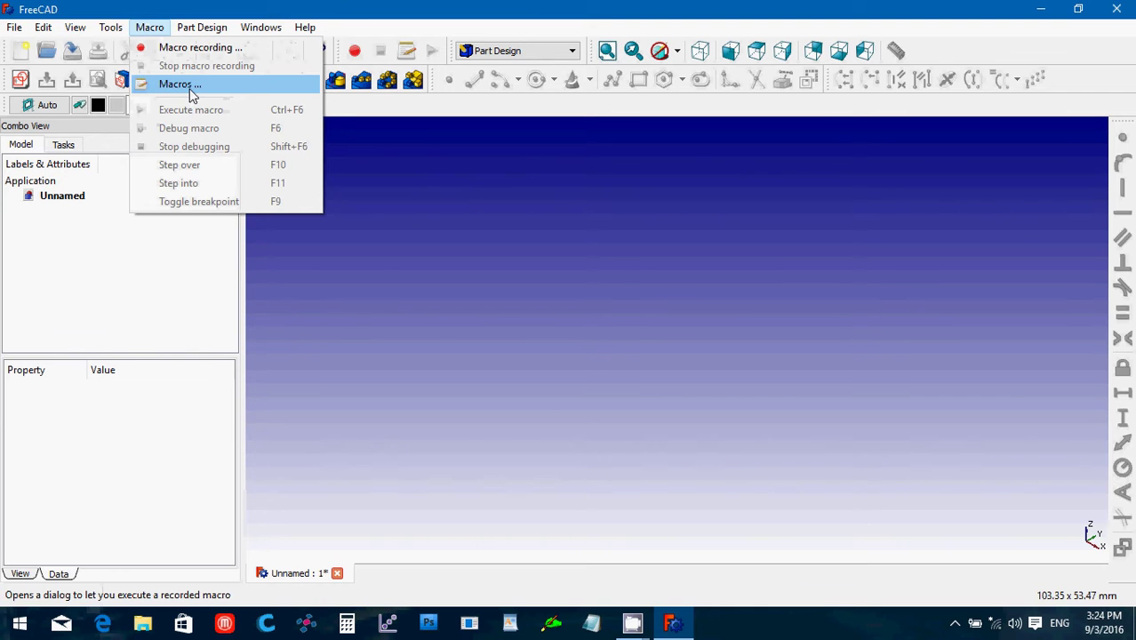
click(180, 84)
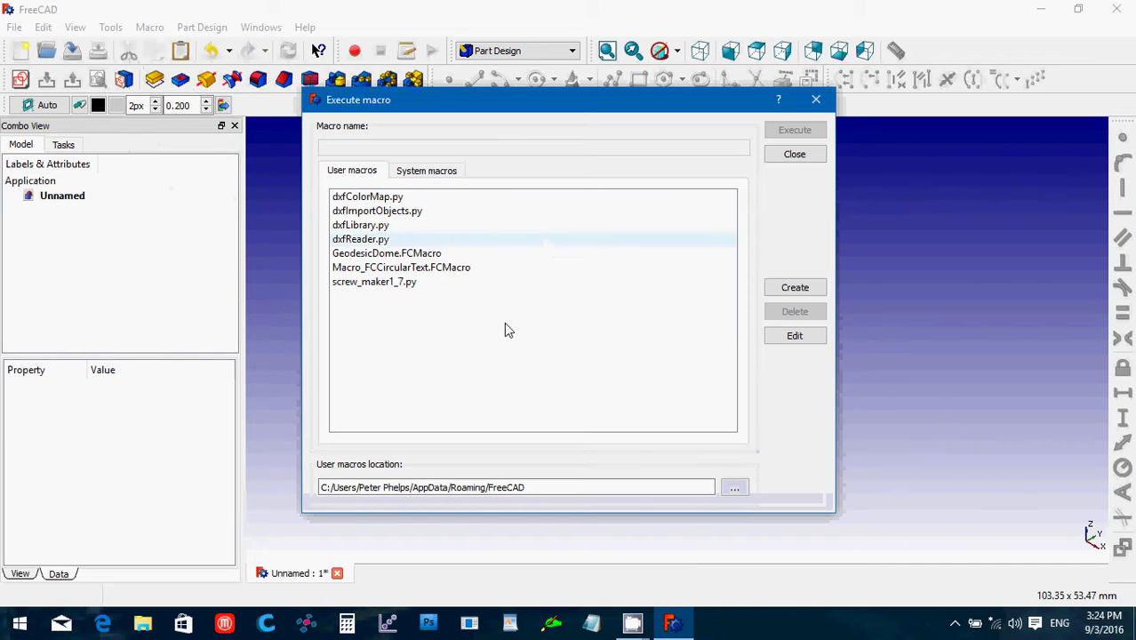
click(435, 267)
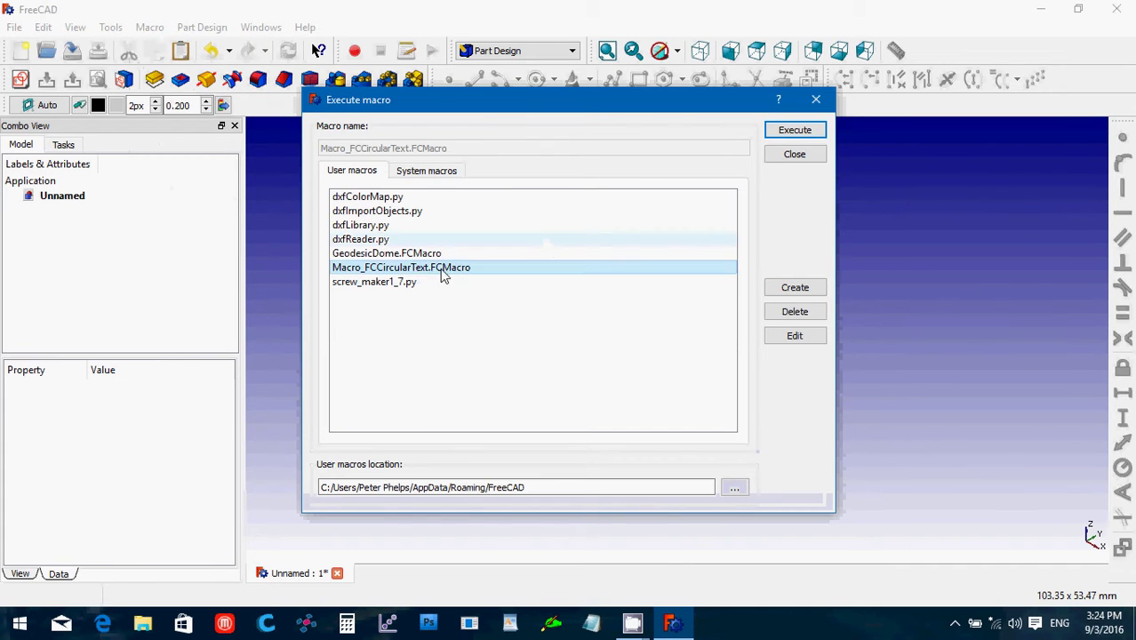
click(794, 293)
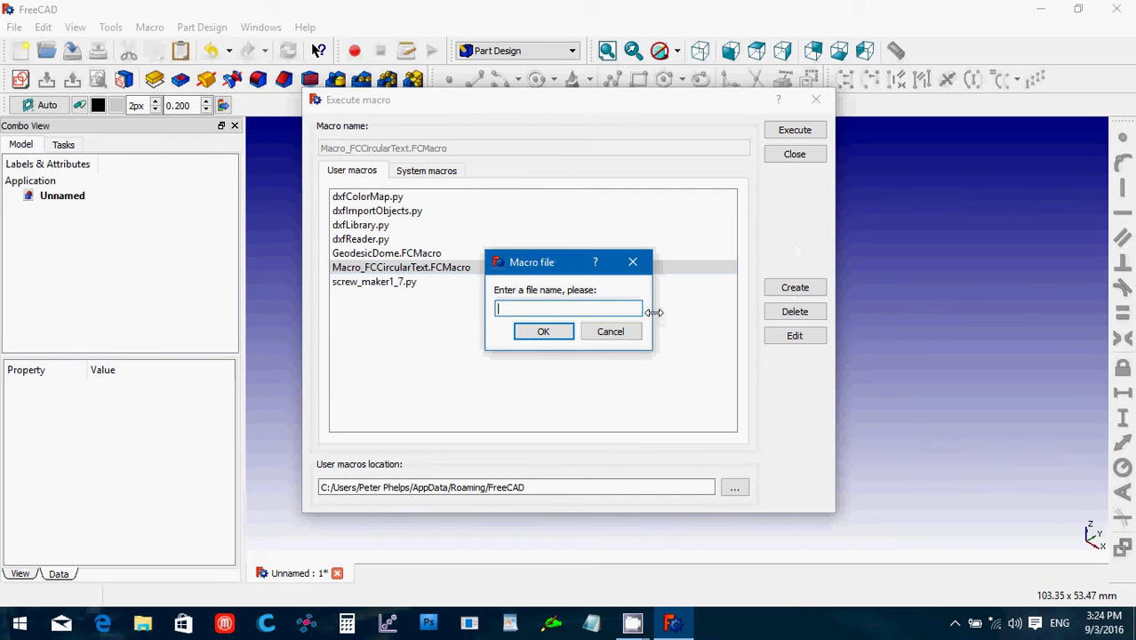
click(591, 335)
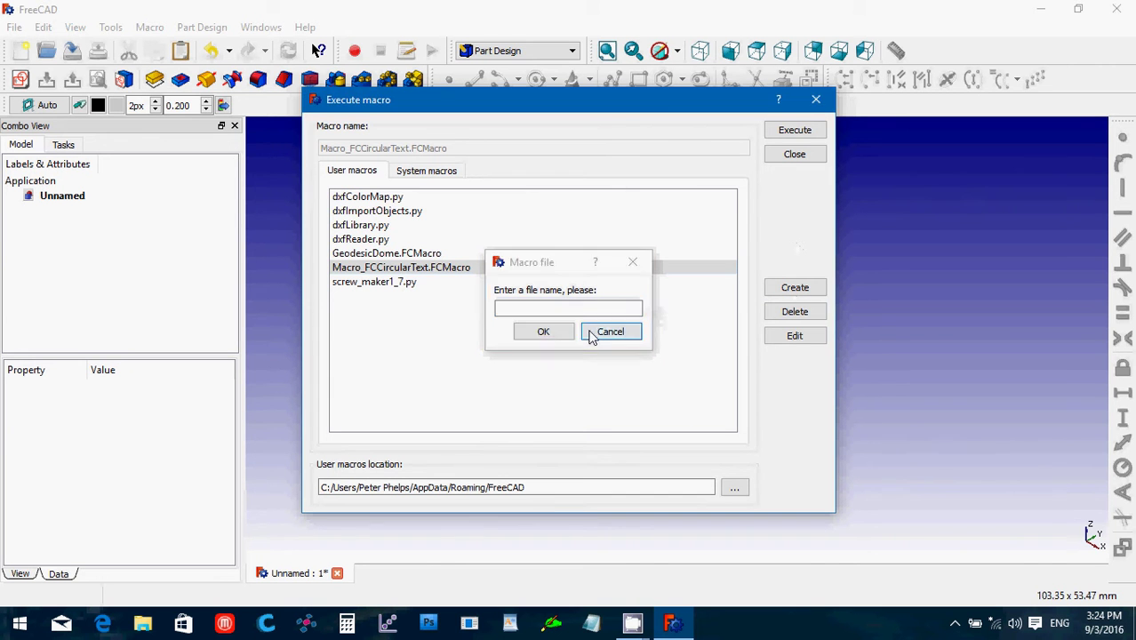
click(794, 130)
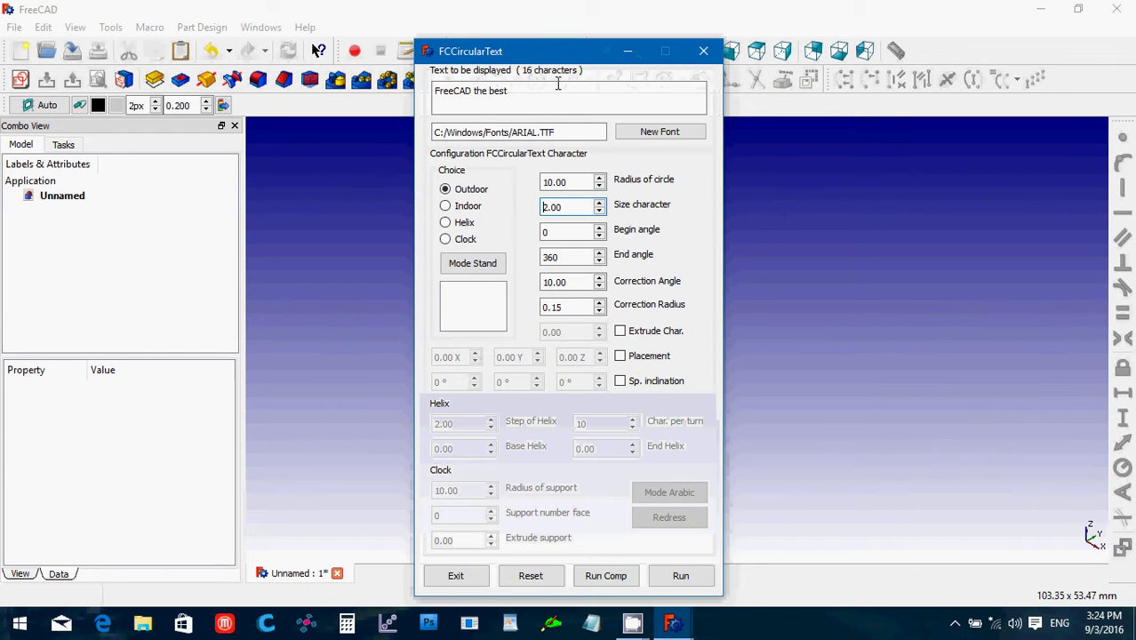
- Replace the default display text with a shorter invitation to visit the owner's website, giving the owner's name, a comma and the website URL
drag(556, 95, 272, 109)
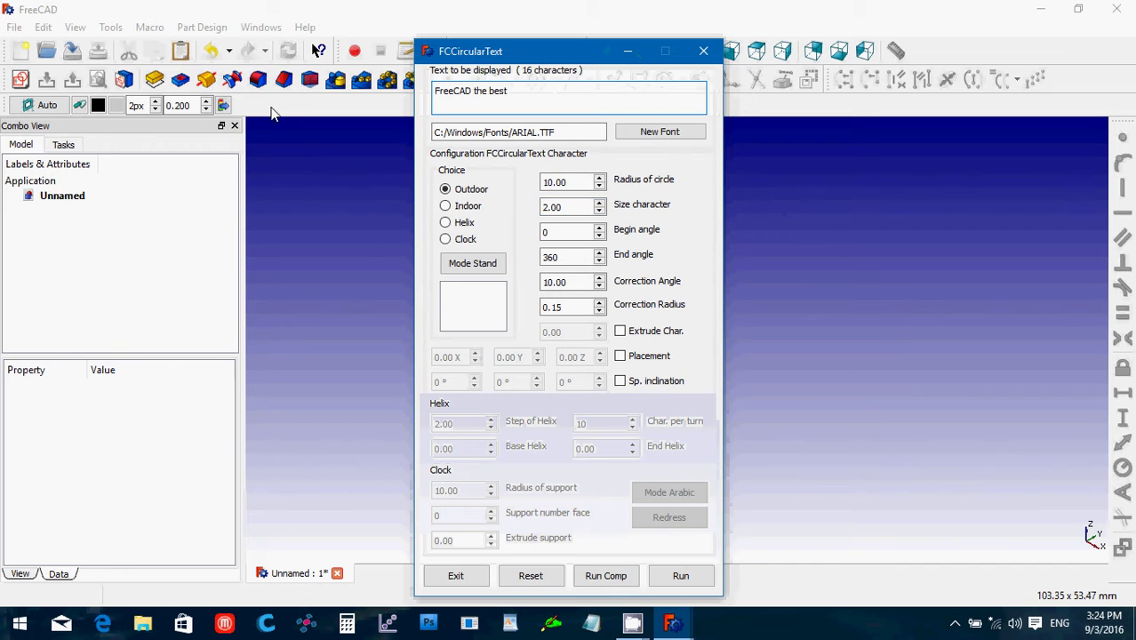
key(ctrl+a)
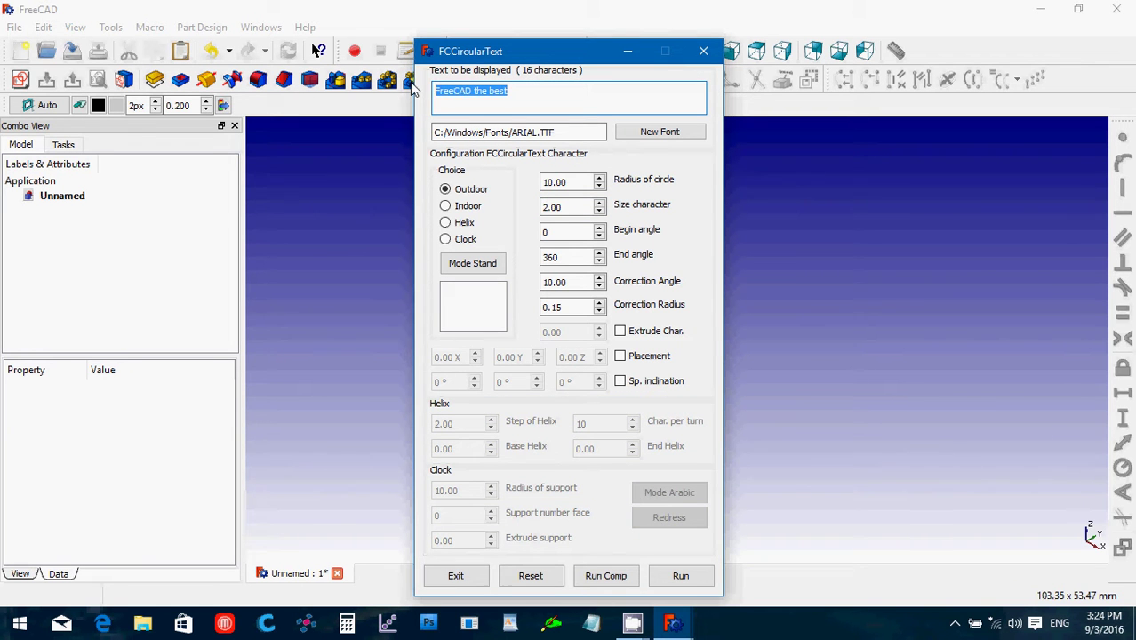
text(Vi)
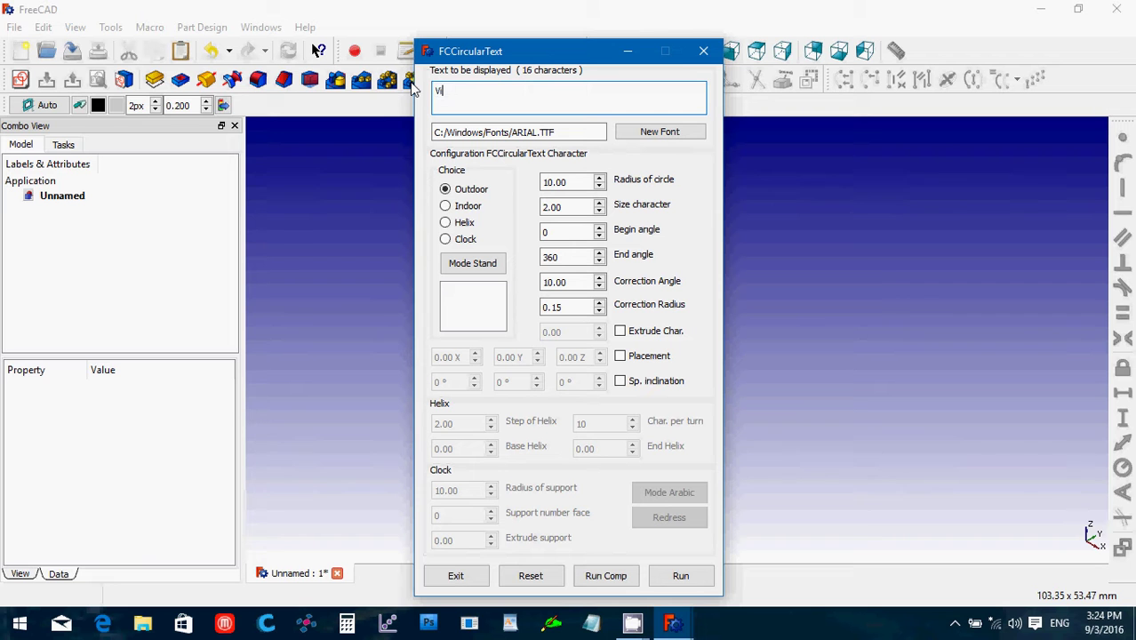
text(sit Peter Phelps's website at h)
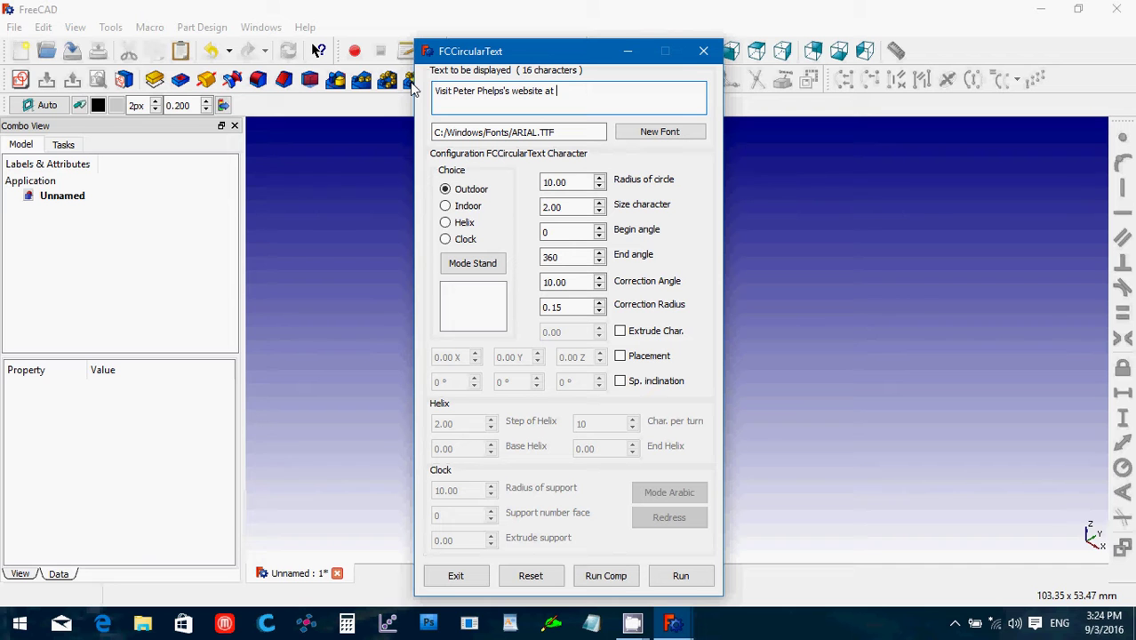
key(BackSpace)
key(BackSpace)
key(BackSpace)
key(BackSpace)
text(, http://phels3)
key(BackSpace)
key(BackSpace)
key(BackSpace)
text(lps3d.co)
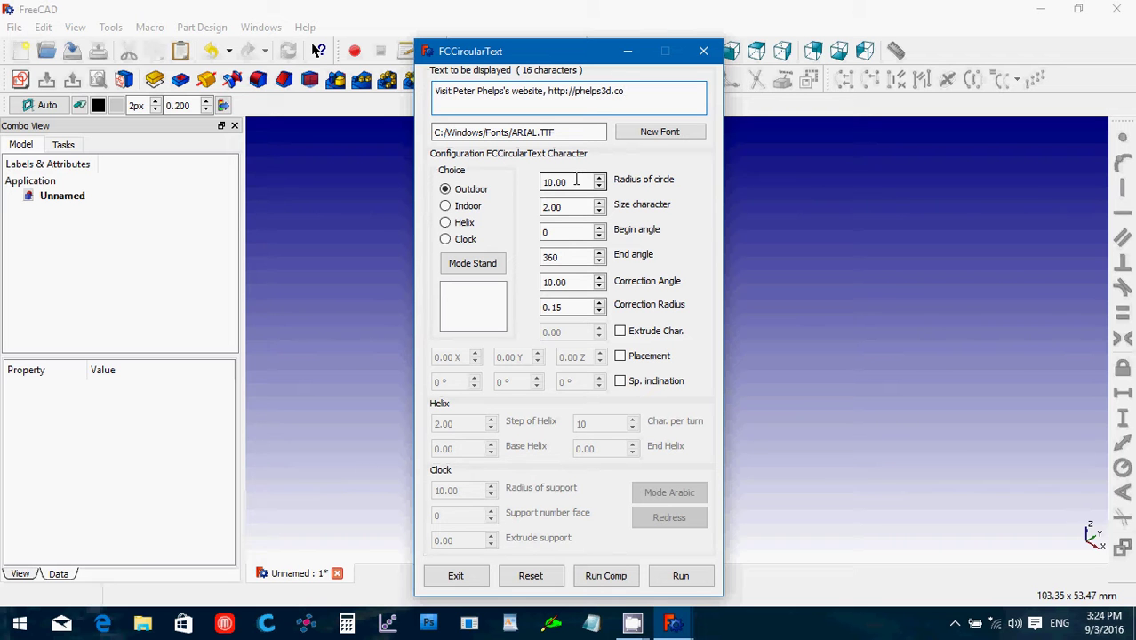
- Generate the outdoor circular text with a circle radius of 40 and a character size of 6, then dismiss the macro dialog
drag(576, 181, 496, 194)
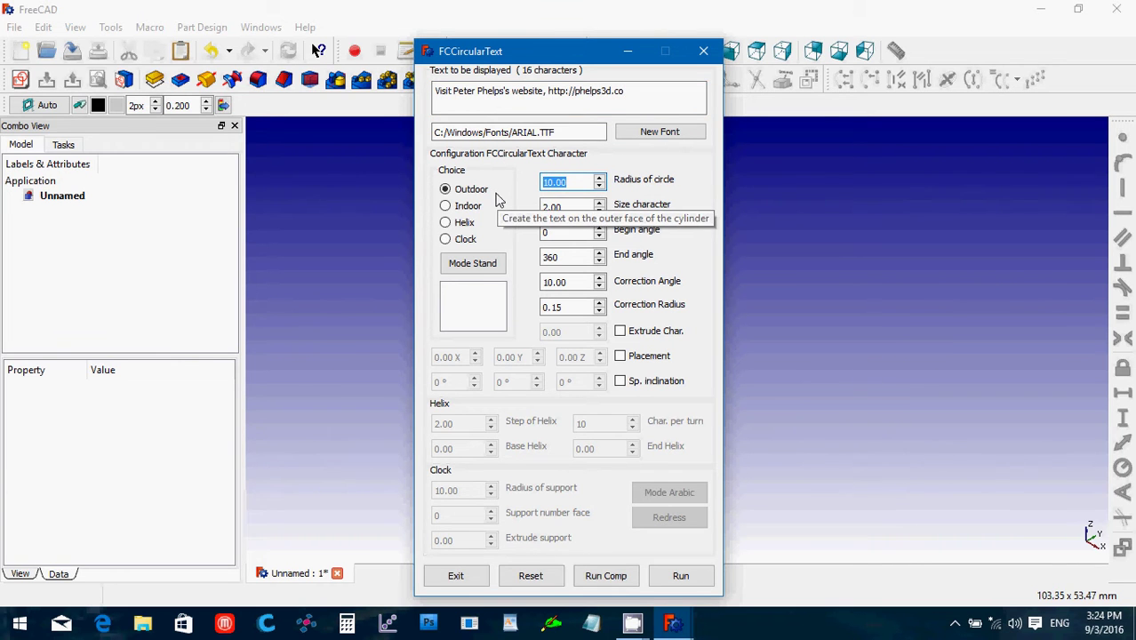
text(40)
key(Tab)
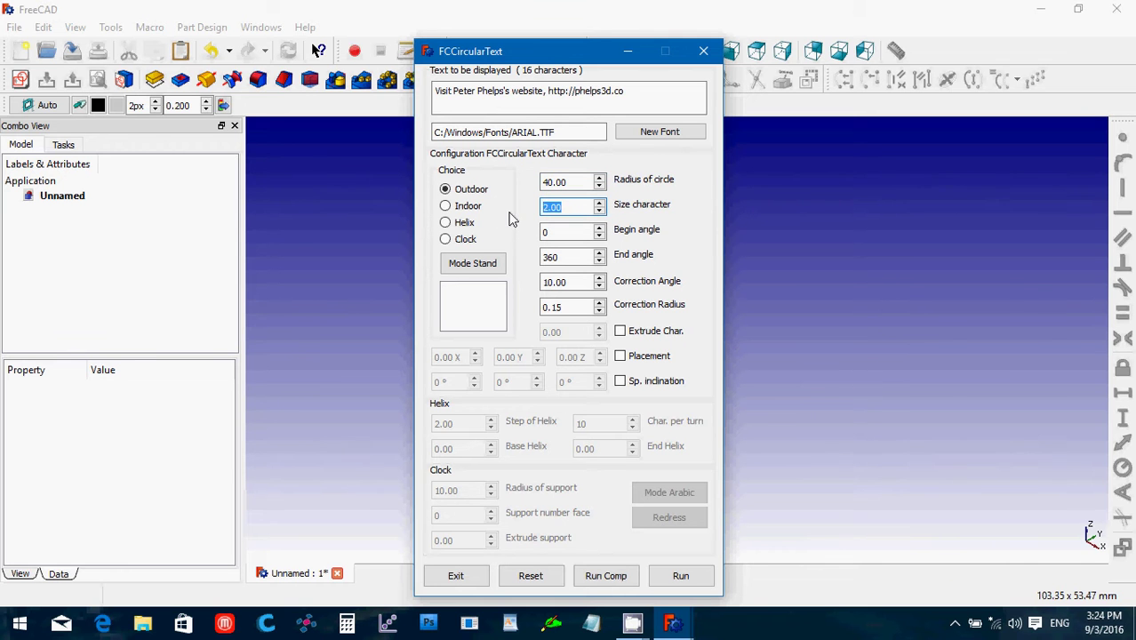
text(6)
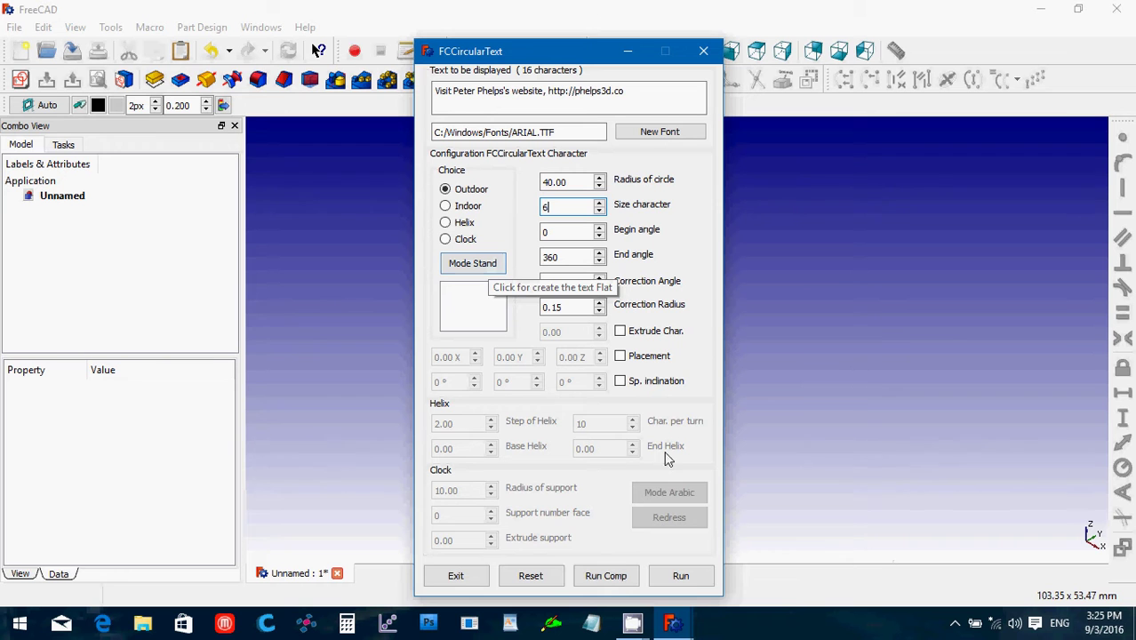
click(693, 578)
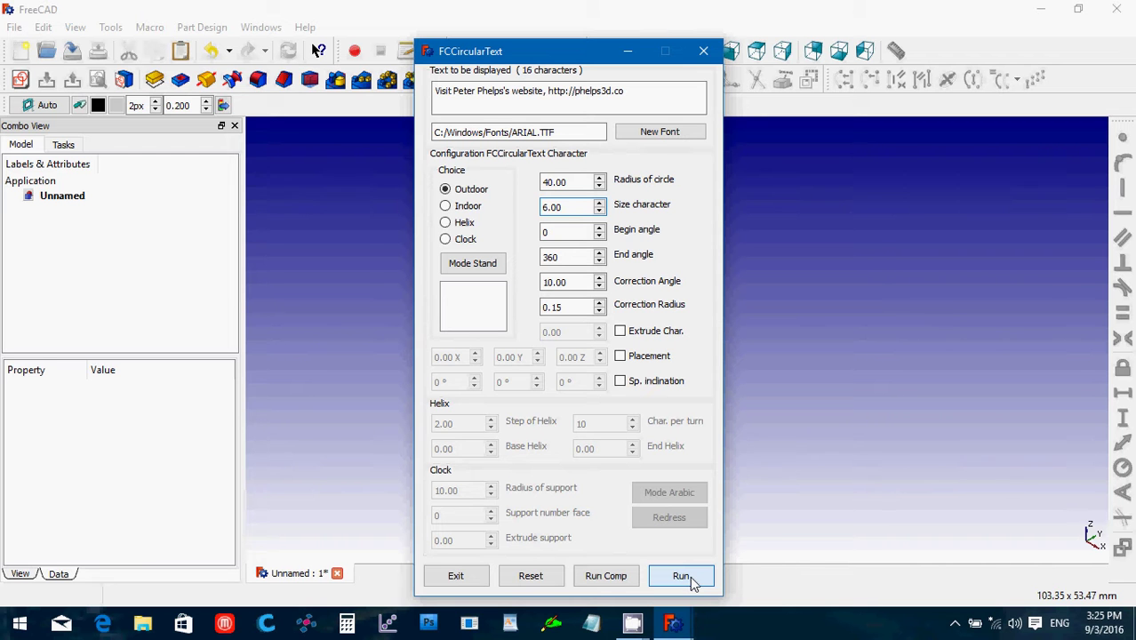
click(681, 576)
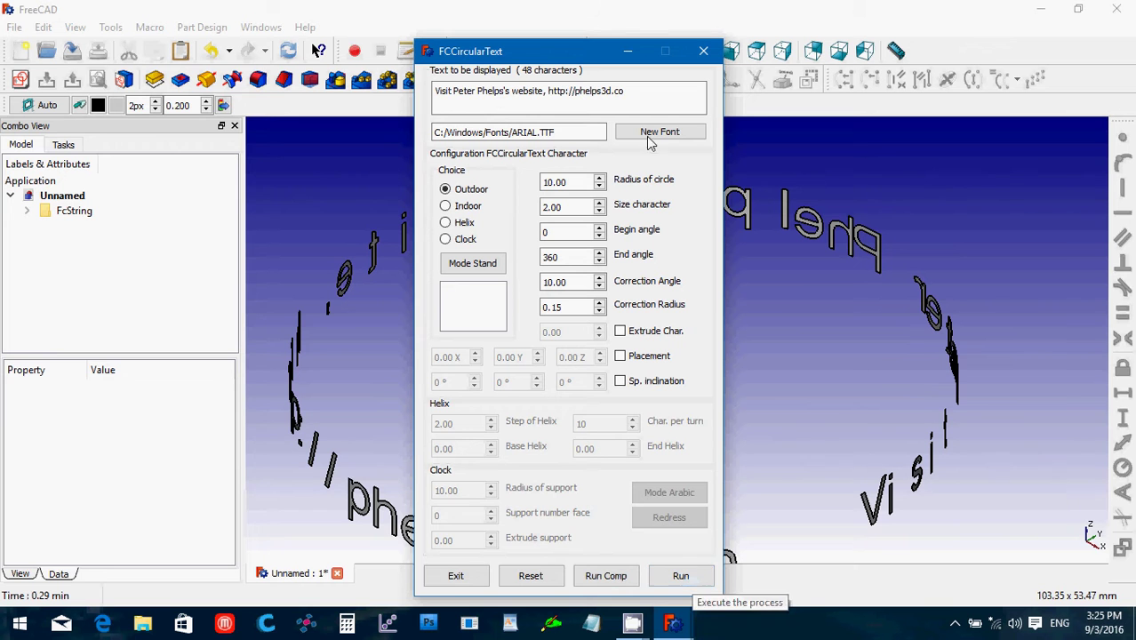
drag(579, 54, 195, 28)
click(240, 27)
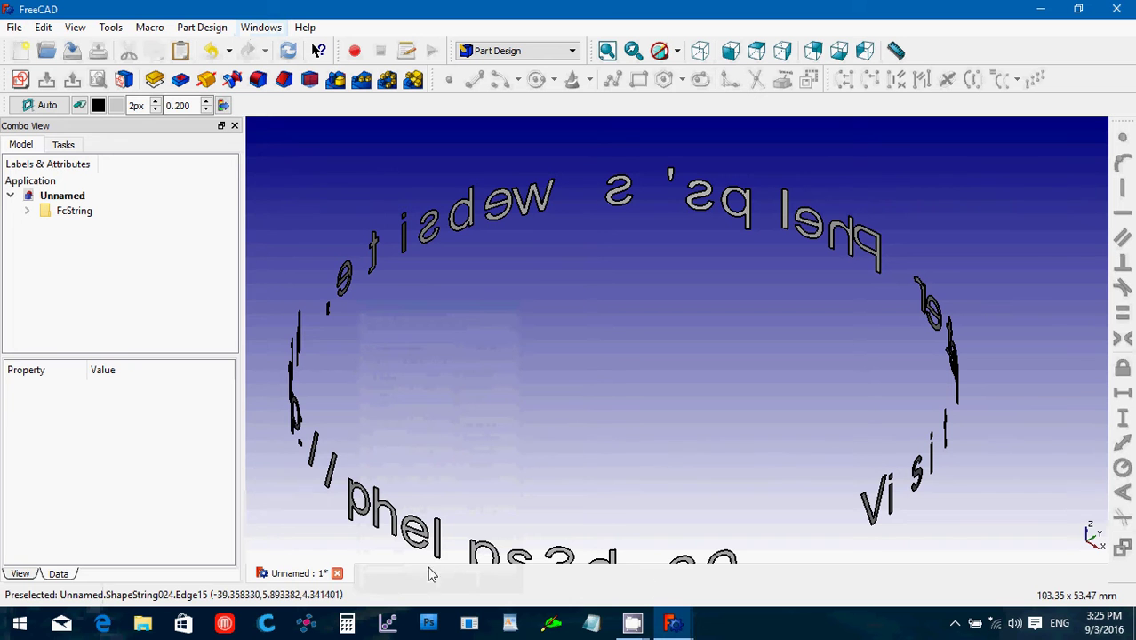
mouse_move(673, 624)
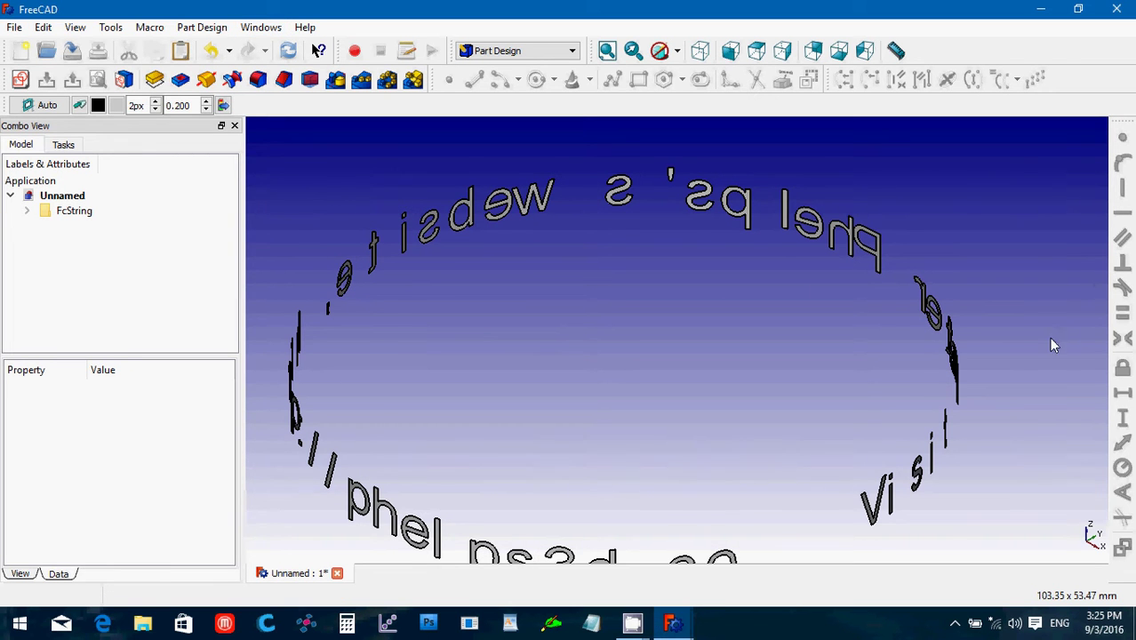
- Examine the letter spacing around the ring from several angles and list the individual characters inside the FcString group
scroll(1022, 356, down, 2)
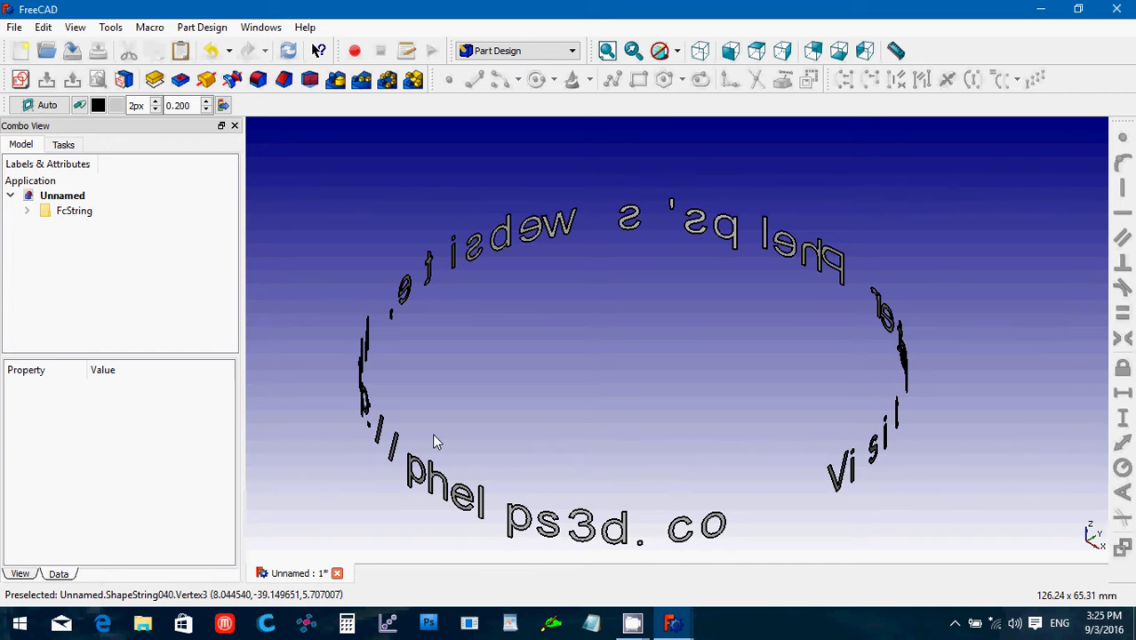
middle_drag(503, 463, 568, 444)
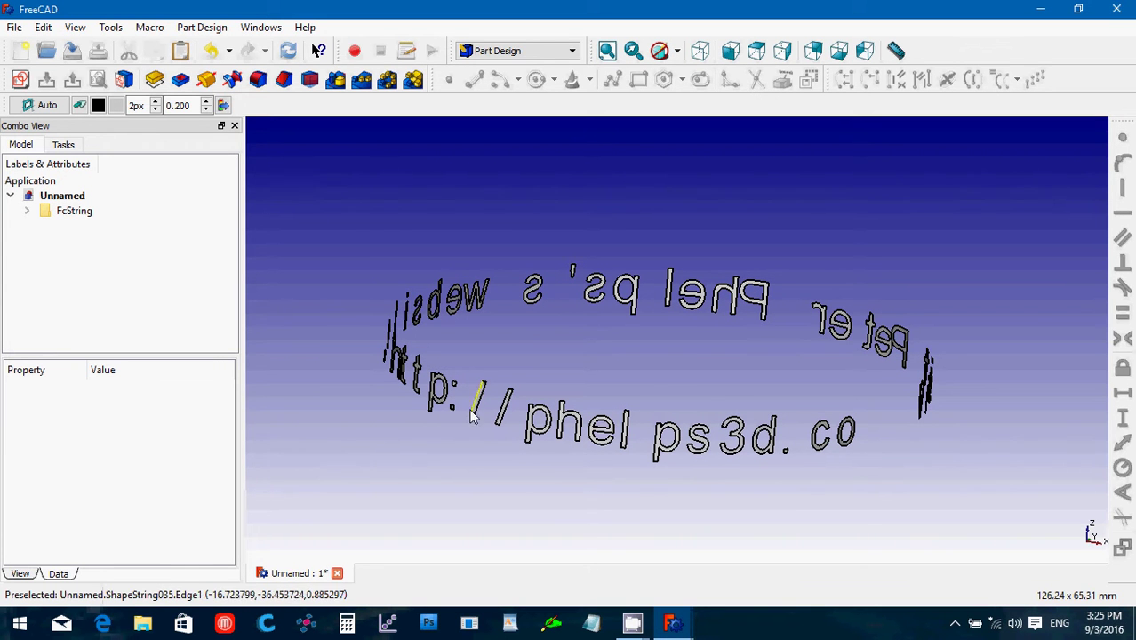
middle_drag(485, 419, 654, 447)
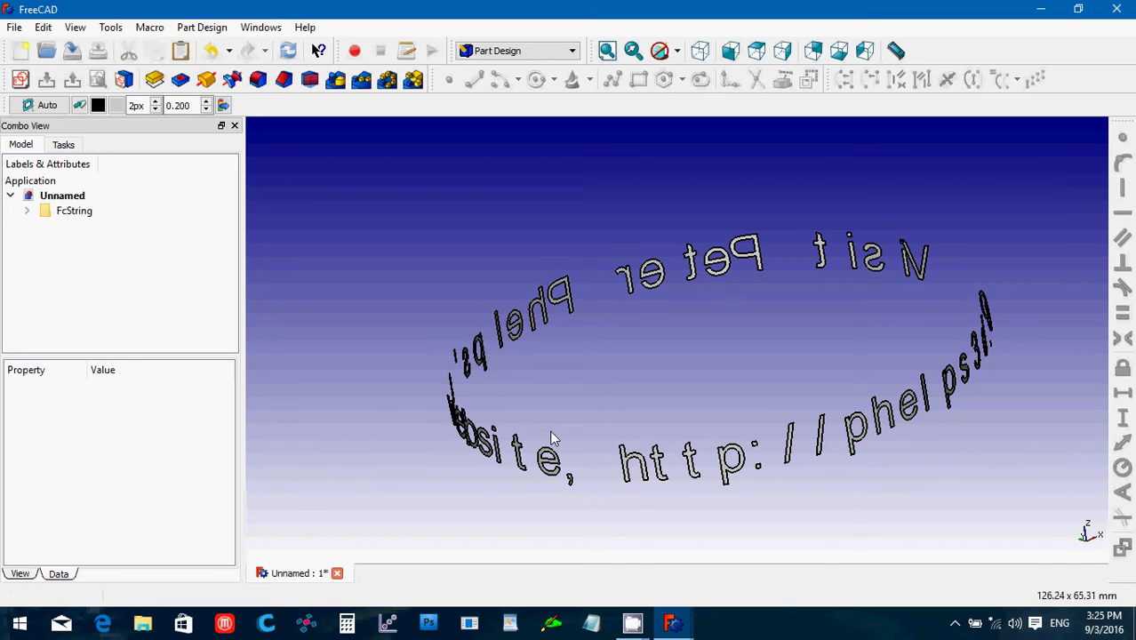
click(27, 213)
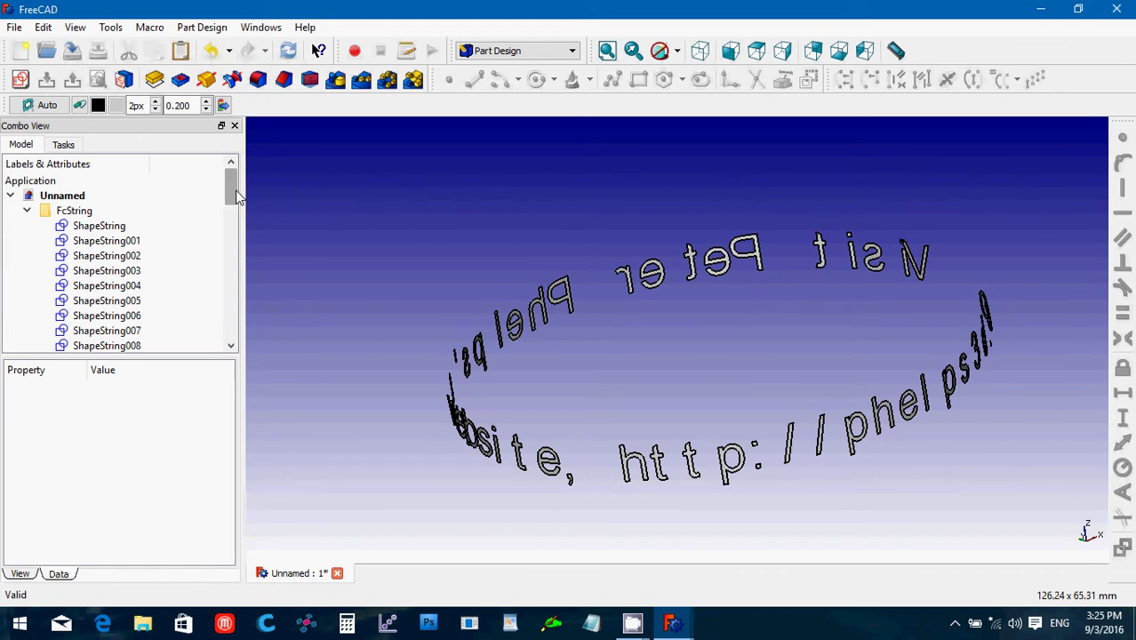
scroll(236, 209, down, 1)
drag(237, 209, 236, 216)
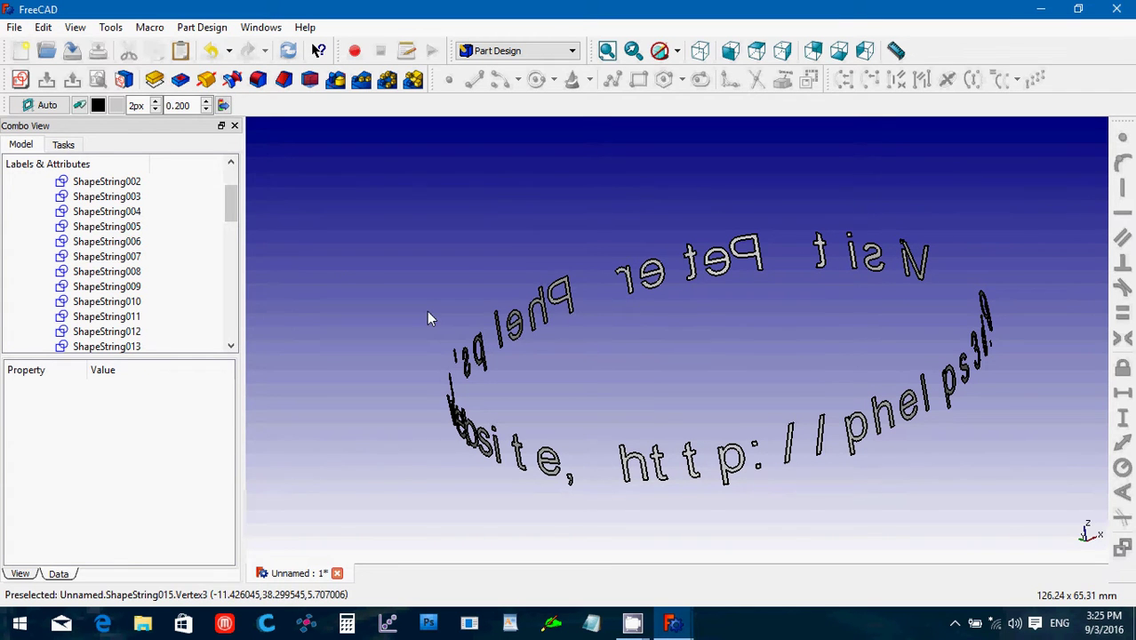
middle_drag(430, 309, 801, 508)
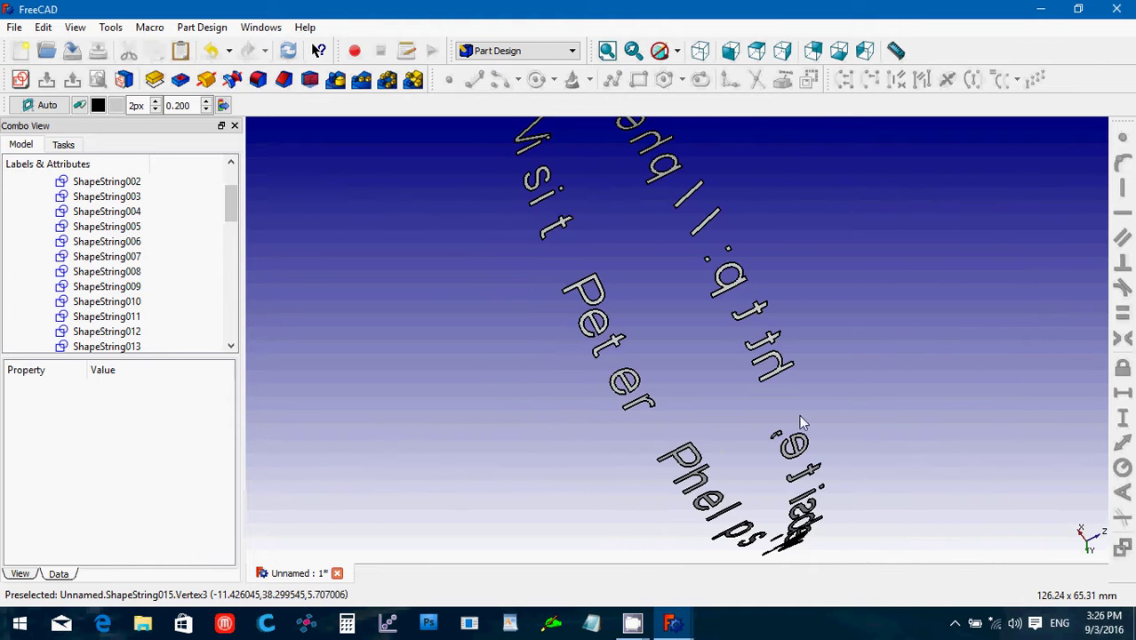
middle_drag(383, 223, 446, 283)
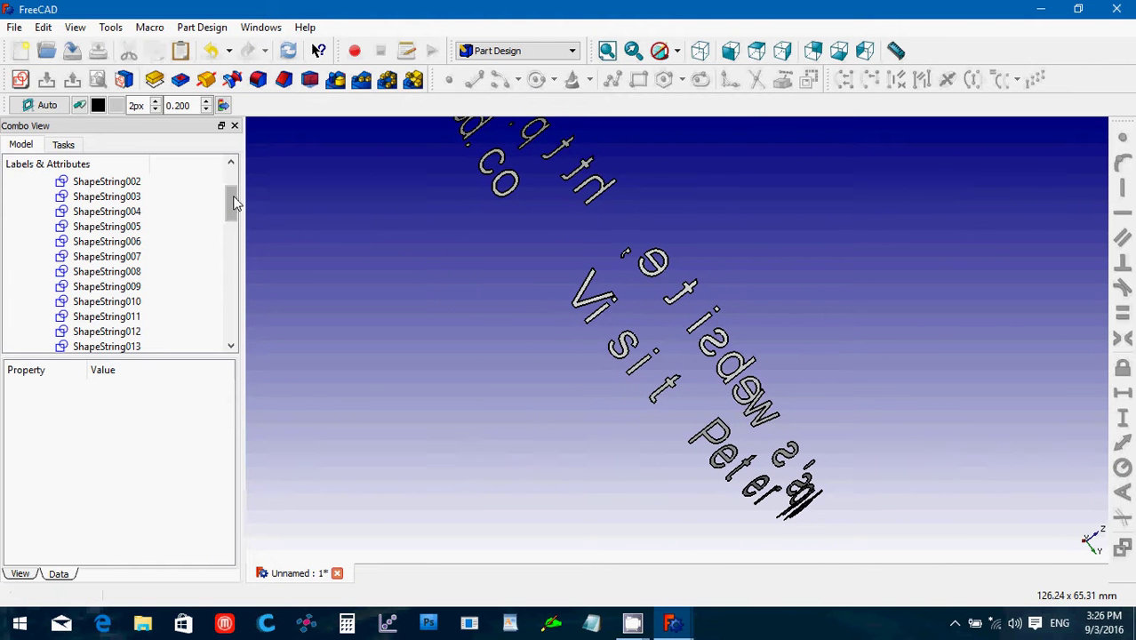
- Select the first "i" of "Visit" (ShapeString001) and examine its placement angle and axis components
scroll(212, 206, up, 2)
click(133, 227)
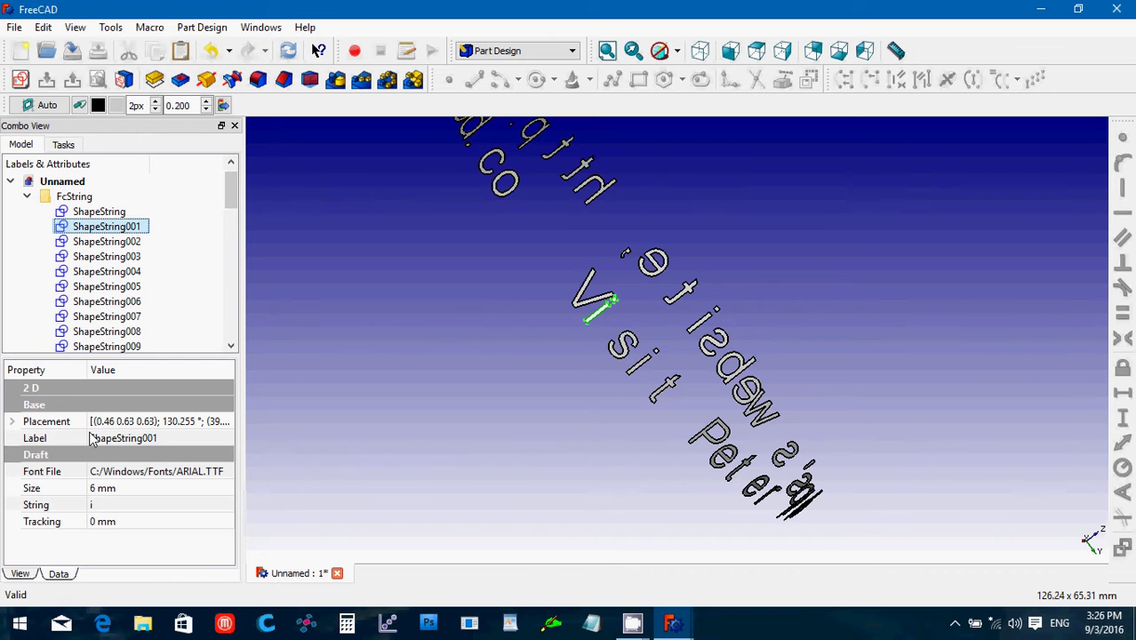
click(13, 421)
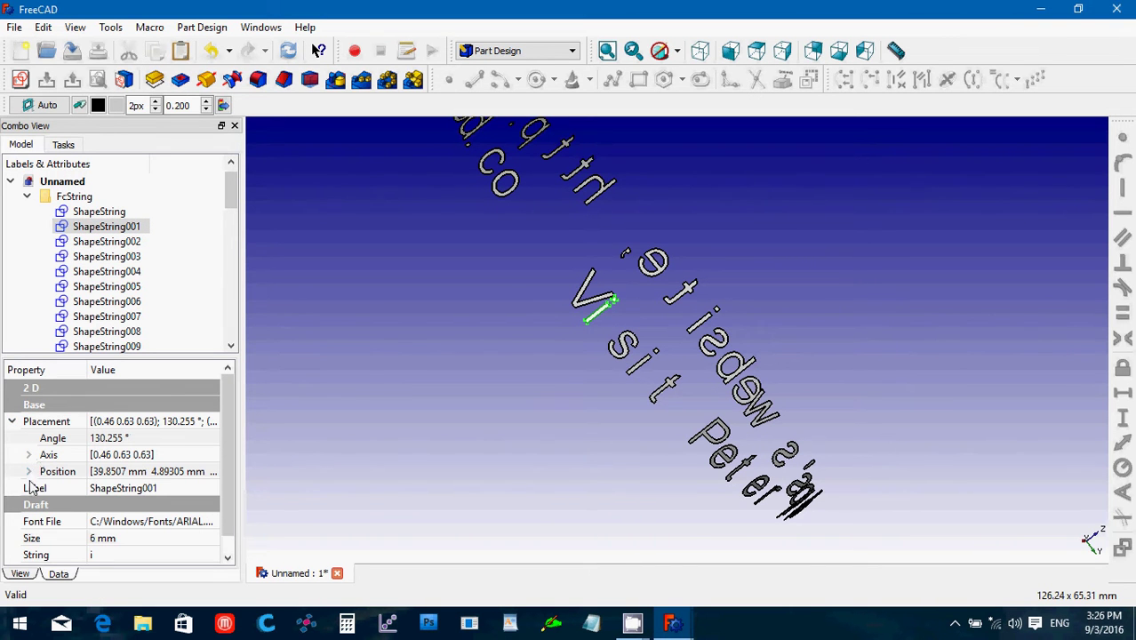
click(30, 456)
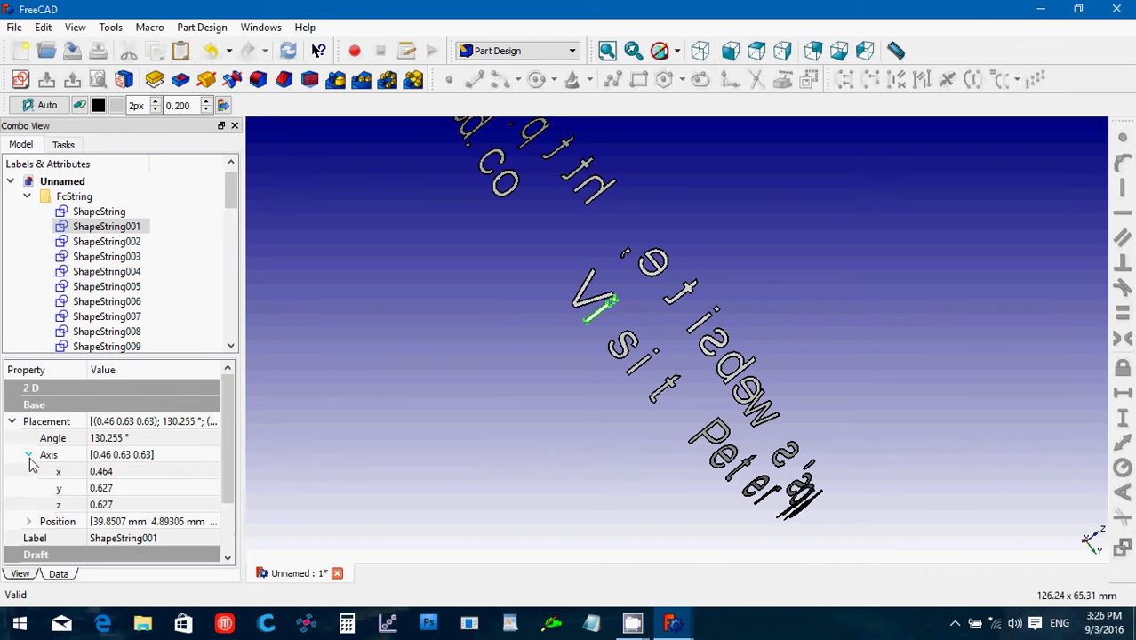
click(116, 510)
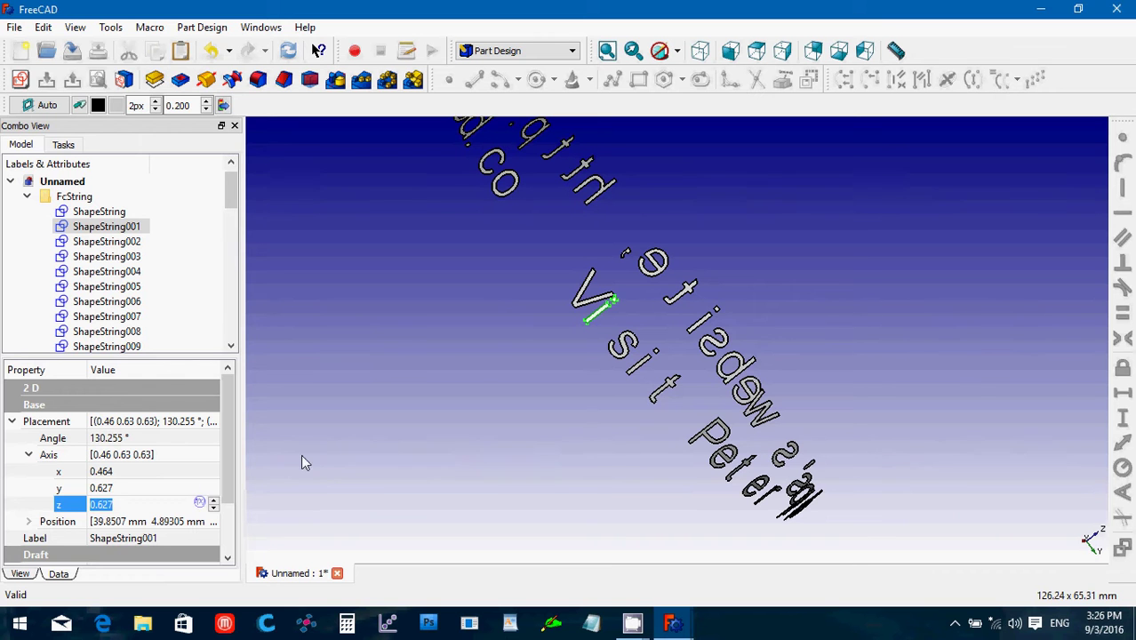
key(Return)
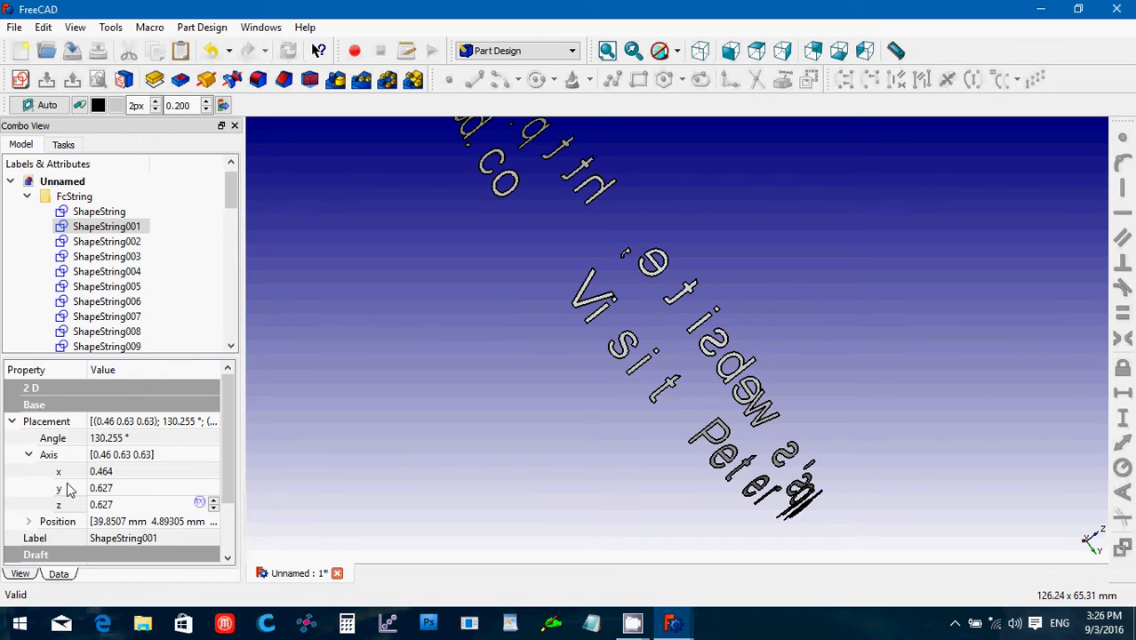
click(15, 425)
click(330, 433)
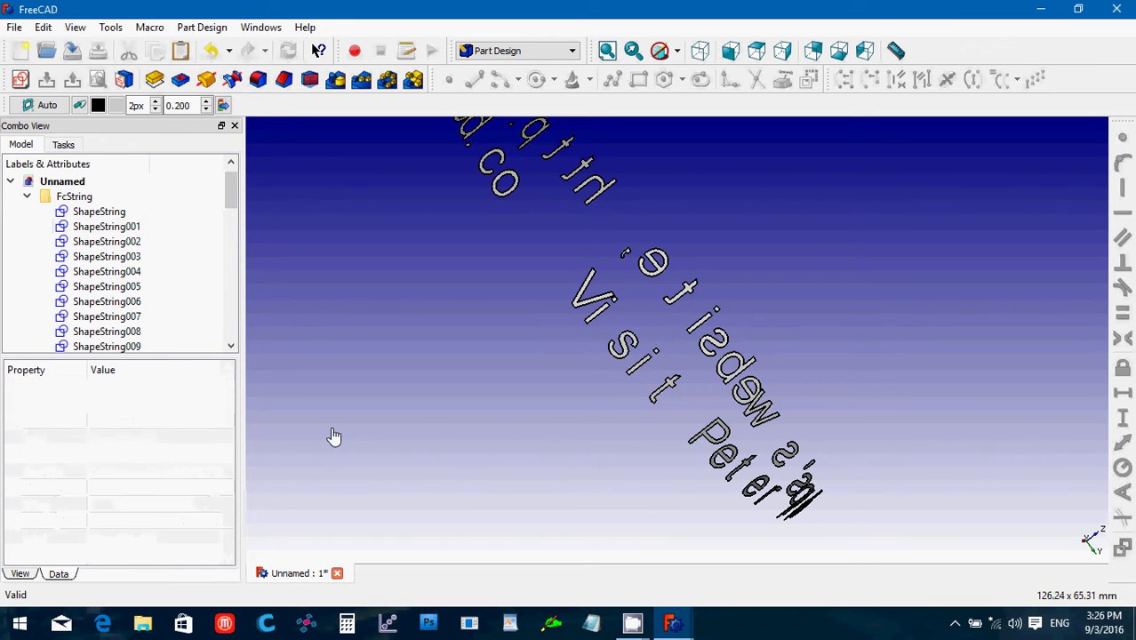
- Rotate the first "i" of "Visit" (ShapeString001) by 2° about the Z axis as an incremental placement change
click(135, 227)
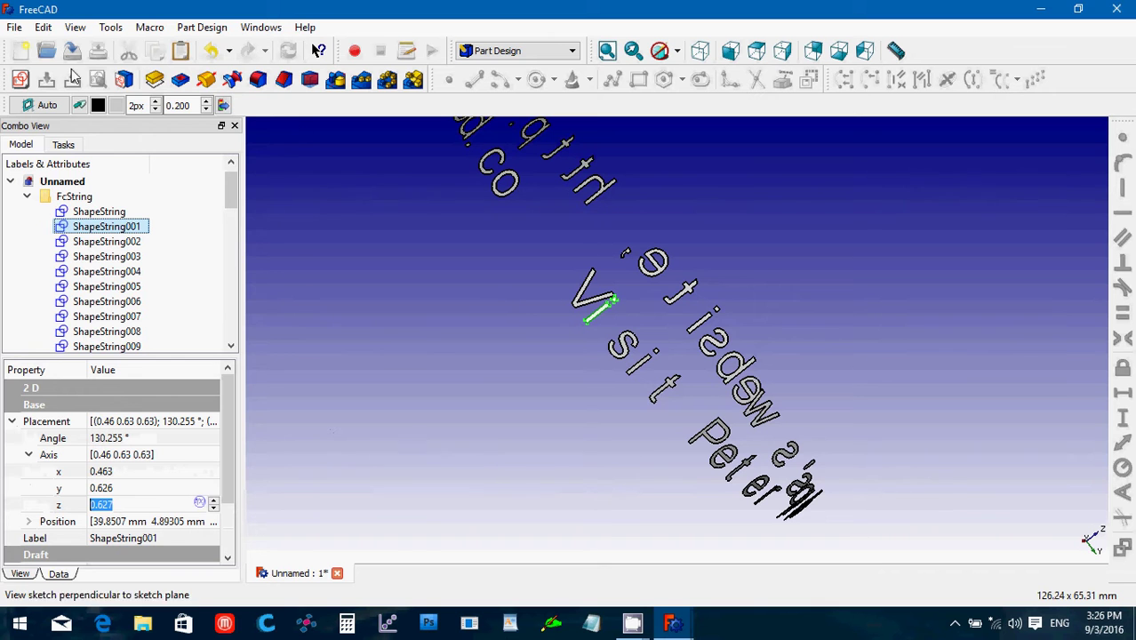
click(43, 32)
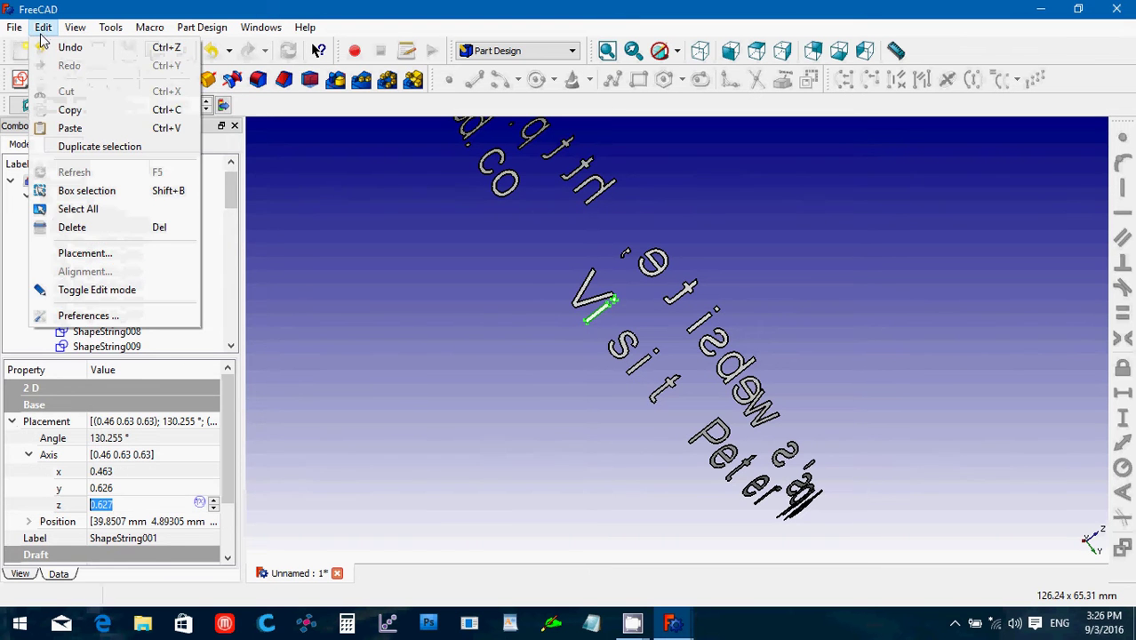
click(86, 253)
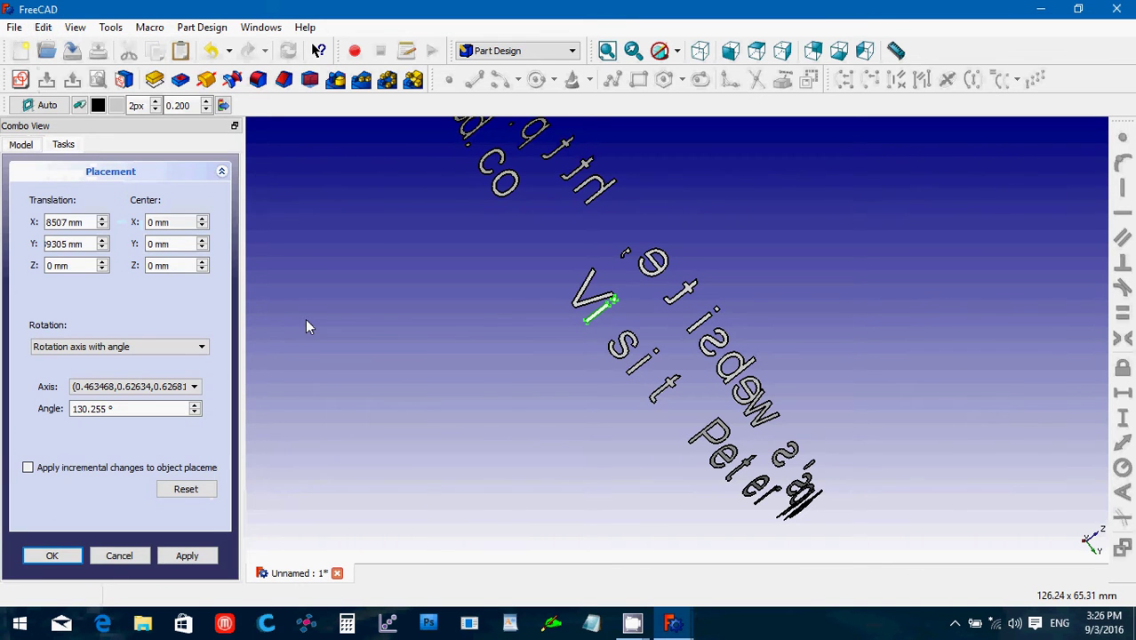
click(29, 469)
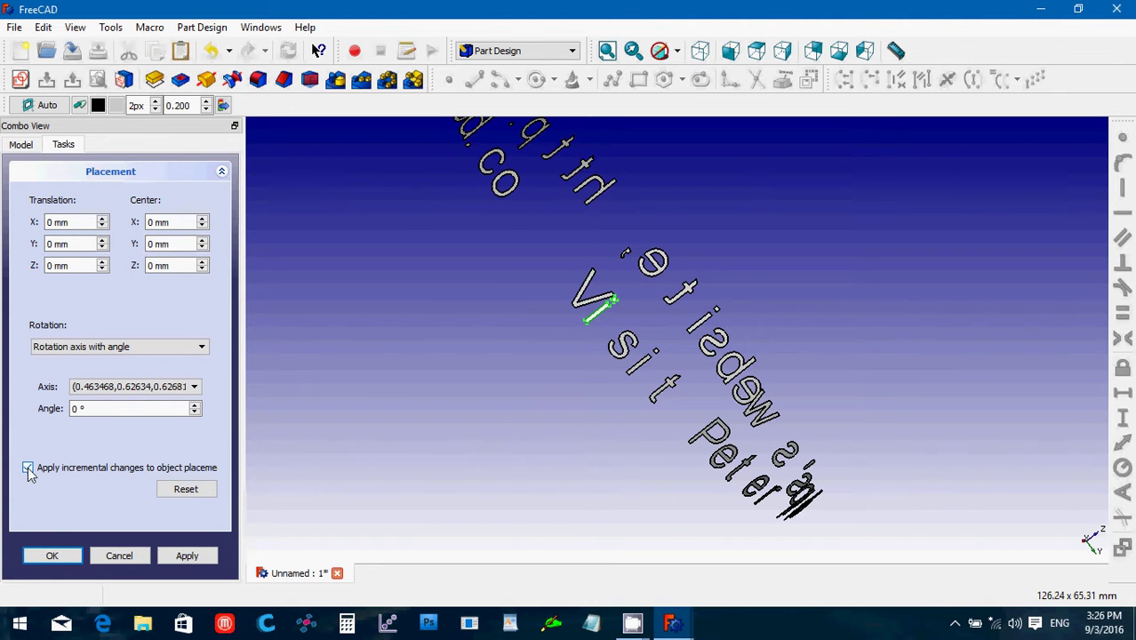
click(194, 387)
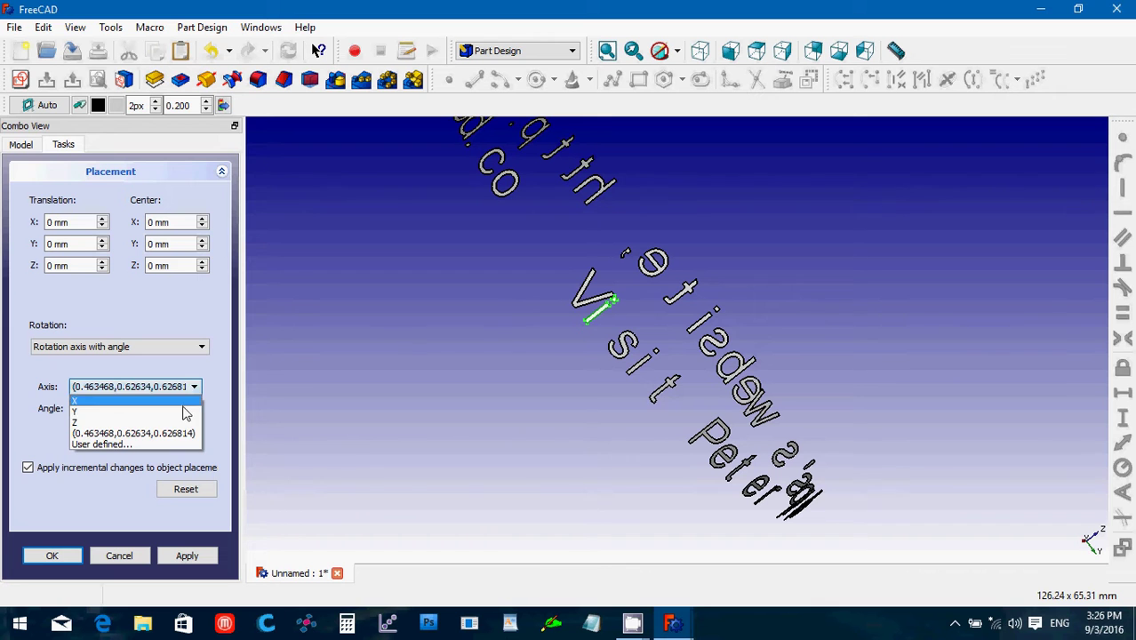
click(185, 423)
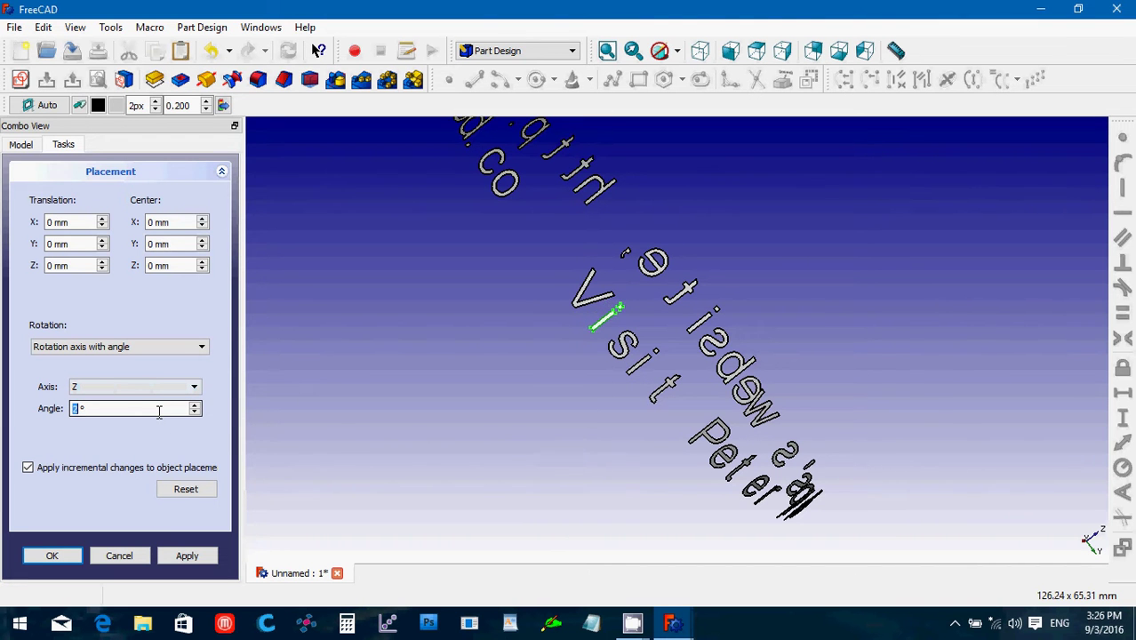
double_click(158, 408)
scroll(159, 412, up, 1)
click(53, 557)
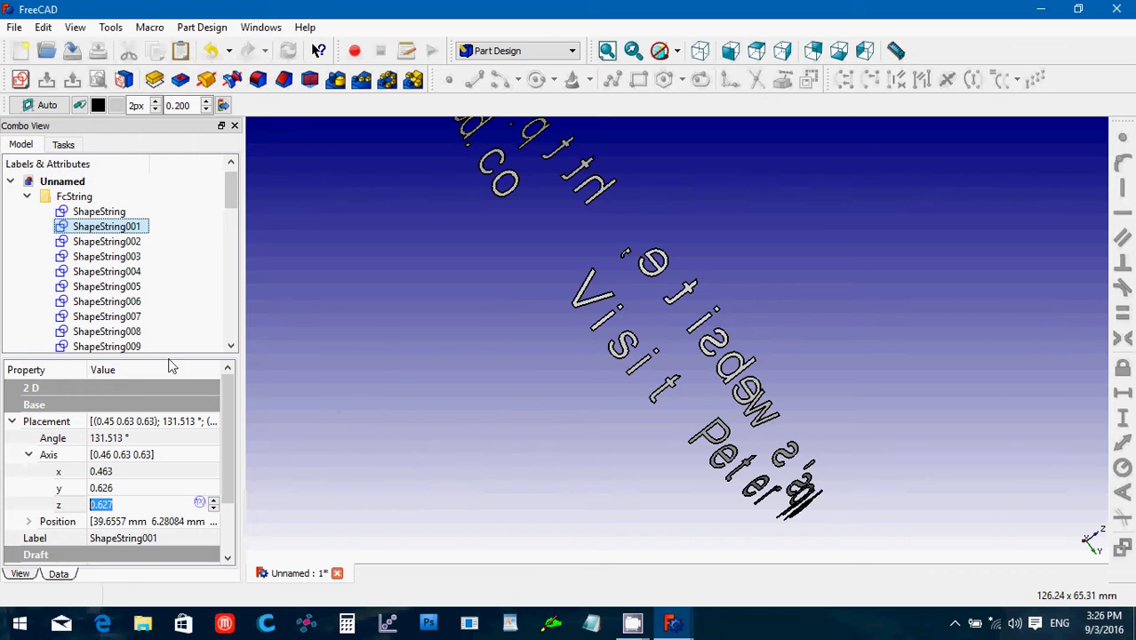
- Rotate the "t" of "Visit" (ShapeString004) by -3° about the Z axis as an incremental placement change
click(124, 271)
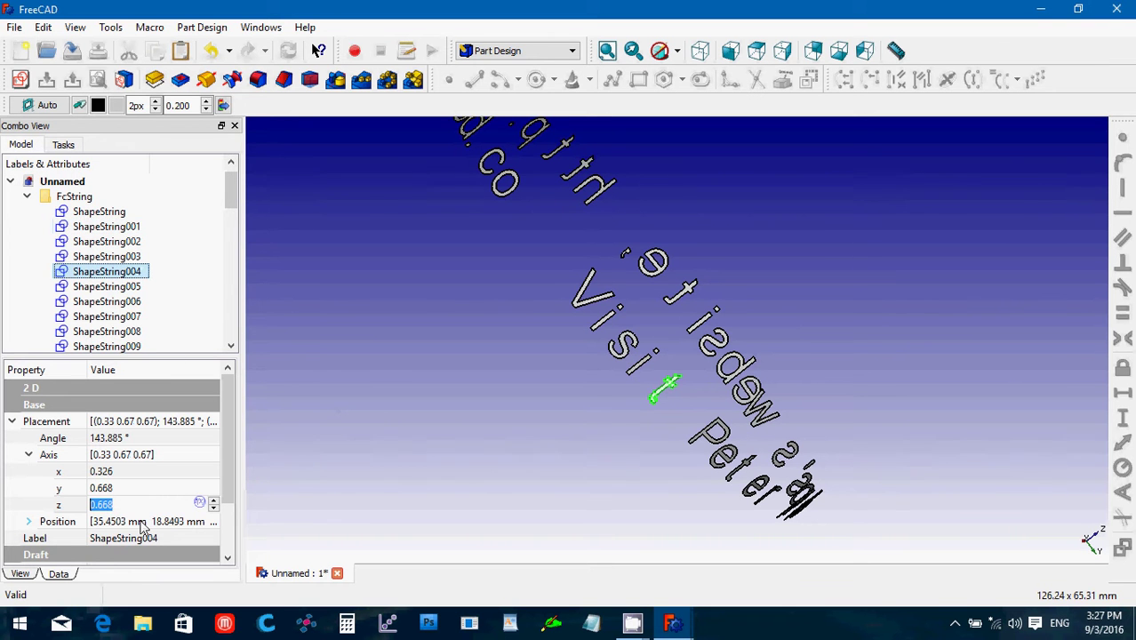
click(48, 30)
click(108, 250)
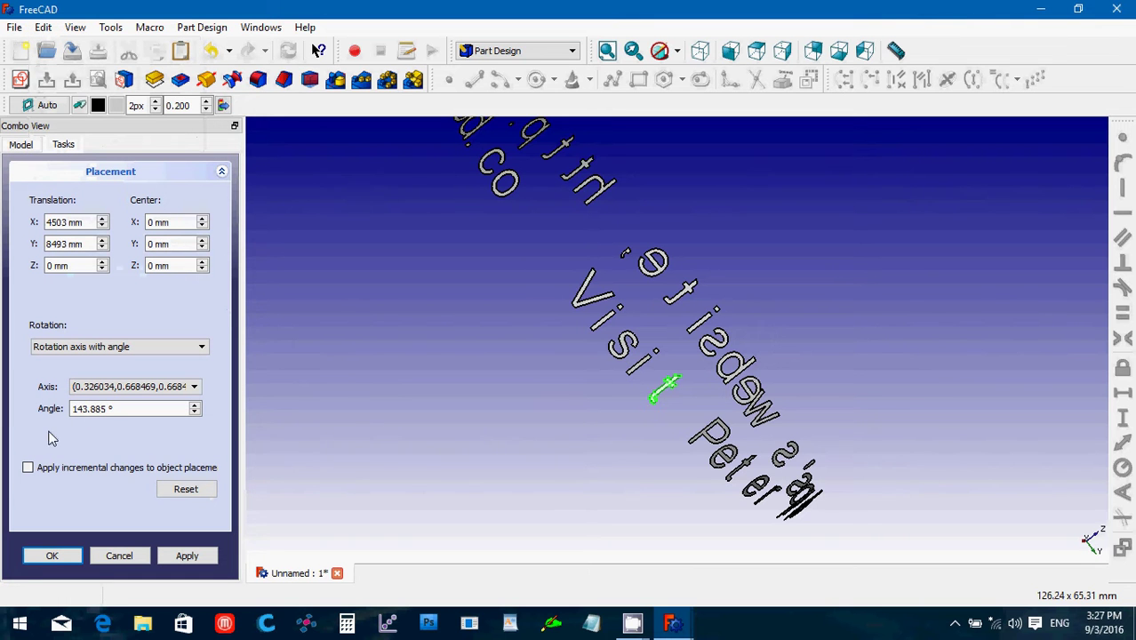
click(28, 467)
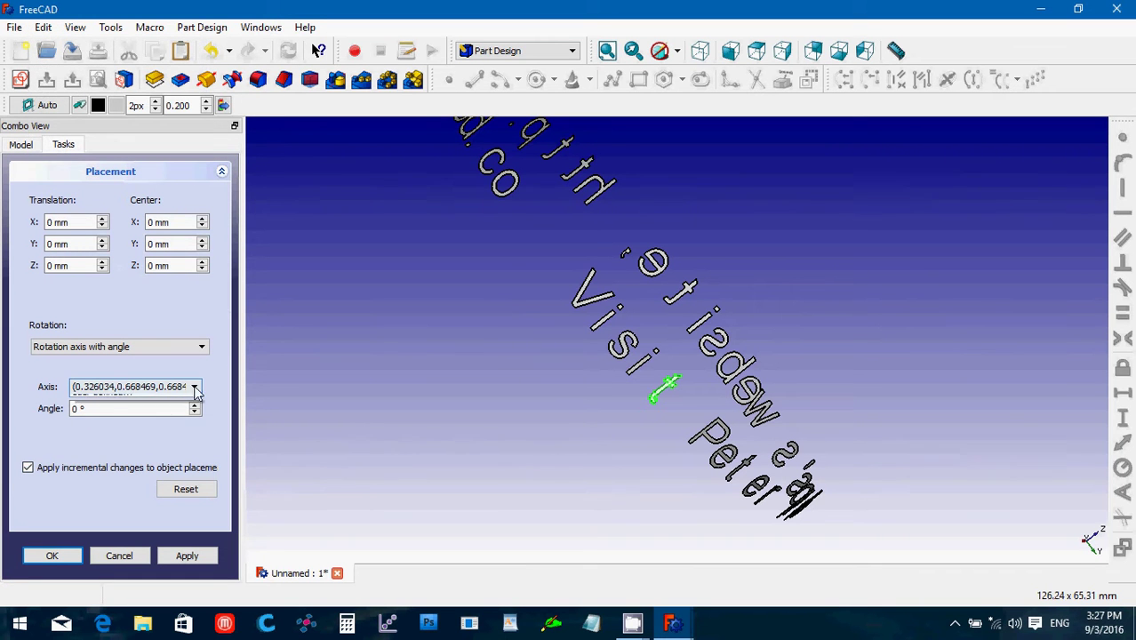
click(142, 388)
click(157, 423)
click(137, 408)
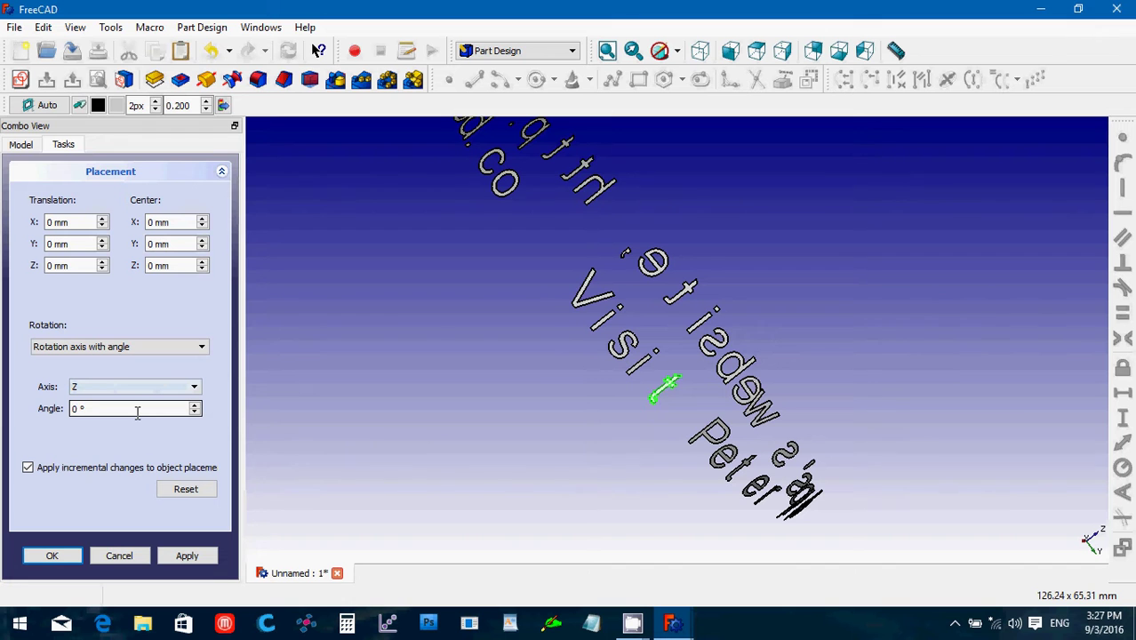
scroll(137, 411, up, 2)
scroll(137, 411, up, 1)
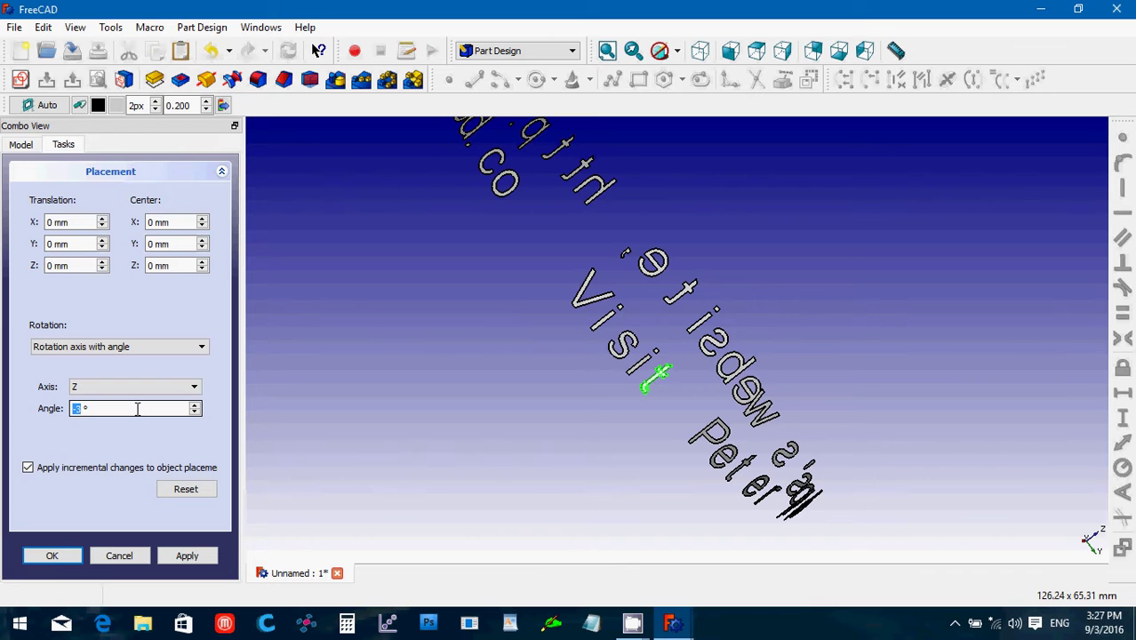
click(52, 555)
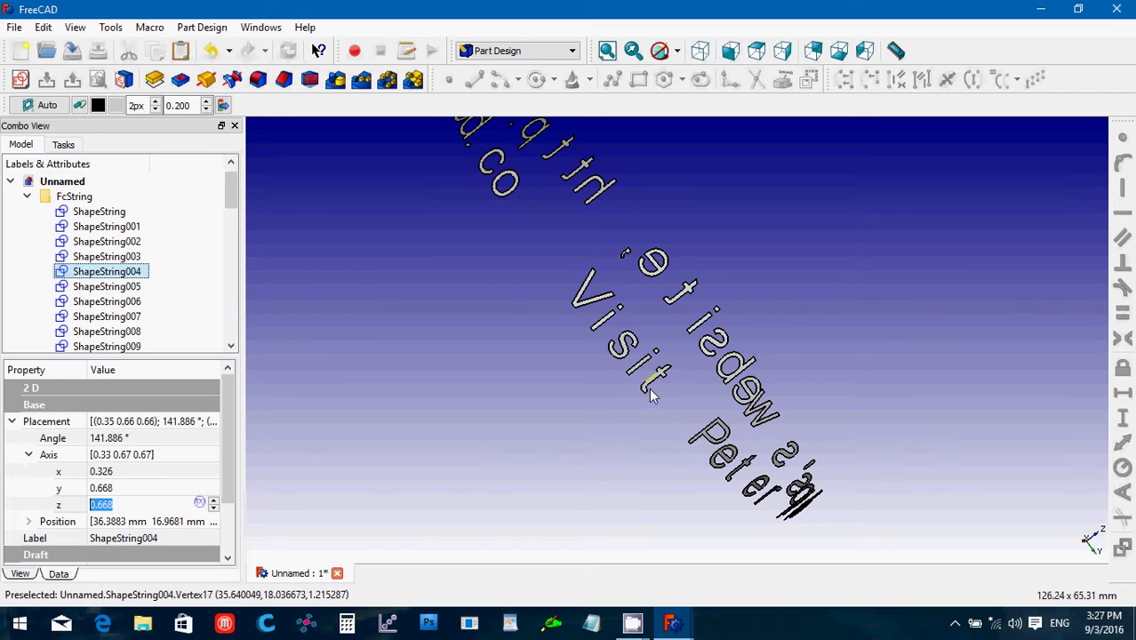
- Combine the five characters of "Visit" (ShapeString to ShapeString004) into one compound in the Part workbench
click(95, 217)
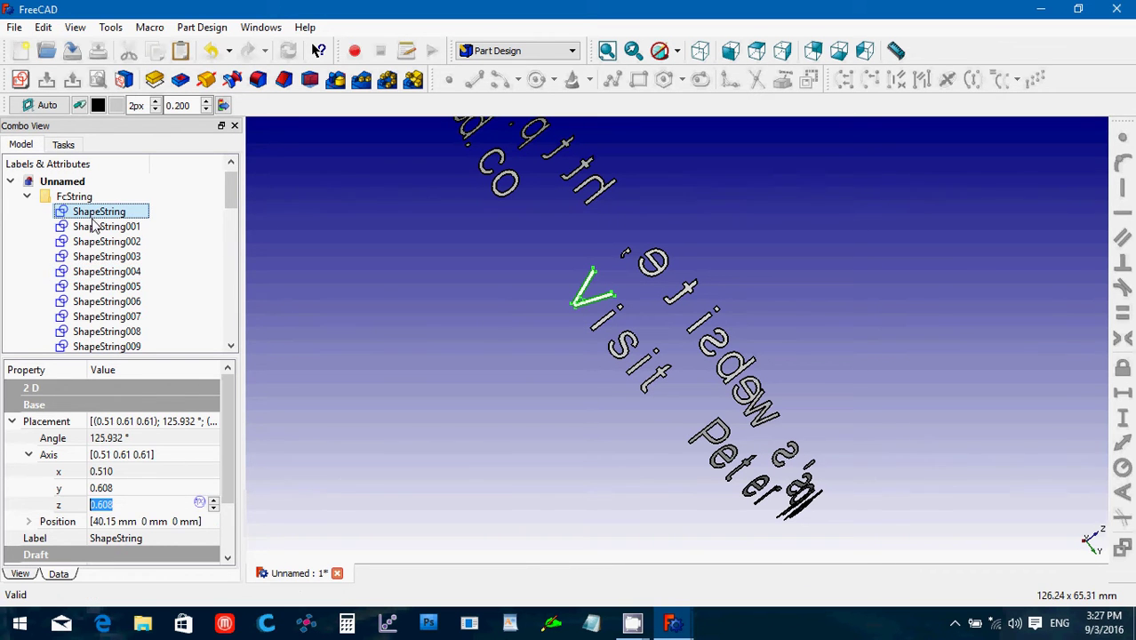
shift+click(111, 273)
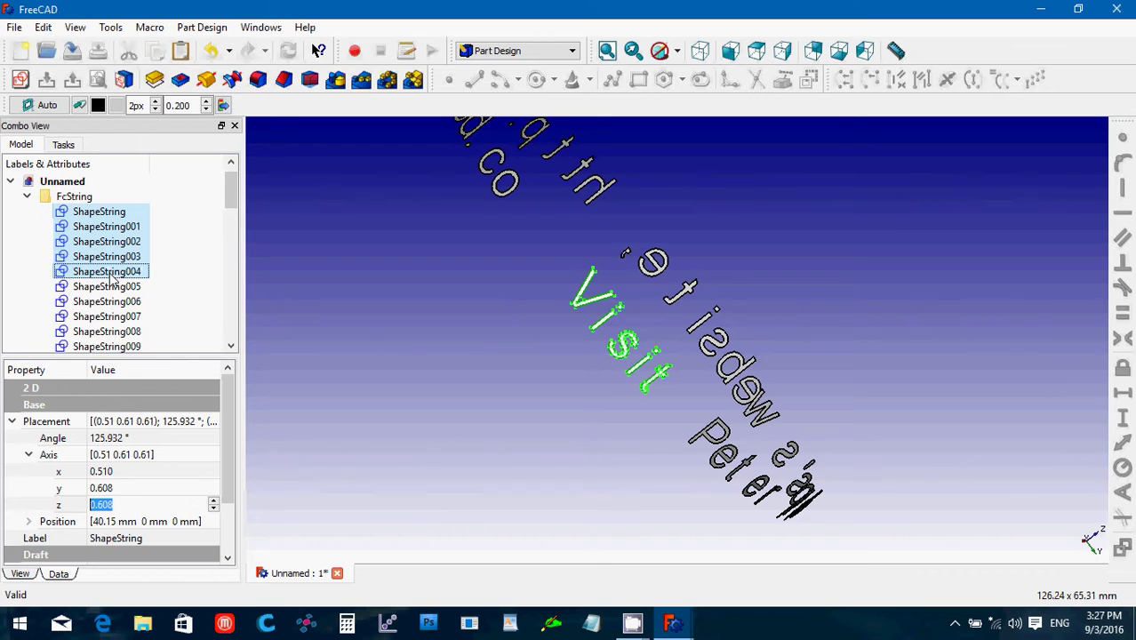
click(502, 51)
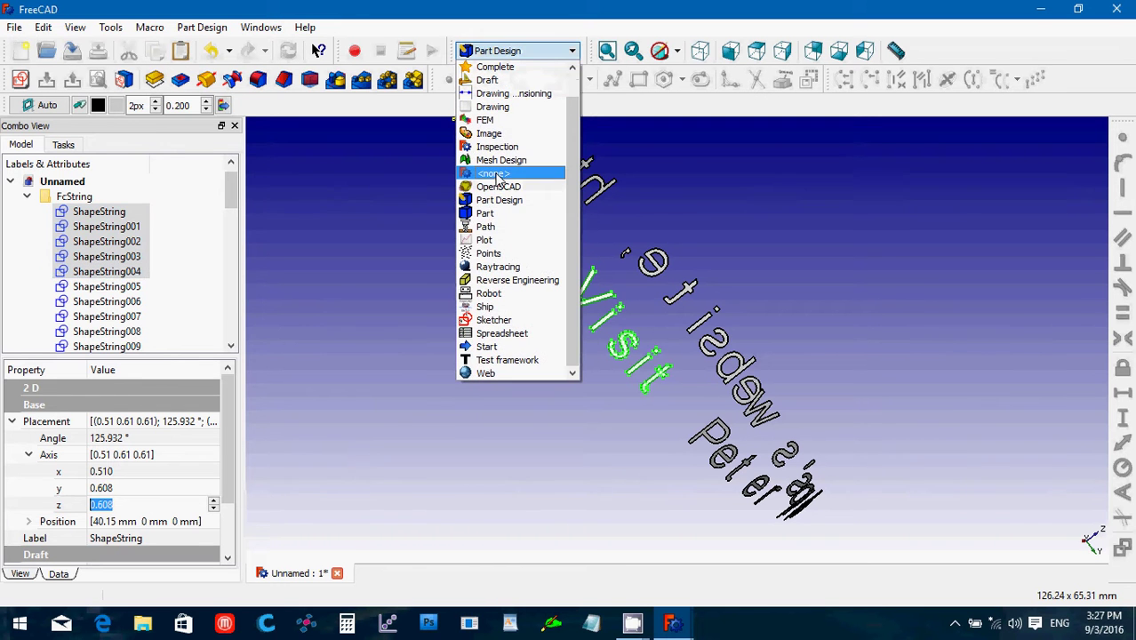
click(489, 214)
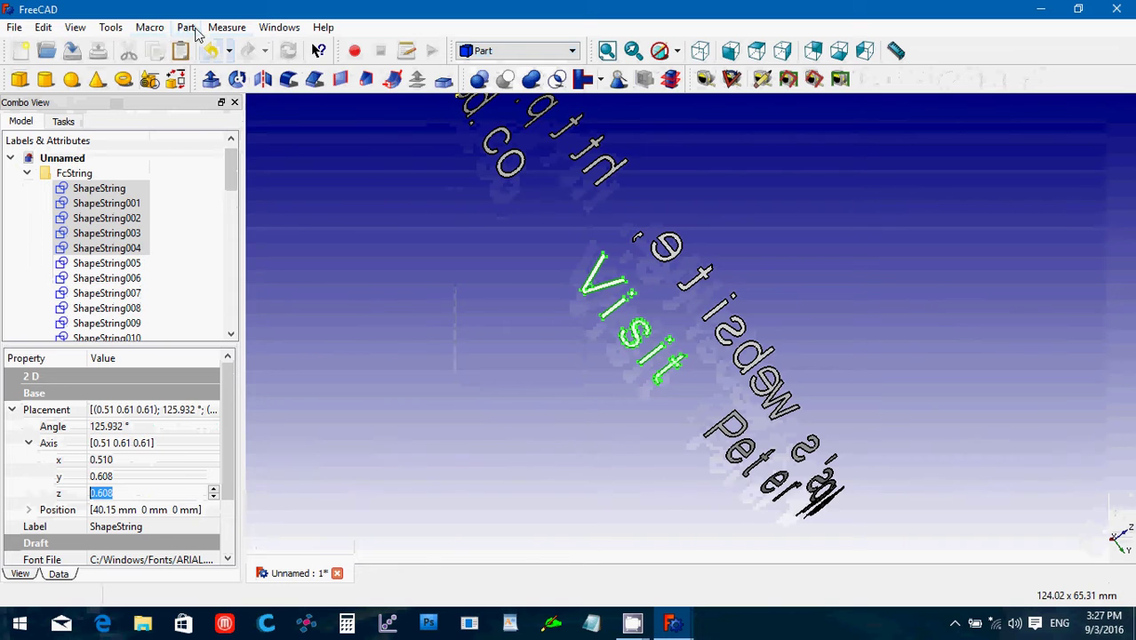
click(189, 27)
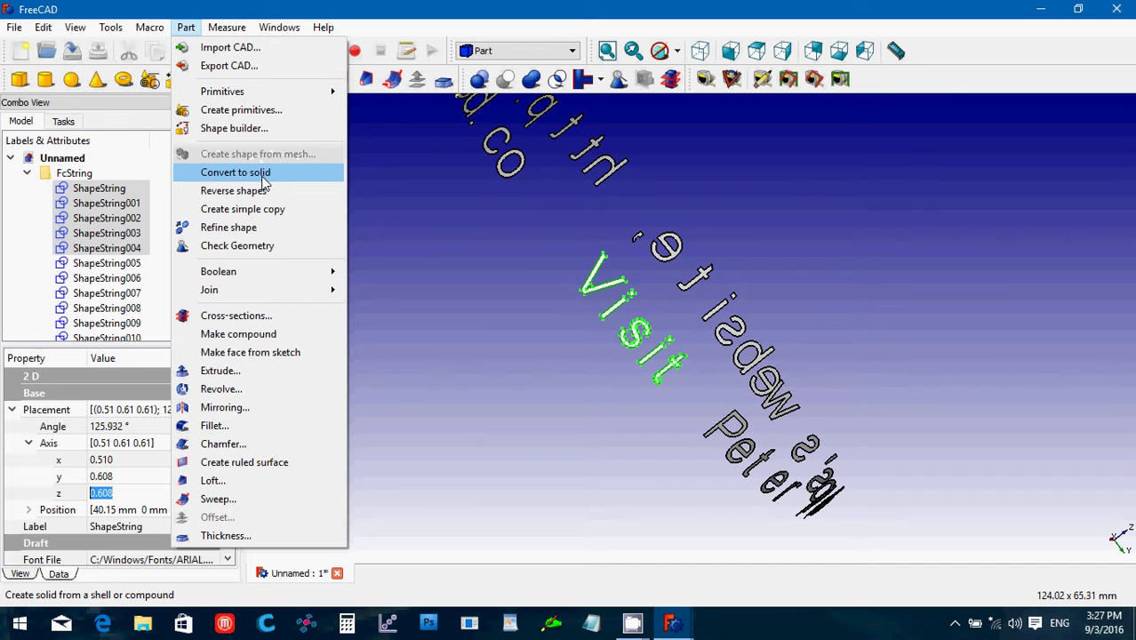
click(286, 334)
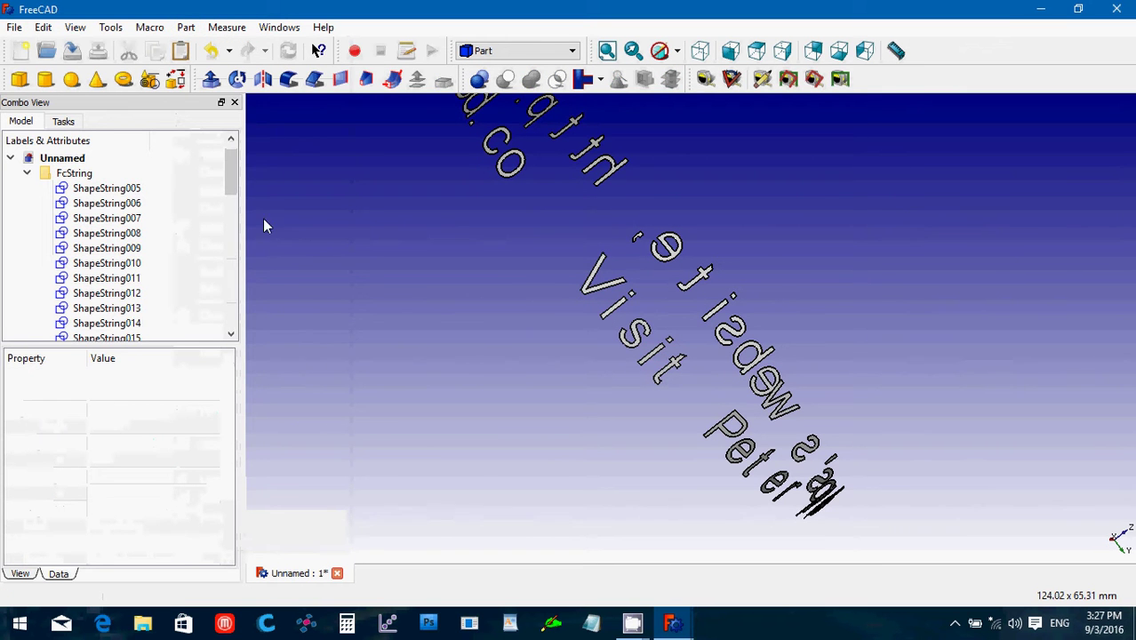
- Set the placement angle of the "Visit" compound to 10° about the Z axis, closing the gap to the following word
drag(235, 182, 244, 306)
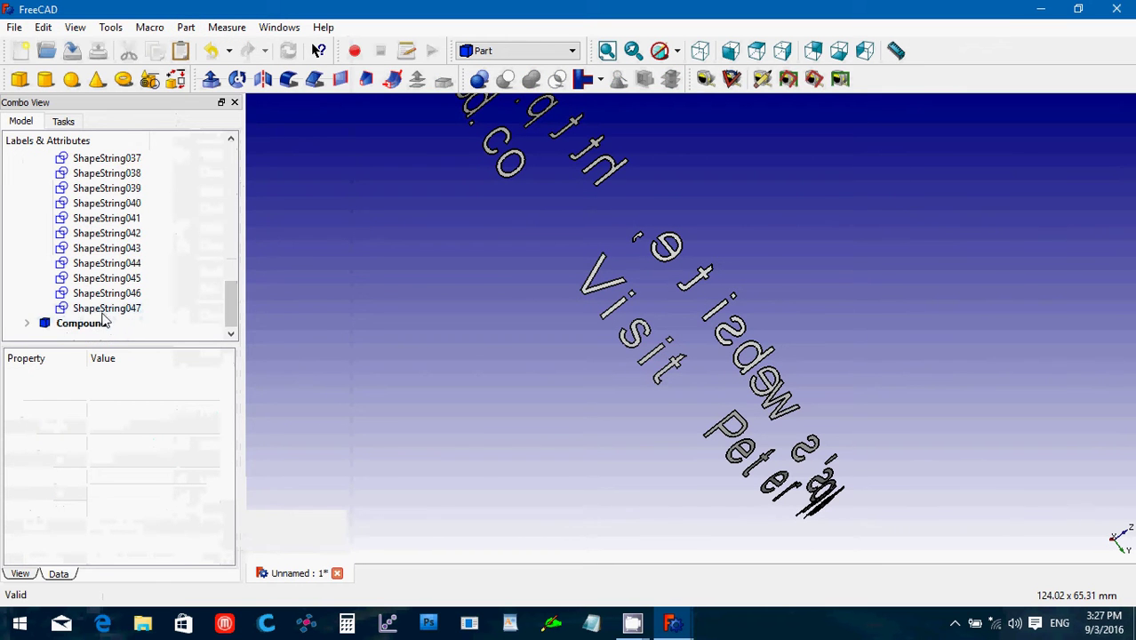
click(82, 324)
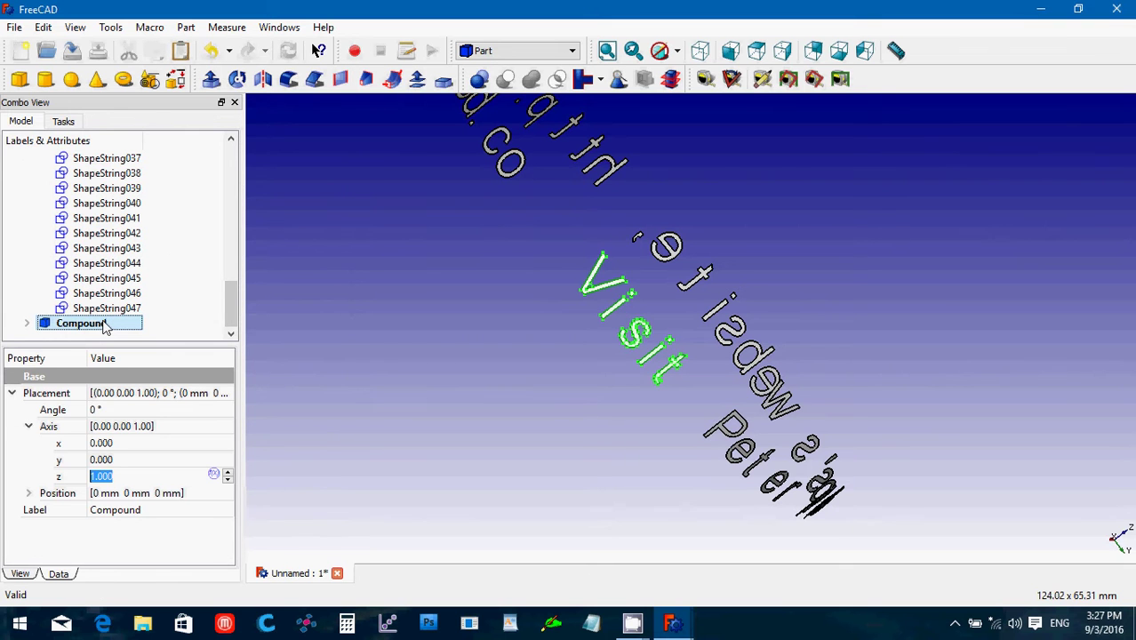
click(112, 410)
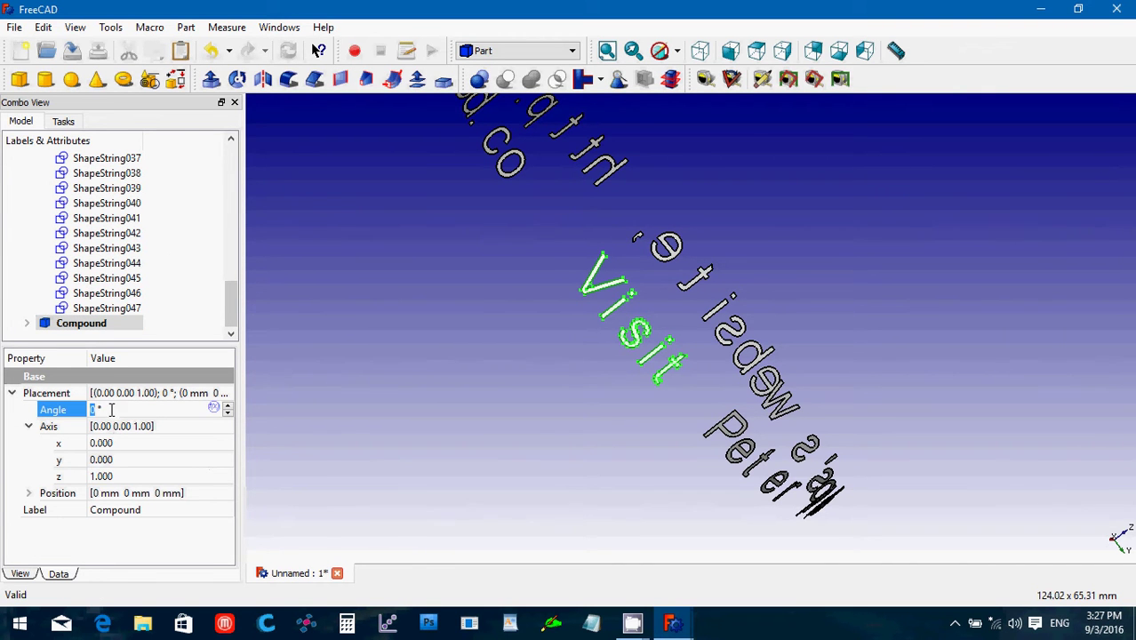
scroll(110, 412, up, 5)
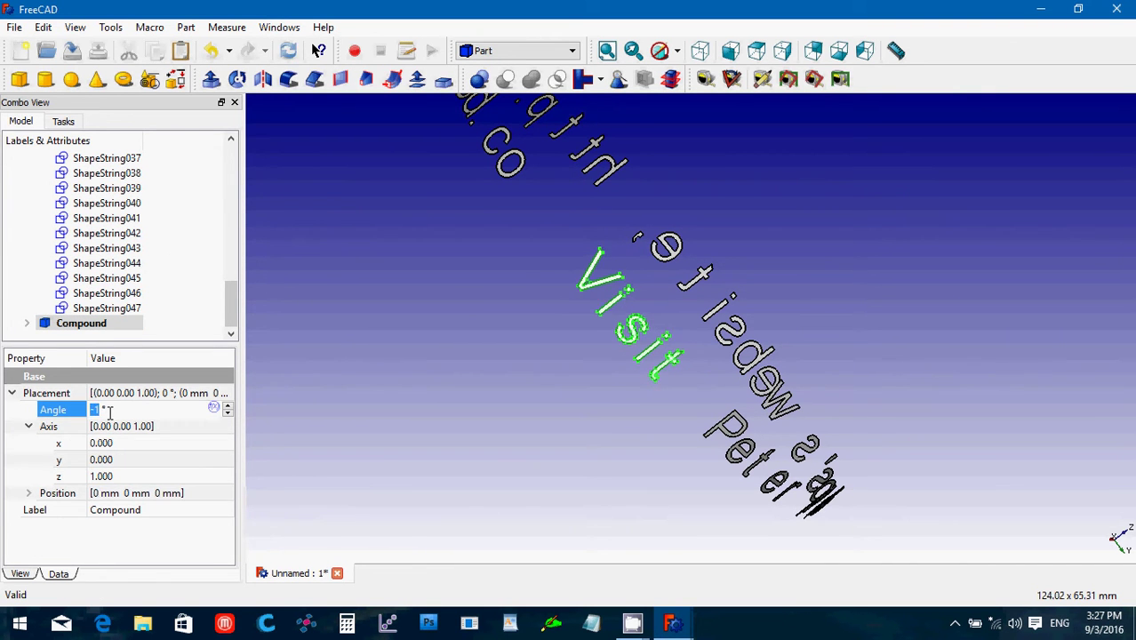
scroll(110, 413, up, 5)
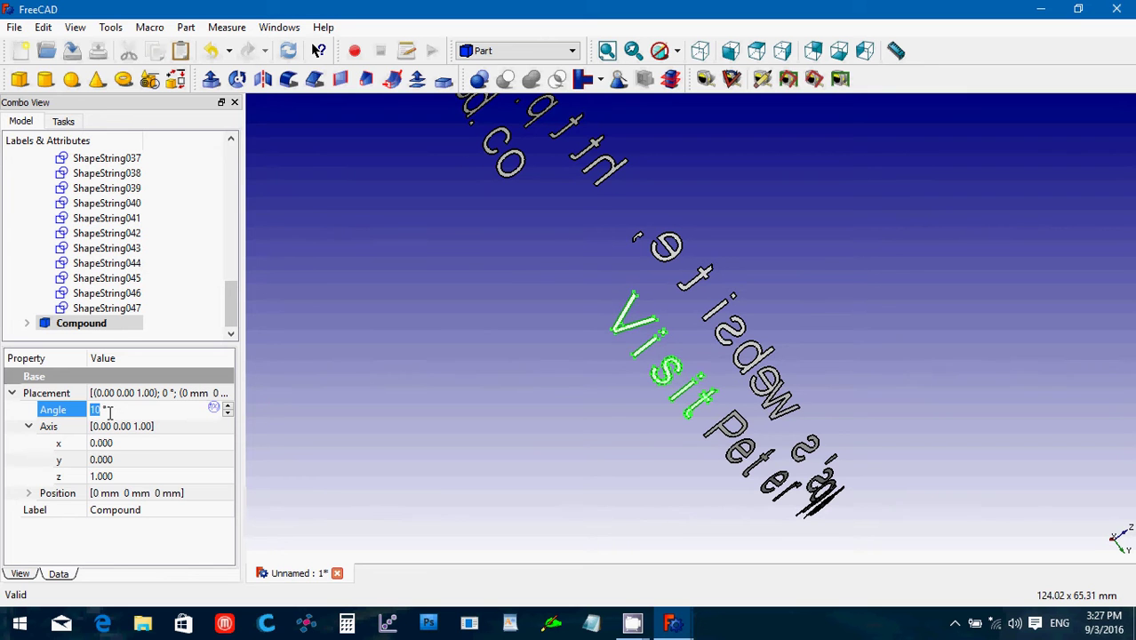
scroll(110, 413, up, 1)
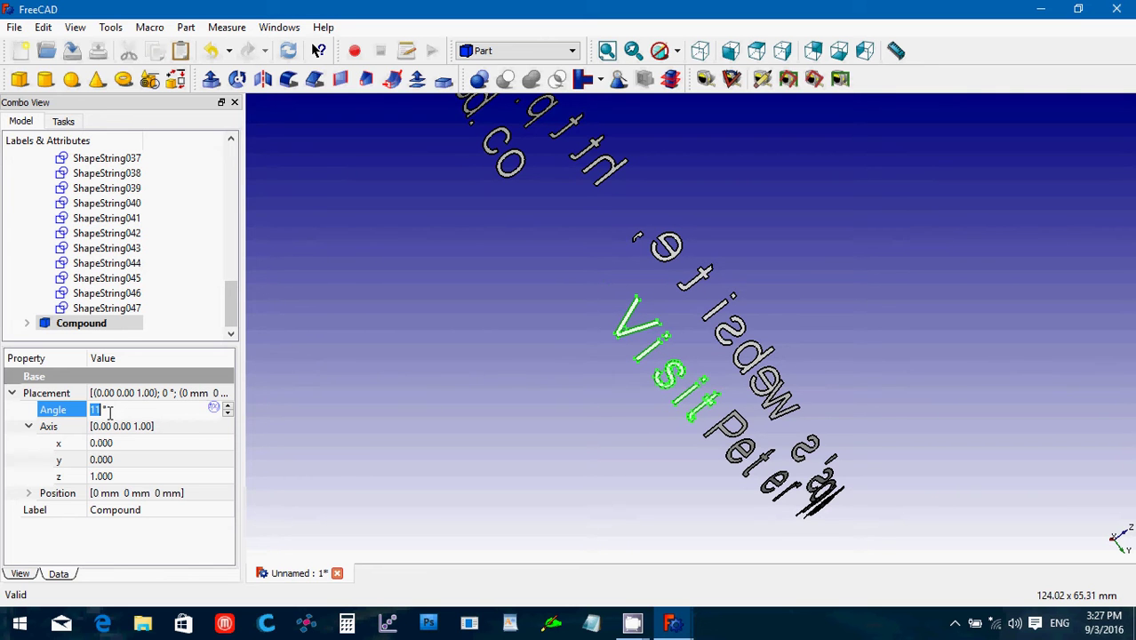
click(561, 398)
middle_drag(966, 184, 770, 210)
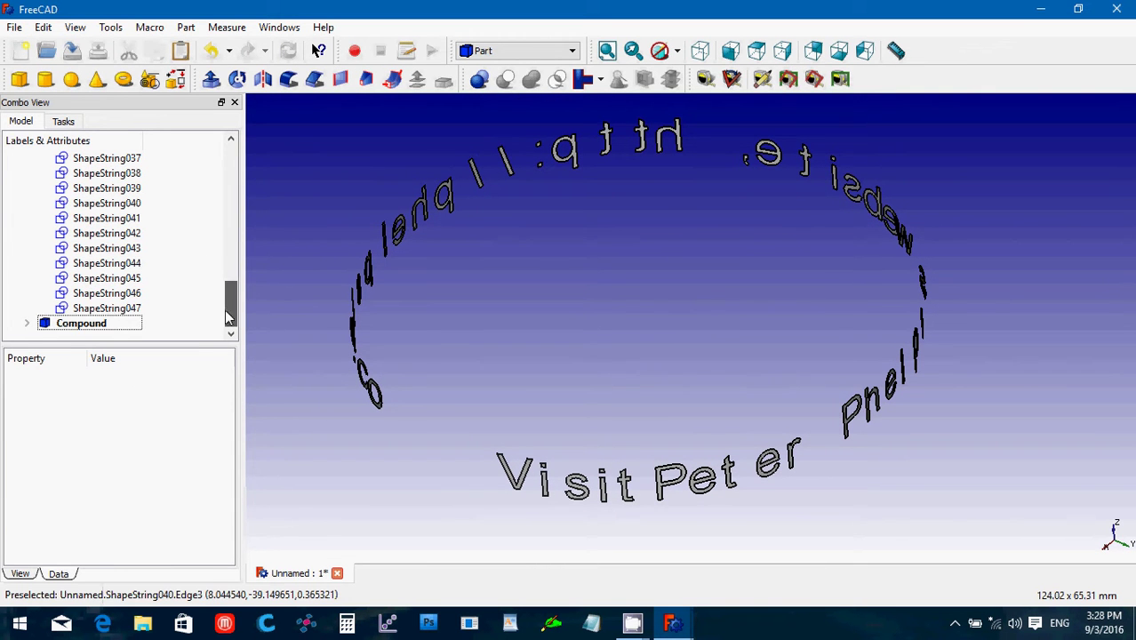
- Start an extrusion of the "Visit" compound and set its Z direction component to 0
drag(225, 310, 222, 172)
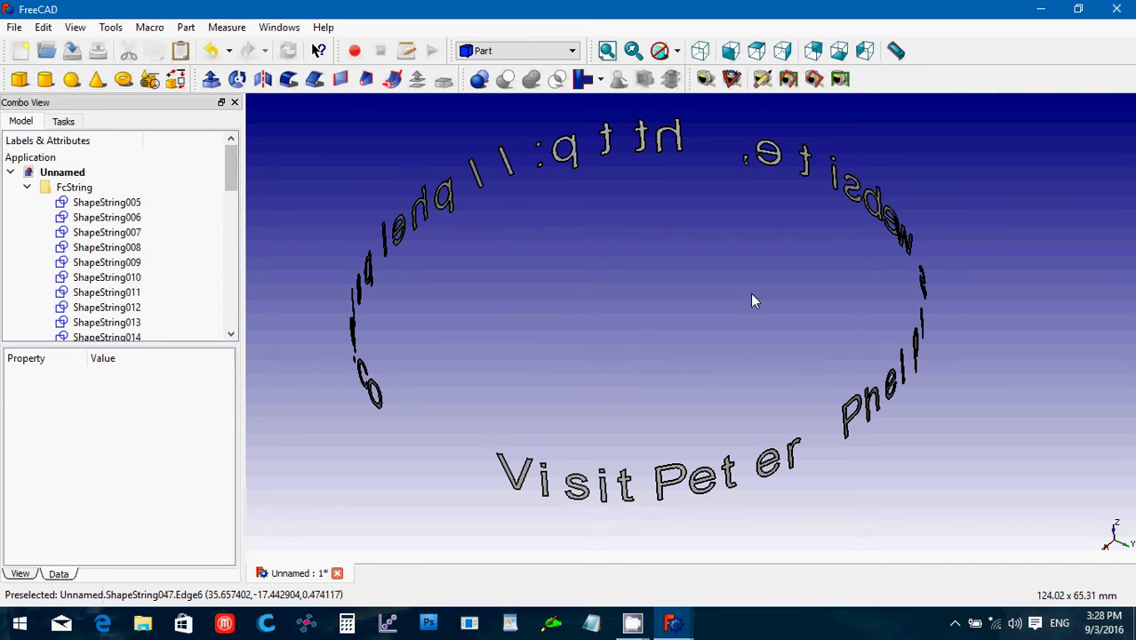
click(62, 189)
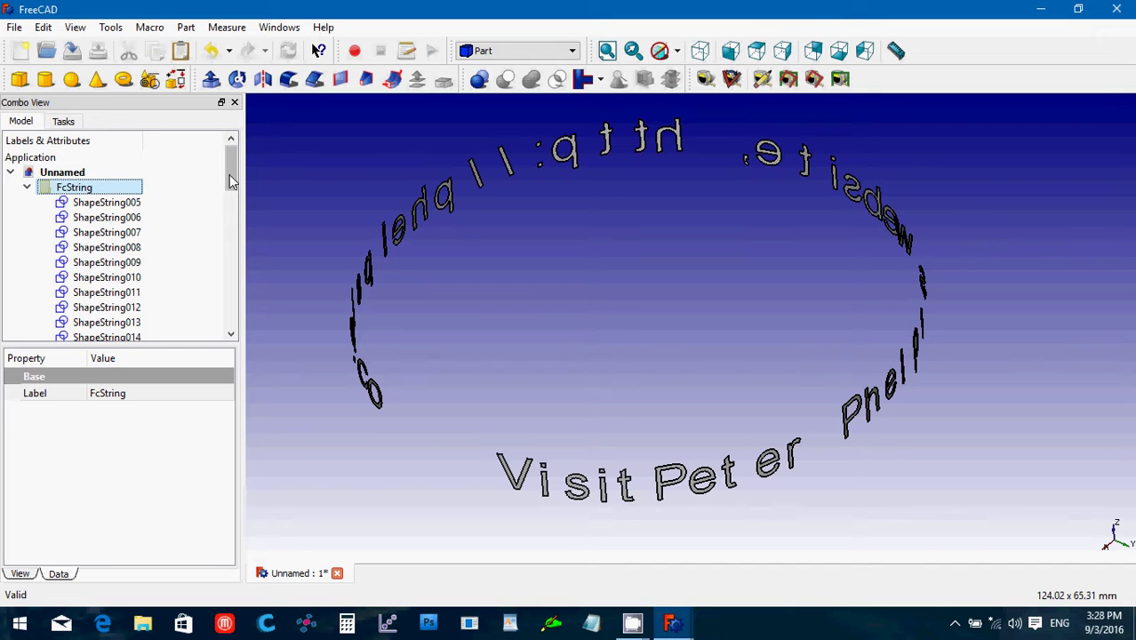
drag(233, 168, 182, 334)
click(105, 323)
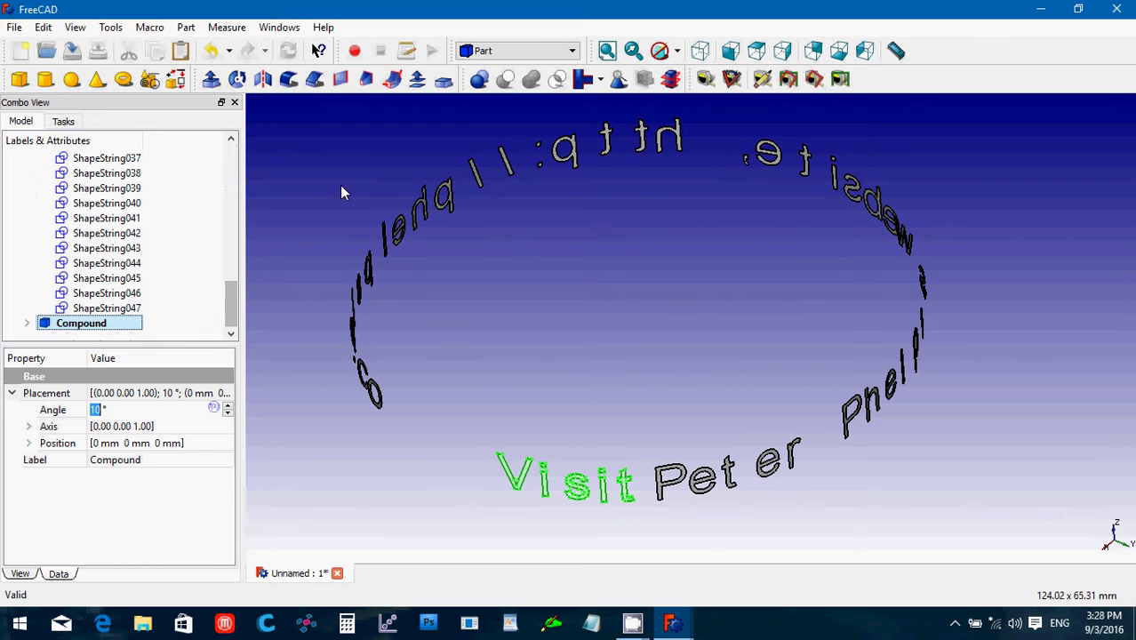
click(211, 80)
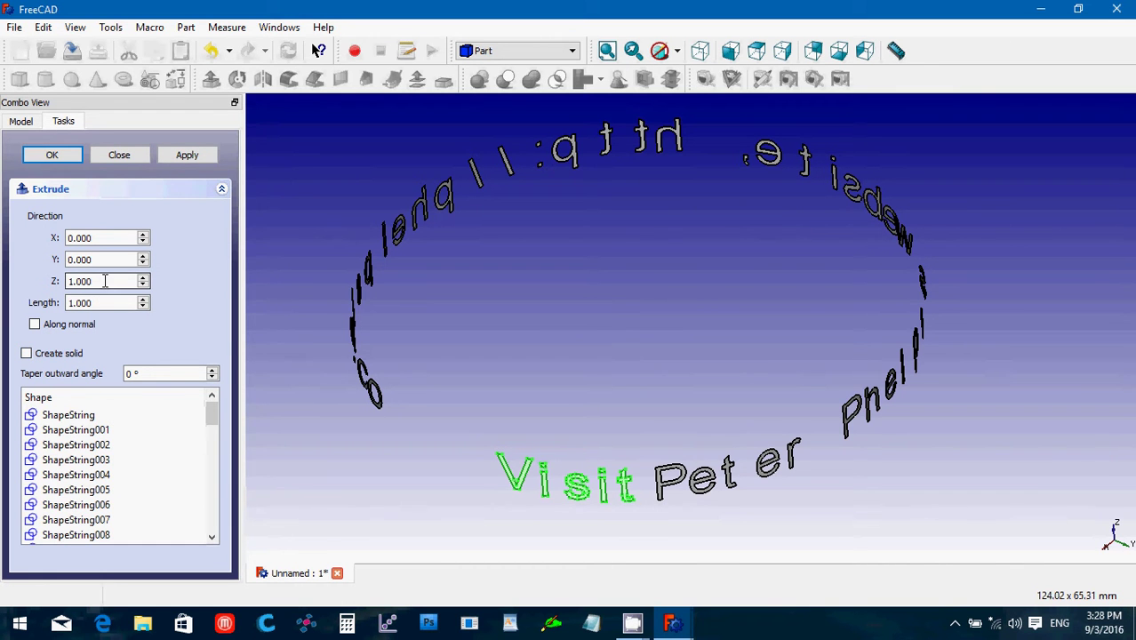
drag(105, 280, 23, 282)
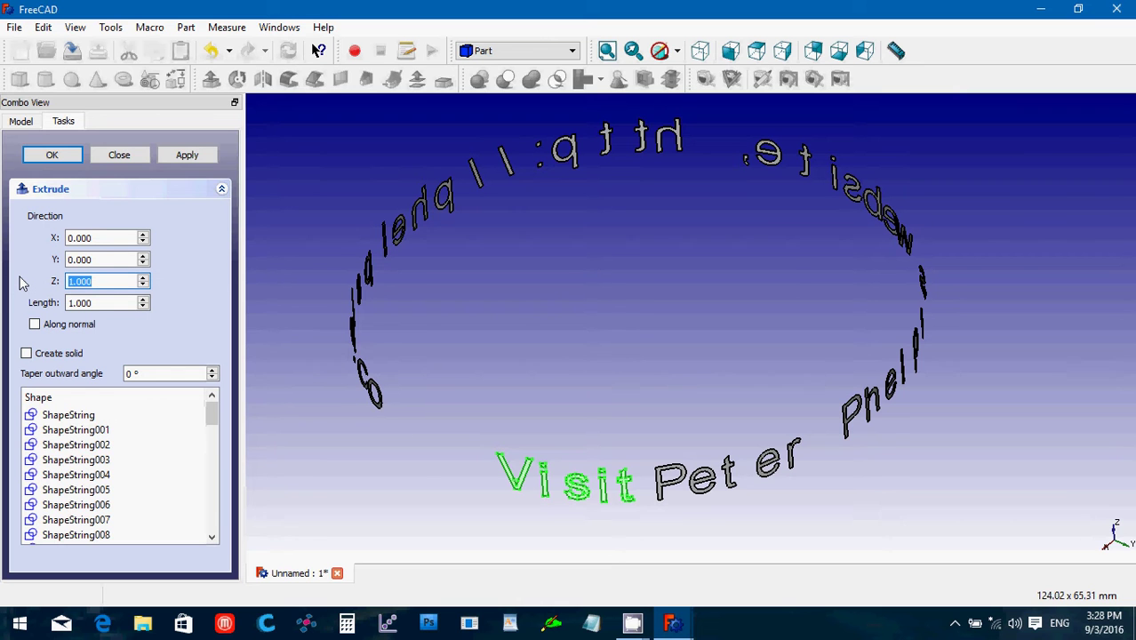
text(0.)
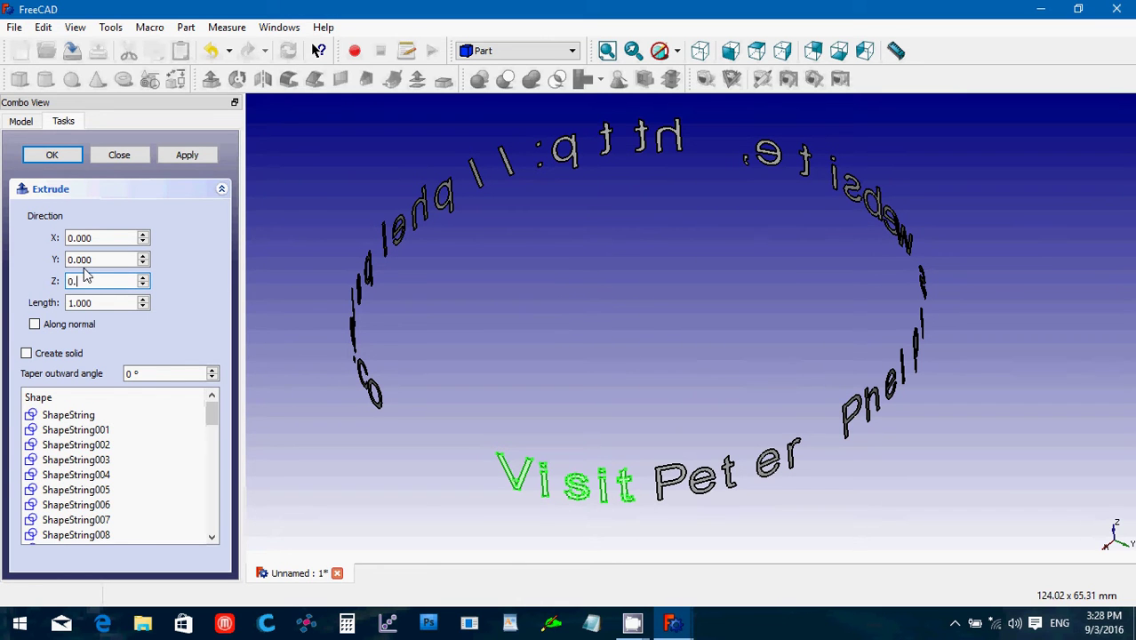
- Set the X and Y extrusion direction components to 0.5 and extrude the "Visit" compound as a solid
click(96, 258)
drag(96, 258, 55, 261)
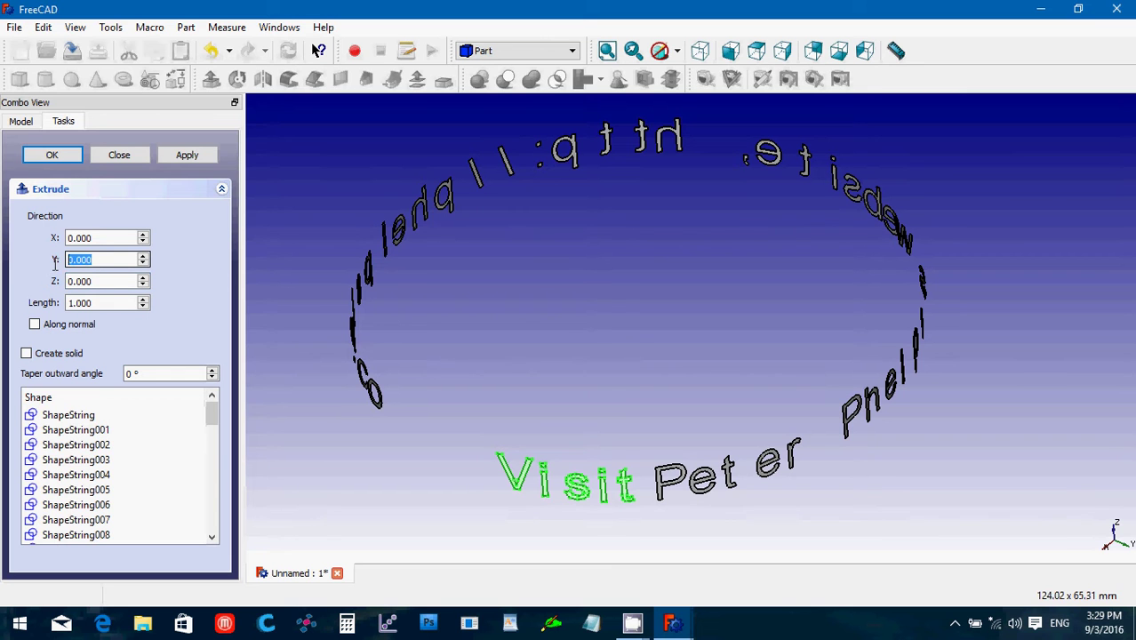
text(00.5)
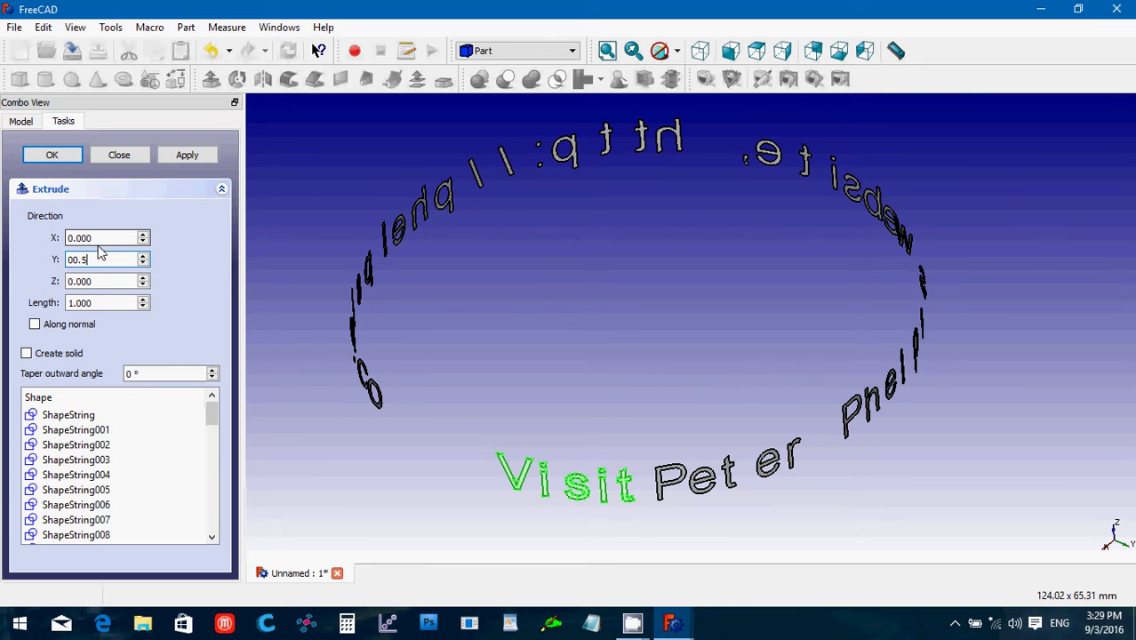
key(BackSpace)
key(BackSpace)
key(BackSpace)
key(BackSpace)
text(0.5)
key(shift+Tab)
text(0.)
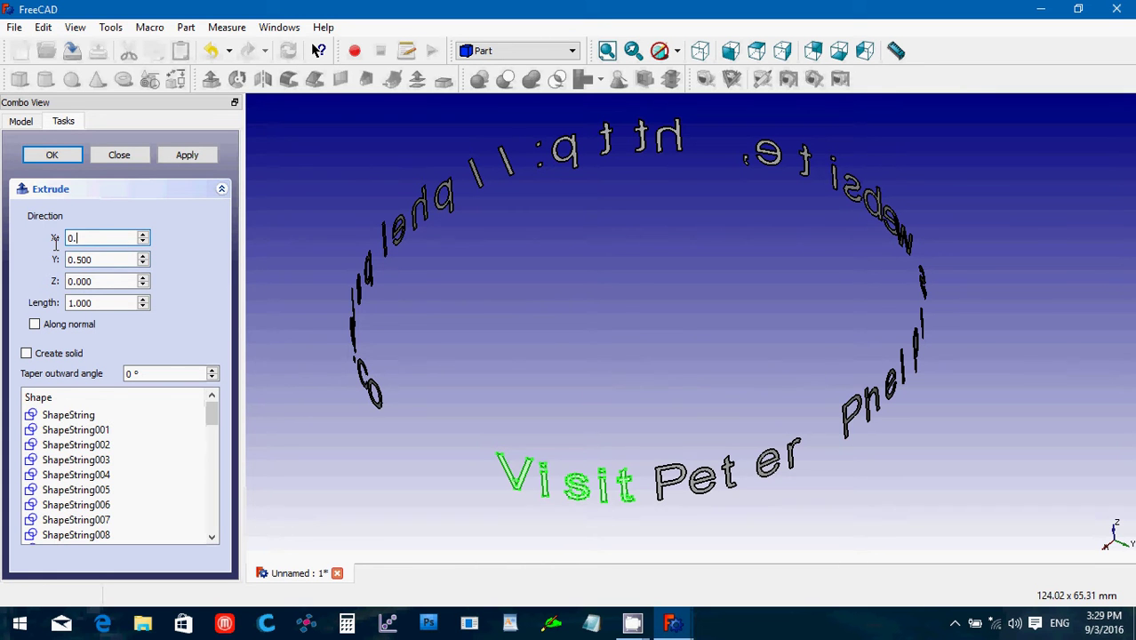
text(5)
click(27, 355)
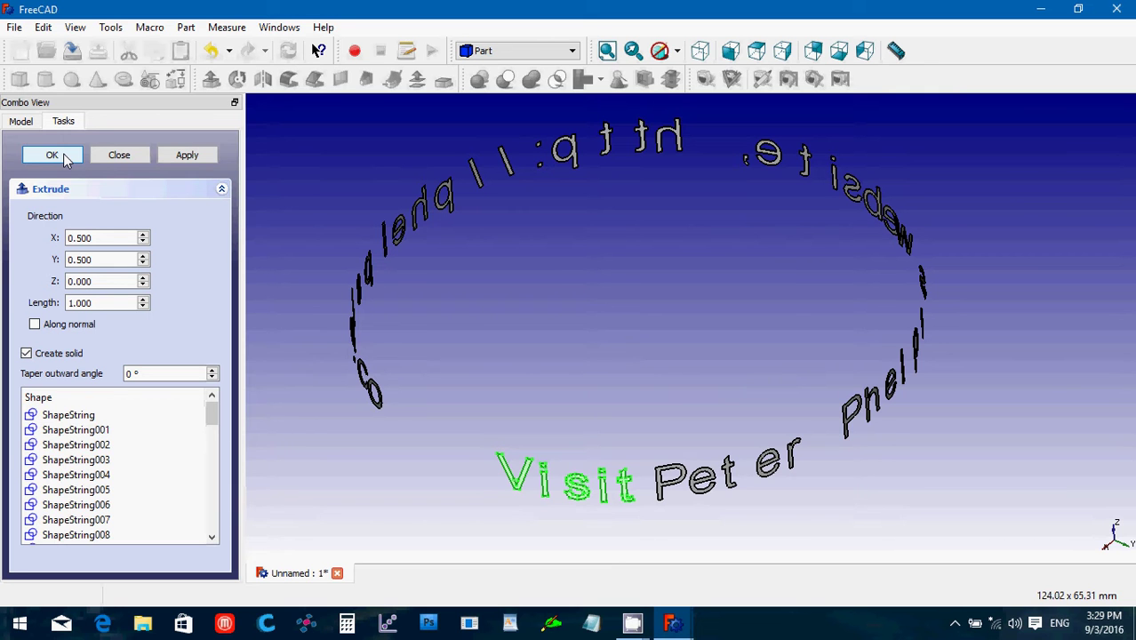
click(53, 155)
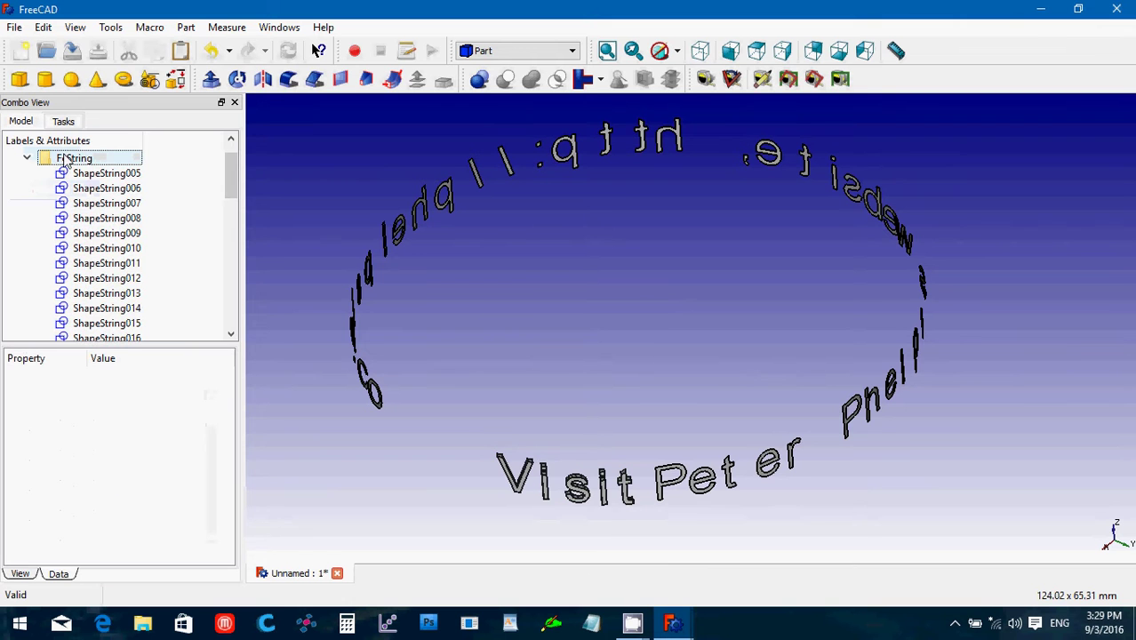
- Examine the extruded "Visit" lettering around the ring and view the properties of the extrusion
middle_drag(629, 395, 695, 412)
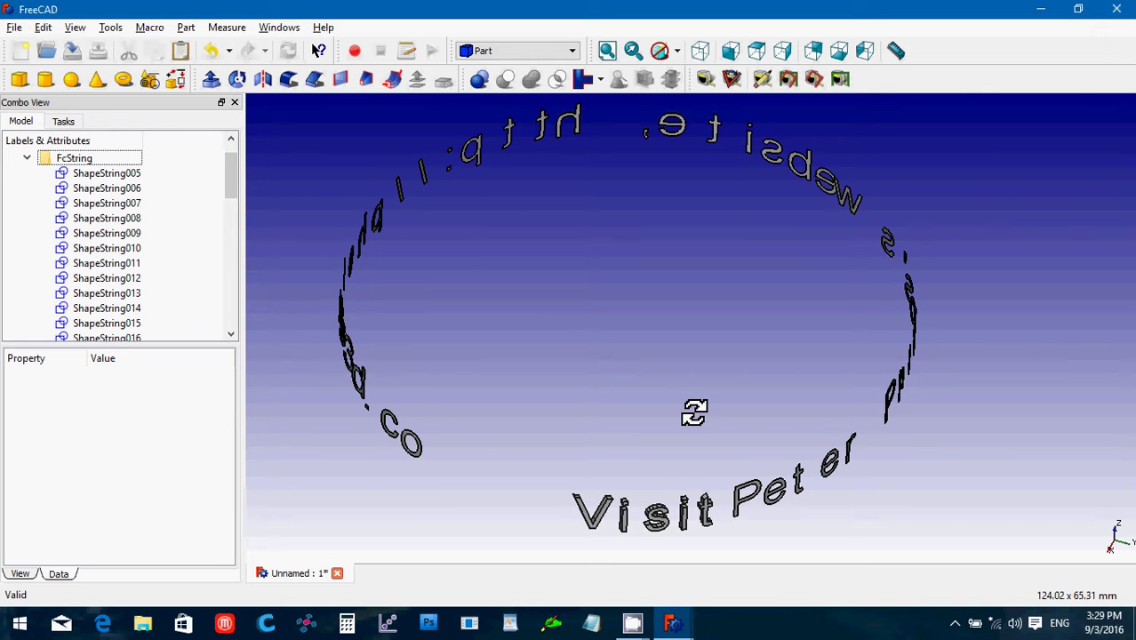
middle_drag(694, 412, 684, 405)
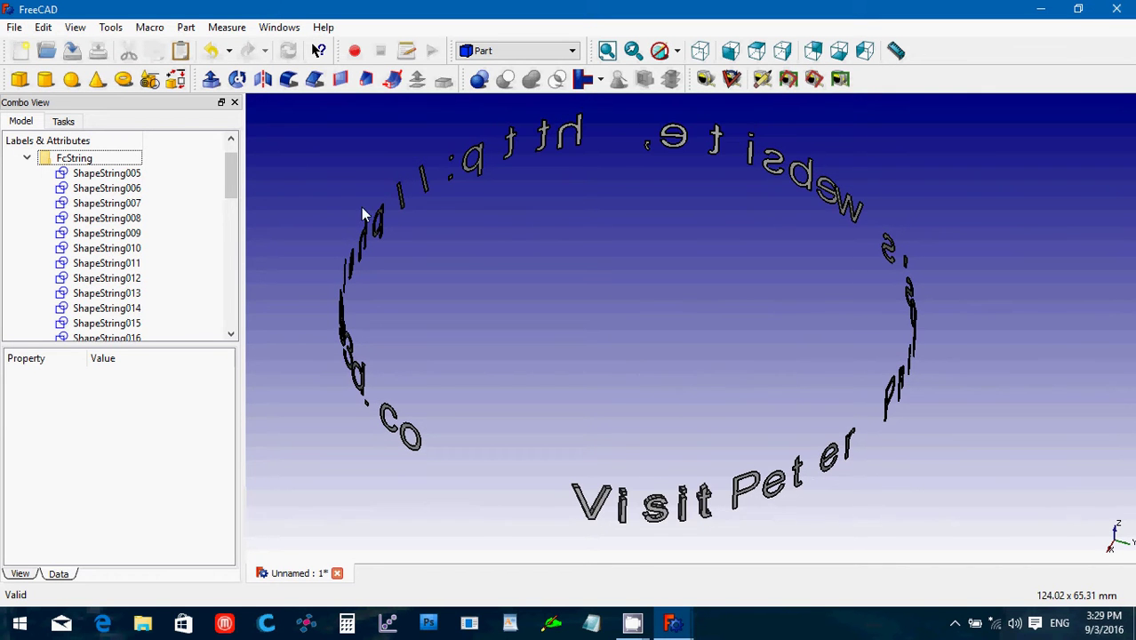
drag(231, 176, 248, 365)
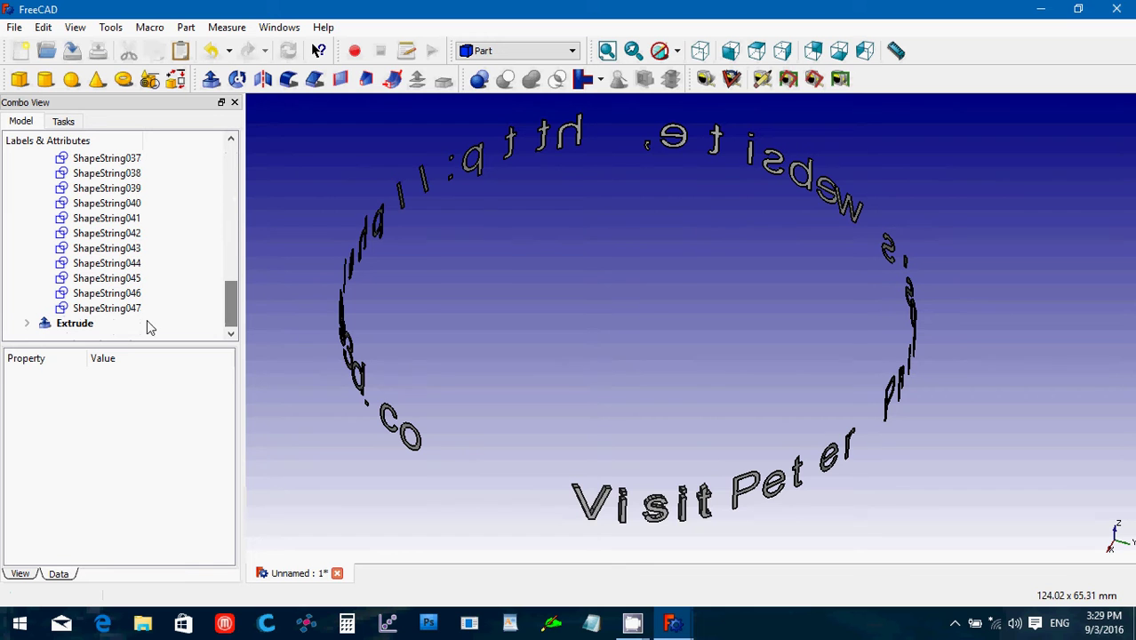
click(93, 323)
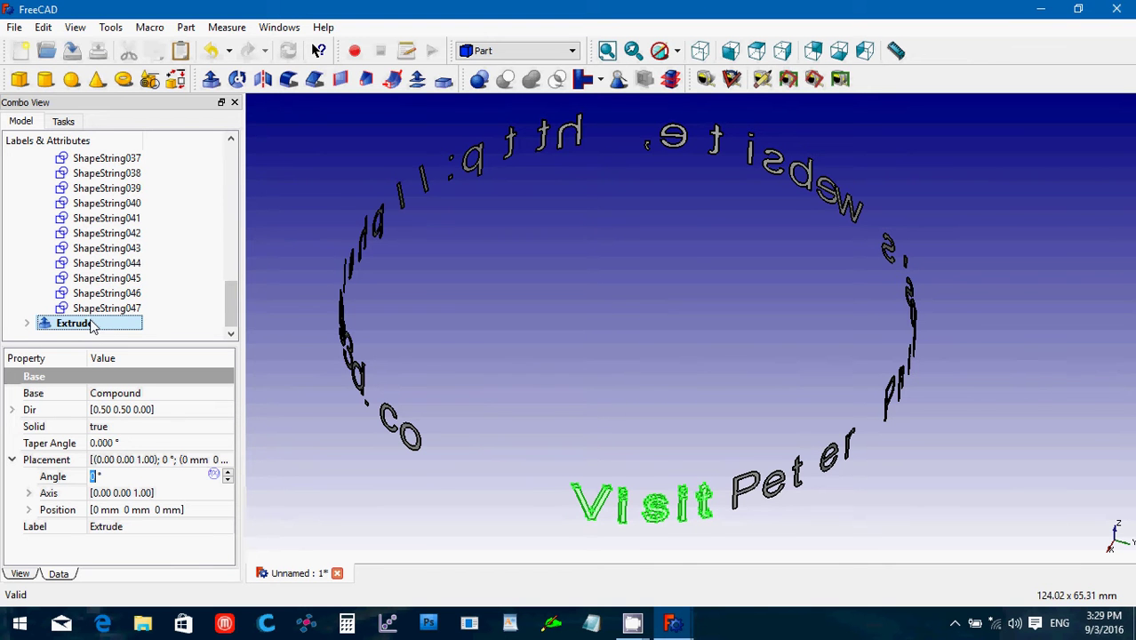
- Try to reopen the "Visit" extrusion for editing
double_click(92, 323)
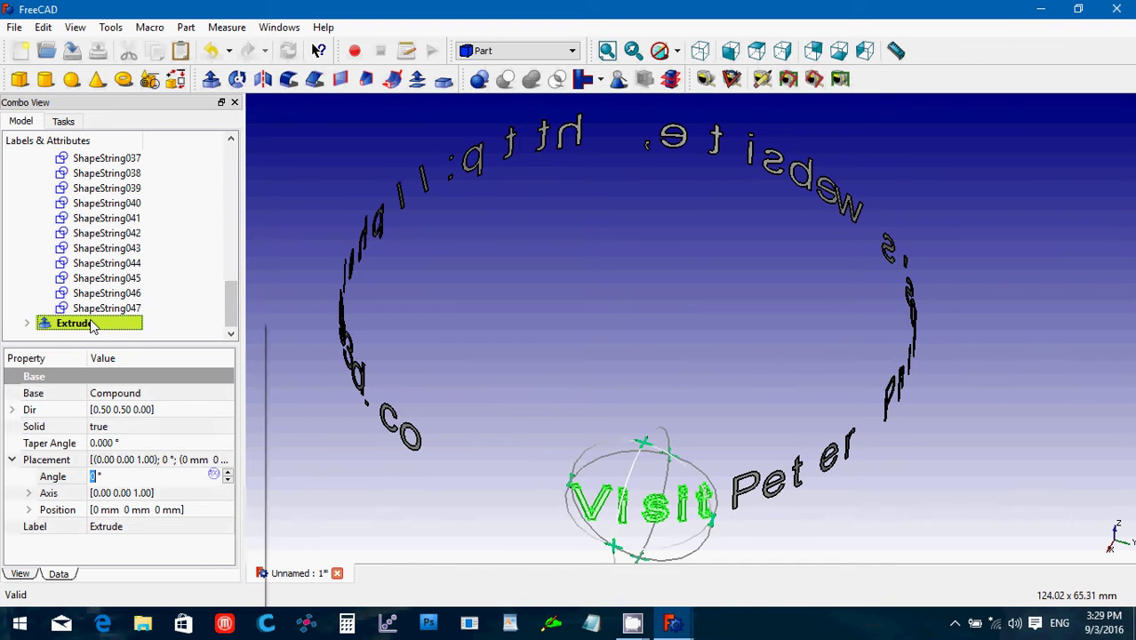
right_click(92, 323)
click(140, 367)
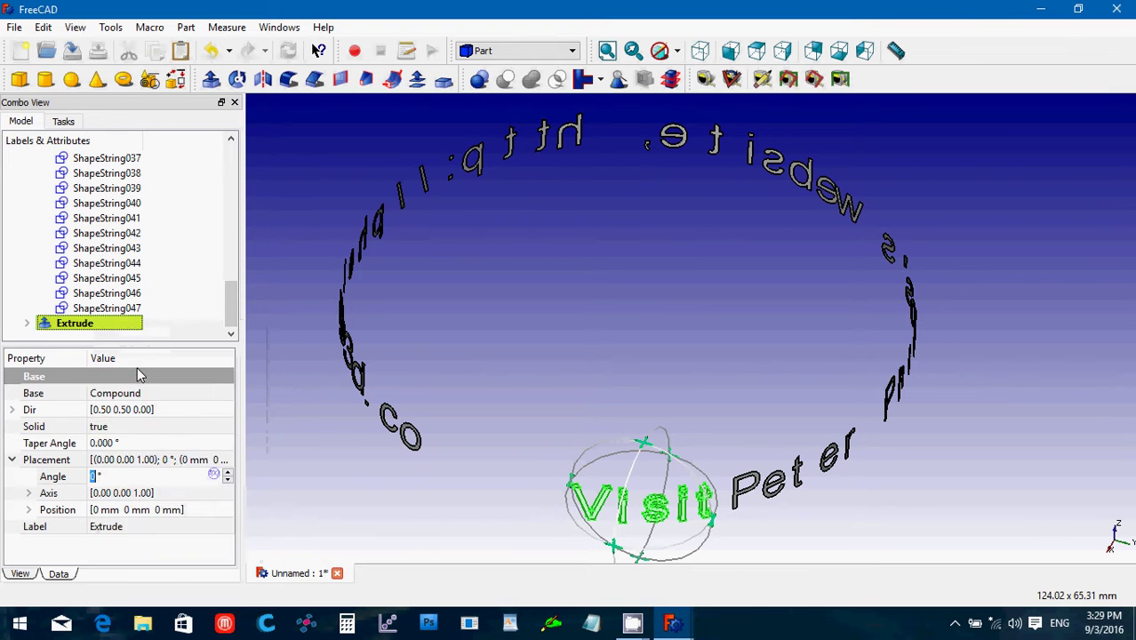
double_click(48, 325)
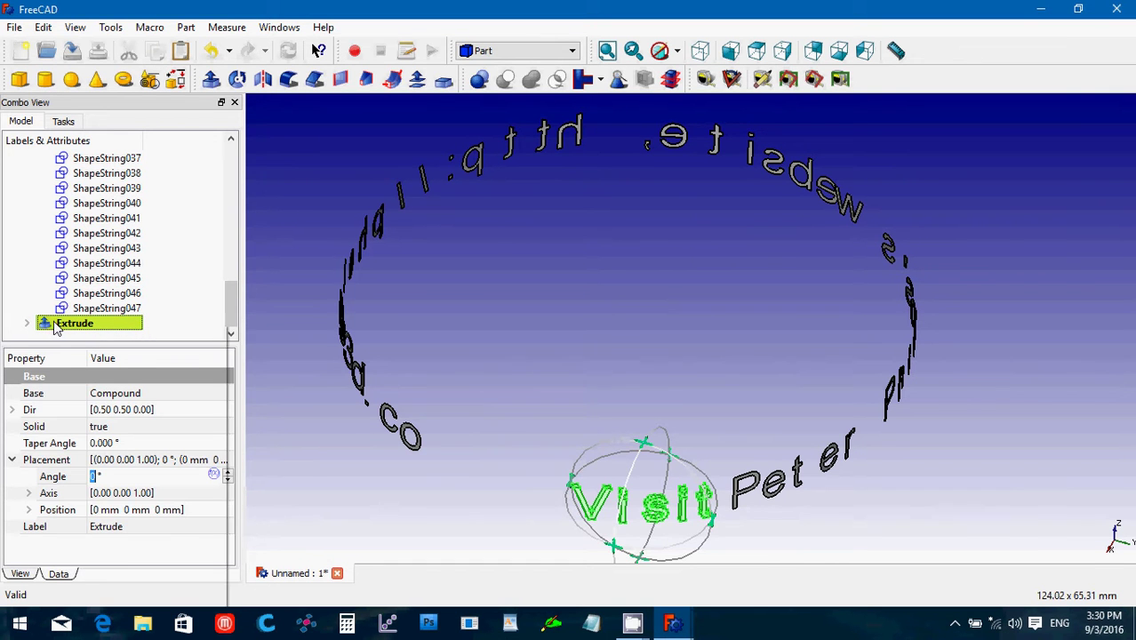
right_click(53, 326)
click(90, 369)
- Delete the extrusion of "Visit" and make its source compound visible again
click(82, 325)
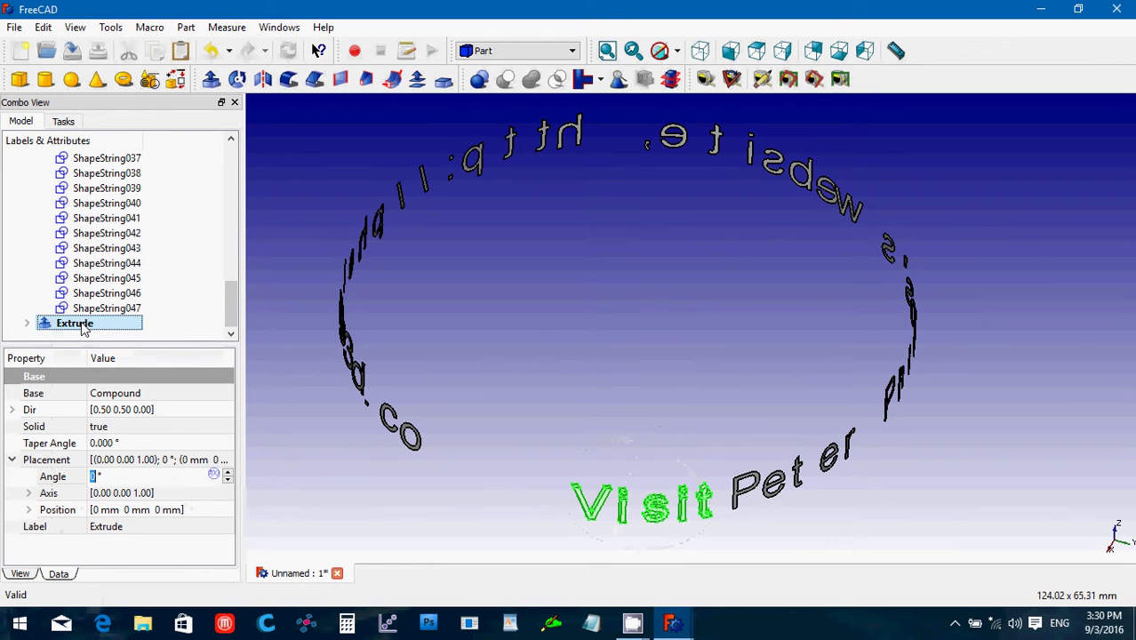
key(Delete)
drag(232, 176, 228, 354)
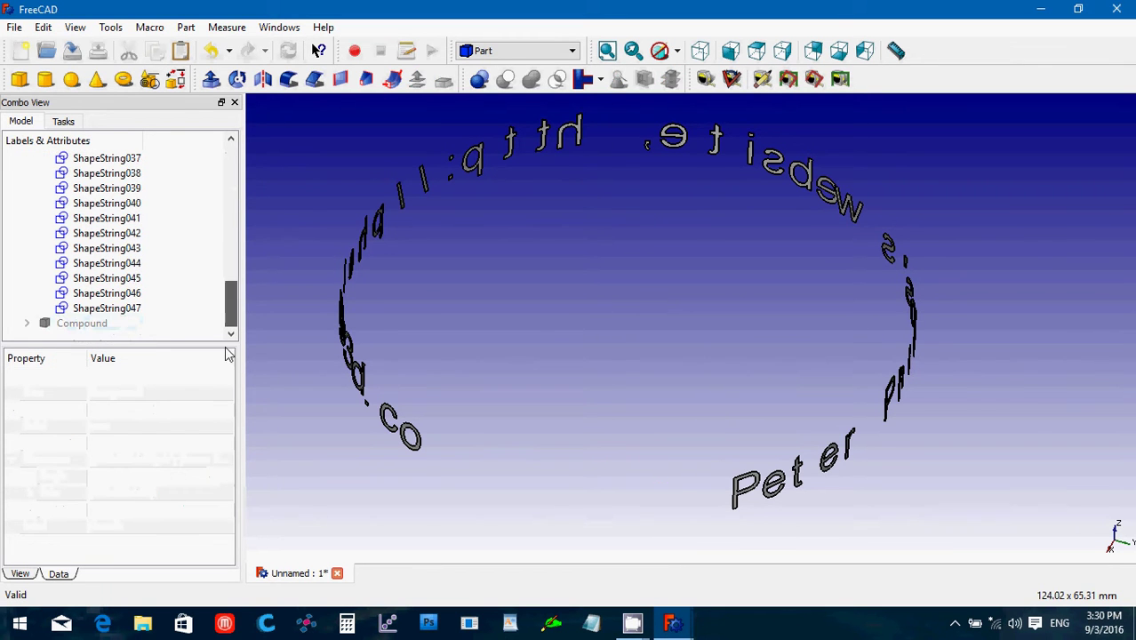
click(66, 324)
key(space)
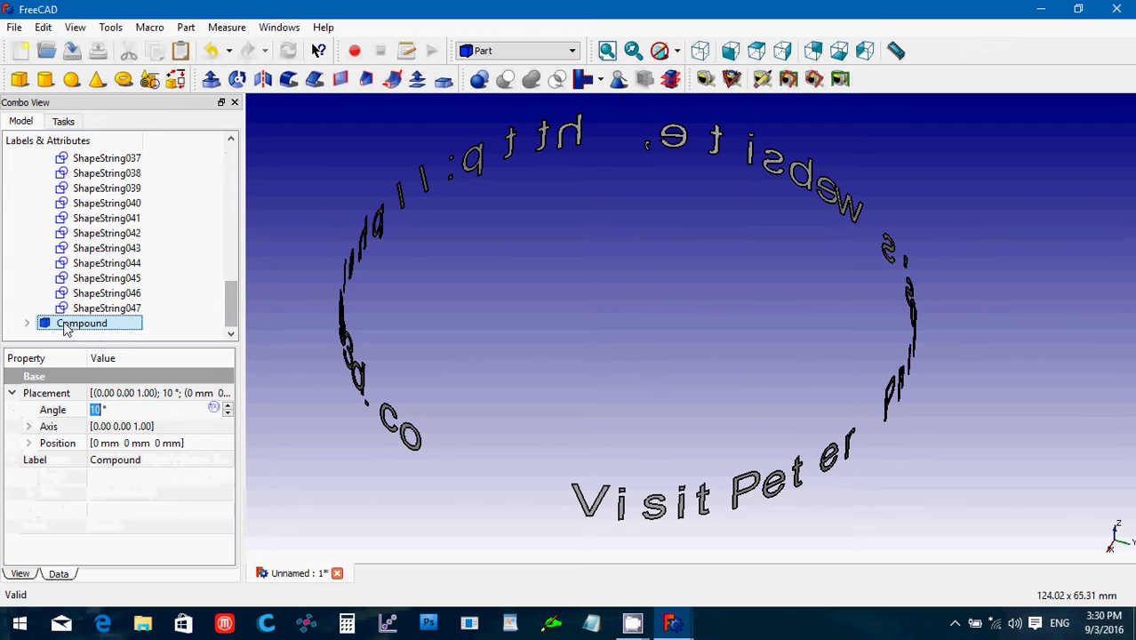
- Start extruding the "Visit" compound and set the direction to X 0.5, Y -0.5 and Z 0
click(210, 79)
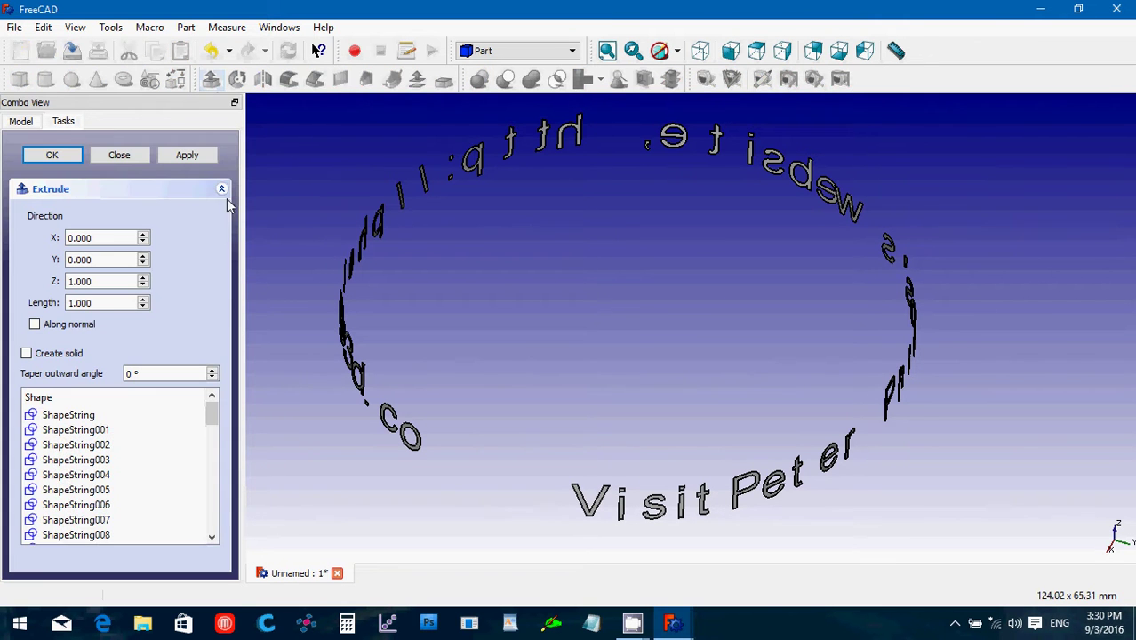
drag(93, 281, 31, 289)
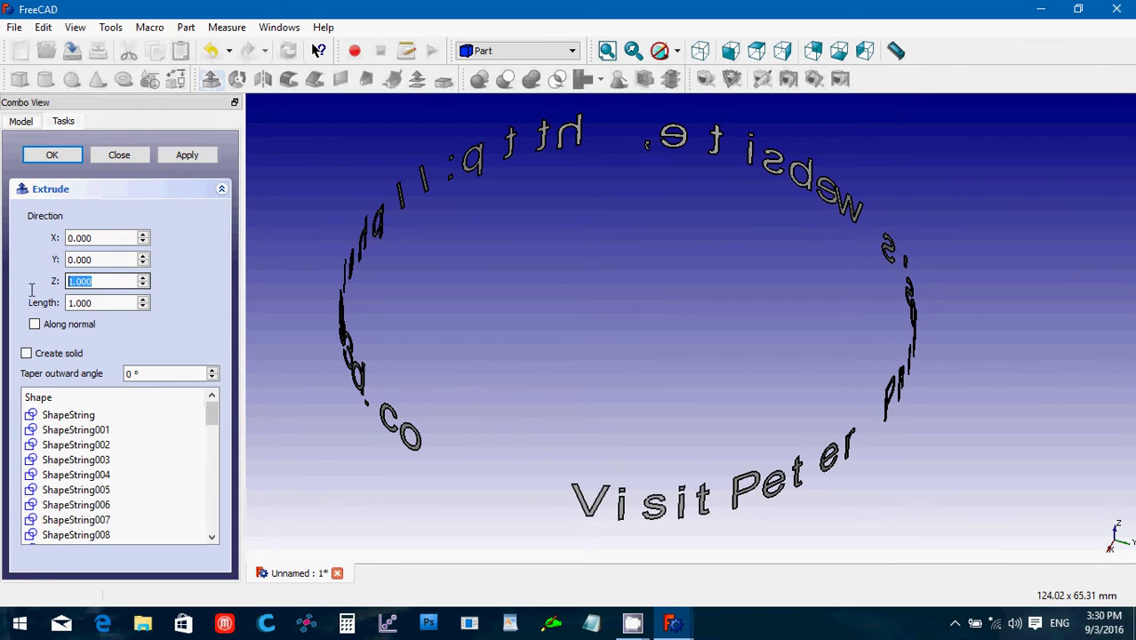
text(0)
click(98, 260)
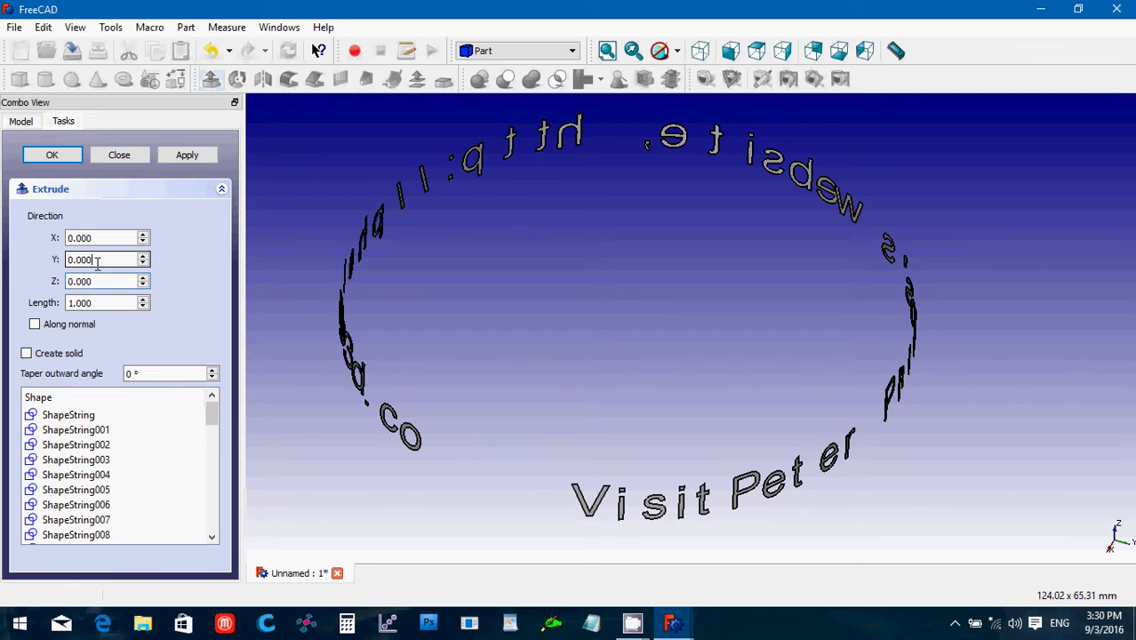
drag(98, 259, 51, 273)
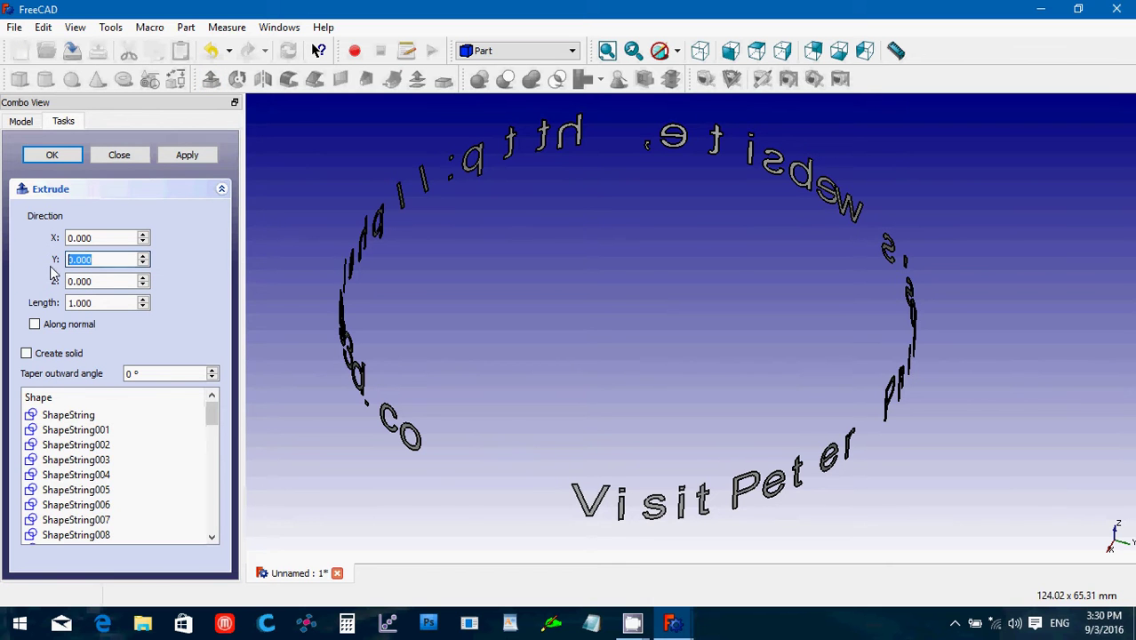
text(-0.5)
drag(117, 237, 81, 238)
key(BackSpace)
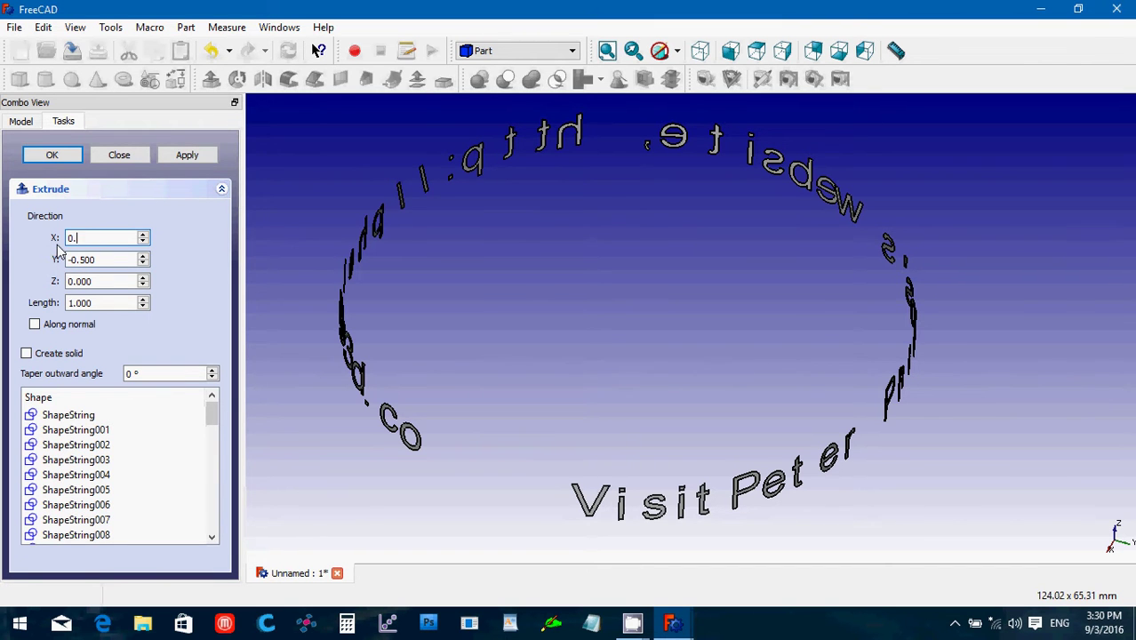
text(5)
- Set the extrusion length to 3 and create the "Visit" extrusion as a solid
click(101, 304)
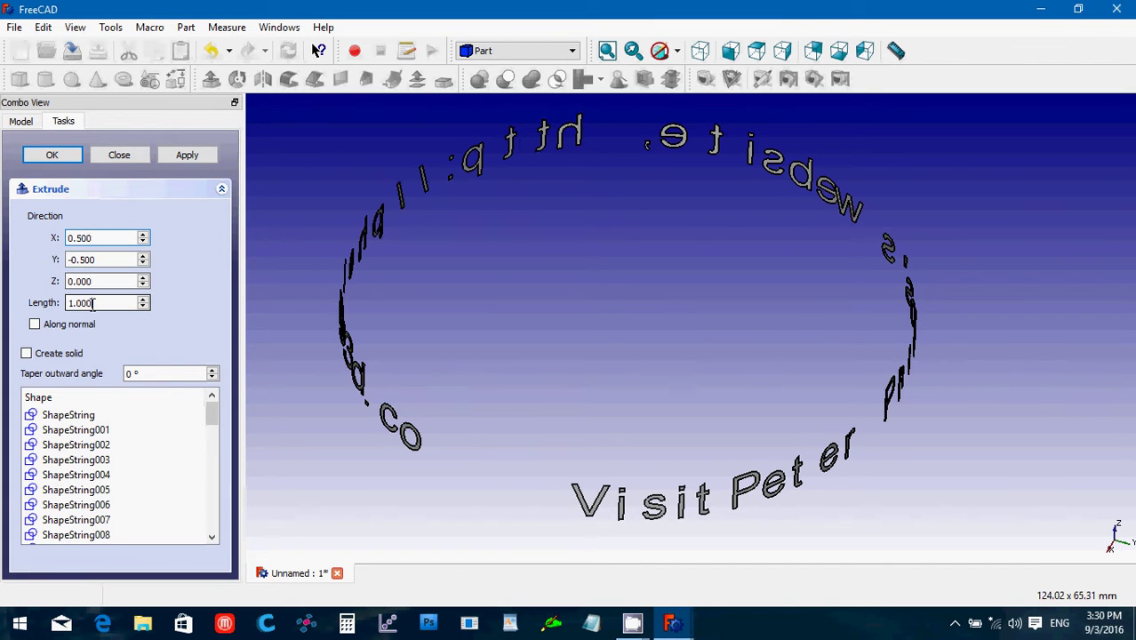
drag(100, 303, 41, 307)
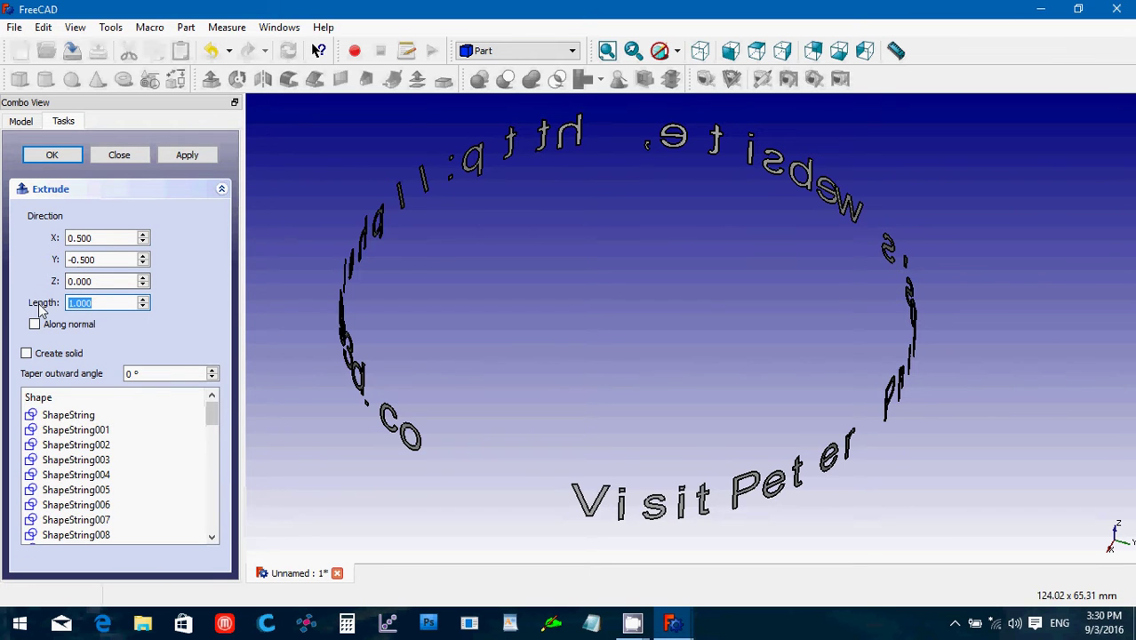
text(3)
click(26, 353)
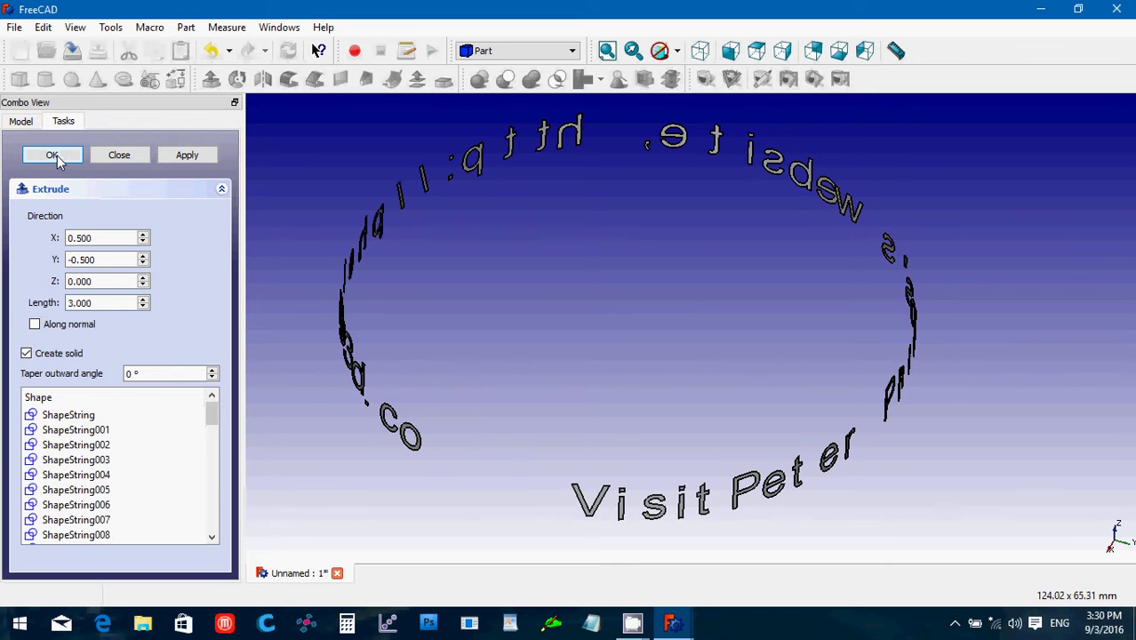
click(53, 155)
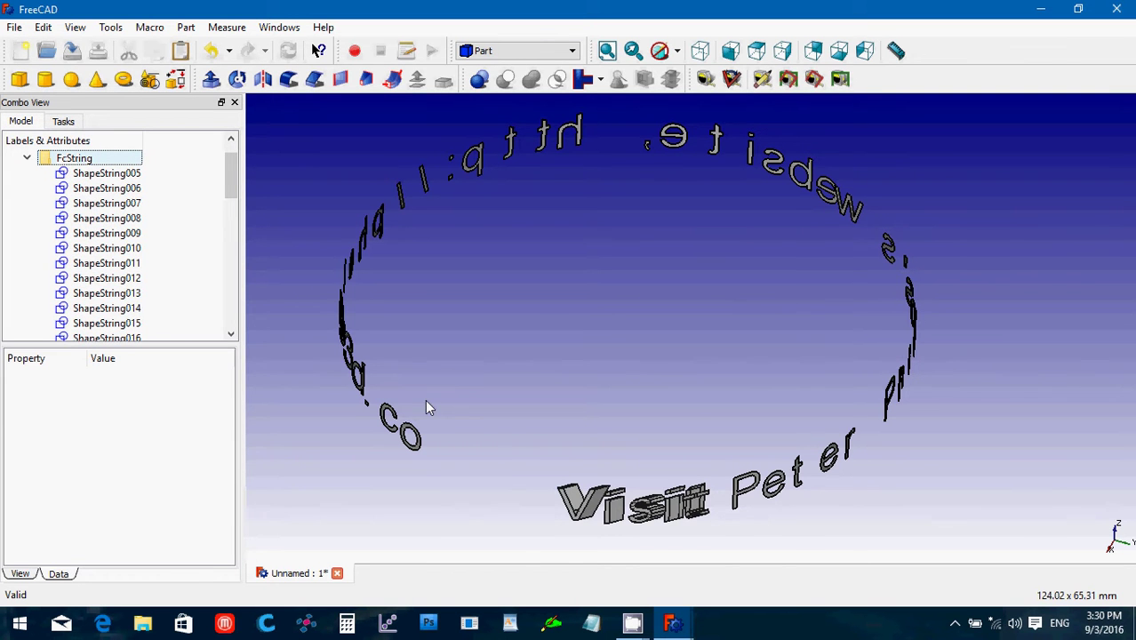
middle_drag(425, 409, 450, 405)
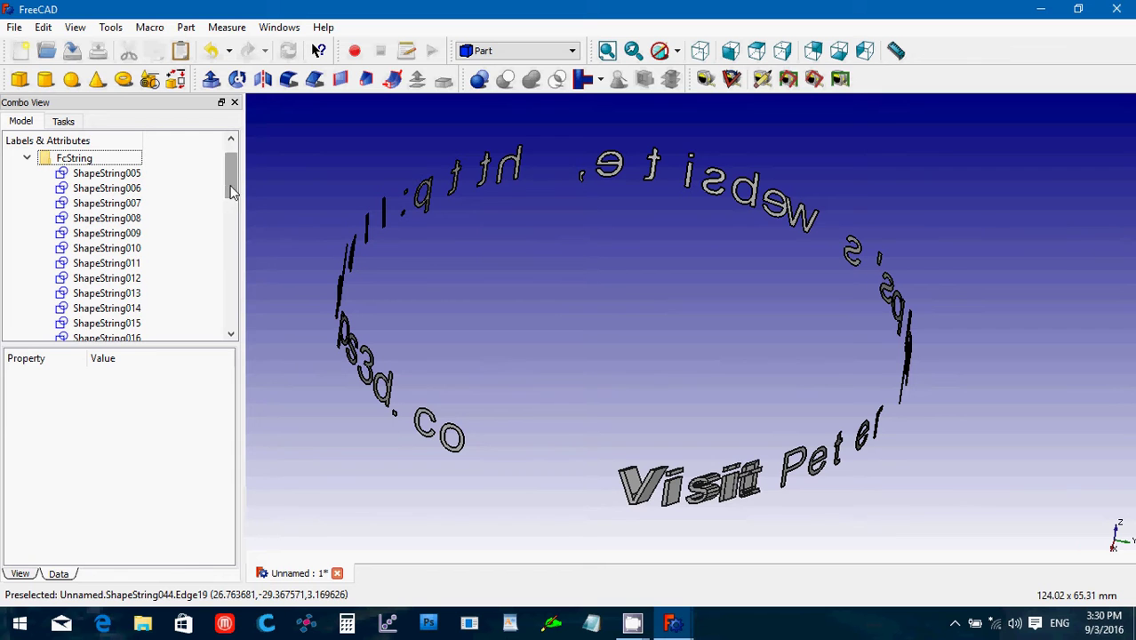
- Delete the diagonal extrusion of "Visit" and make its source compound visible again
drag(231, 189, 234, 322)
click(76, 327)
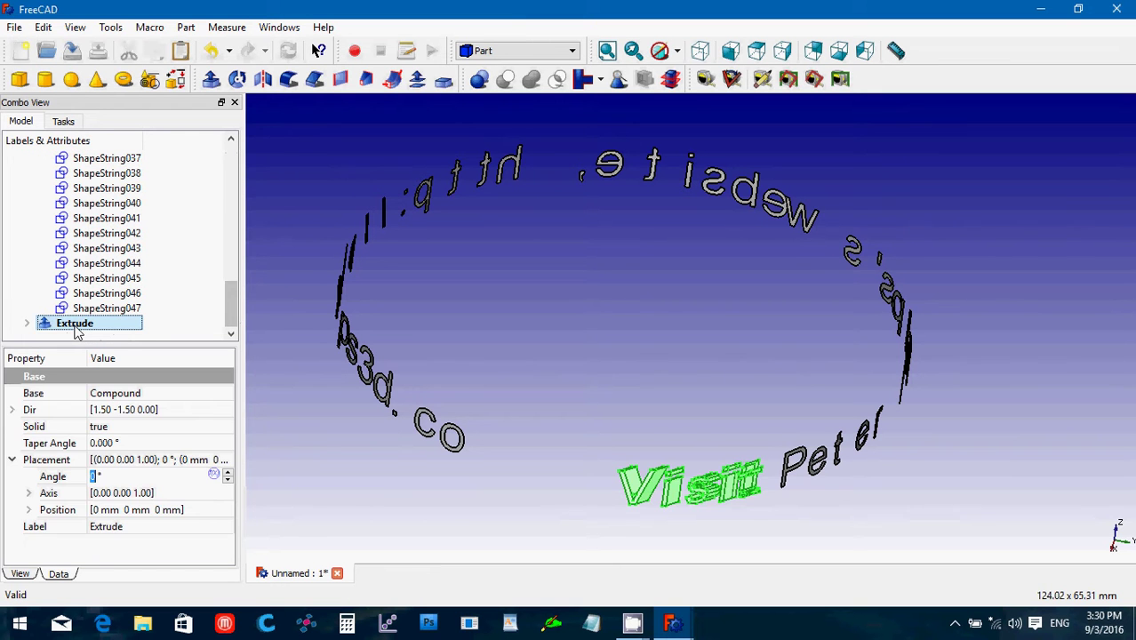
key(Delete)
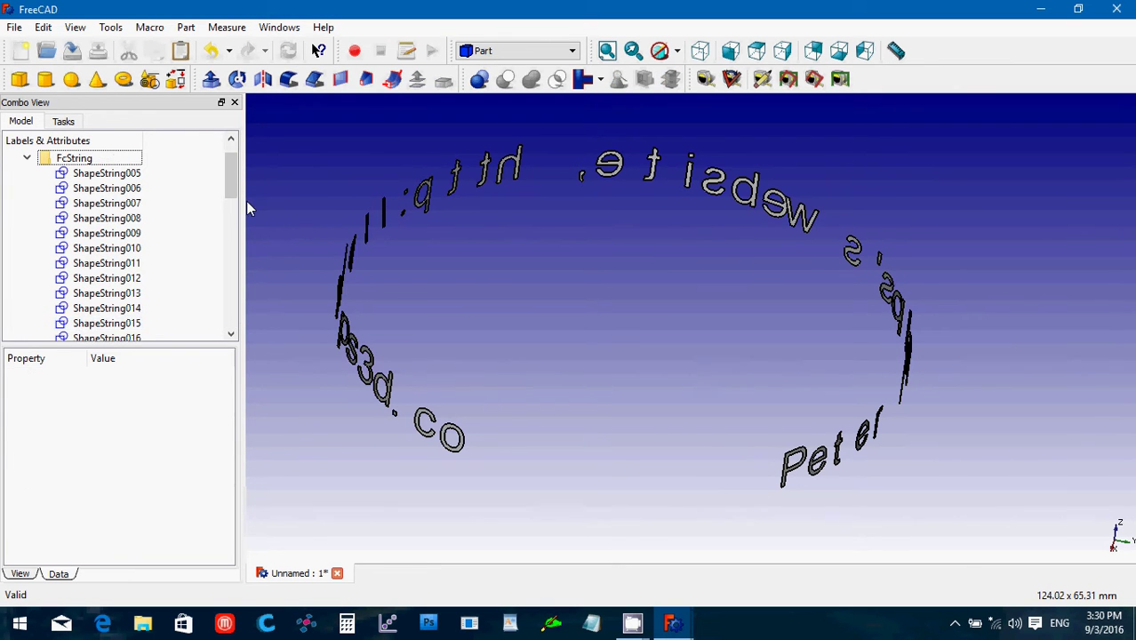
drag(231, 178, 231, 315)
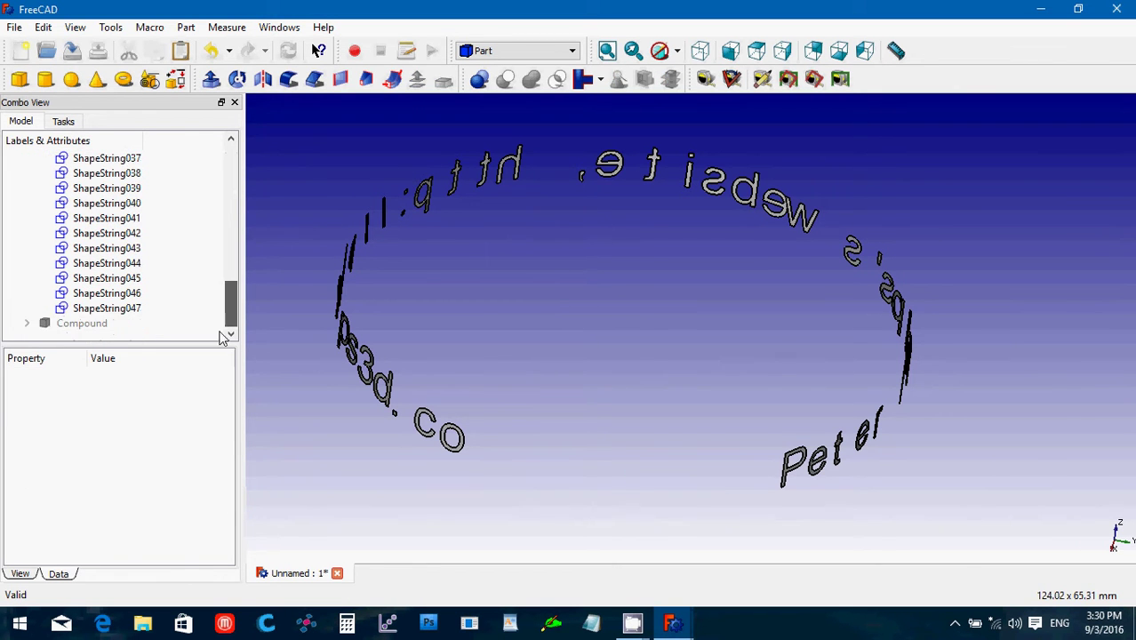
click(85, 324)
click(498, 378)
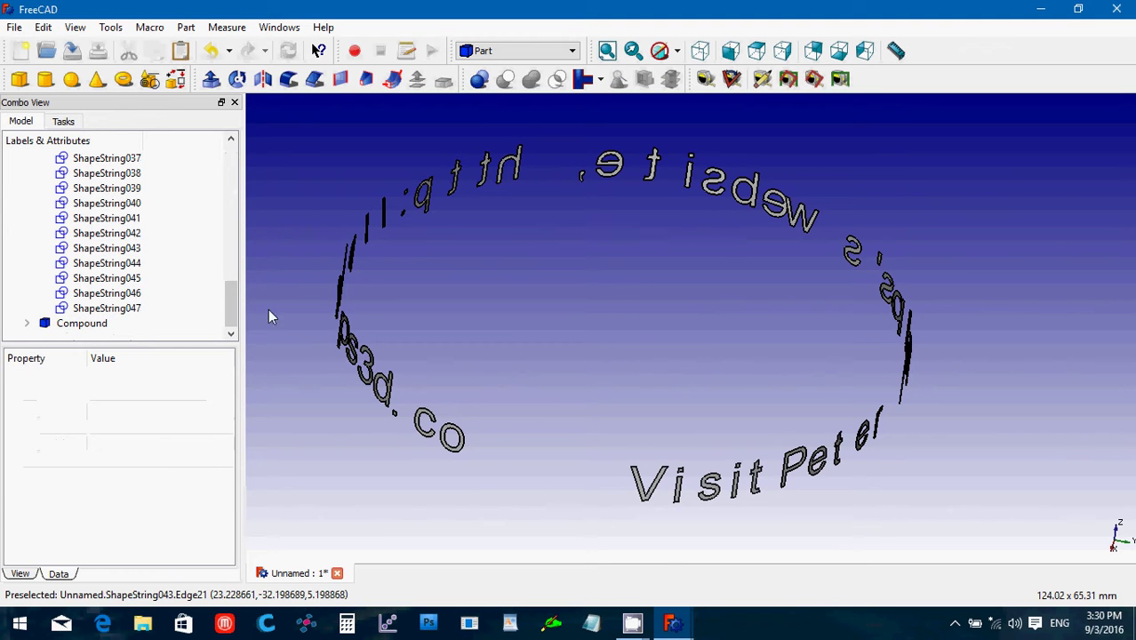
- Extrude the "Visit" compound as a solid with direction X 1, Z 0 and a length of 2
click(88, 324)
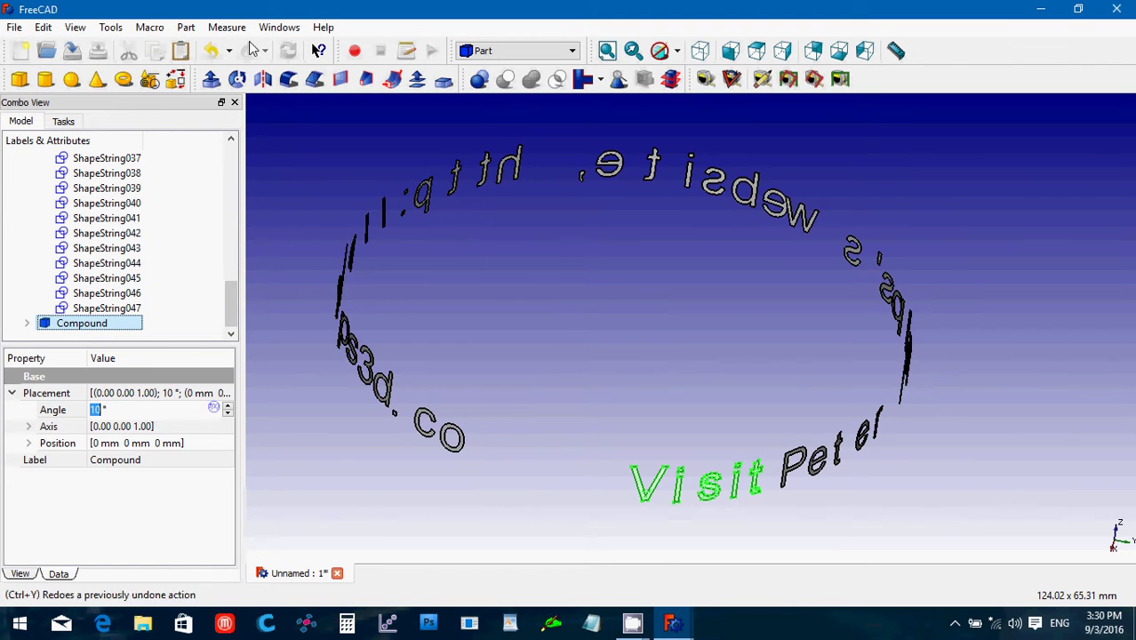
click(212, 79)
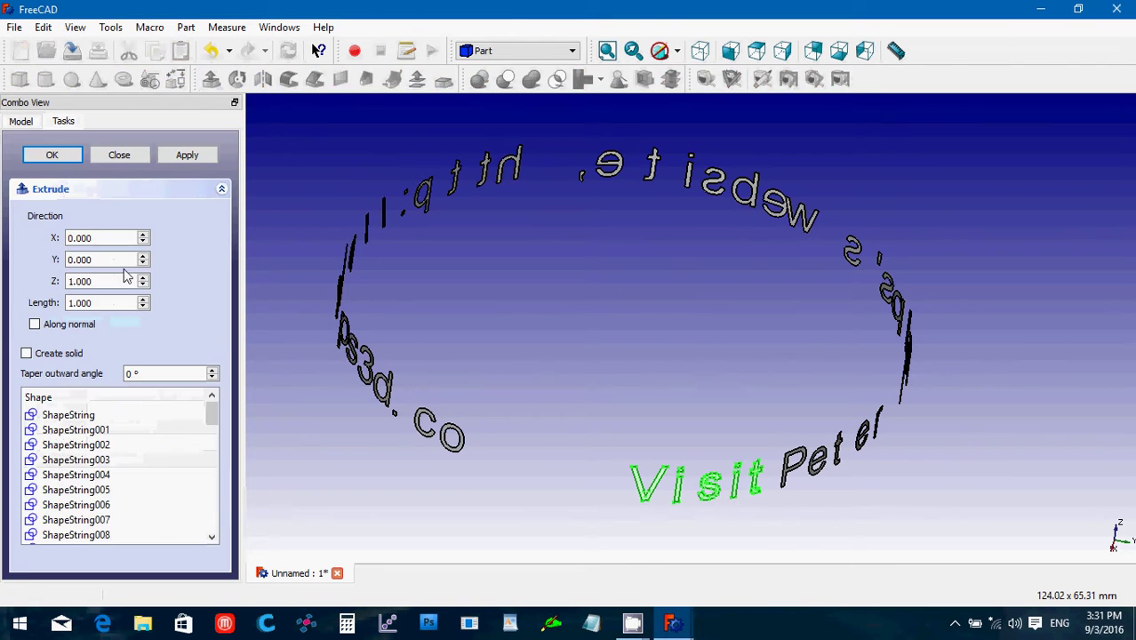
click(27, 353)
click(109, 237)
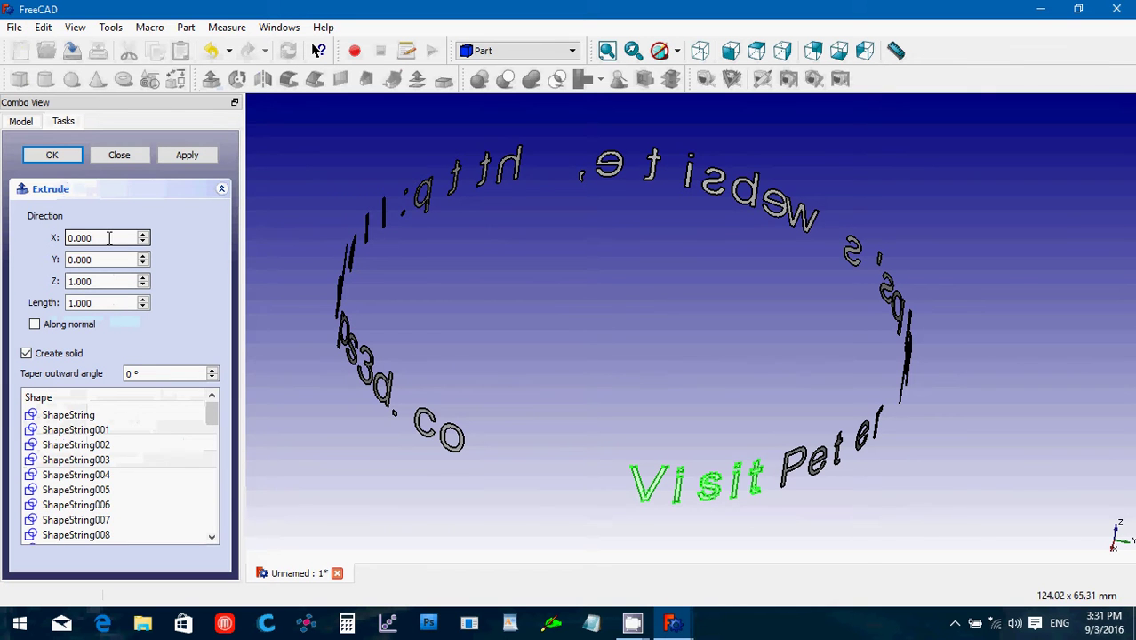
drag(109, 237, 38, 246)
text(1)
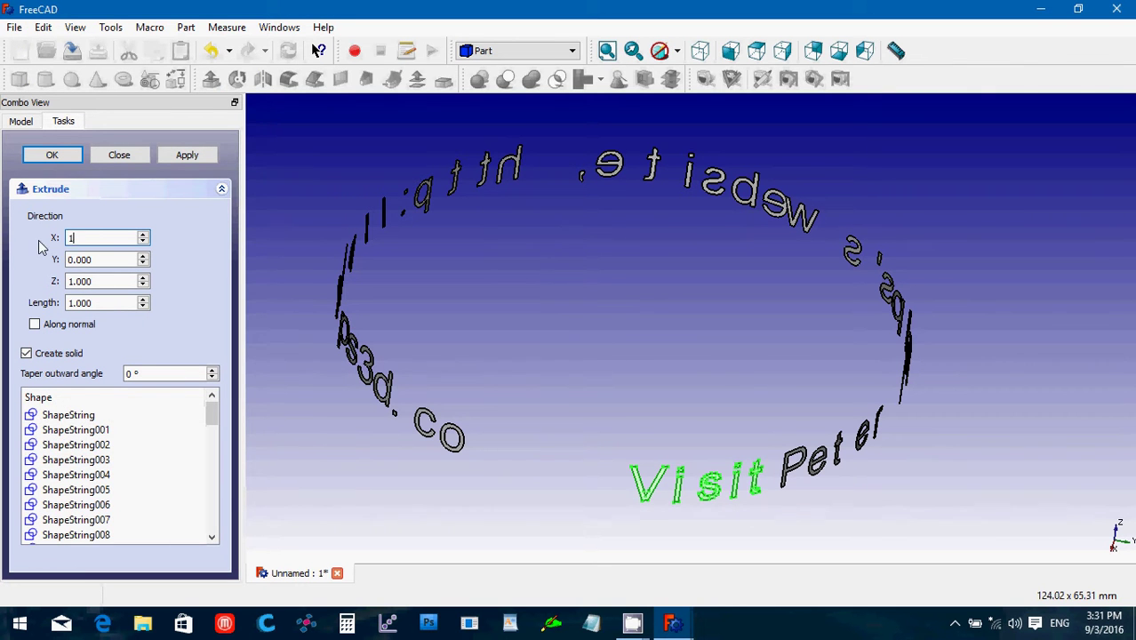
drag(102, 281, 52, 303)
text(0)
text(2)
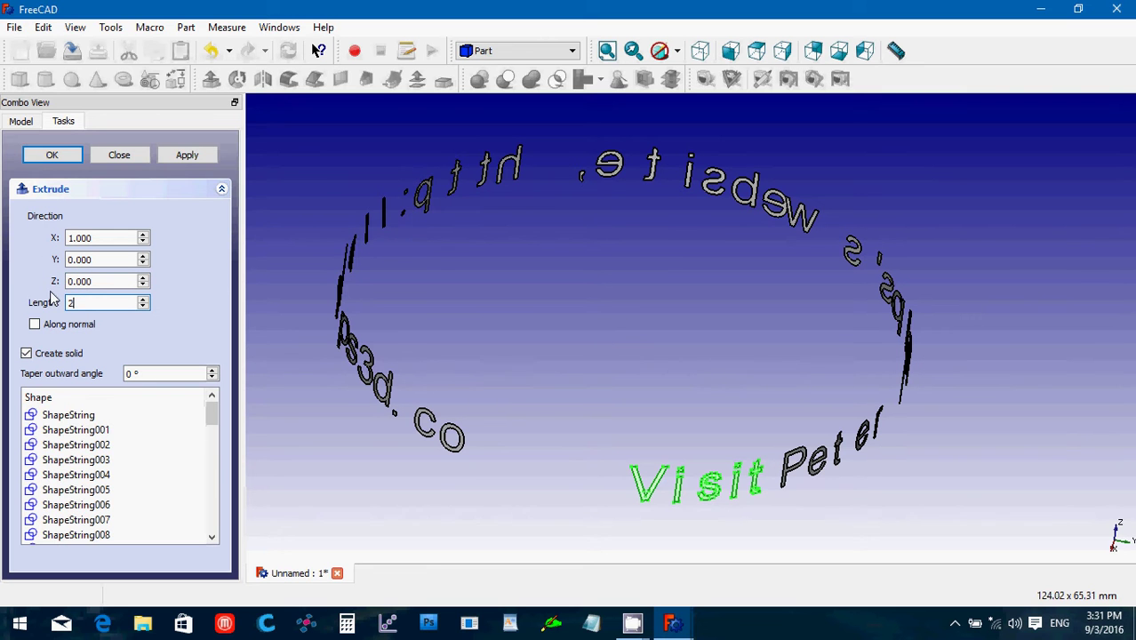
click(60, 154)
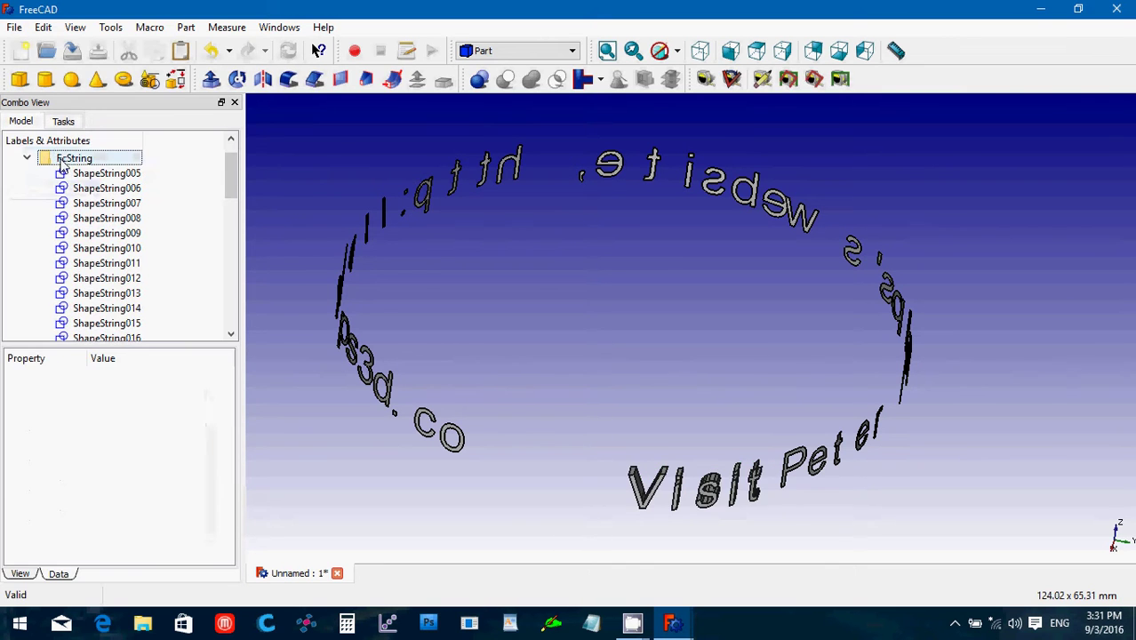
middle_drag(826, 413, 762, 407)
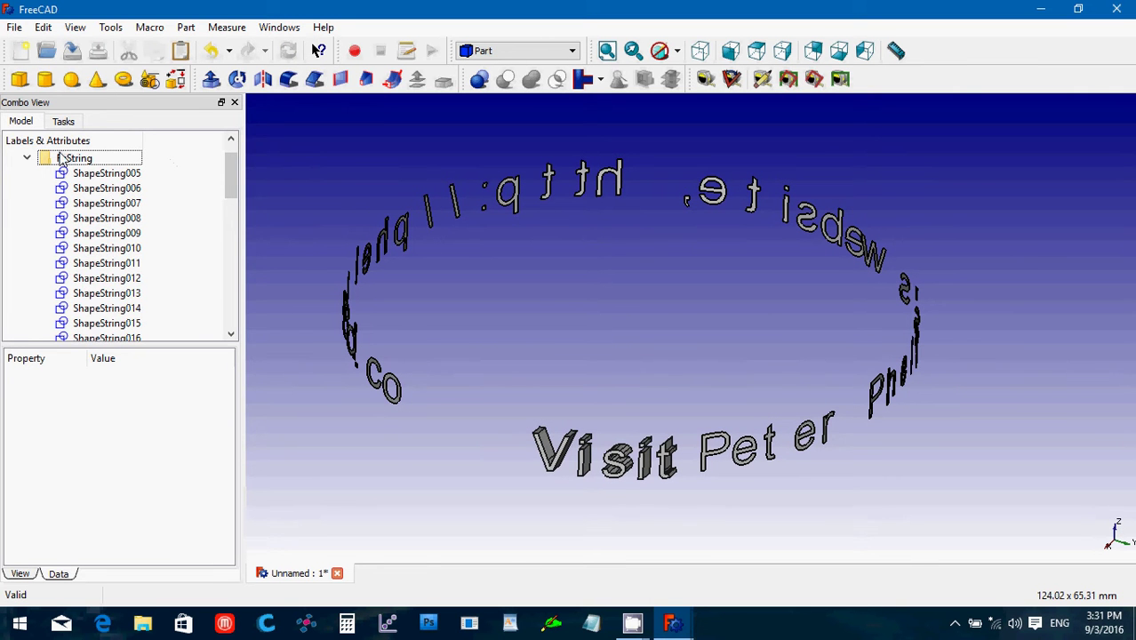
- Delete the "Visit" extrusion, its source compound and the FcString group to empty the document
click(26, 158)
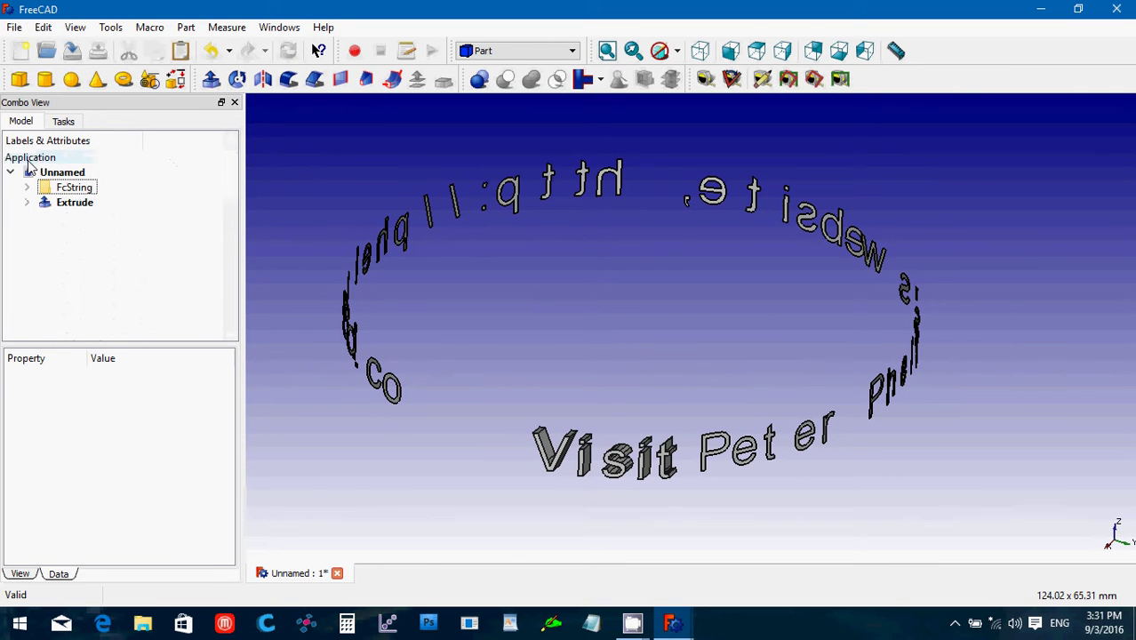
click(64, 204)
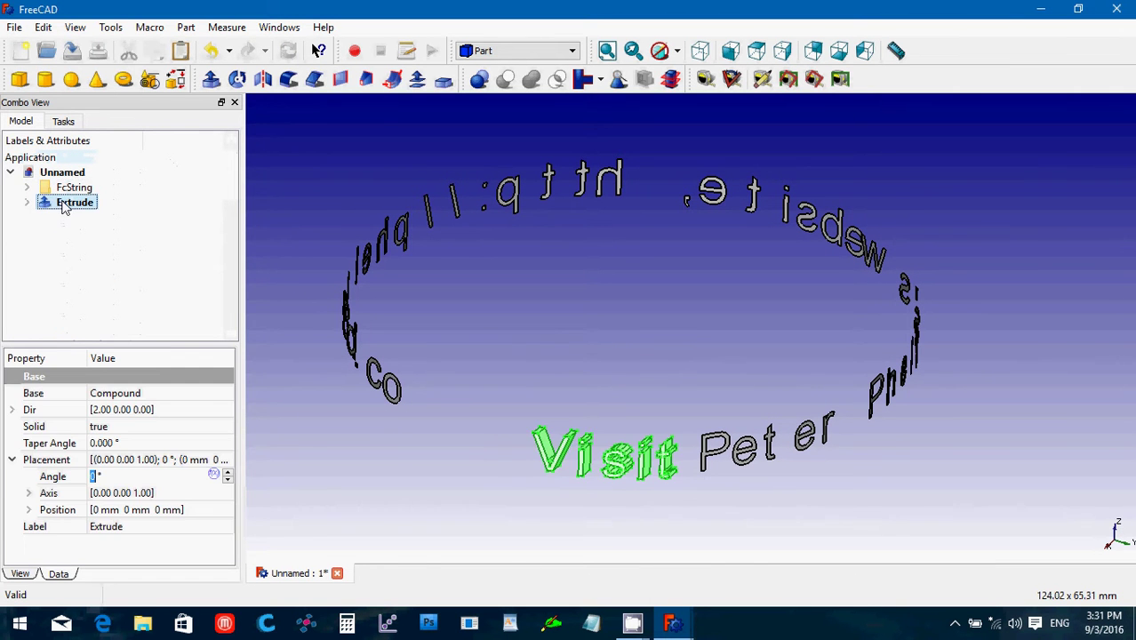
key(Delete)
click(64, 204)
key(Delete)
click(61, 191)
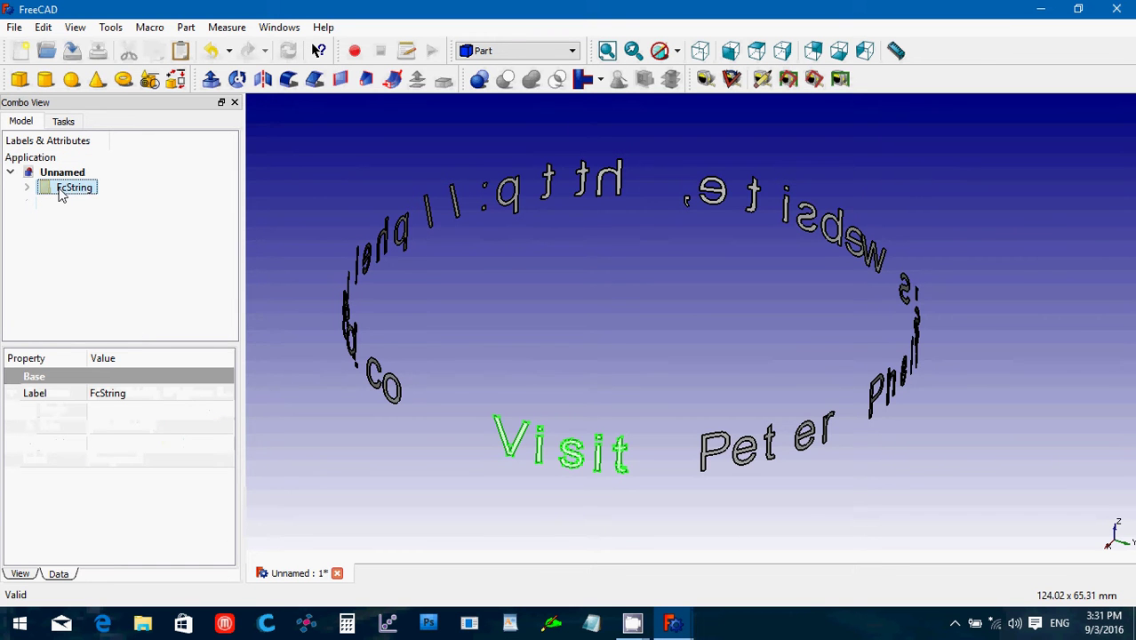
key(Delete)
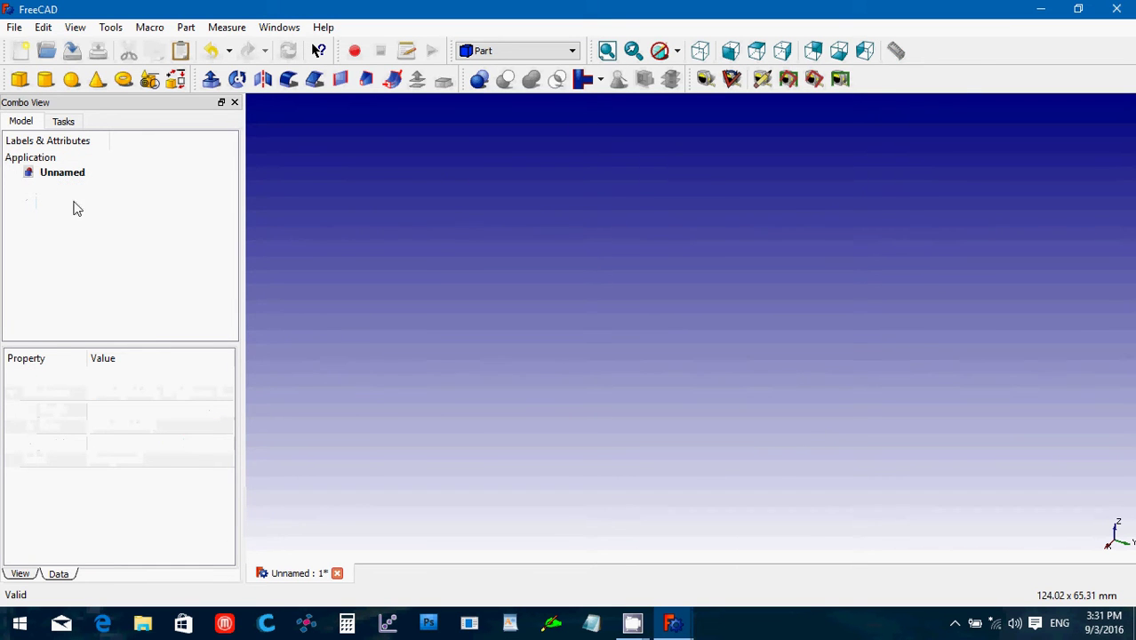
click(150, 30)
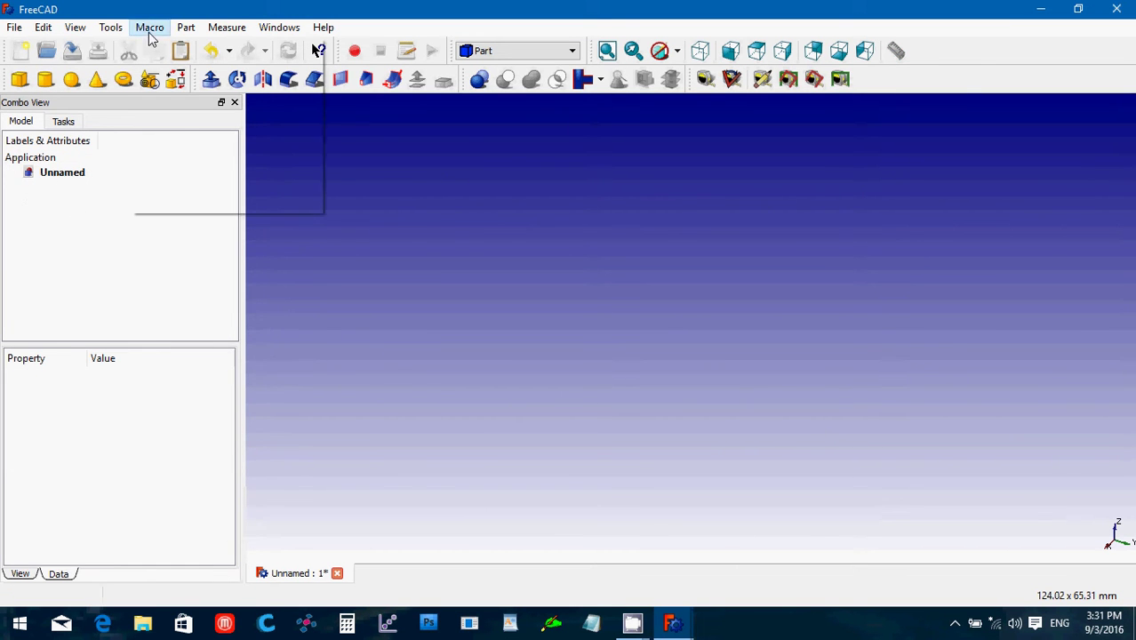
click(178, 85)
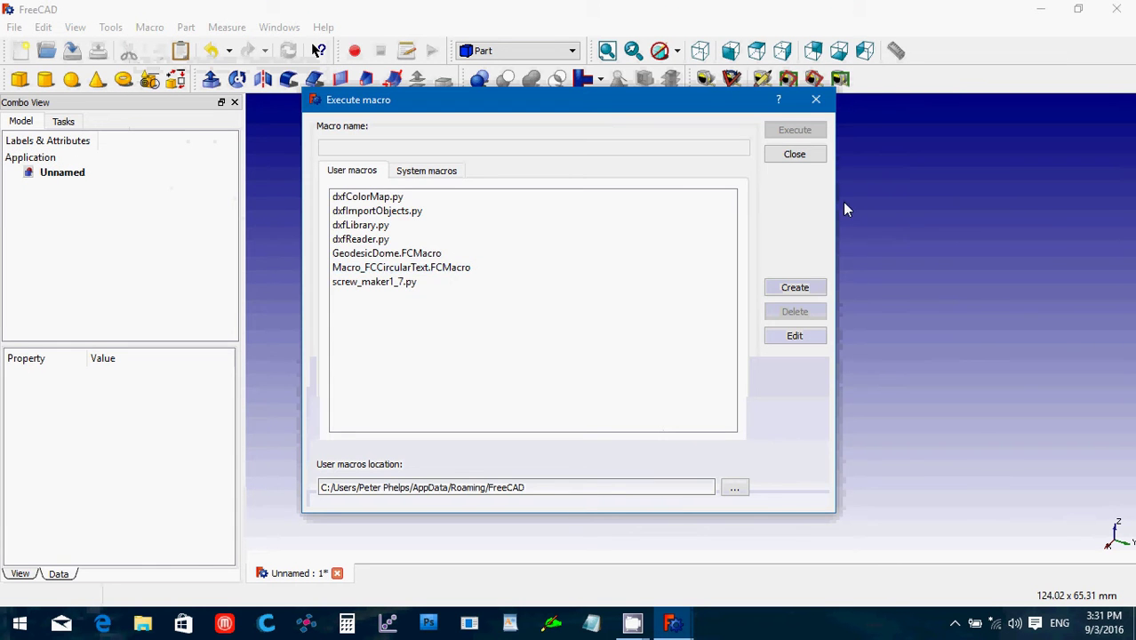
click(803, 157)
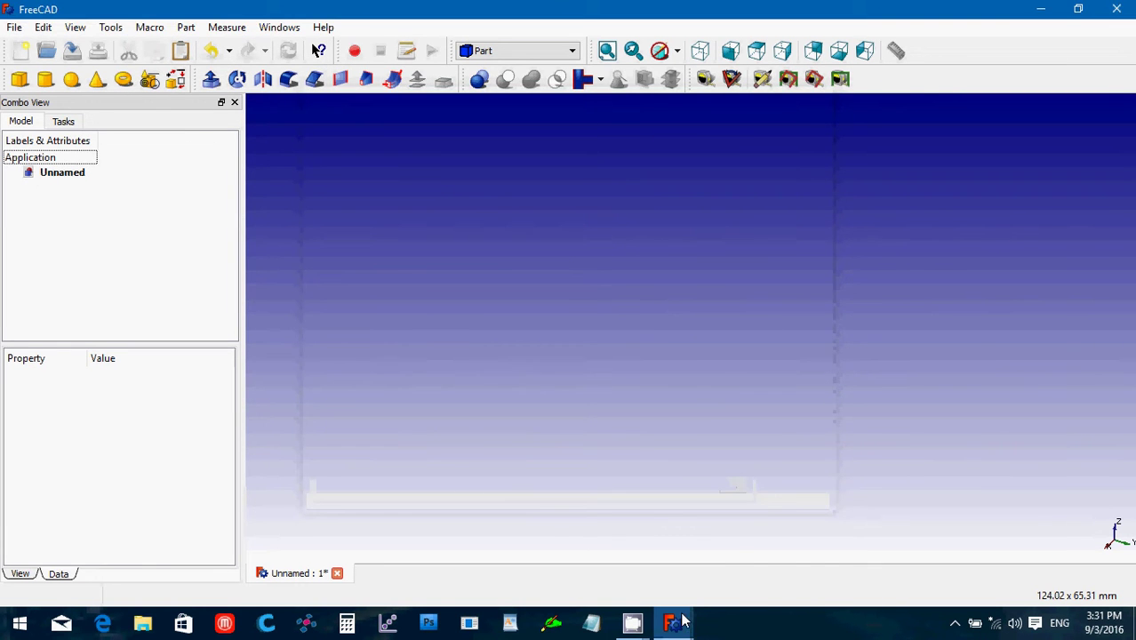
- Bring back the FCCircularText dialog, switch the text placement to Indoor and set the circle radius to 50
mouse_move(697, 596)
click(761, 543)
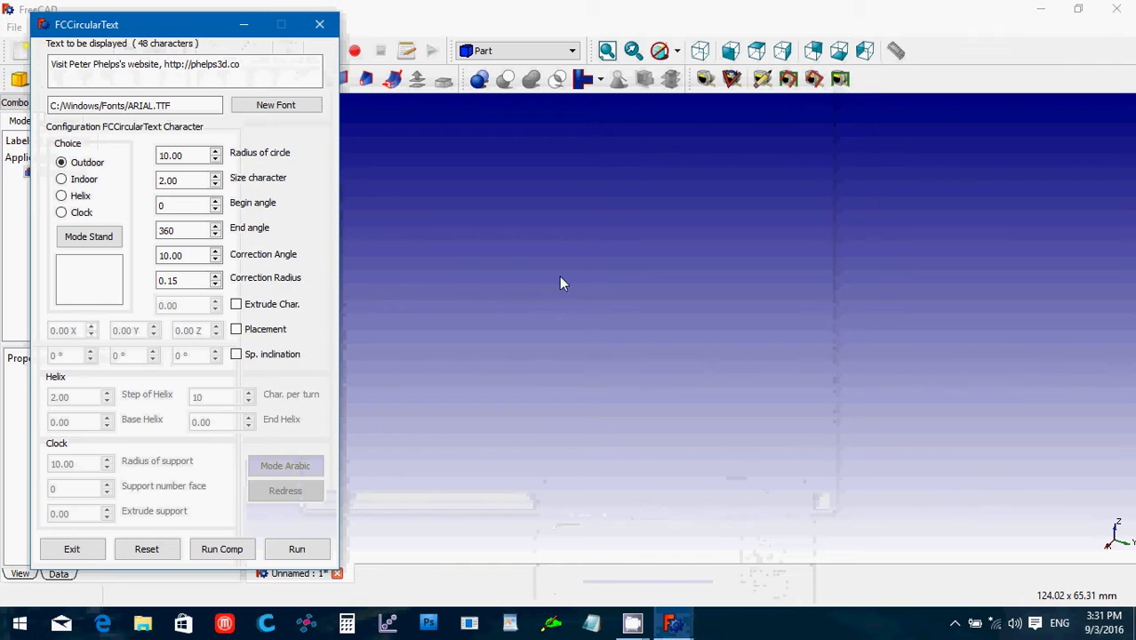
drag(183, 26, 524, 30)
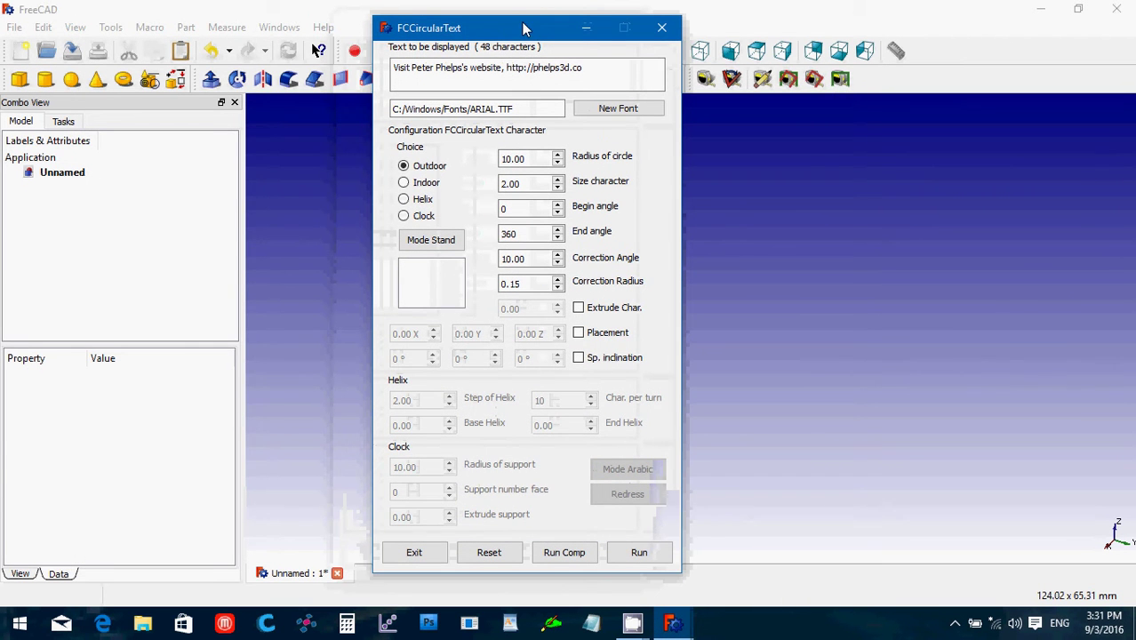
click(405, 184)
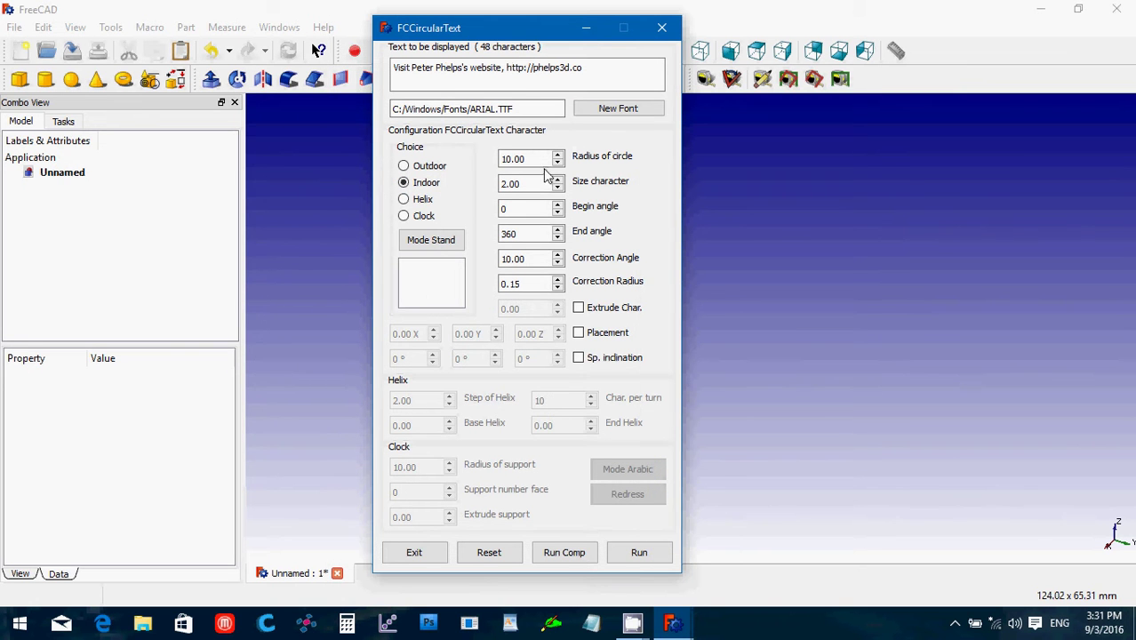
drag(546, 159, 449, 153)
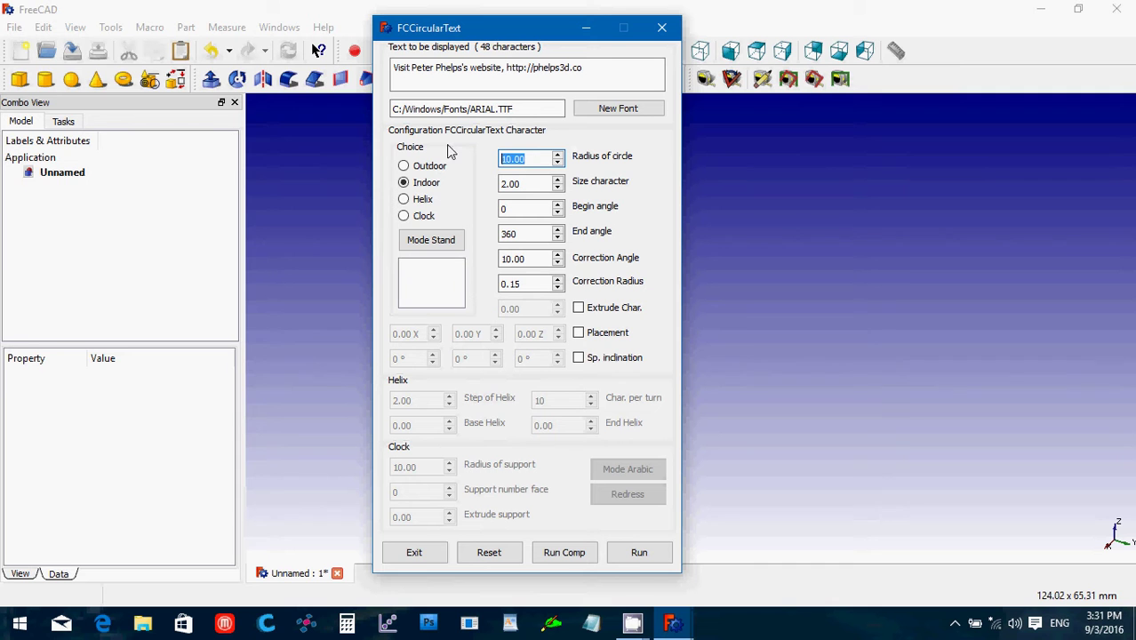
text(50)
- Set the end angle to 270 and generate the circular text
key(Tab)
key(Tab)
key(Tab)
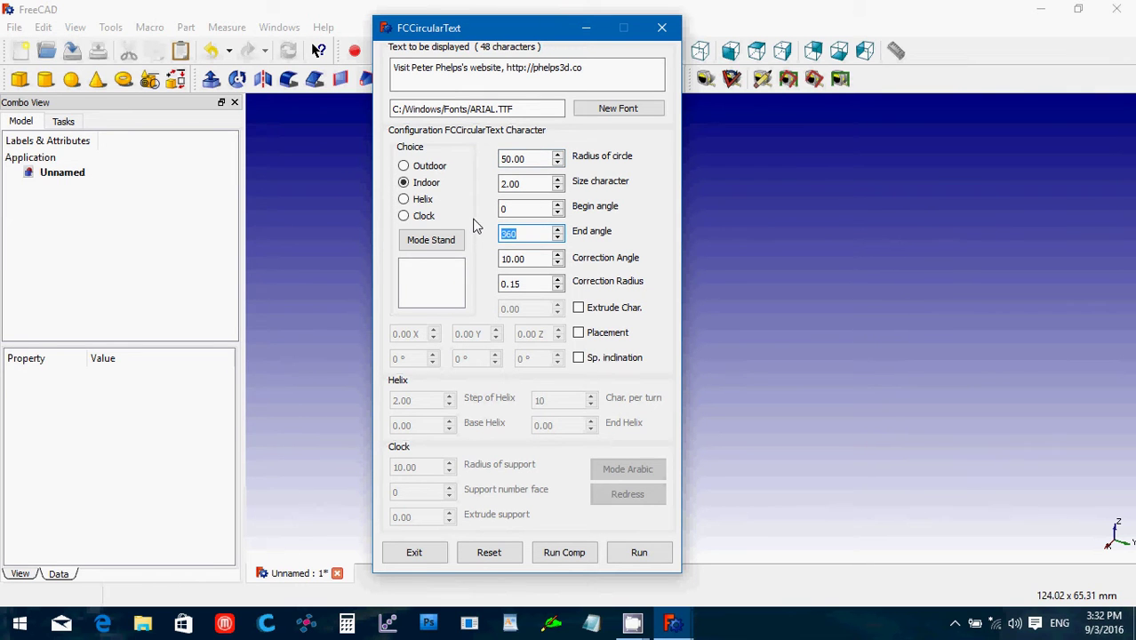
text(270)
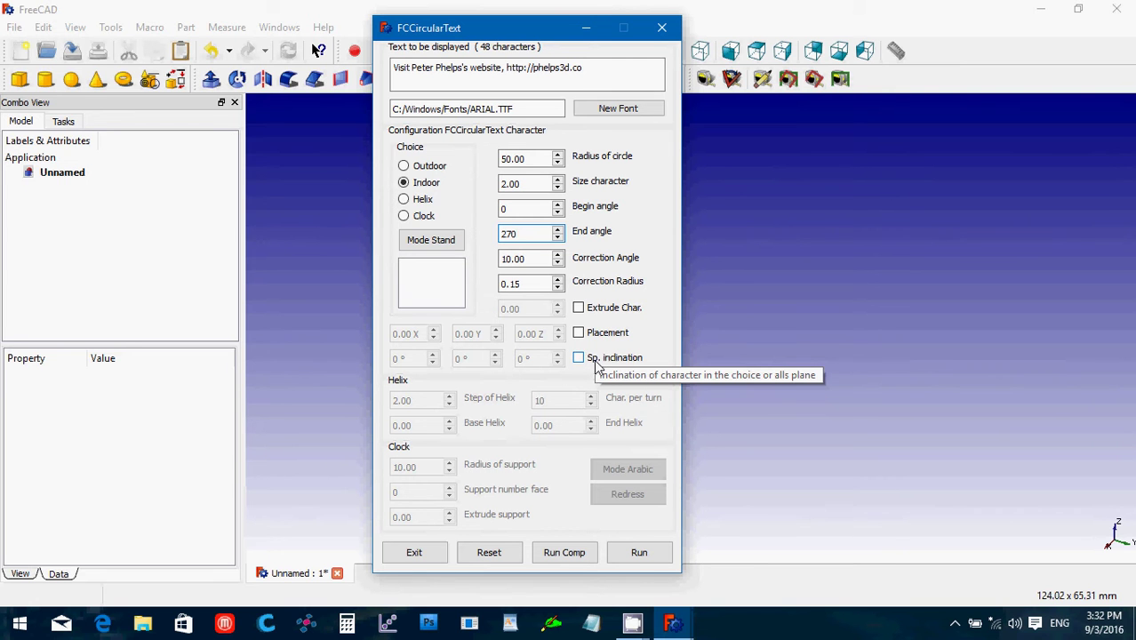
click(637, 555)
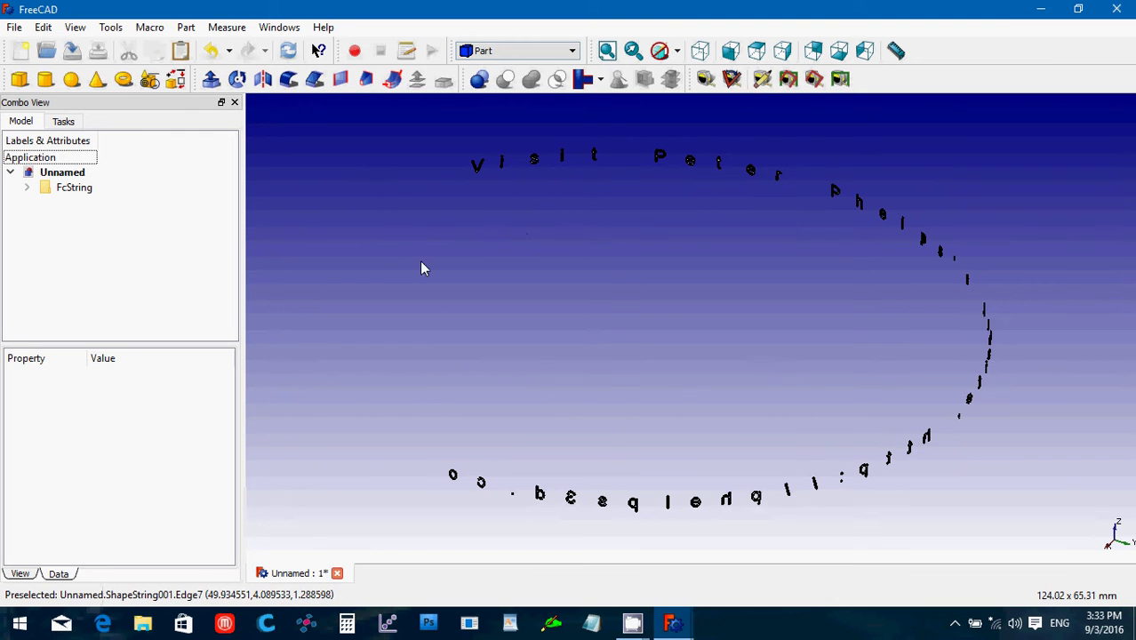
- Combine all the letter ShapeStrings in the FcString group into a single compound
scroll(611, 346, up, 1)
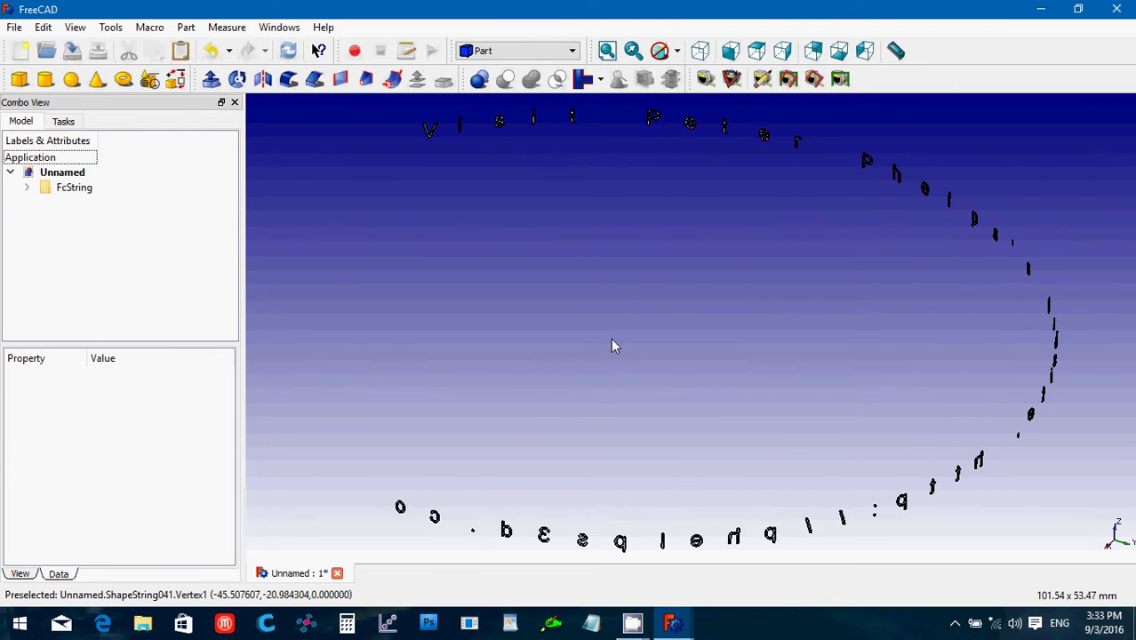
scroll(611, 346, down, 1)
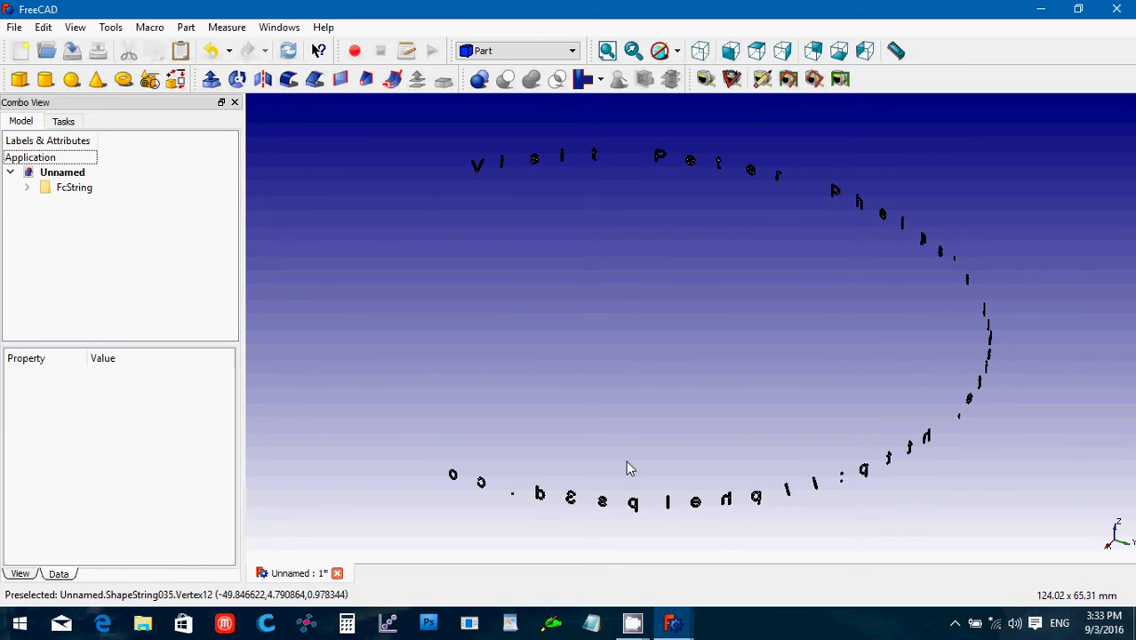
middle_drag(436, 456, 616, 440)
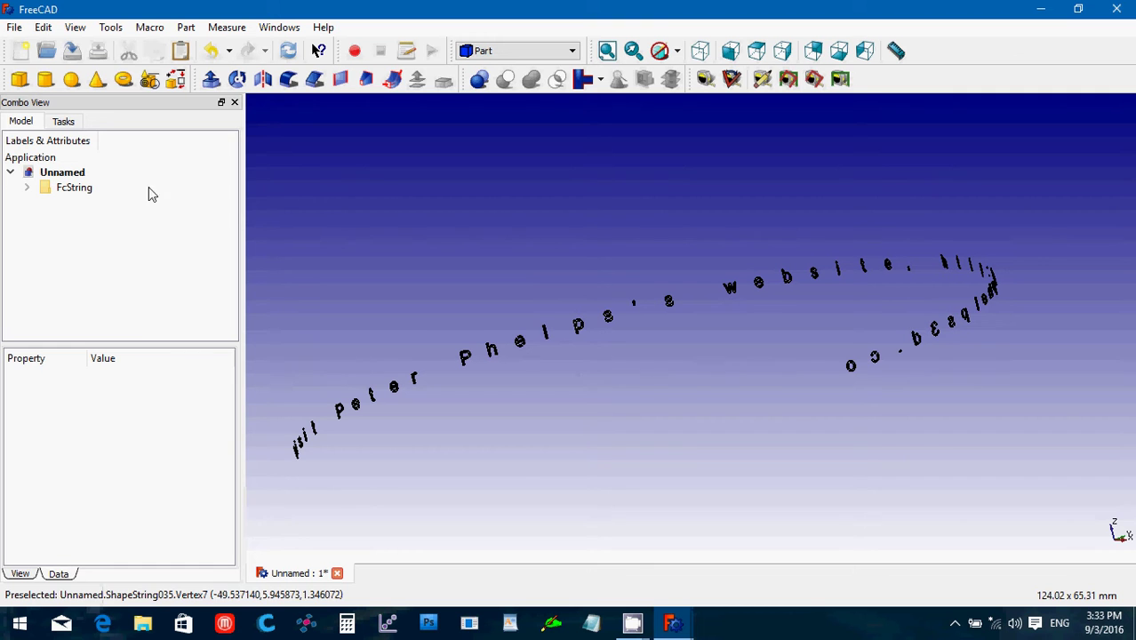
click(28, 188)
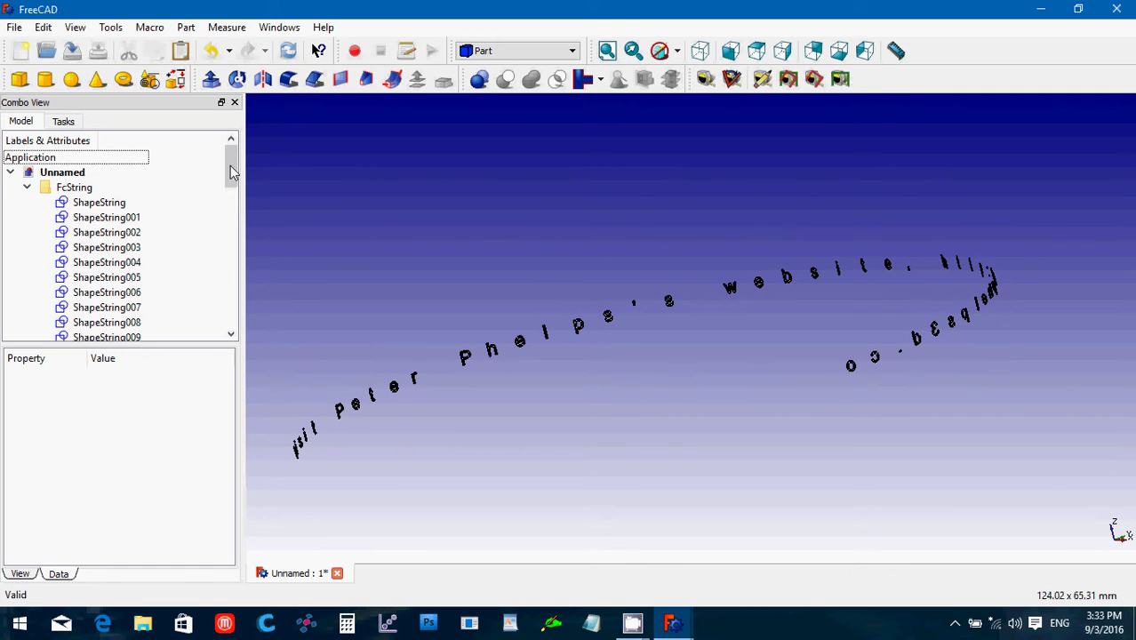
drag(232, 174, 252, 343)
click(124, 201)
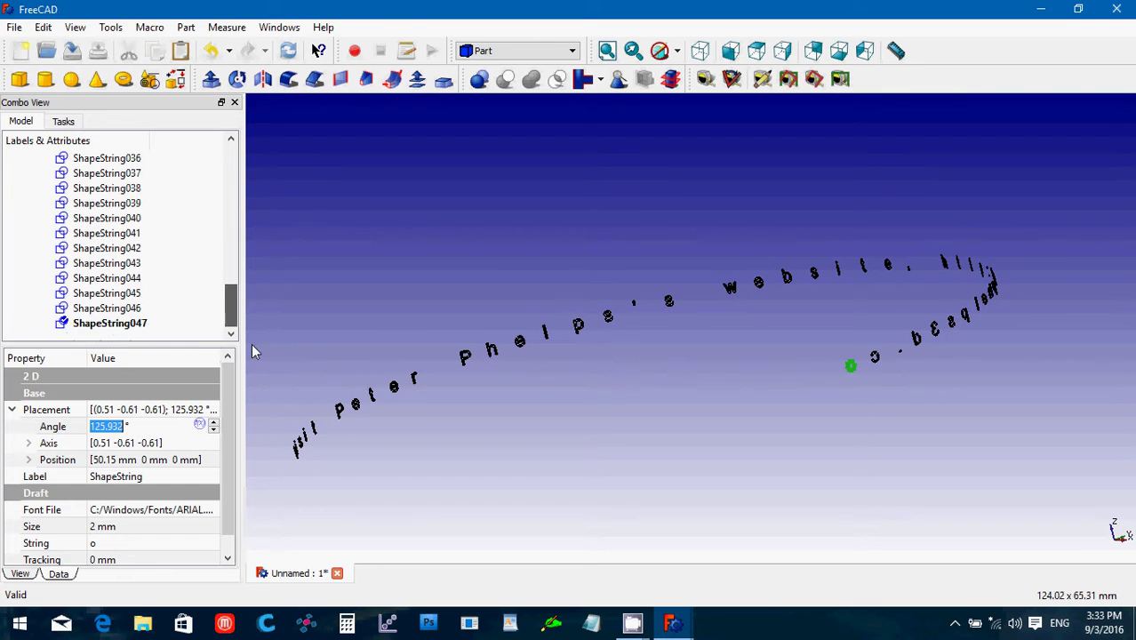
shift+click(137, 327)
click(190, 29)
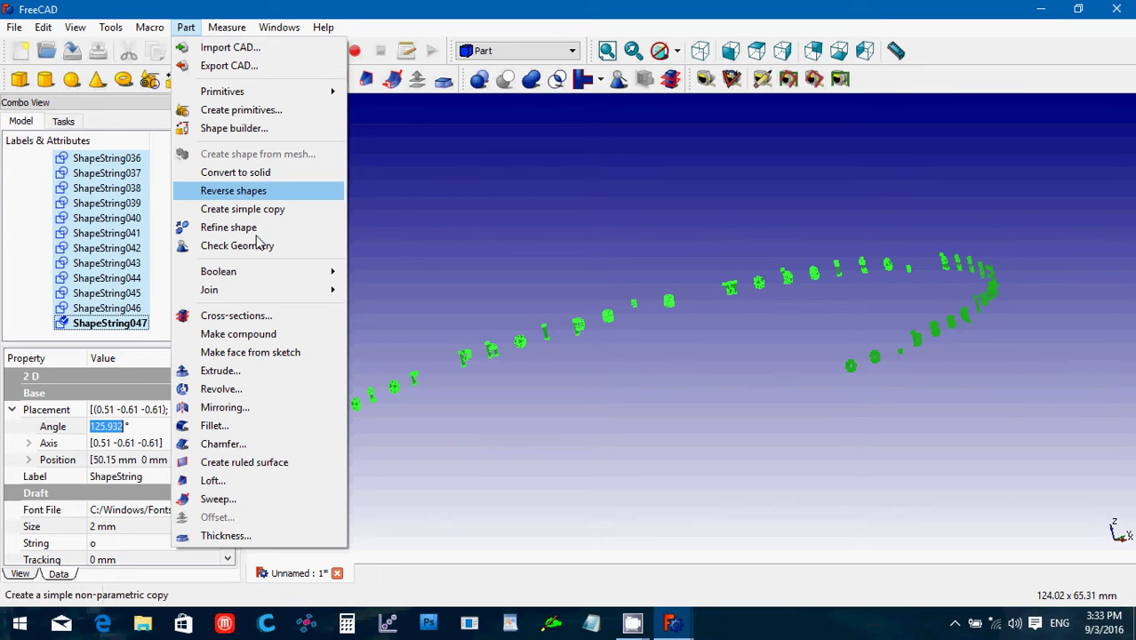
click(296, 343)
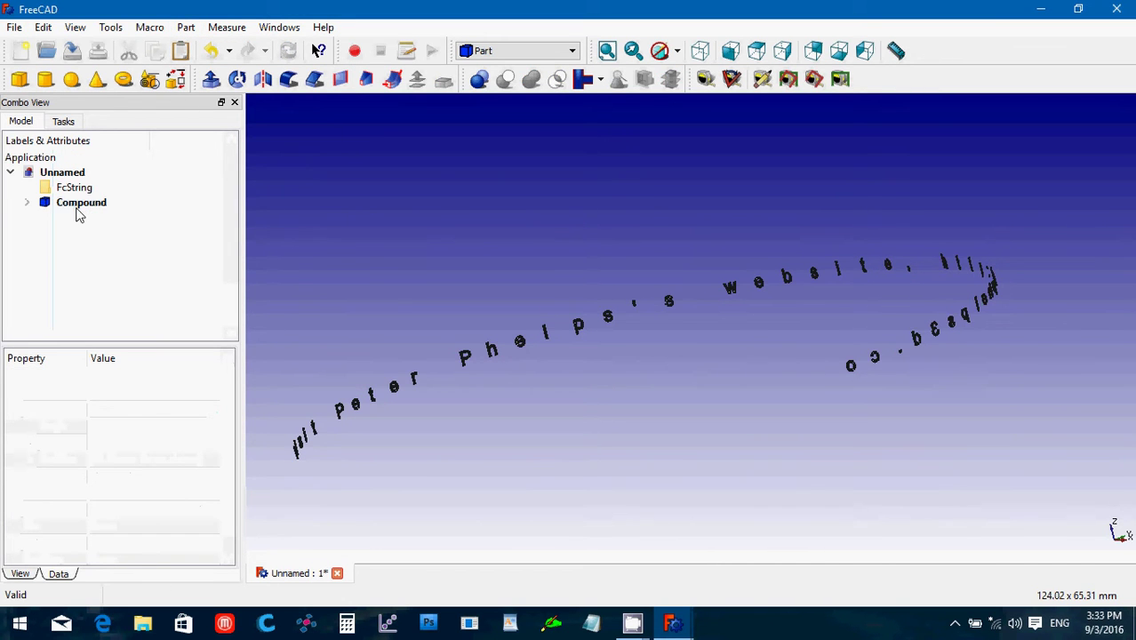
- Set up an Extrude of the compound as a solid with length 2 and direction Y 0.5, Z 0
click(78, 207)
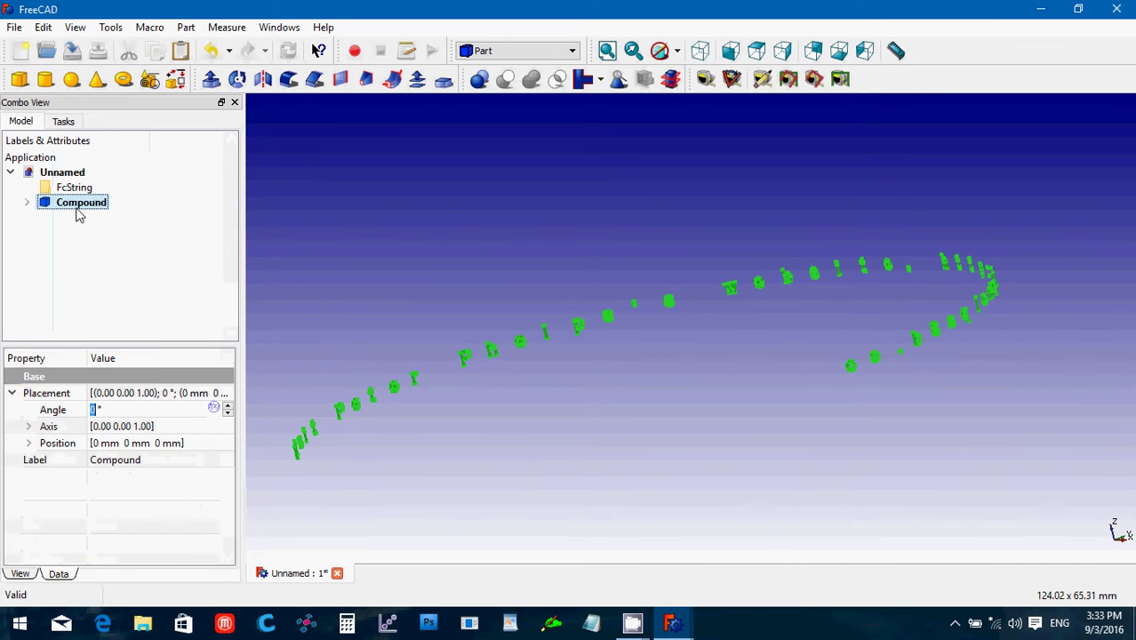
click(211, 81)
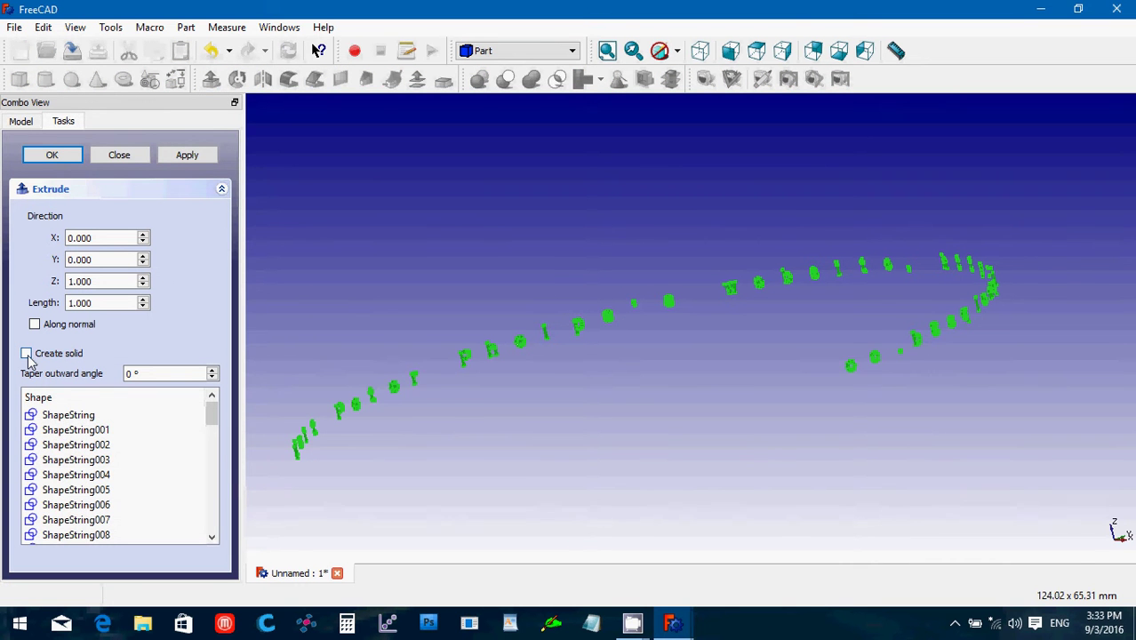
click(27, 354)
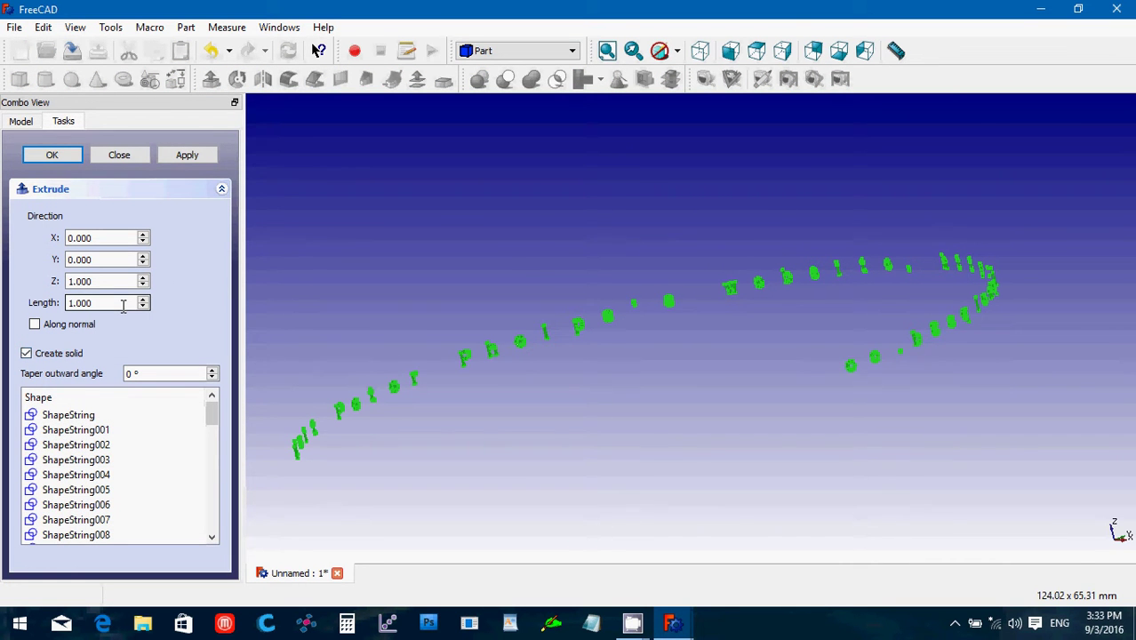
drag(122, 305, 44, 309)
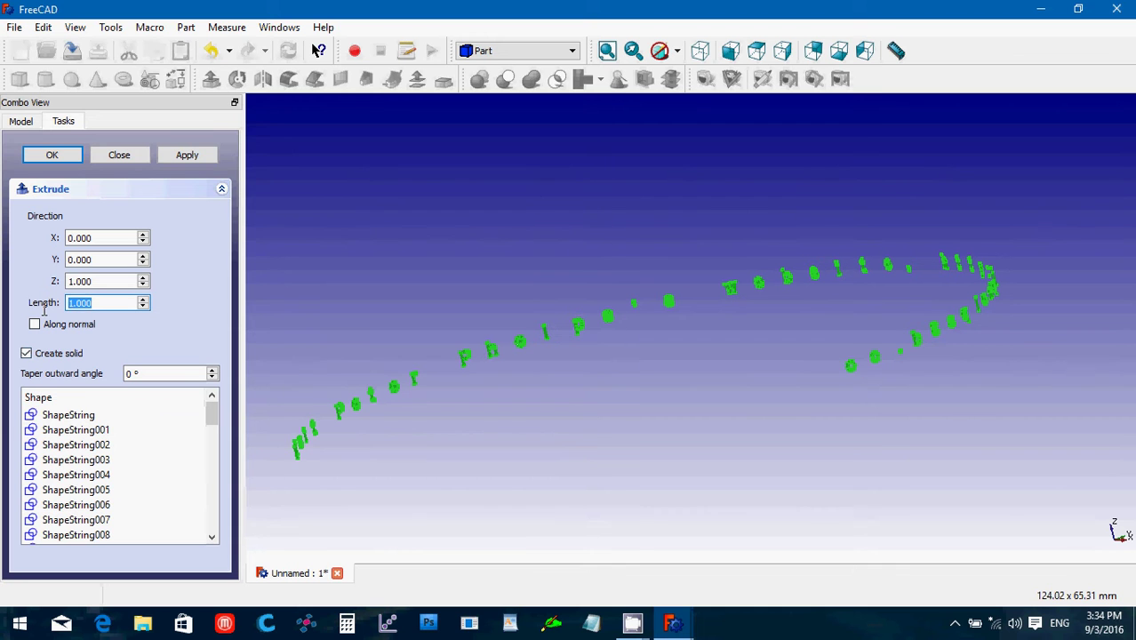
text(2)
key(shift+Tab)
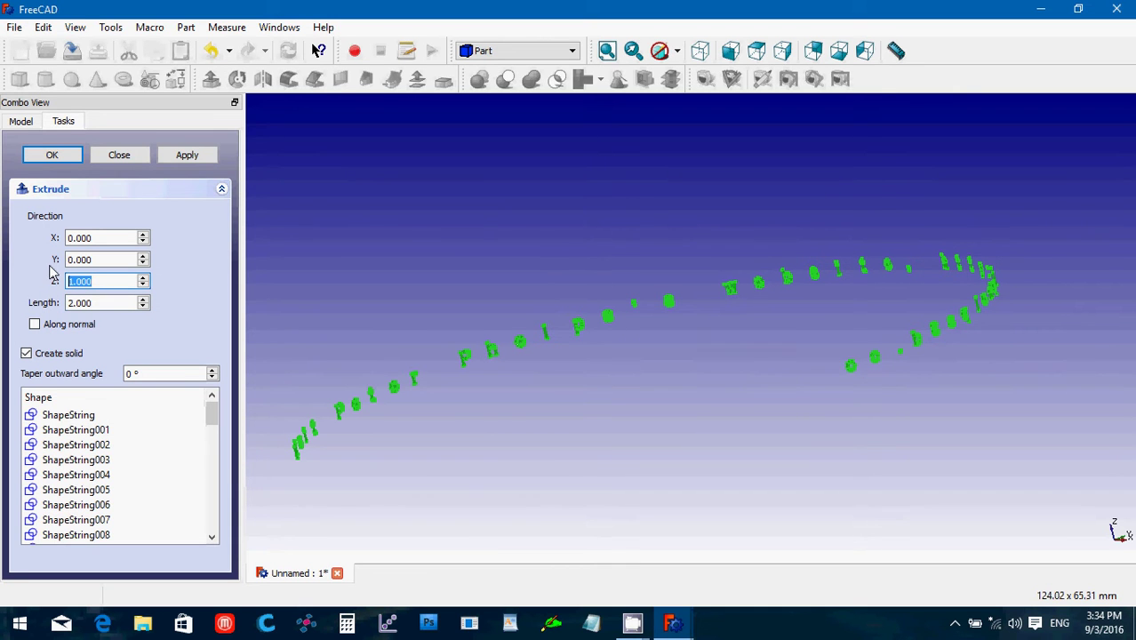
text(0)
key(shift+Tab)
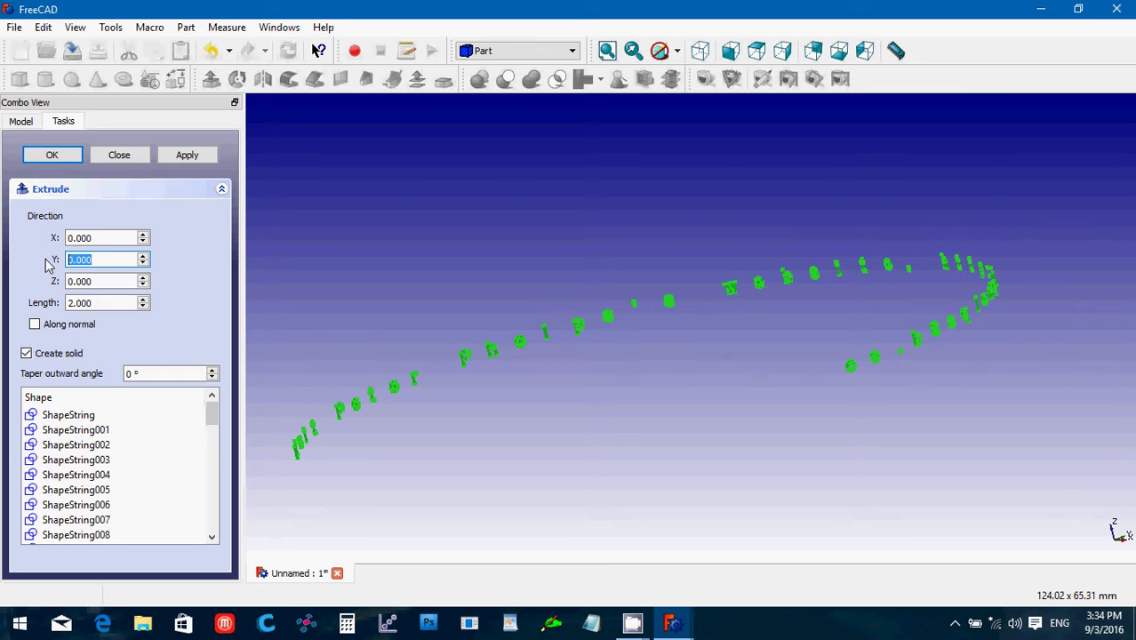
text(0.5)
- Set the extrusion direction Y back to 0 and try to extrude the compound along its normal
click(109, 236)
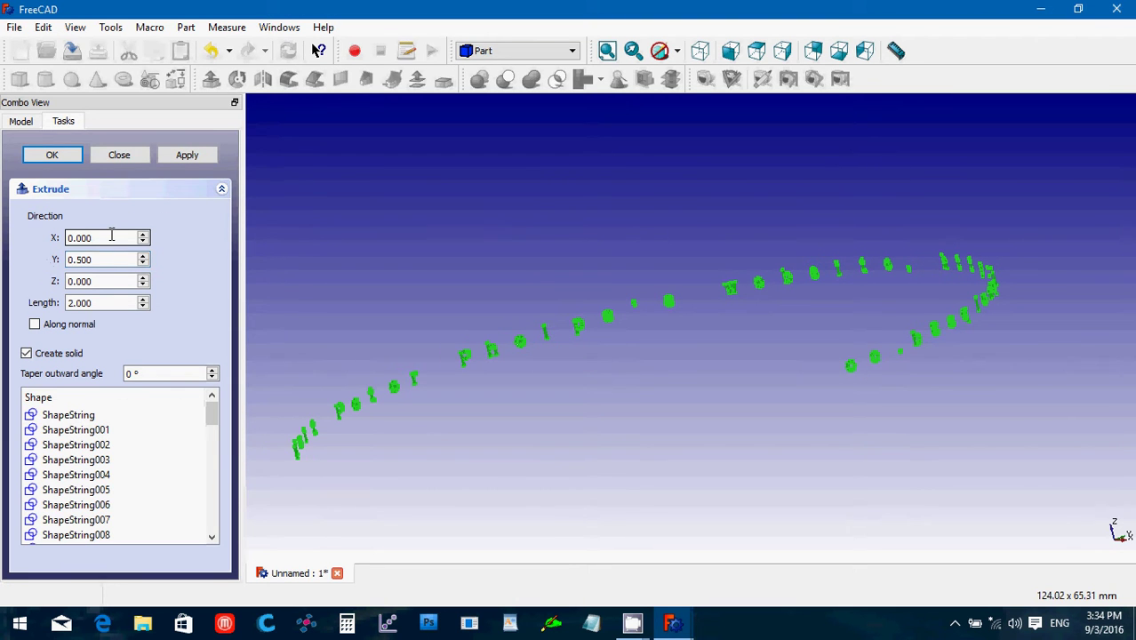
click(104, 257)
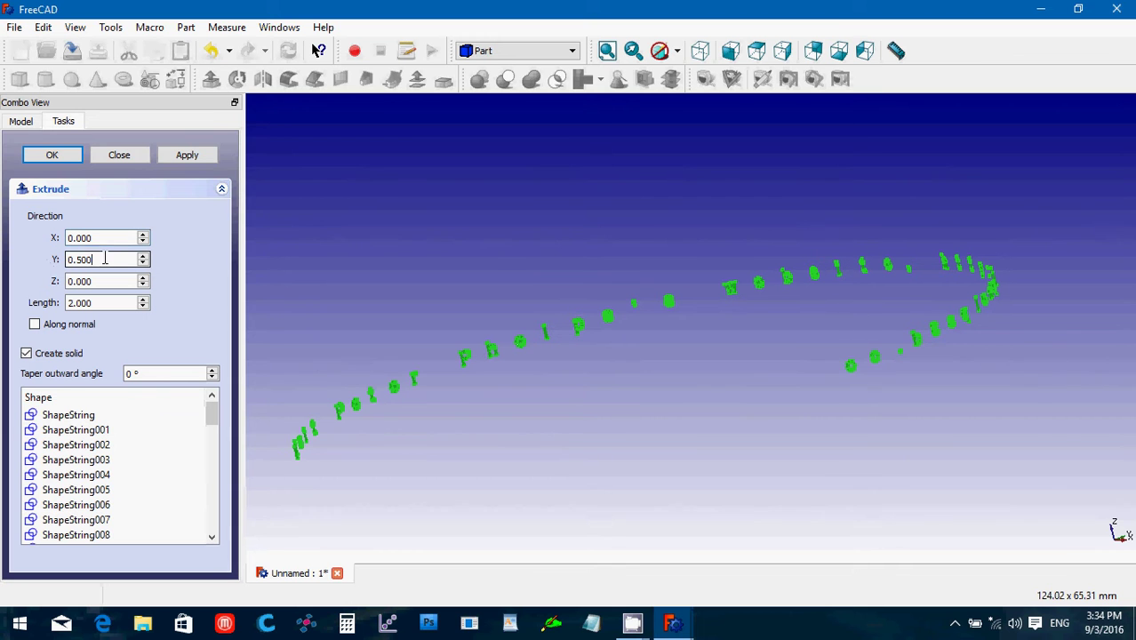
drag(104, 259, 55, 259)
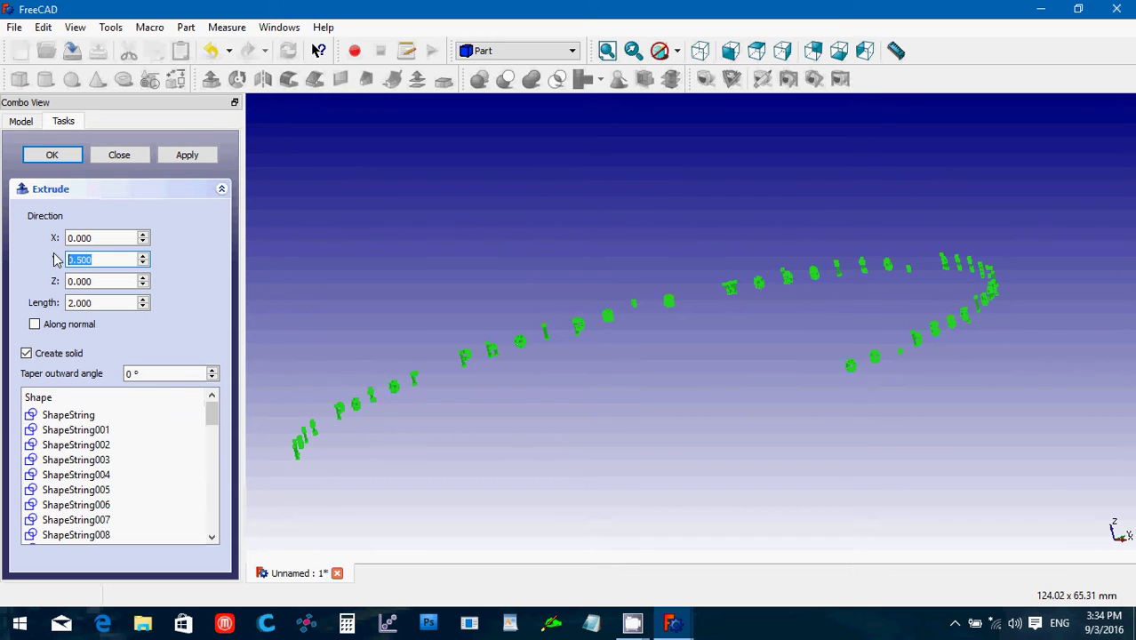
text(0.000)
click(34, 325)
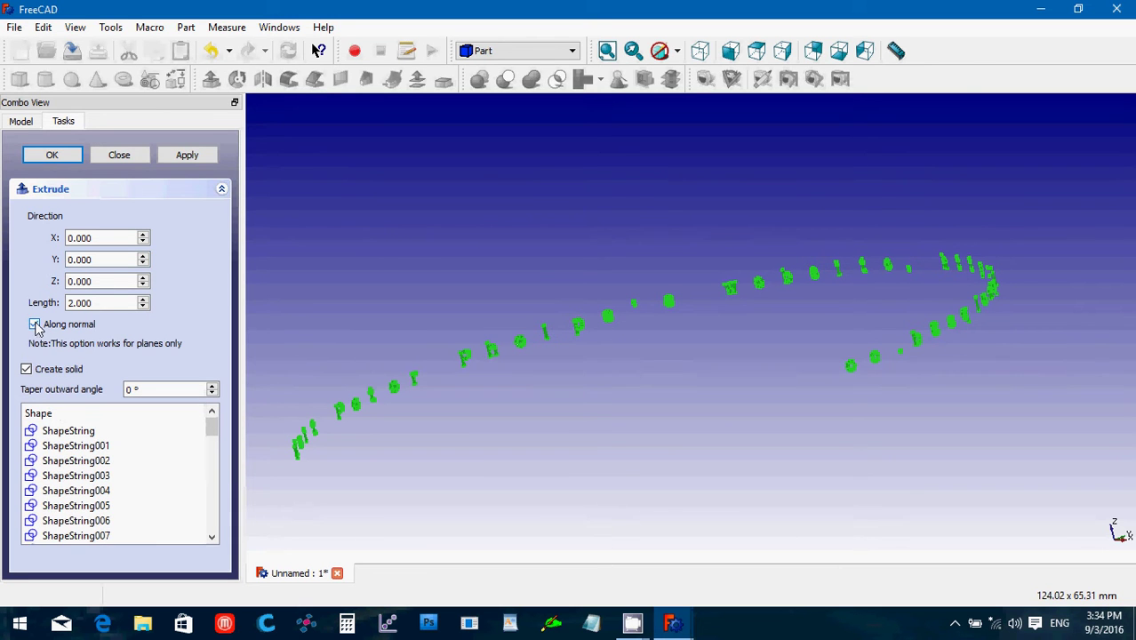
click(66, 160)
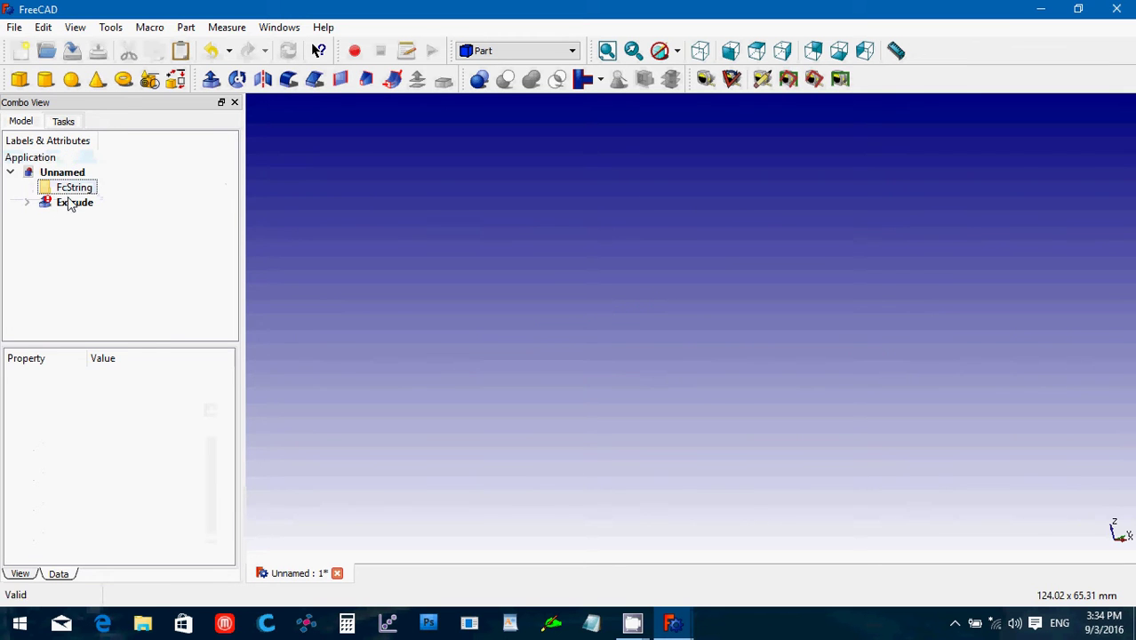
- Delete the along-normal extrusion and make the source compound visible again
click(70, 203)
key(Delete)
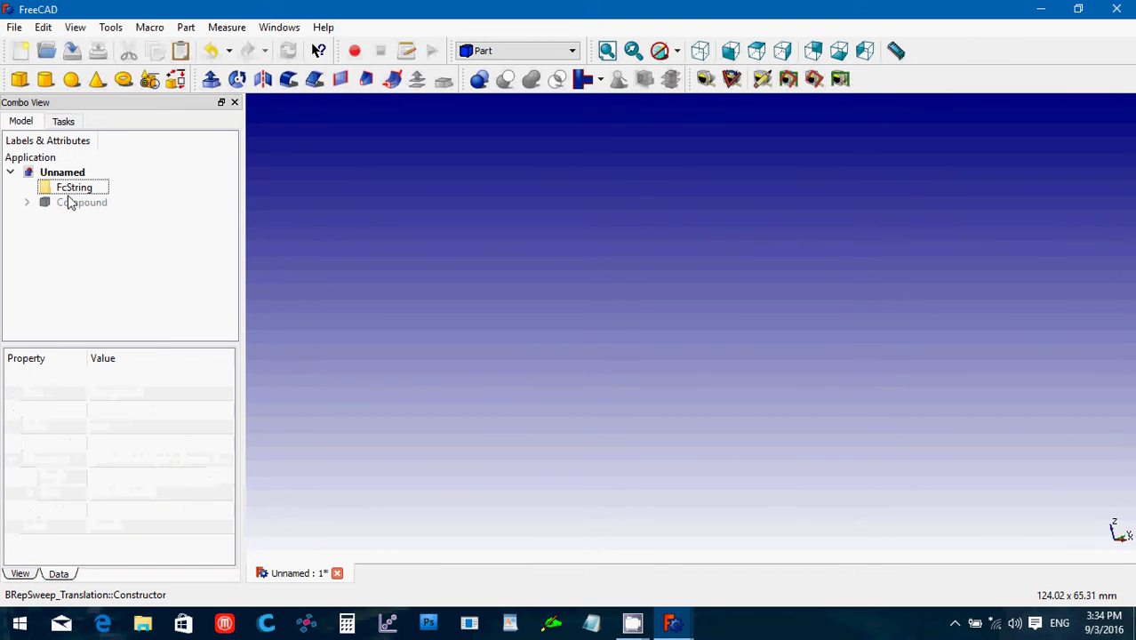
click(71, 204)
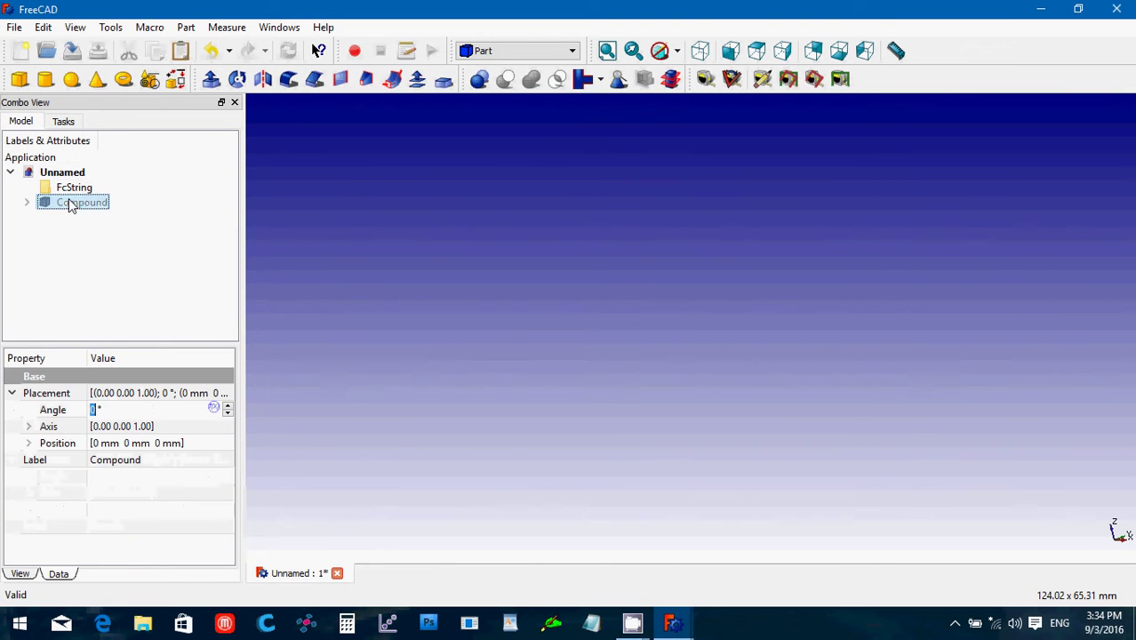
key(space)
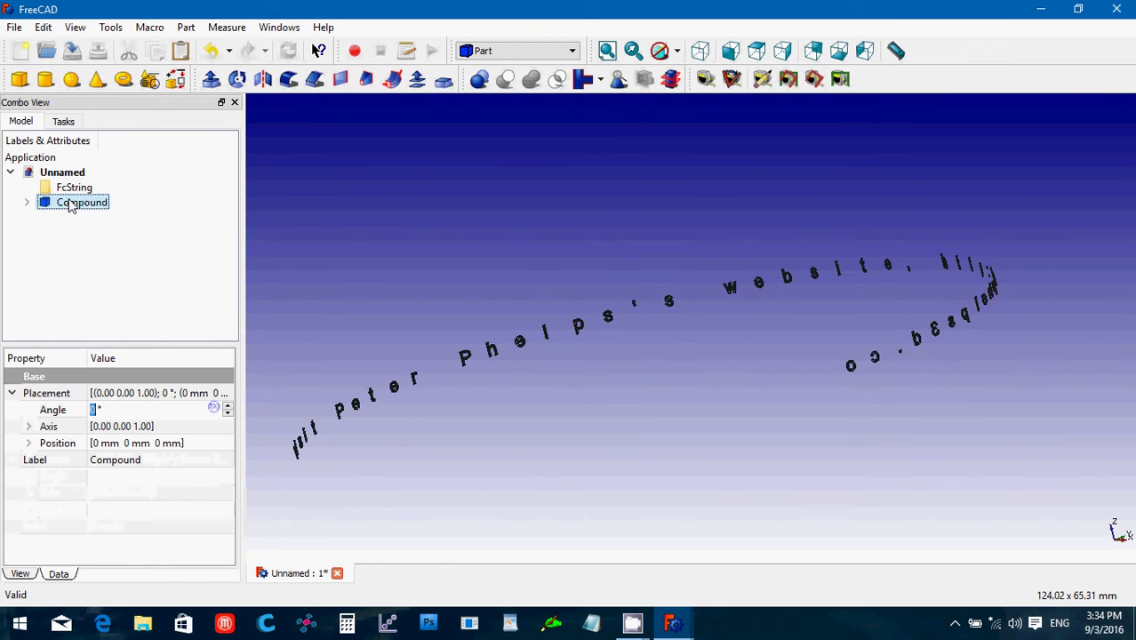
- Extrude the compound as a solid with length 2 and direction X 0.5, Y 0.5, Z 0
click(211, 81)
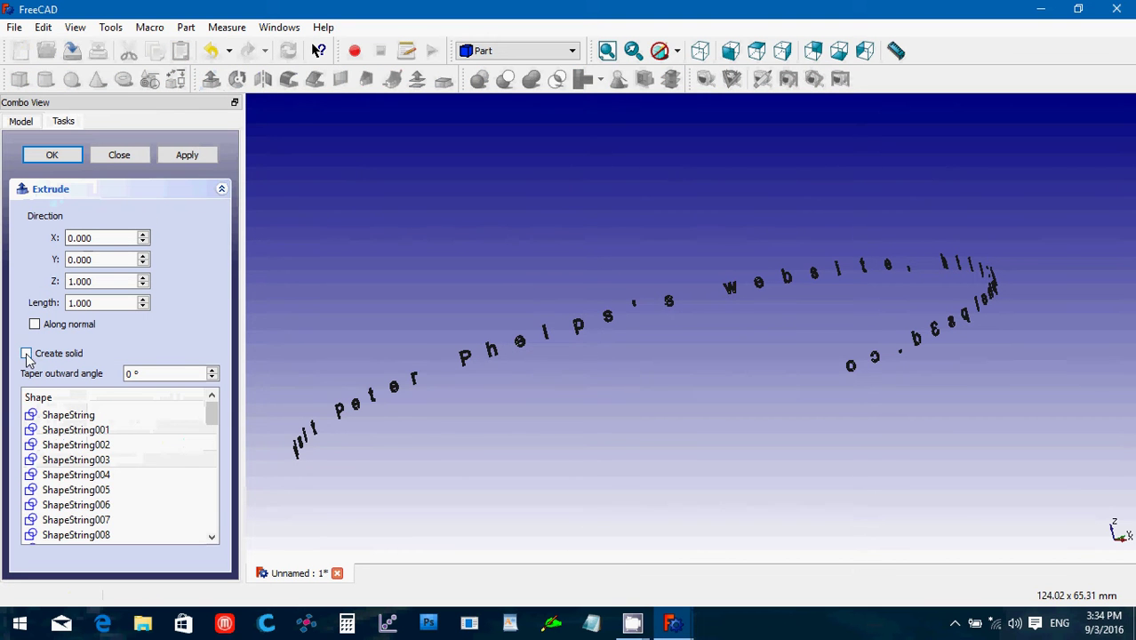
click(26, 354)
drag(102, 303, 44, 283)
text(2)
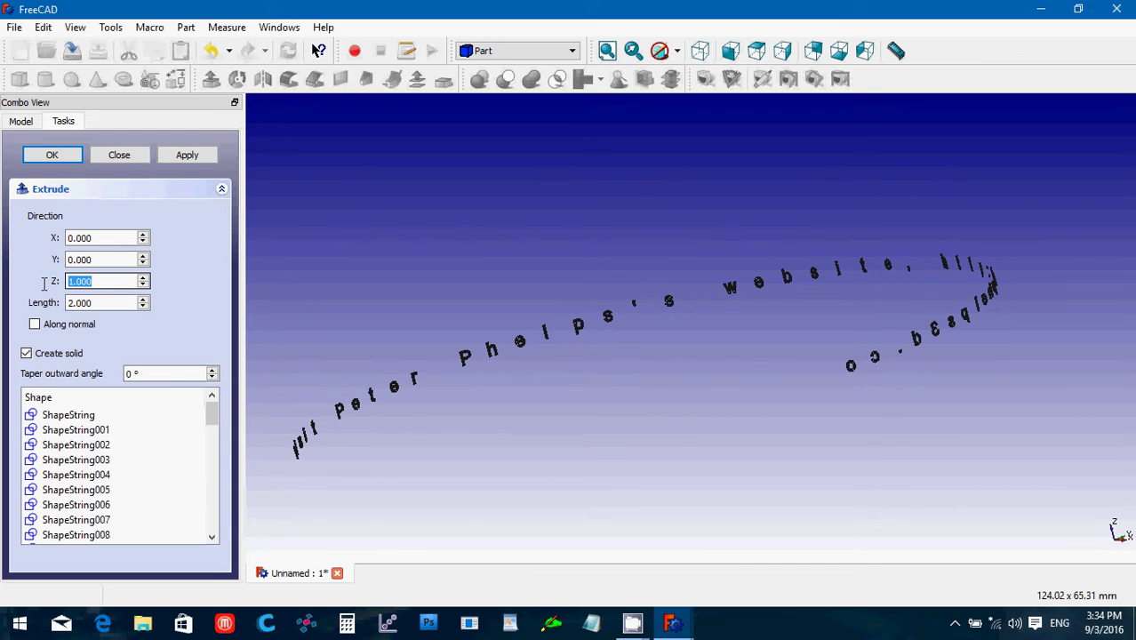
text(0)
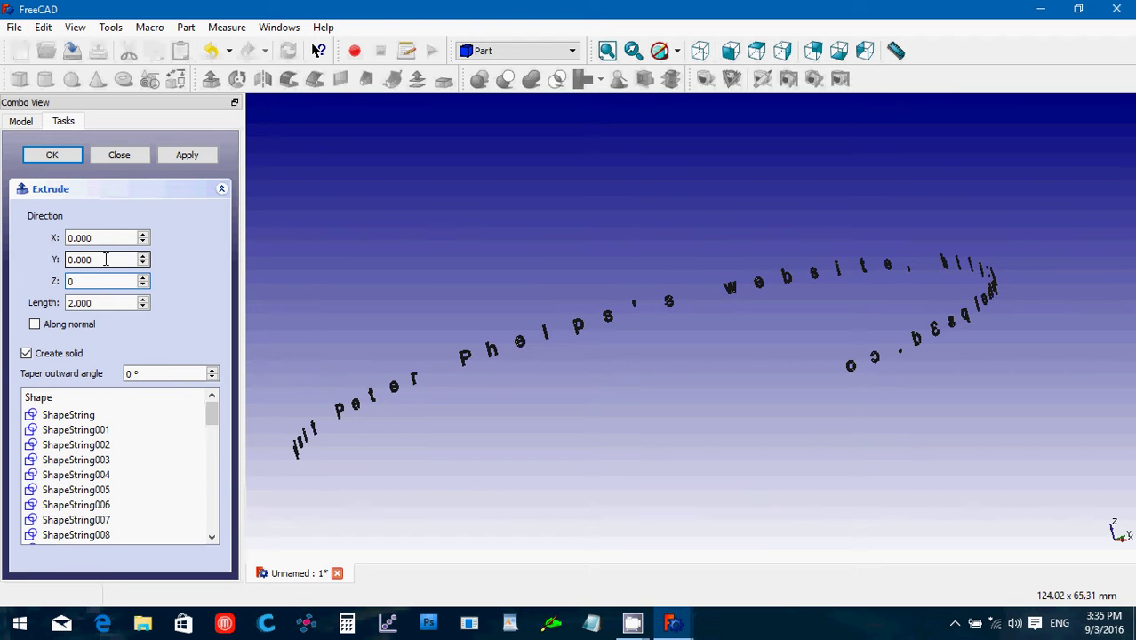
drag(111, 259, 59, 263)
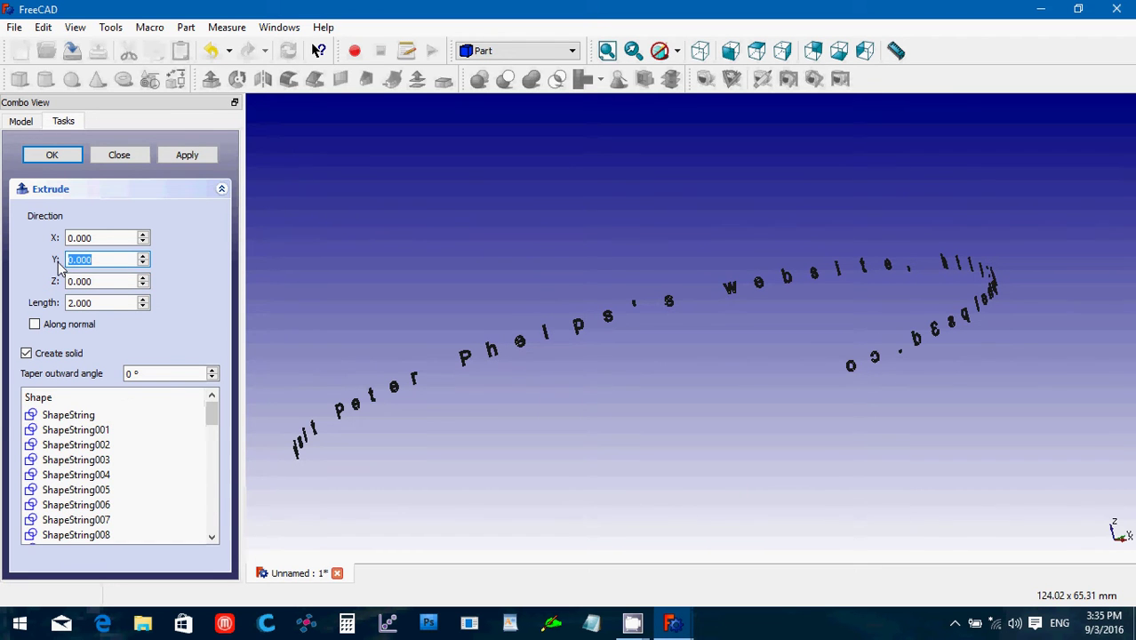
text(0.5)
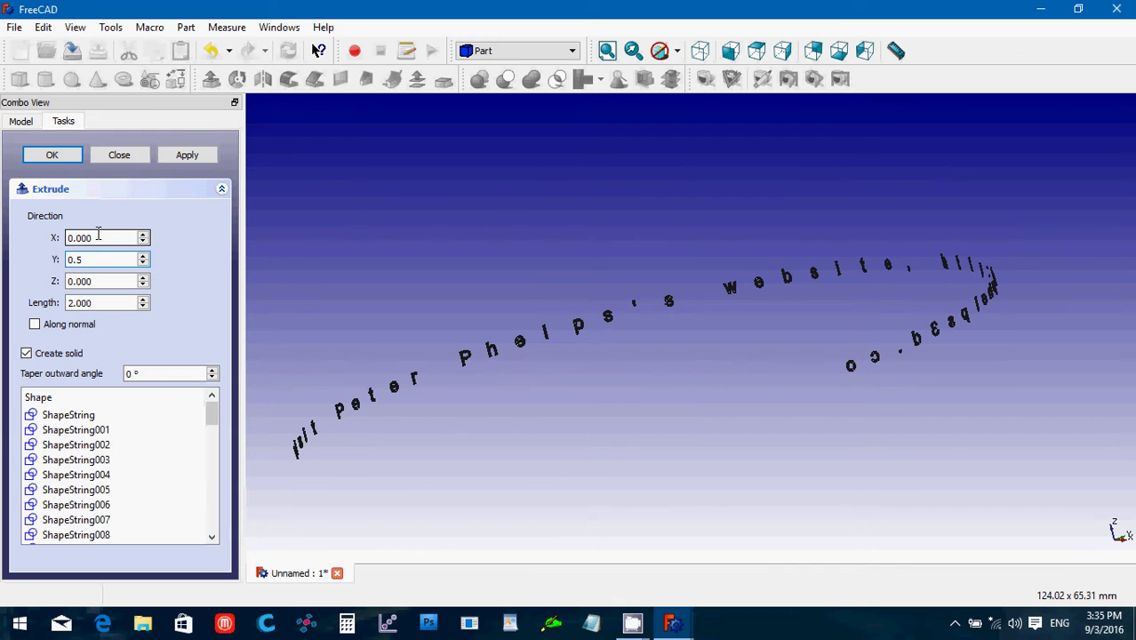
drag(93, 238, 62, 239)
text(0.5)
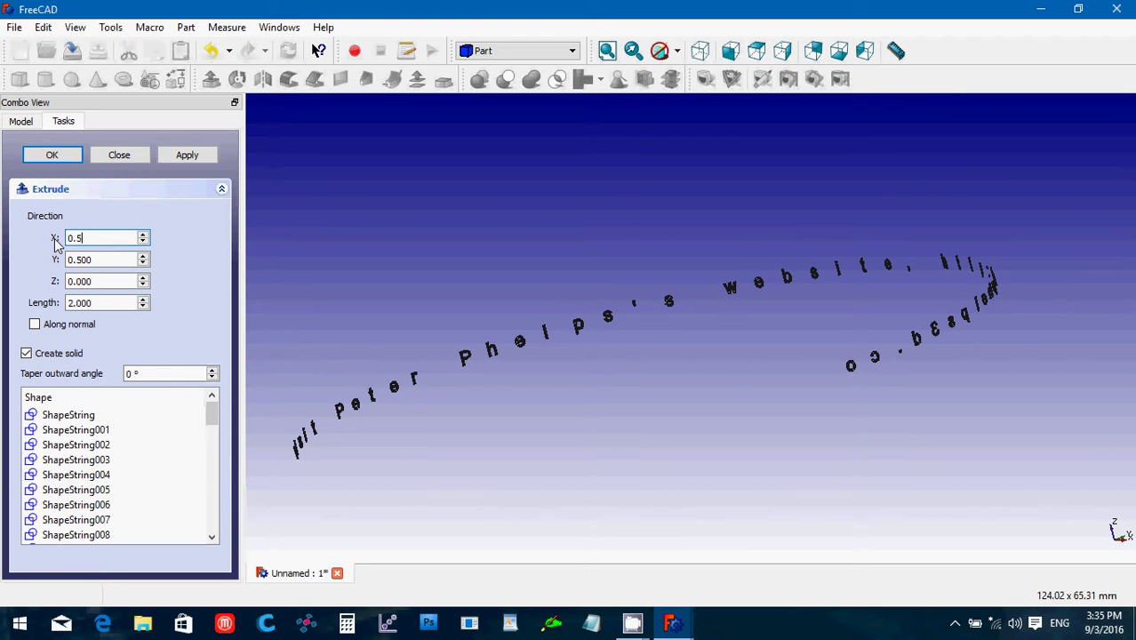
click(51, 157)
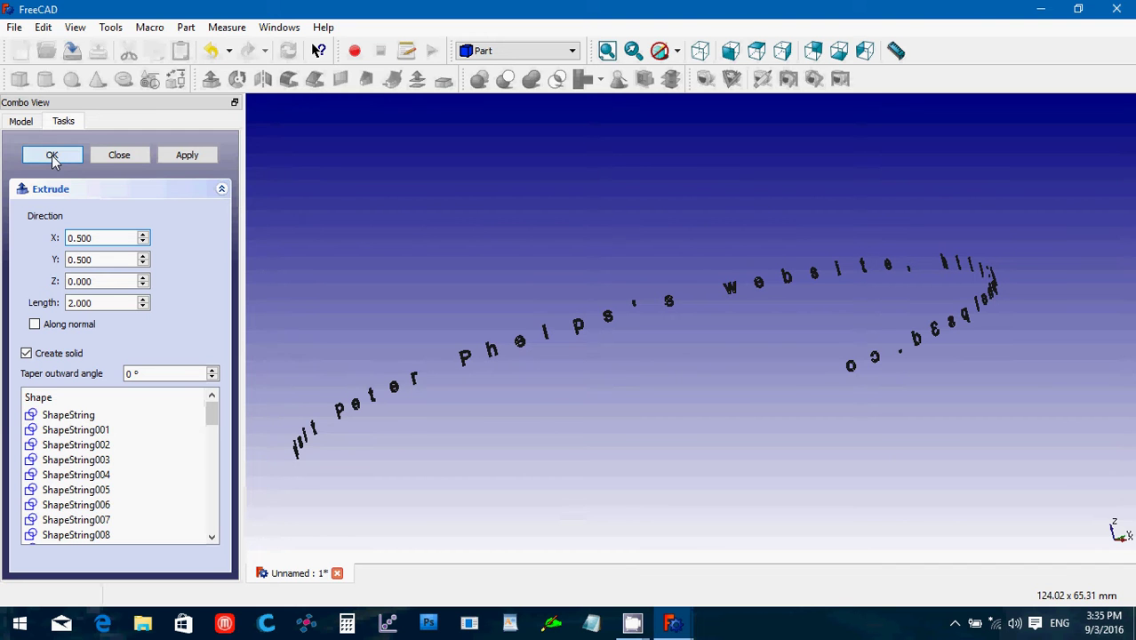
click(52, 156)
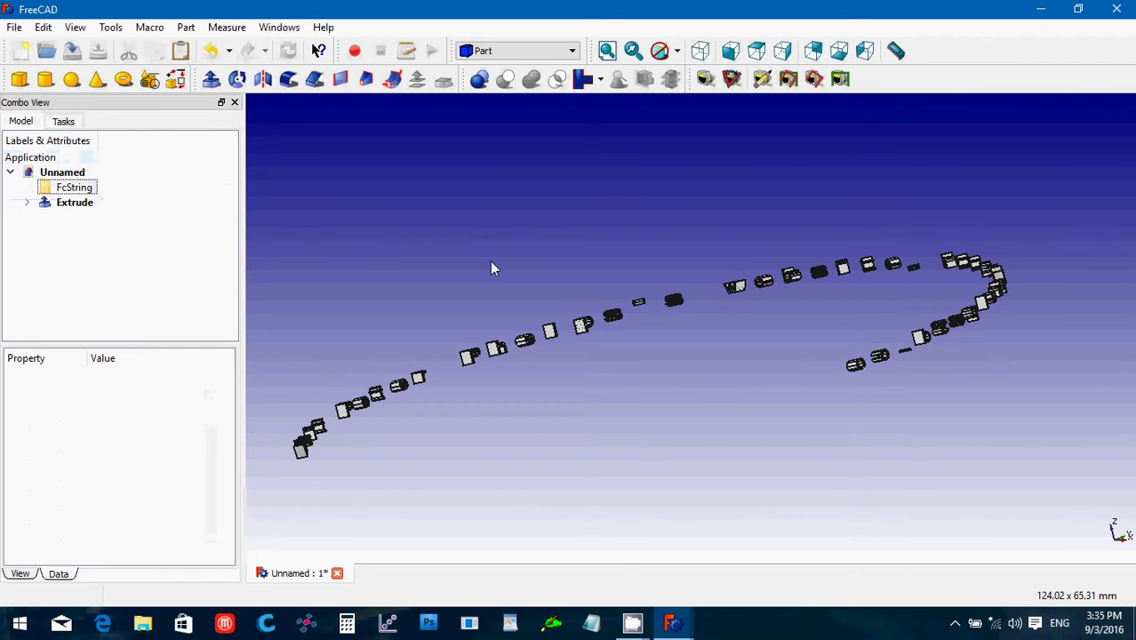
- Inspect the diagonally extruded letters, delete that extrusion and unhide the text compound
click(568, 304)
click(514, 251)
middle_drag(514, 250, 437, 304)
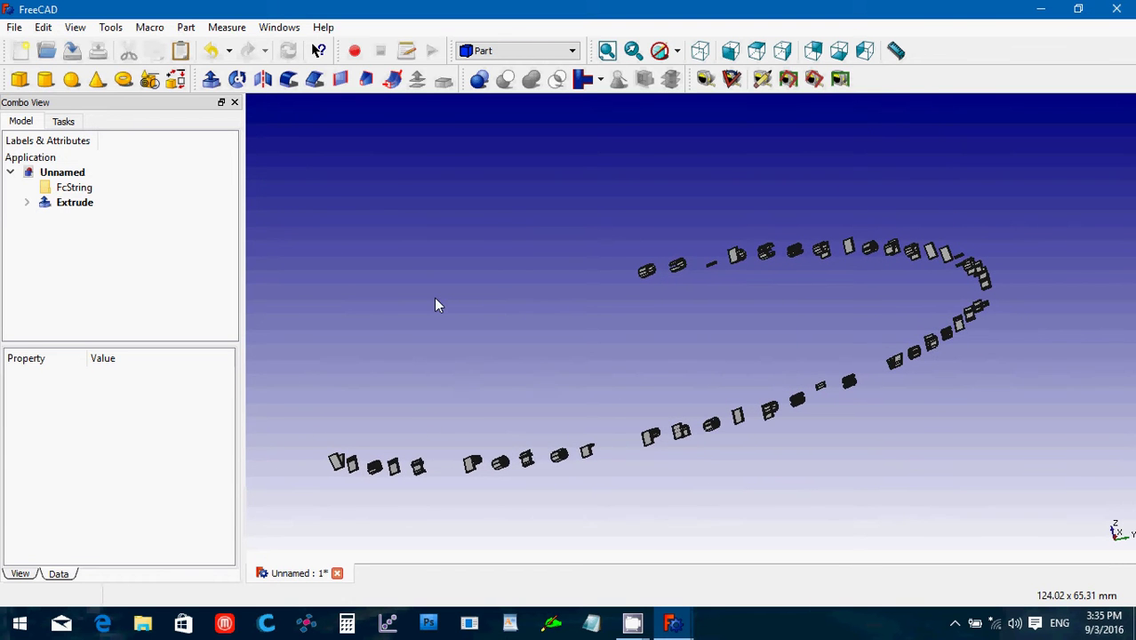
click(54, 207)
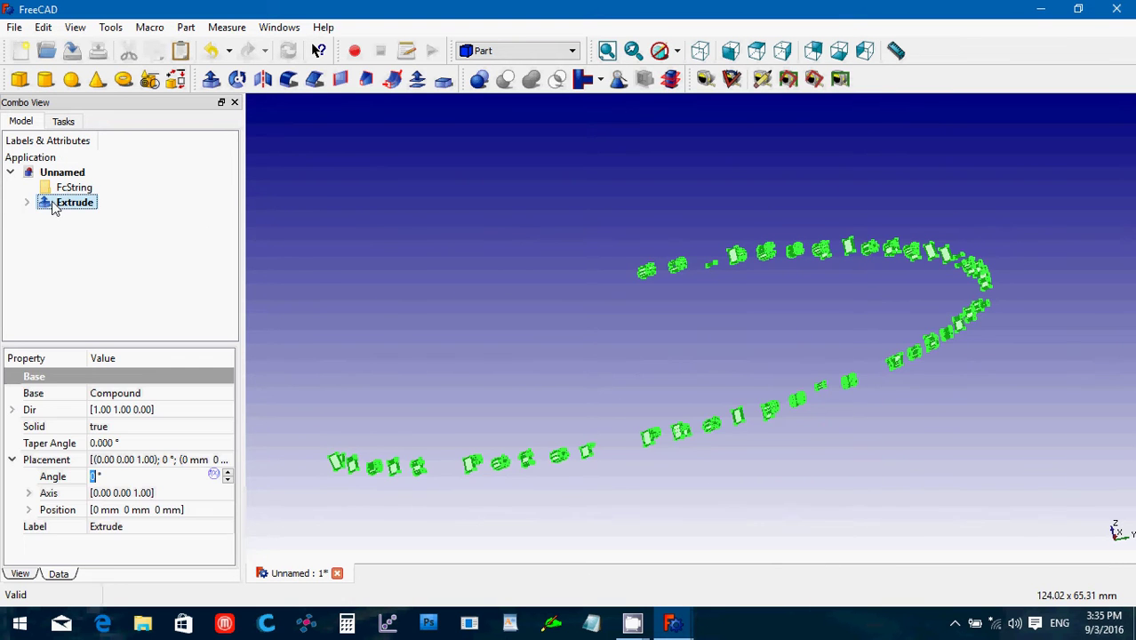
key(Delete)
click(82, 204)
key(space)
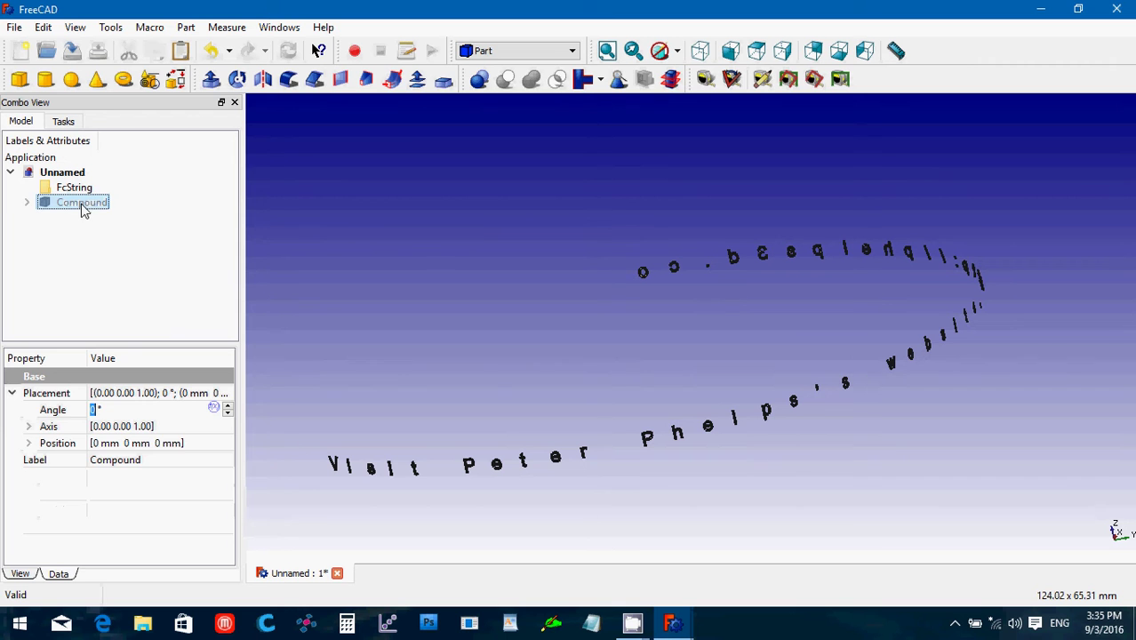
- Switch to the Part Design workbench and select the text compound in the model tree
click(496, 233)
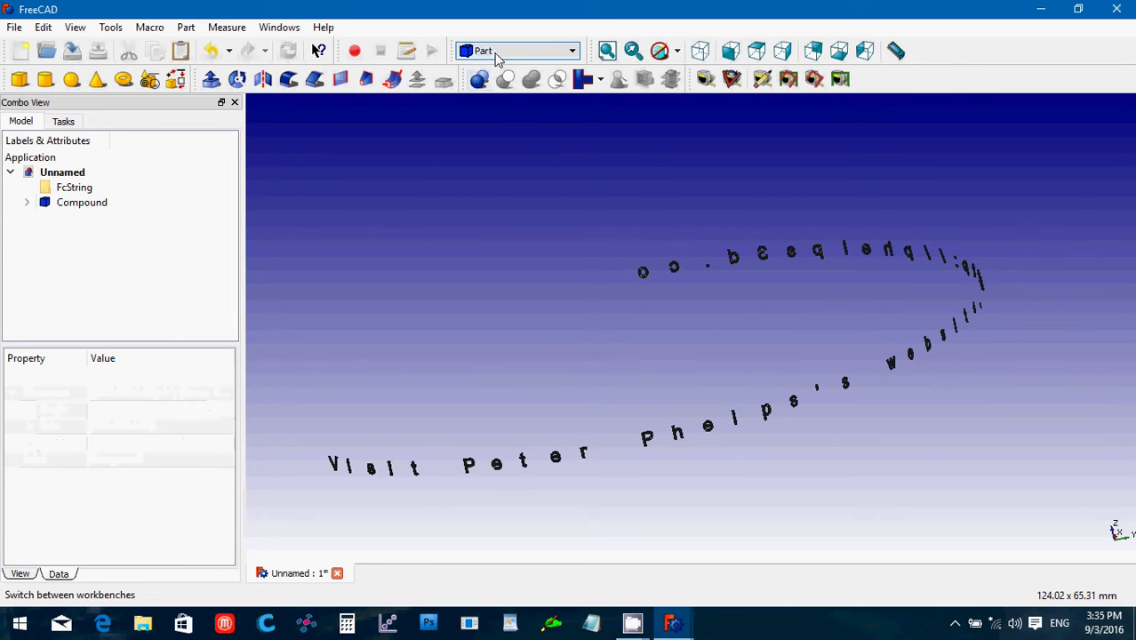
click(496, 52)
click(489, 215)
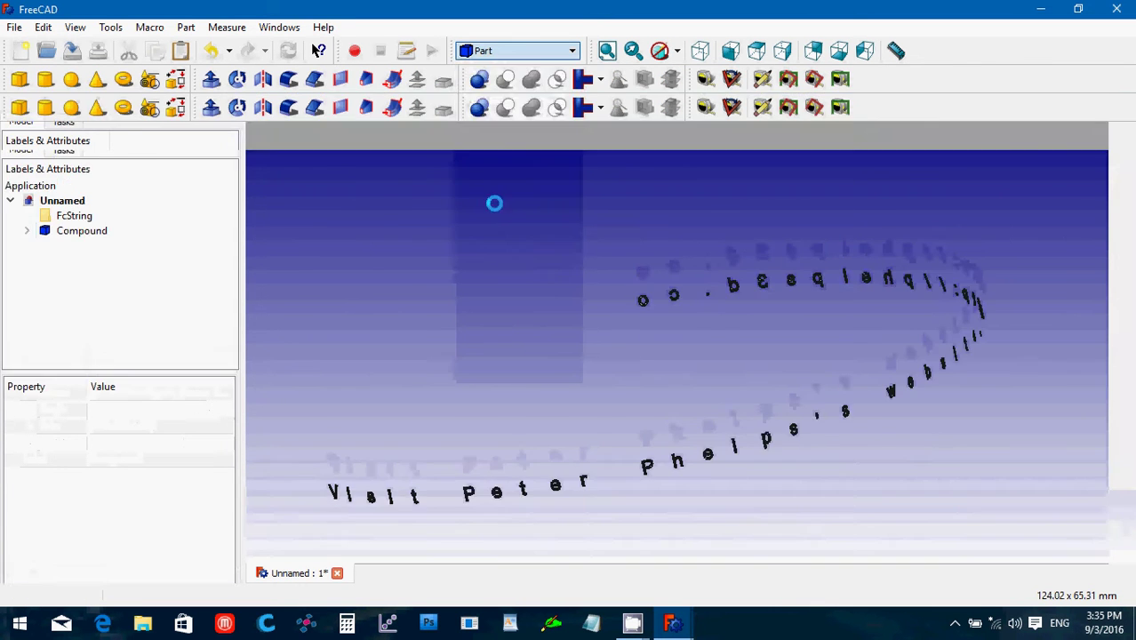
click(22, 123)
click(68, 203)
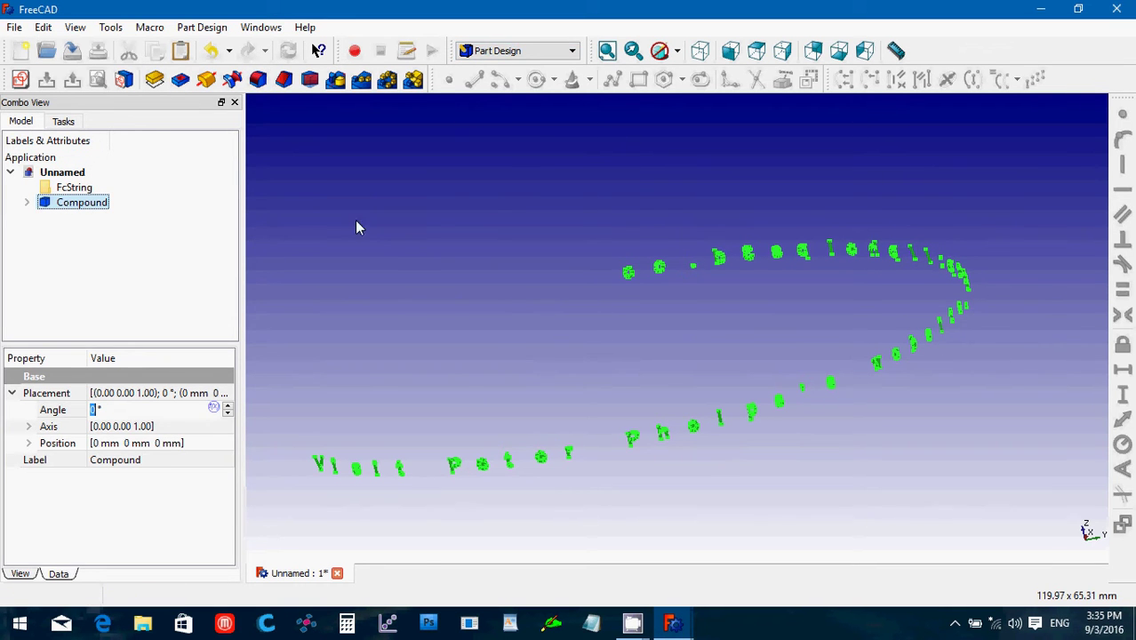
click(155, 79)
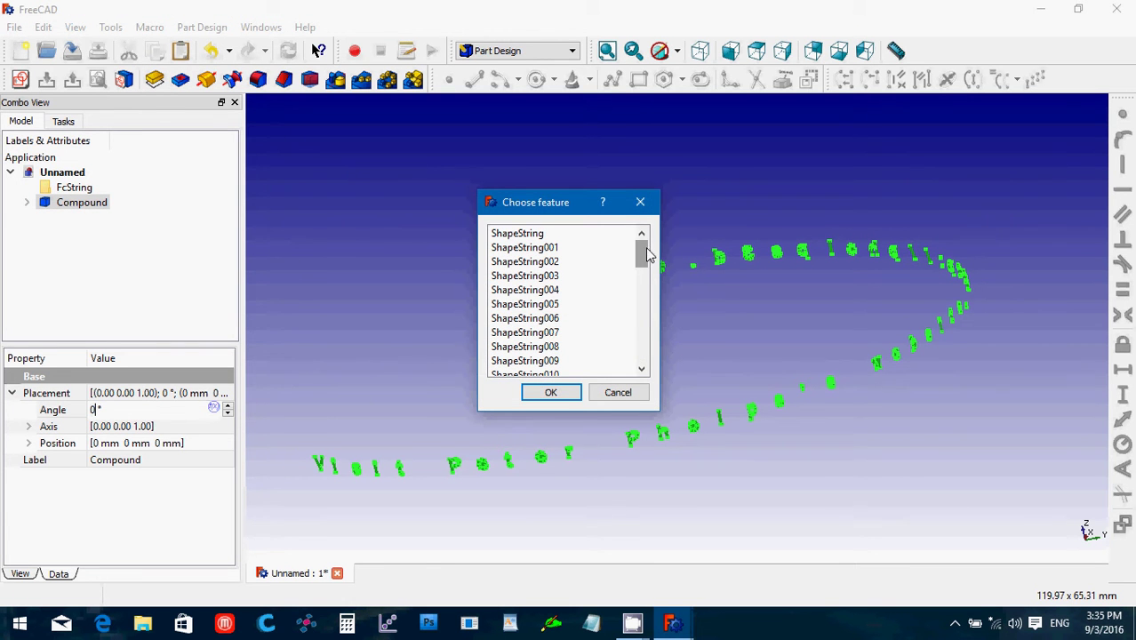
mouse_move(642, 252)
mouse_down()
mouse_move(658, 371)
mouse_move(639, 239)
mouse_up()
click(619, 393)
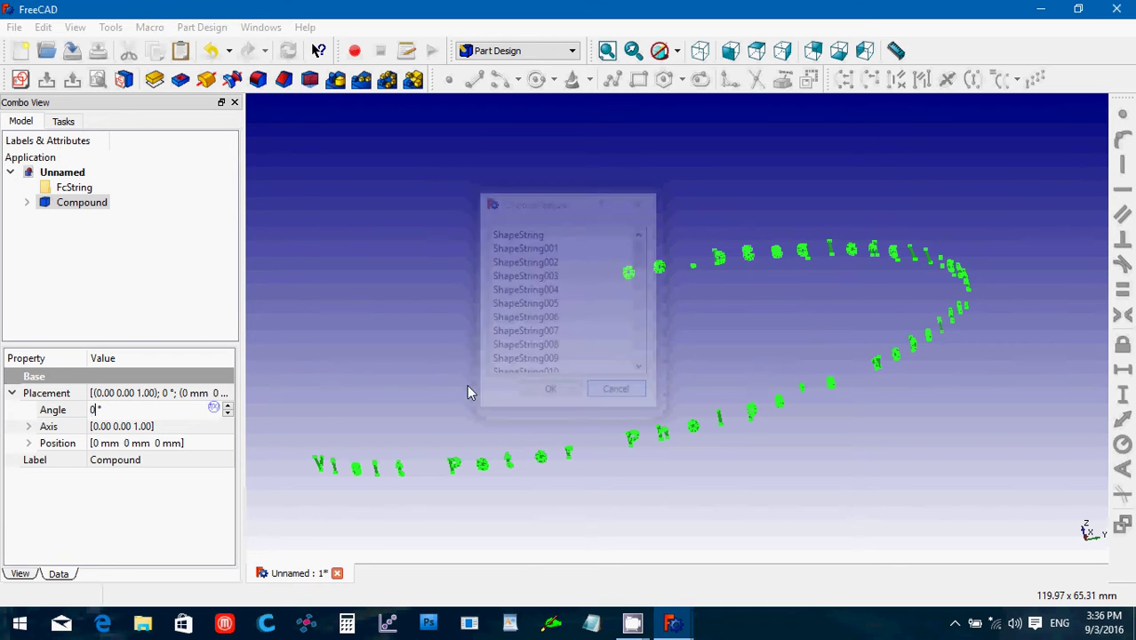
click(65, 206)
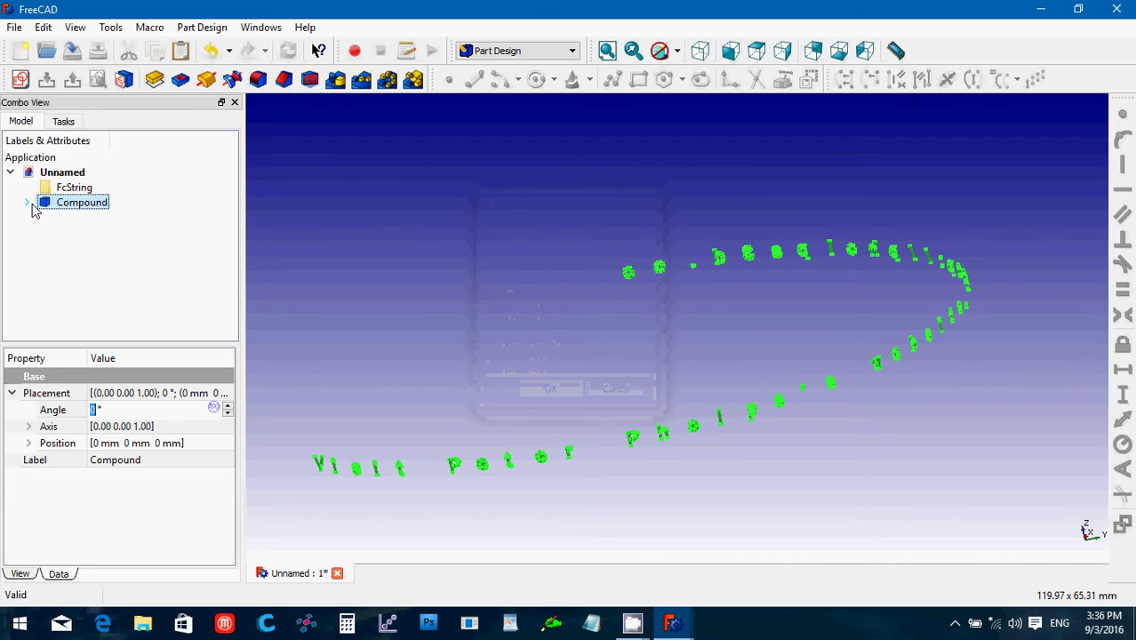
click(440, 269)
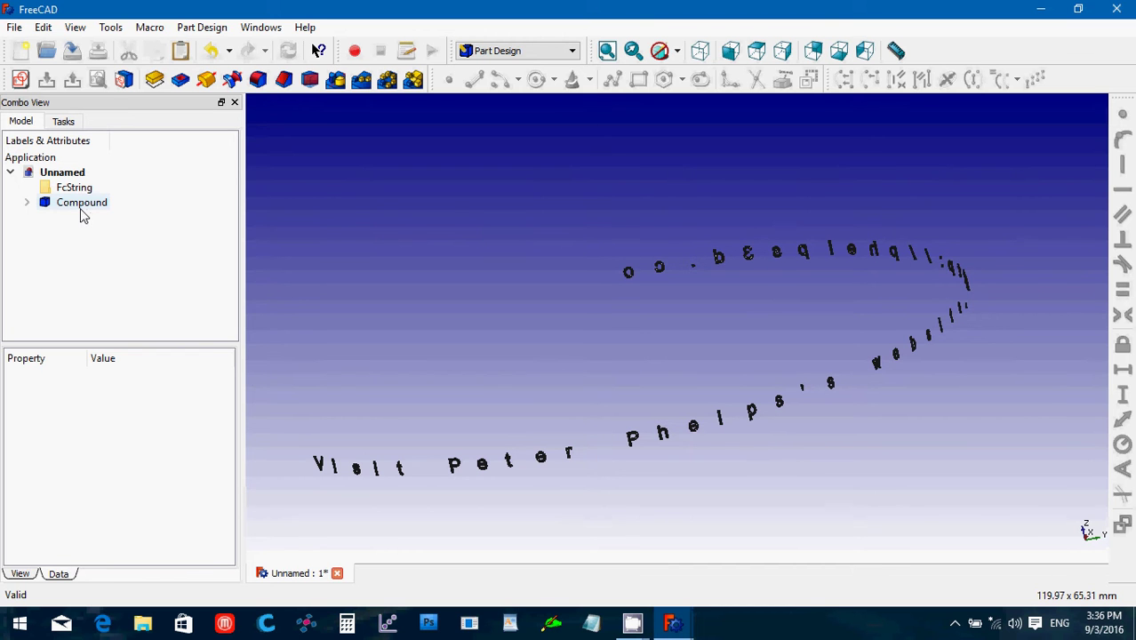
- Expand the text compound and pad its first letter outline, ShapeString, with a length of 2 mm
click(29, 203)
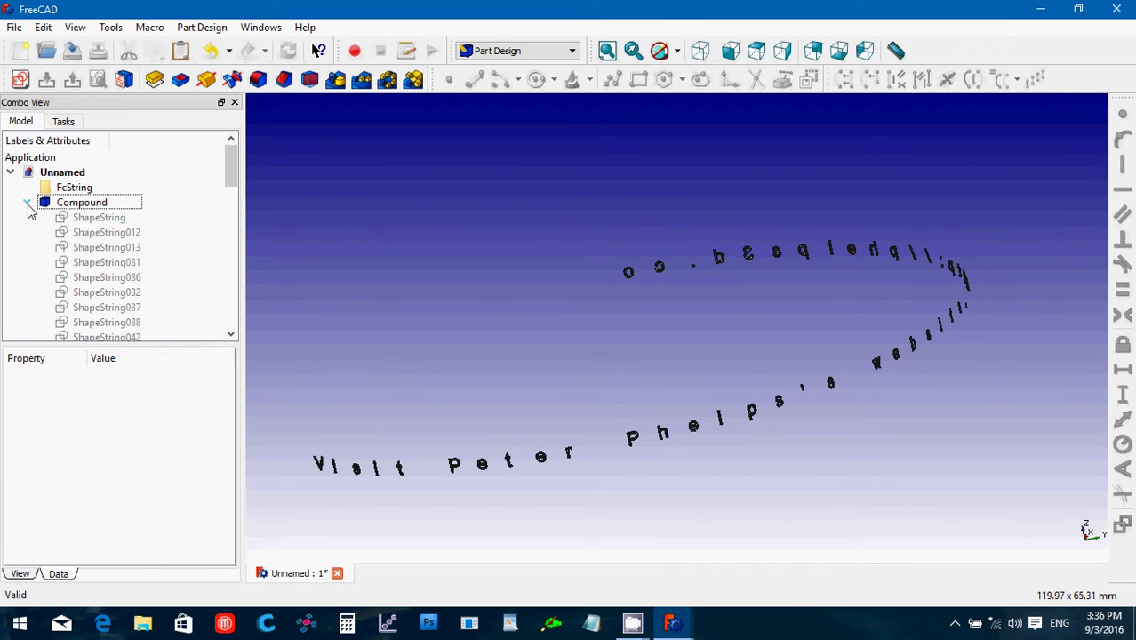
click(96, 219)
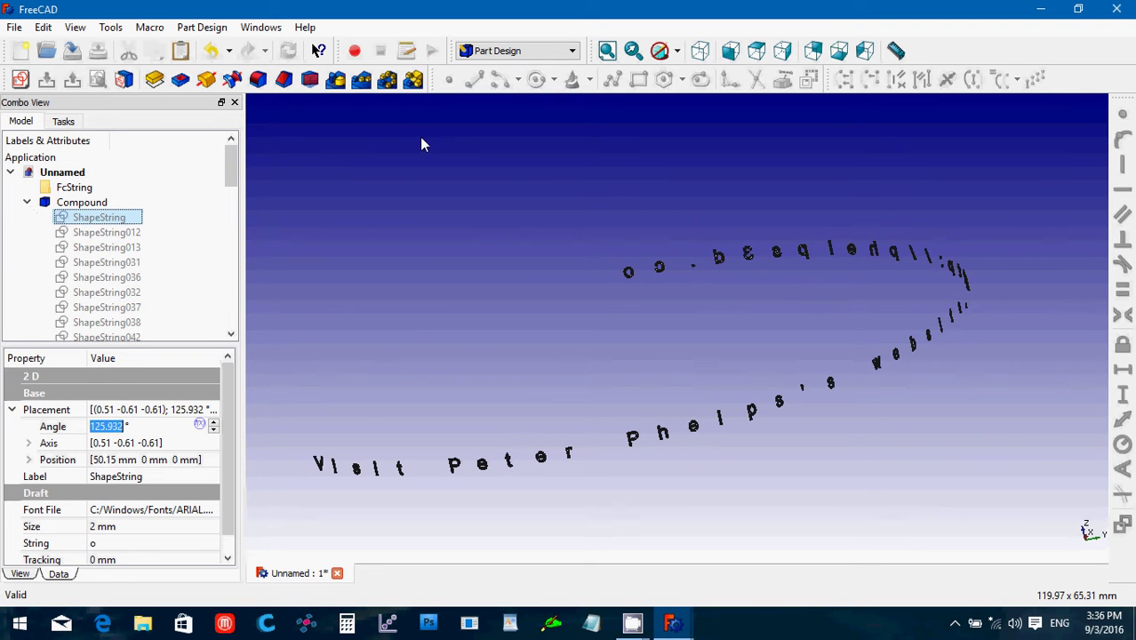
middle_drag(345, 175, 322, 227)
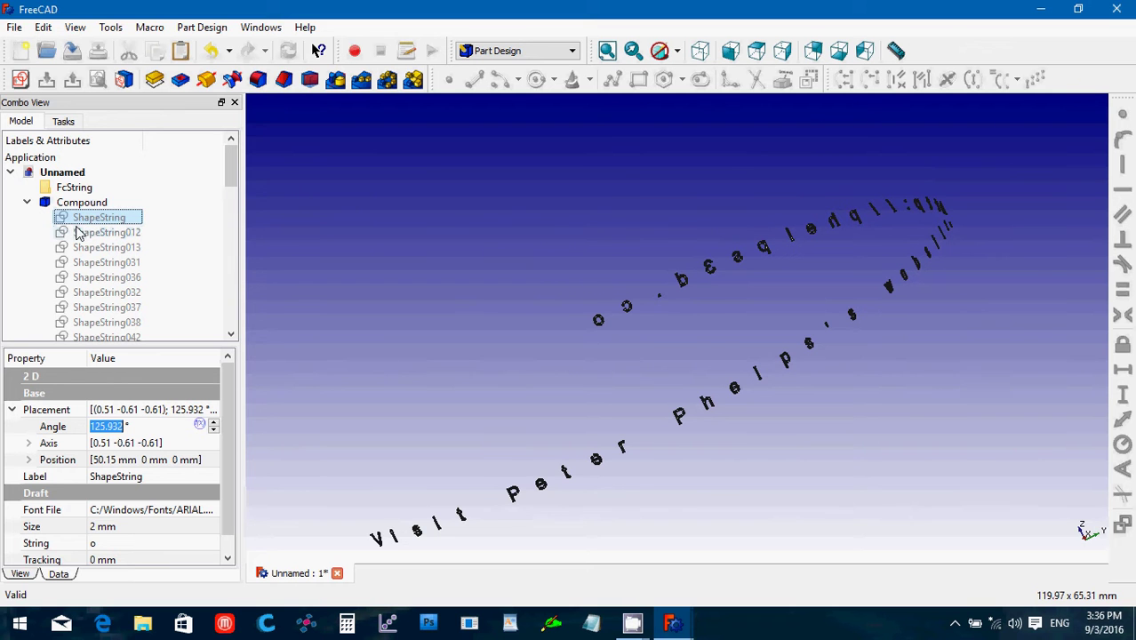
click(159, 85)
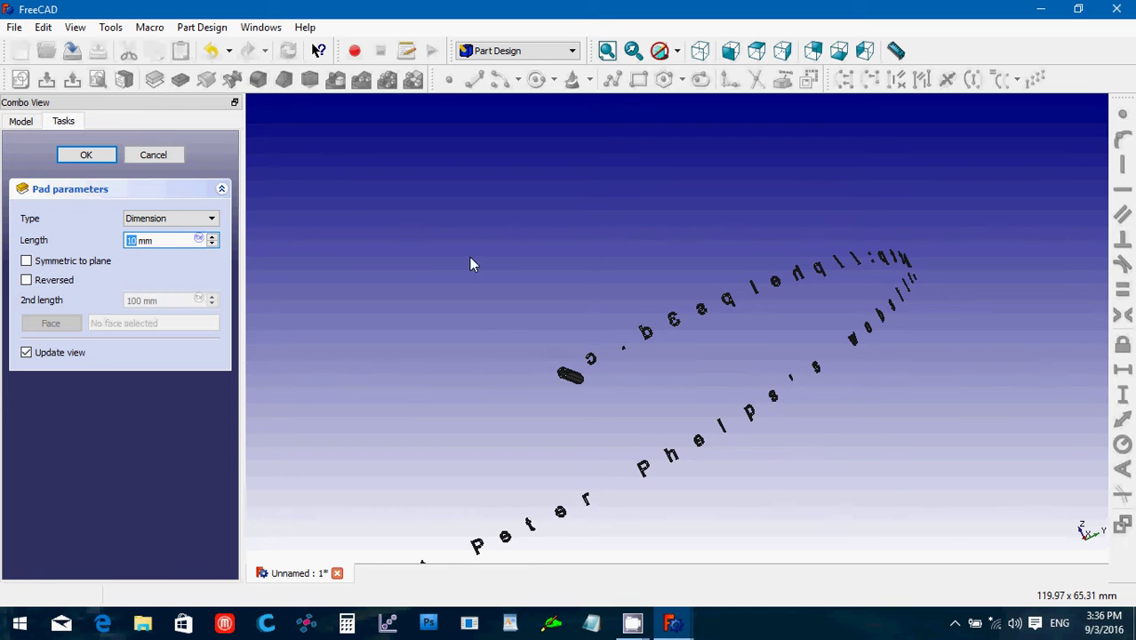
middle_drag(472, 262, 395, 263)
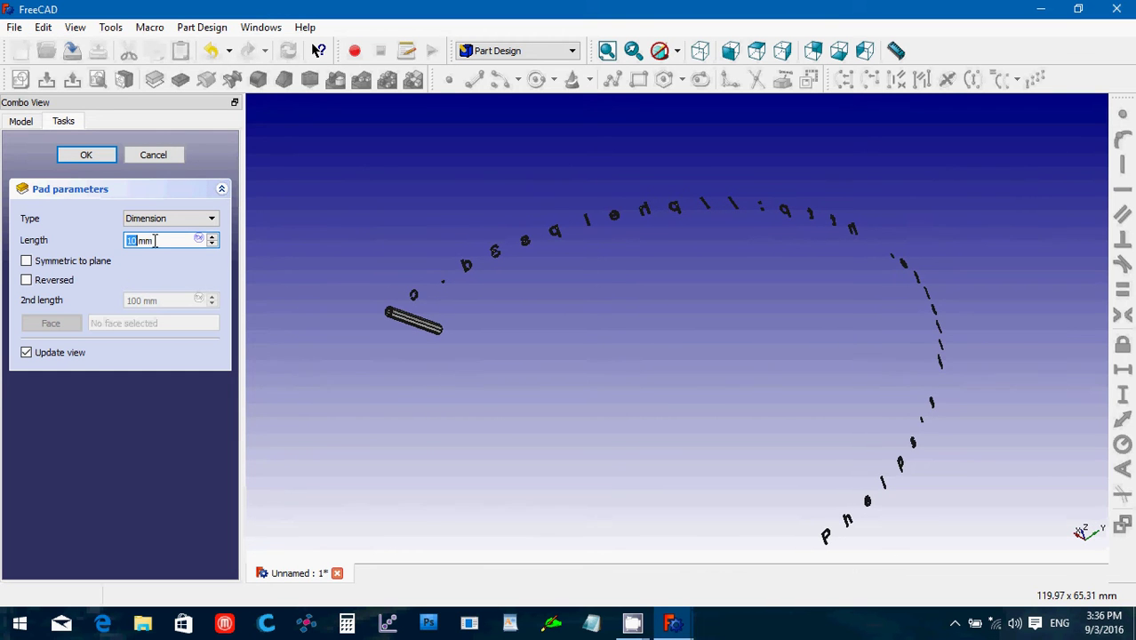
drag(160, 240, 87, 249)
text(2)
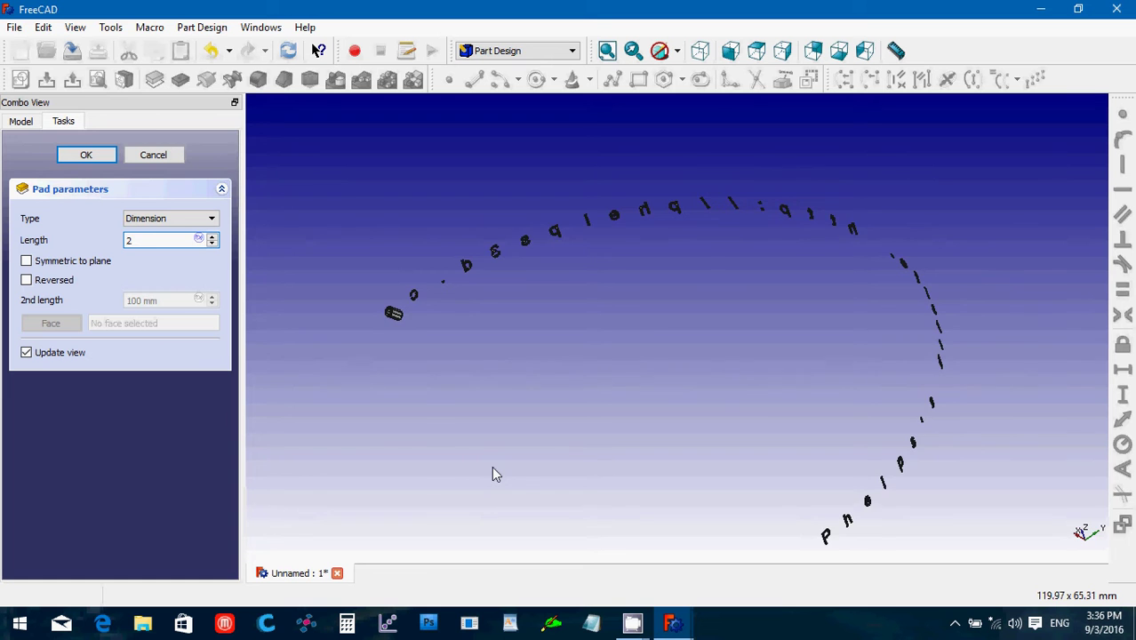
middle_drag(492, 466, 707, 469)
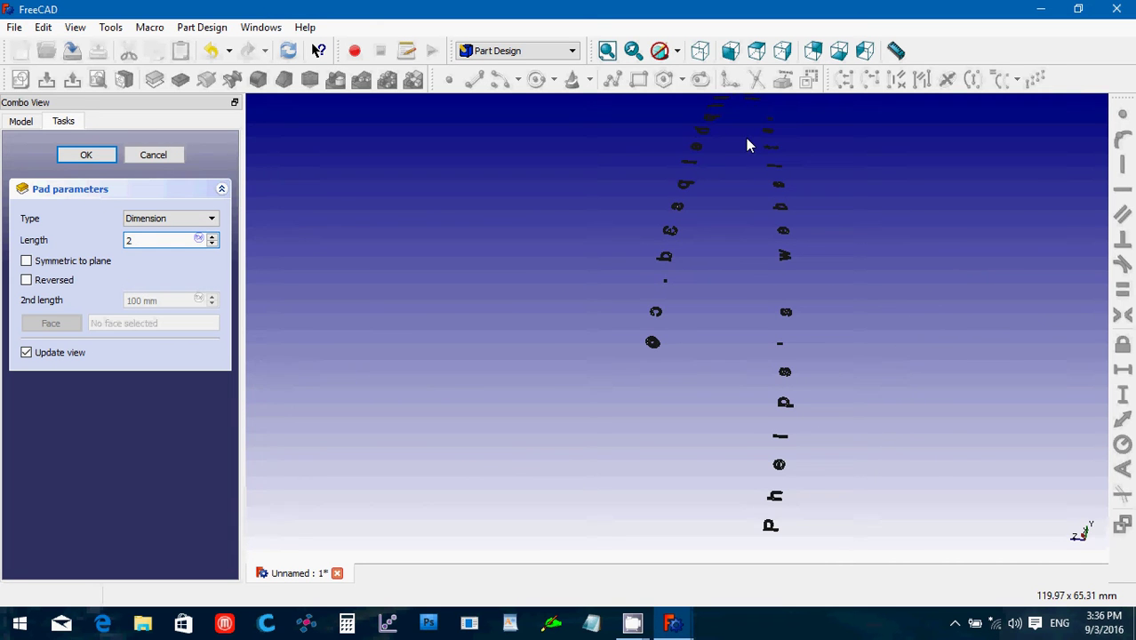
click(700, 51)
scroll(665, 281, down, 1)
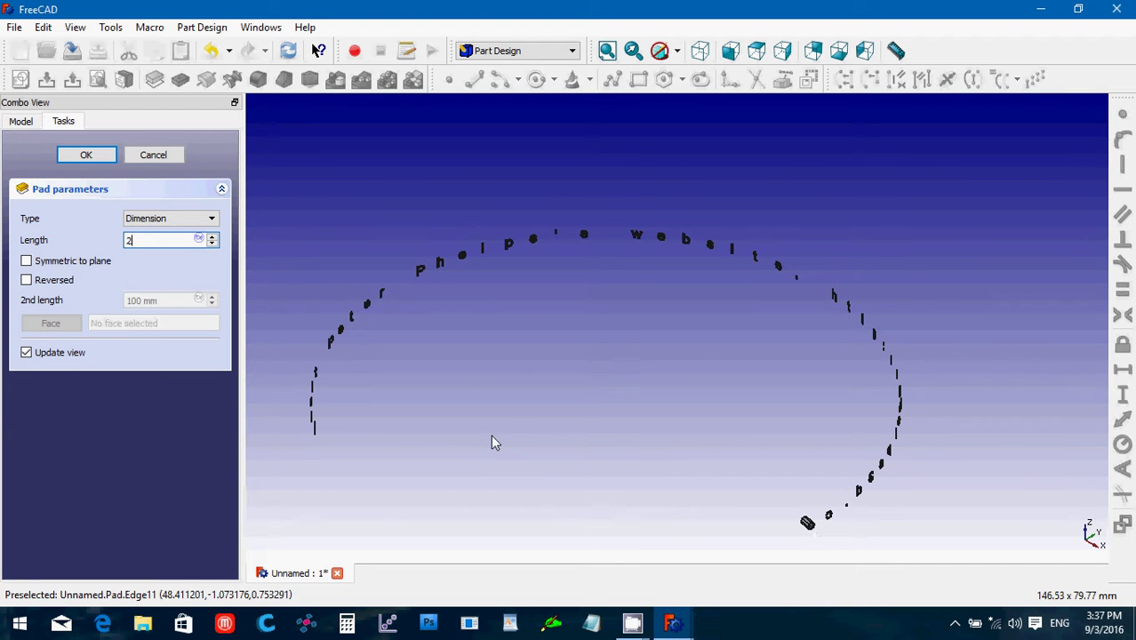
click(84, 156)
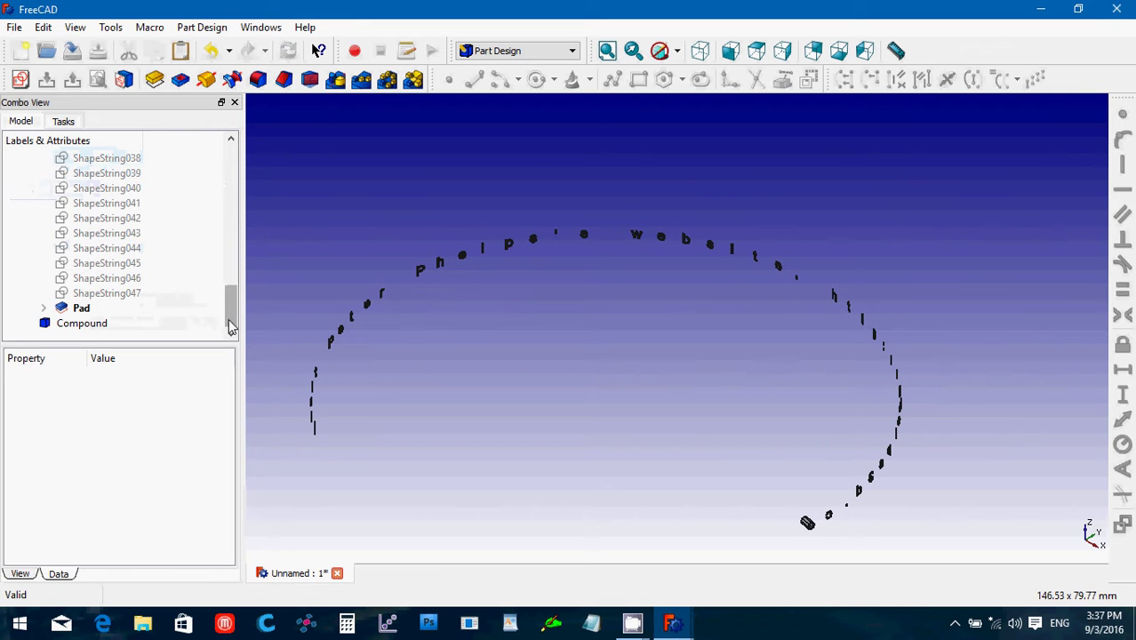
- Delete the text compound from the model tree, leaving the individual letter outlines, and clear the selection
mouse_move(225, 316)
mouse_down()
mouse_move(214, 187)
mouse_move(221, 338)
mouse_up()
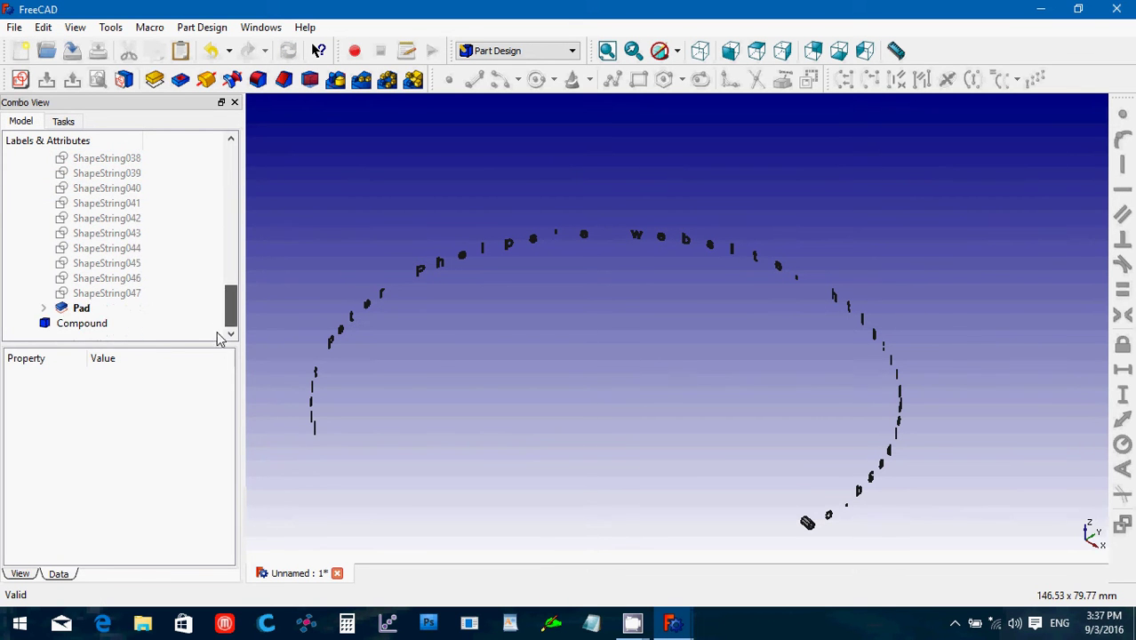
click(85, 324)
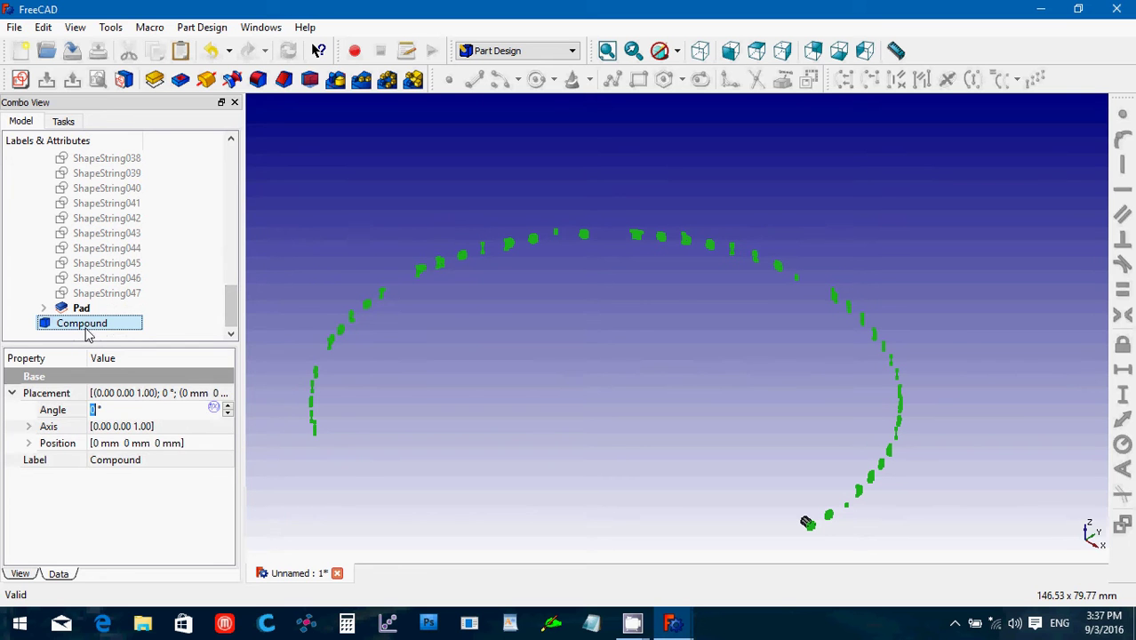
key(Delete)
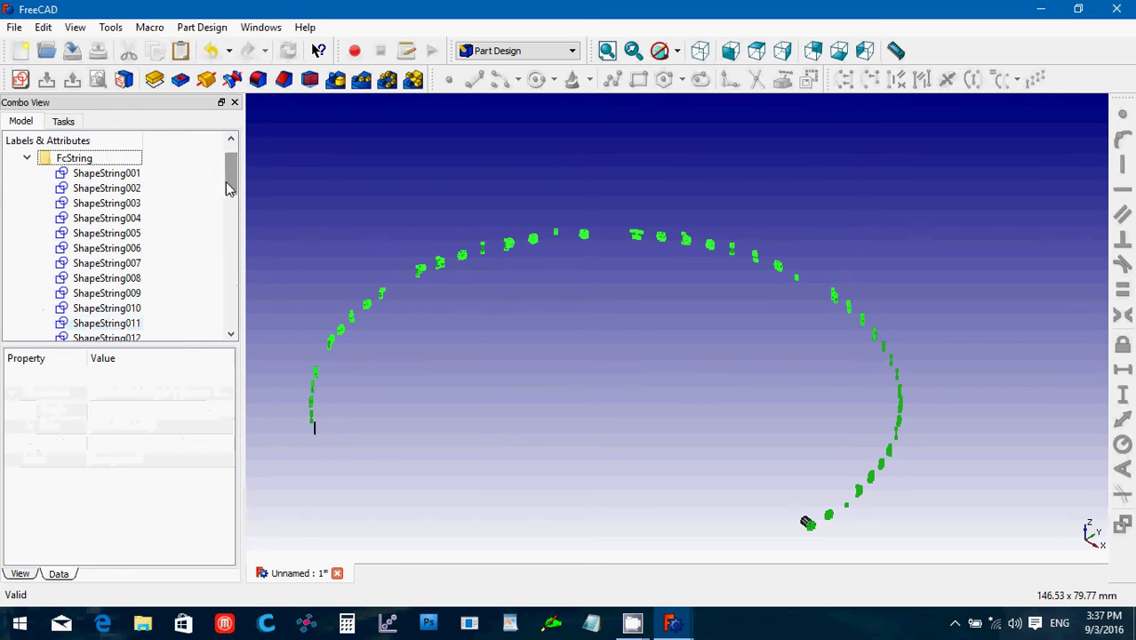
click(364, 257)
mouse_move(233, 183)
mouse_down()
mouse_move(233, 200)
mouse_move(233, 174)
mouse_up()
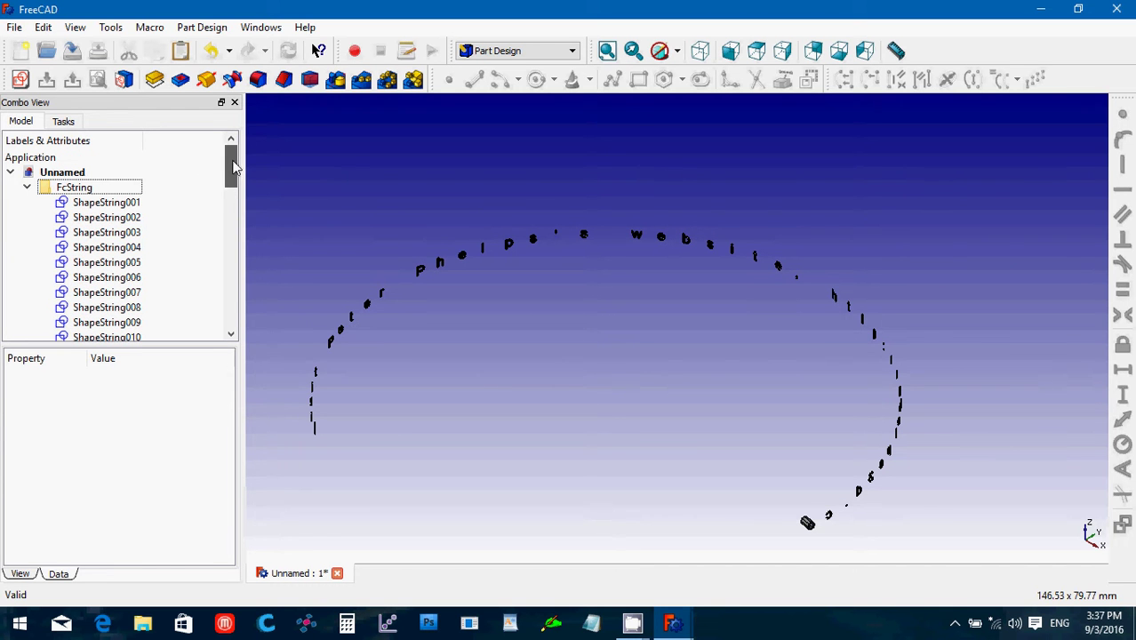
- Pad the letter outline ShapeString001 with a length of 2 mm
click(113, 205)
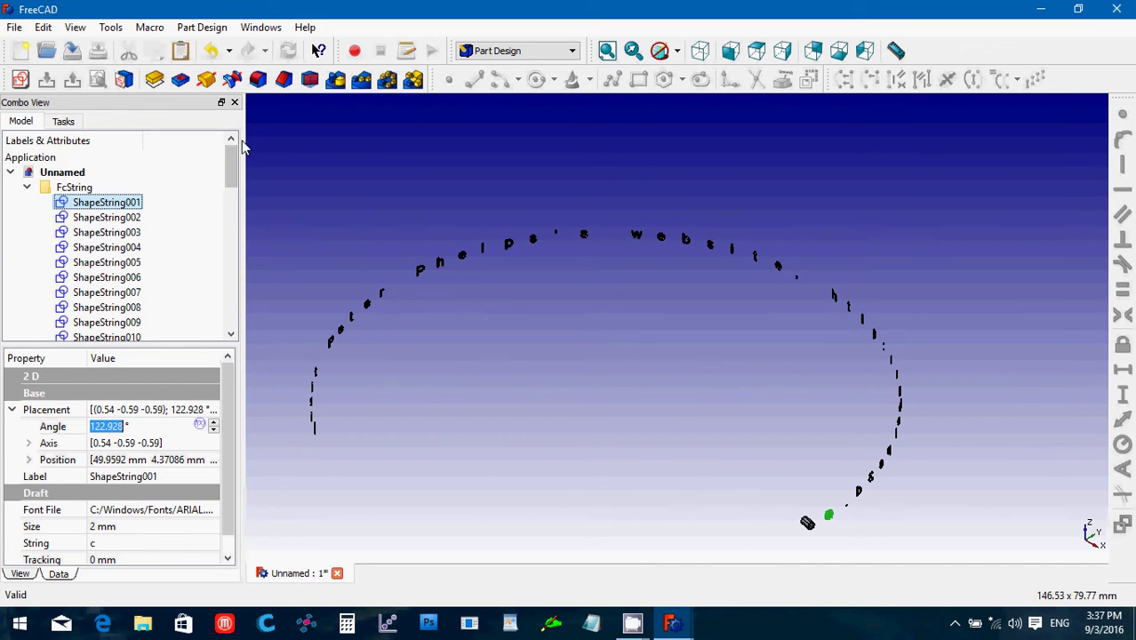
click(153, 83)
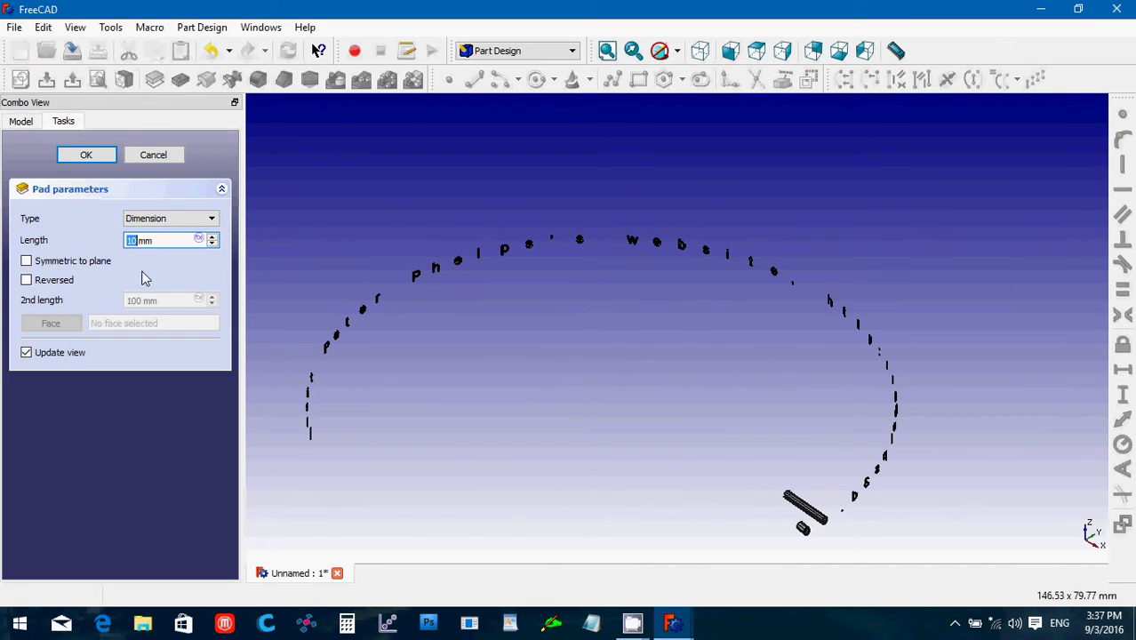
drag(157, 241, 83, 244)
text(2)
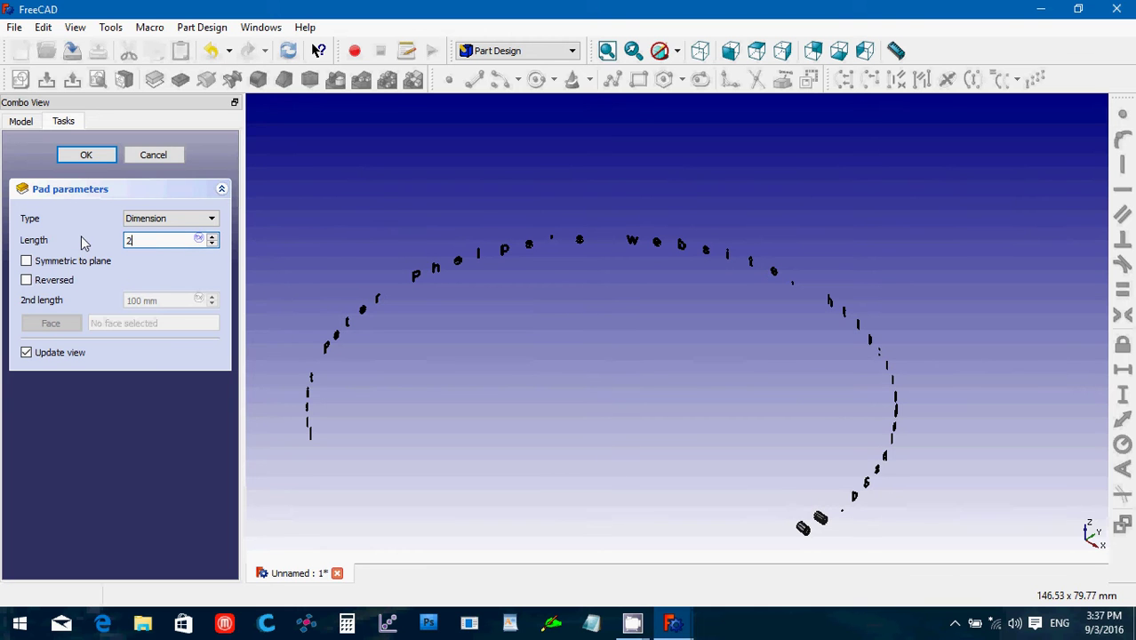
click(100, 157)
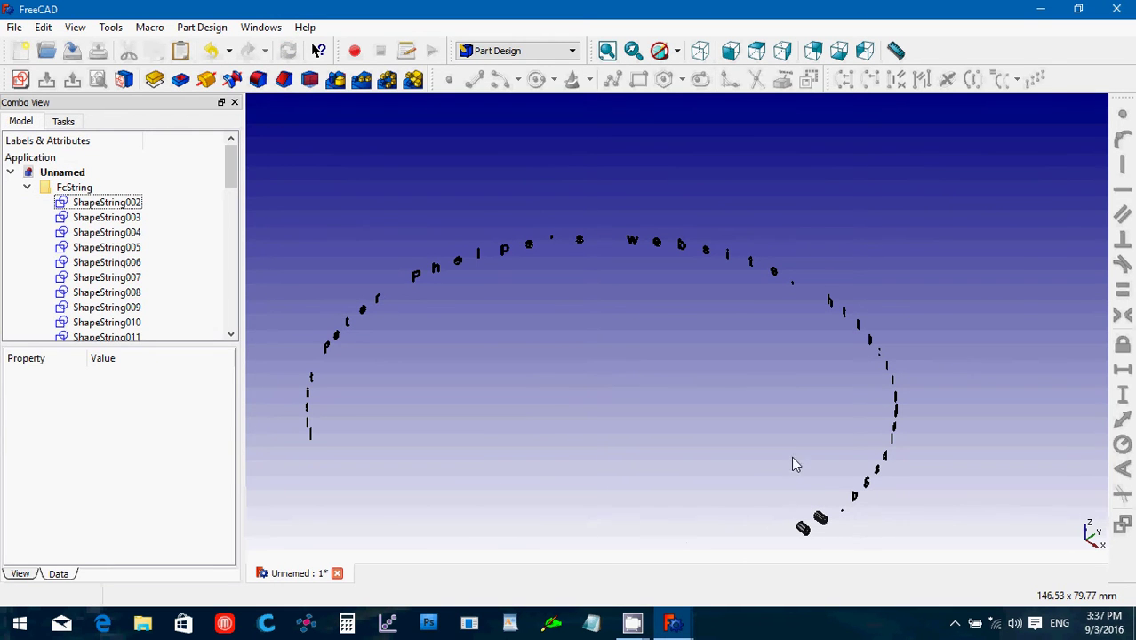
- Examine the two padded letters up close from another angle to check their extrusion direction
middle_drag(687, 466, 933, 462)
scroll(899, 471, up, 5)
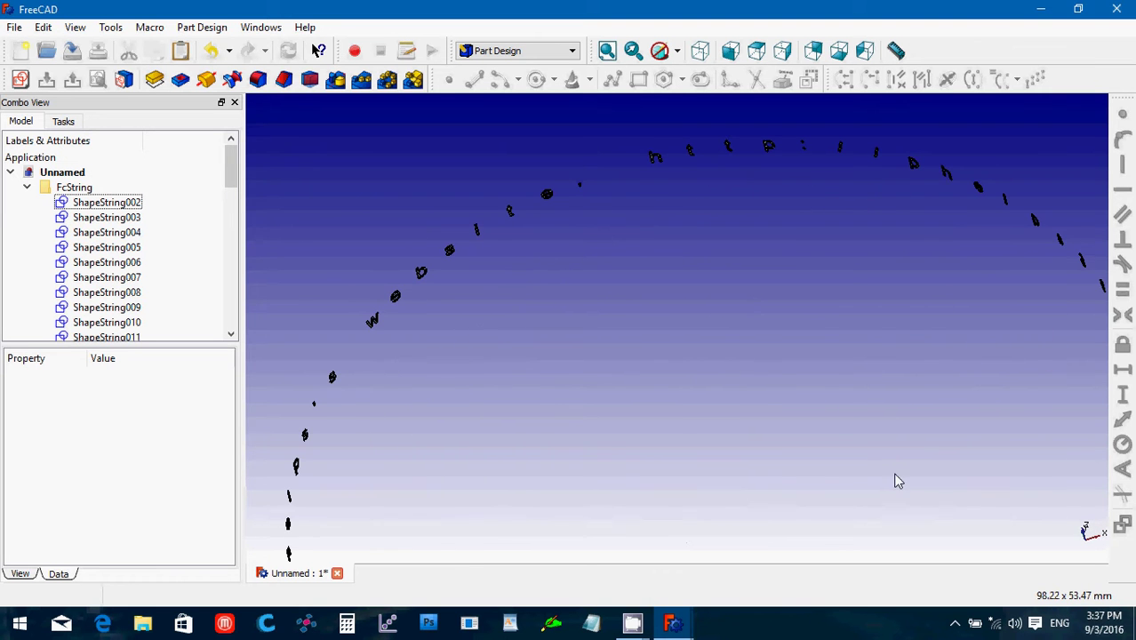
key(Left)
key(Left)
key(Left)
key(Left)
key(Left)
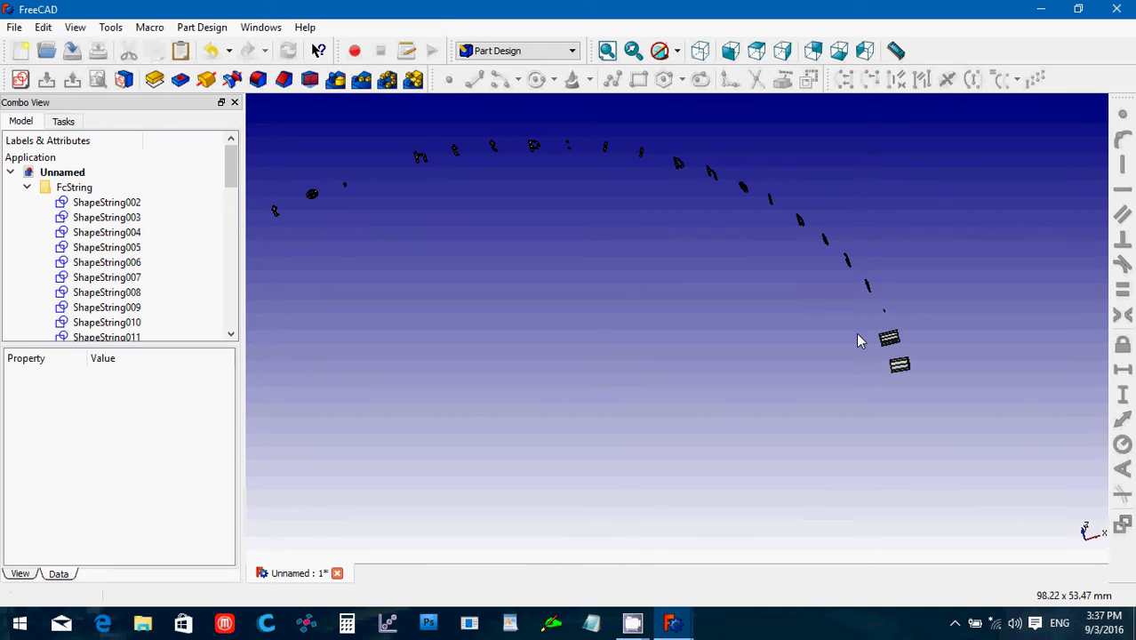
- Pad the letter outline ShapeString003 with a length of 2 mm in the reversed direction
mouse_move(230, 167)
mouse_down()
mouse_move(249, 331)
mouse_move(229, 160)
mouse_up()
click(129, 205)
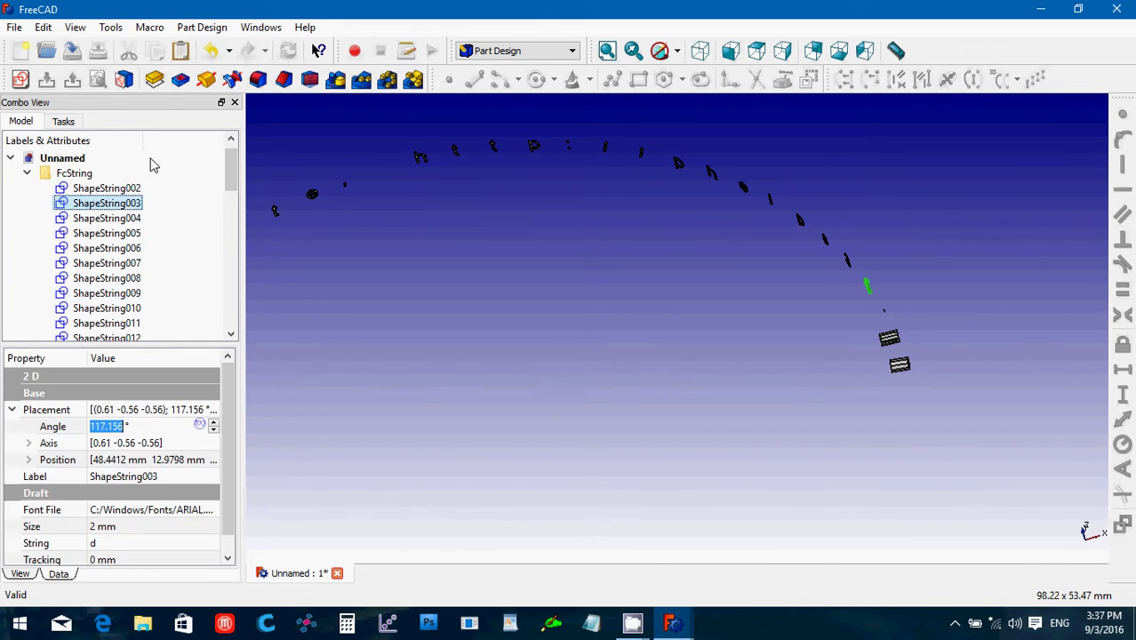
click(154, 80)
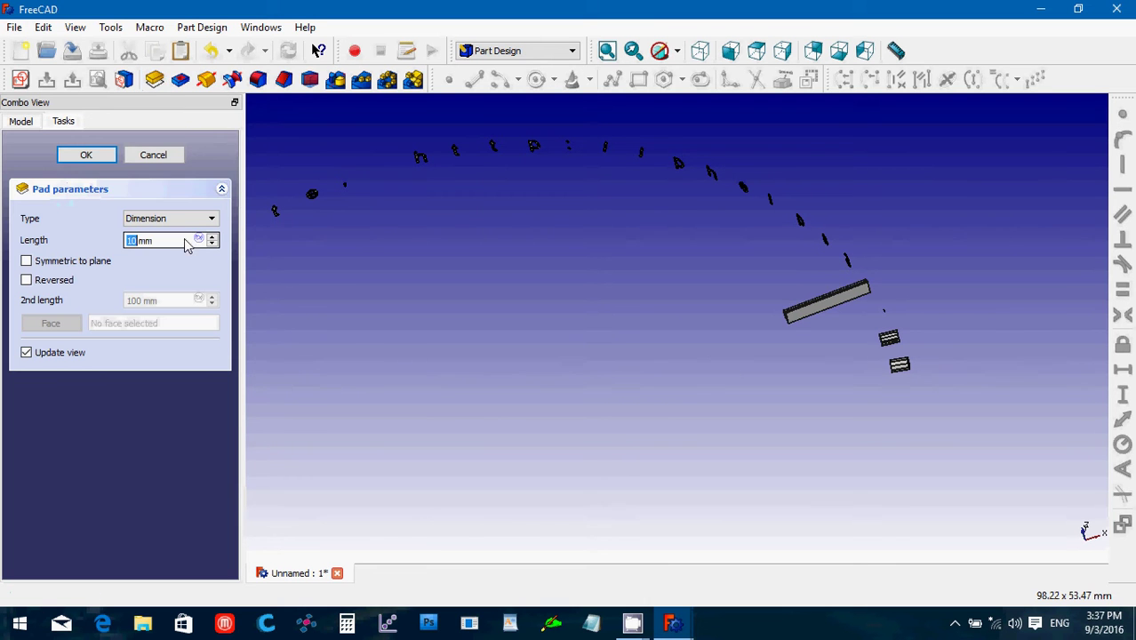
drag(156, 240, 114, 245)
key(BackSpace)
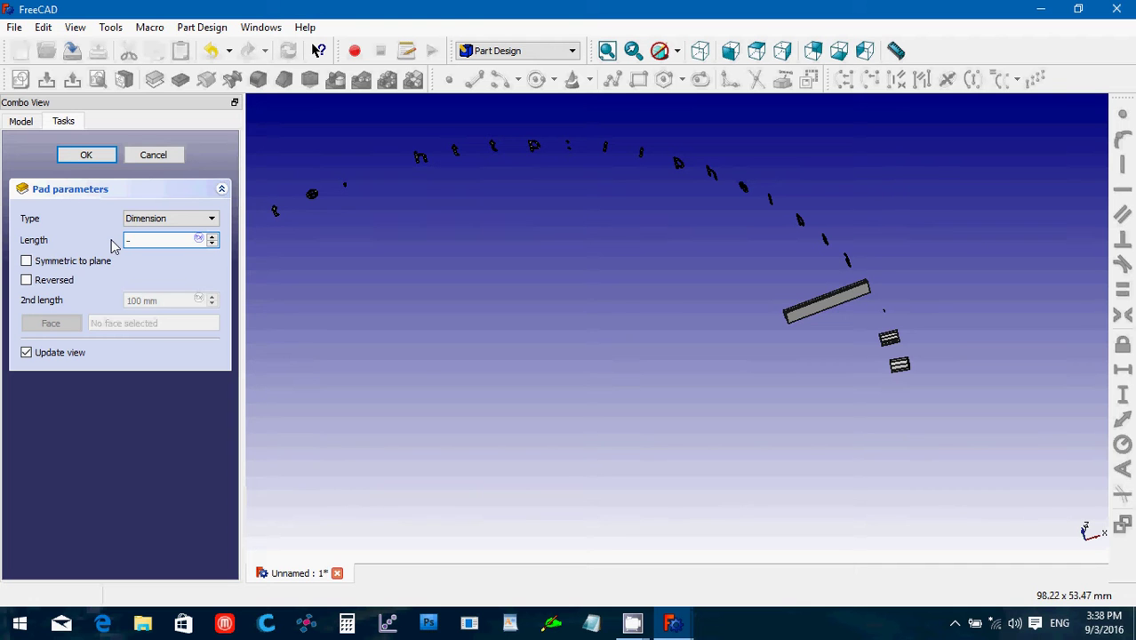
key(BackSpace)
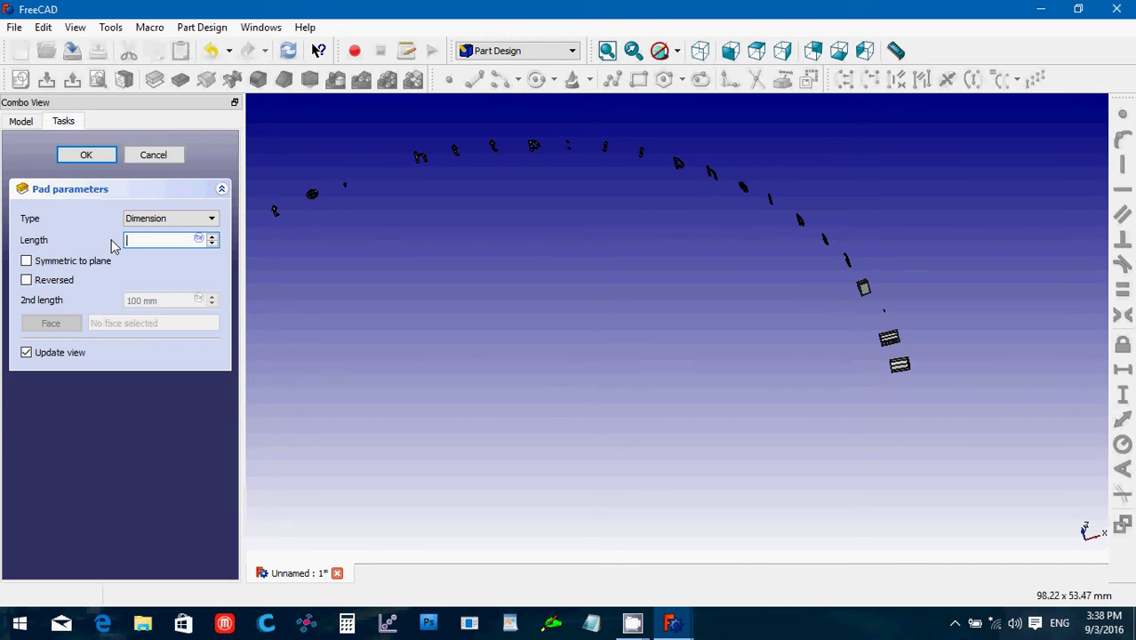
text(2)
click(27, 281)
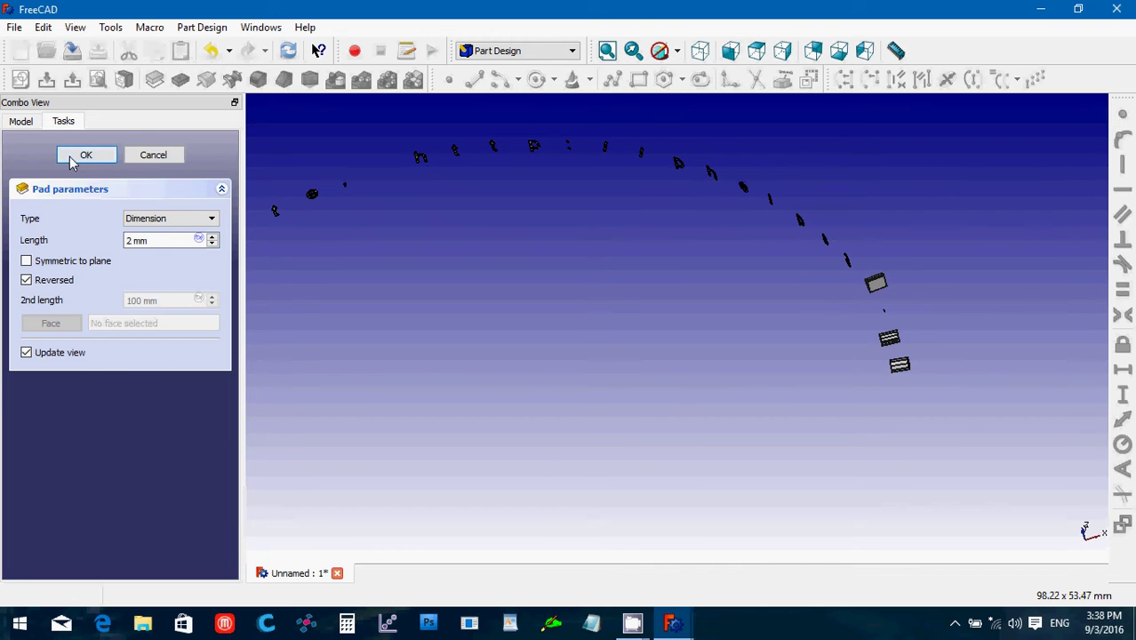
click(74, 160)
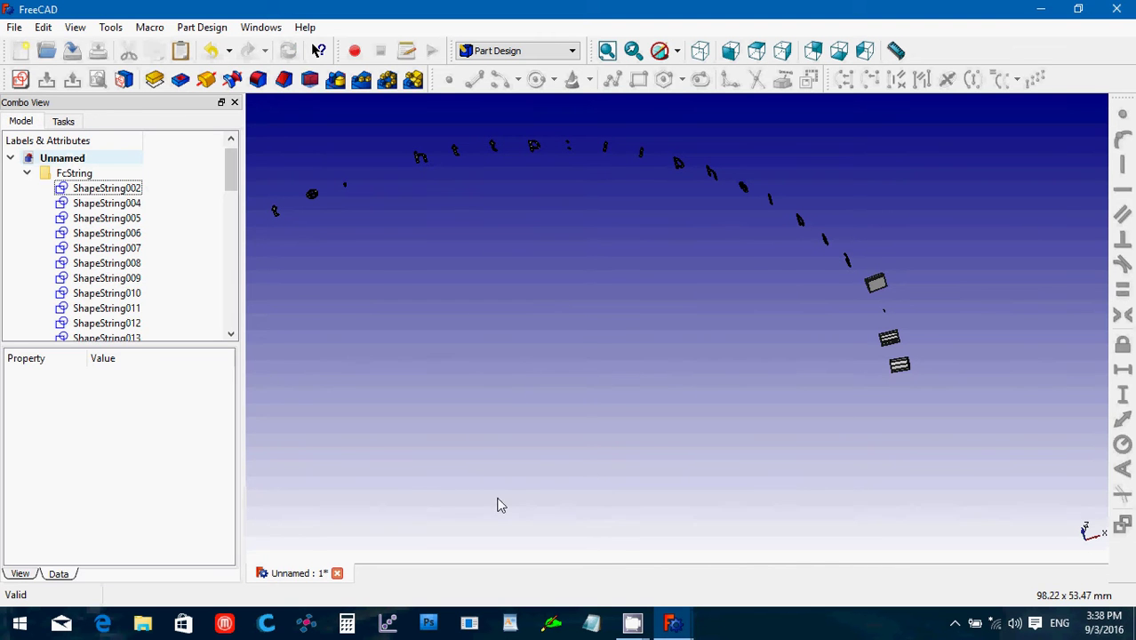
- Edit the first letter's pad, Pad, and reverse its direction
middle_drag(505, 486, 736, 347)
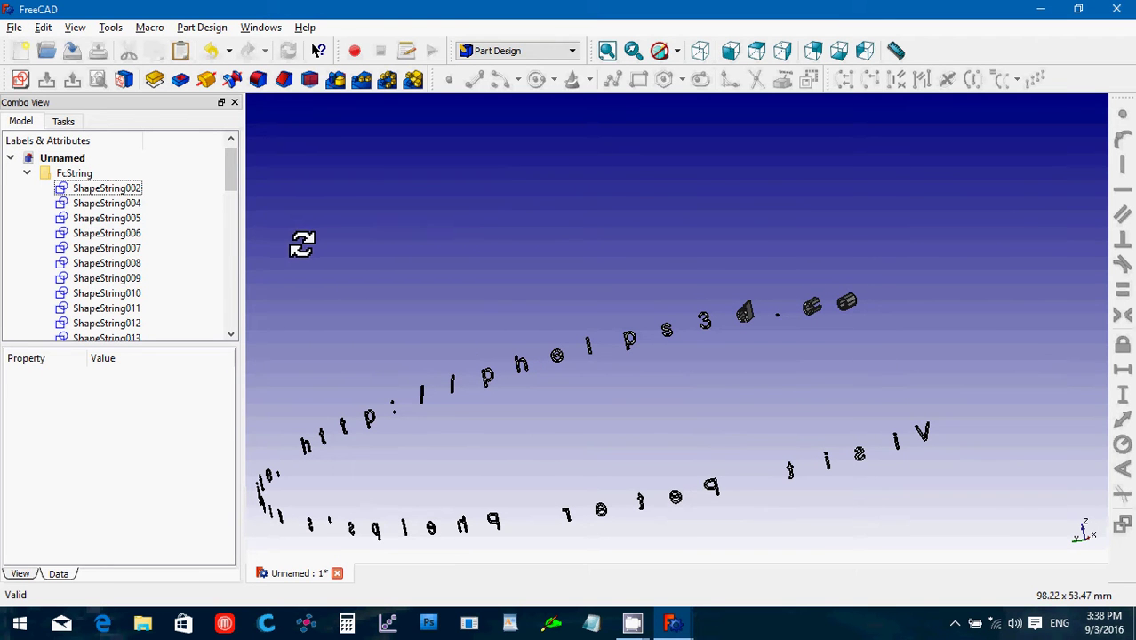
middle_drag(300, 244, 293, 249)
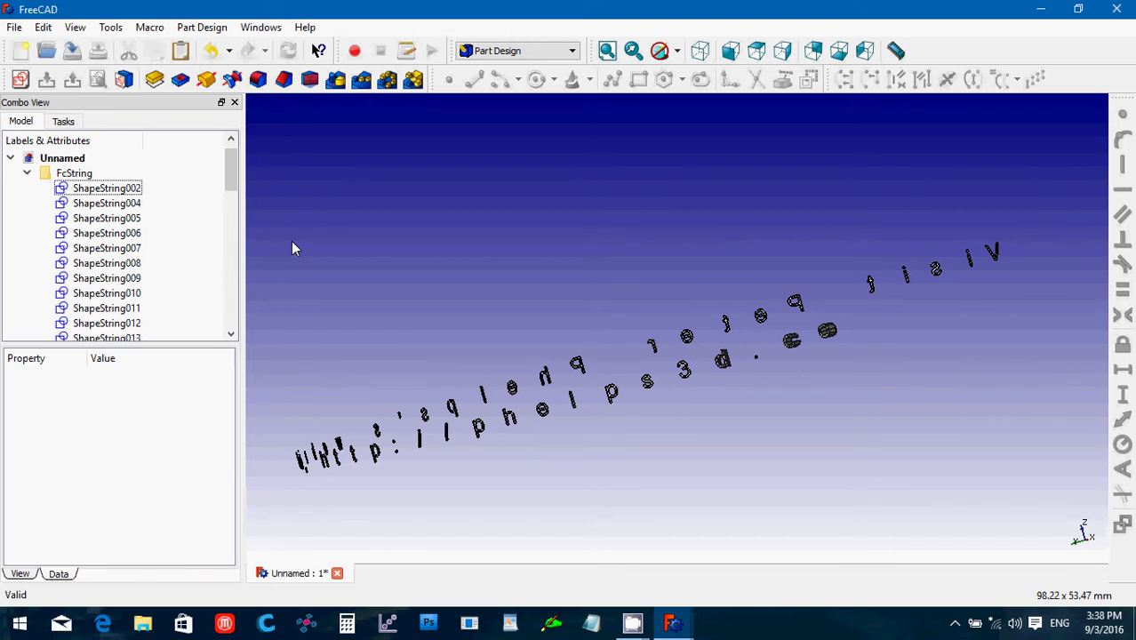
drag(233, 170, 233, 347)
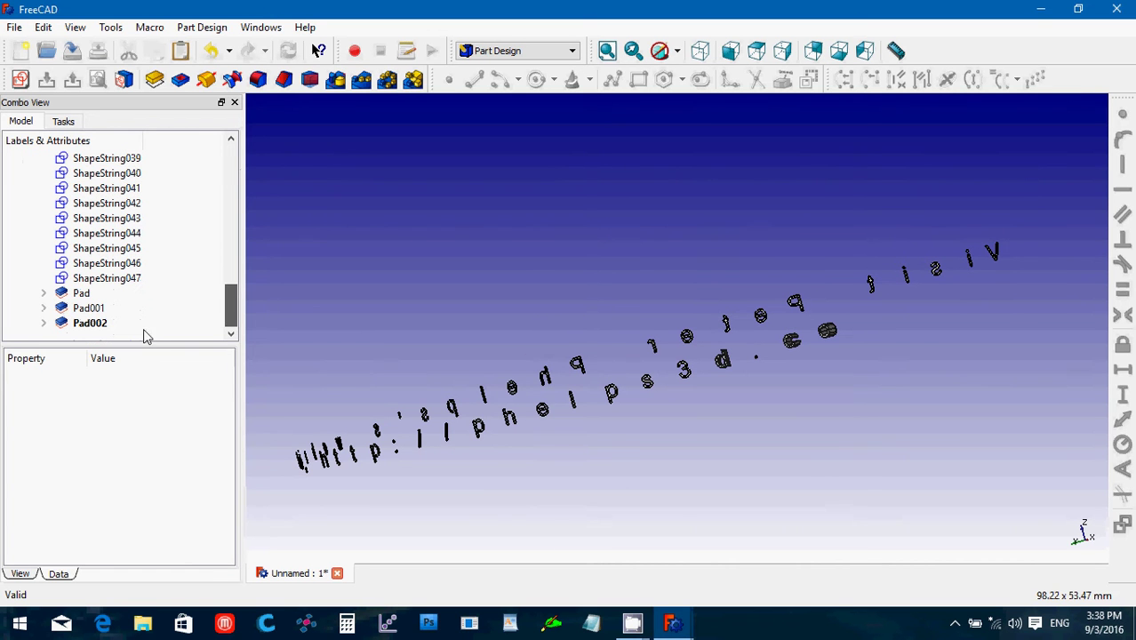
double_click(85, 293)
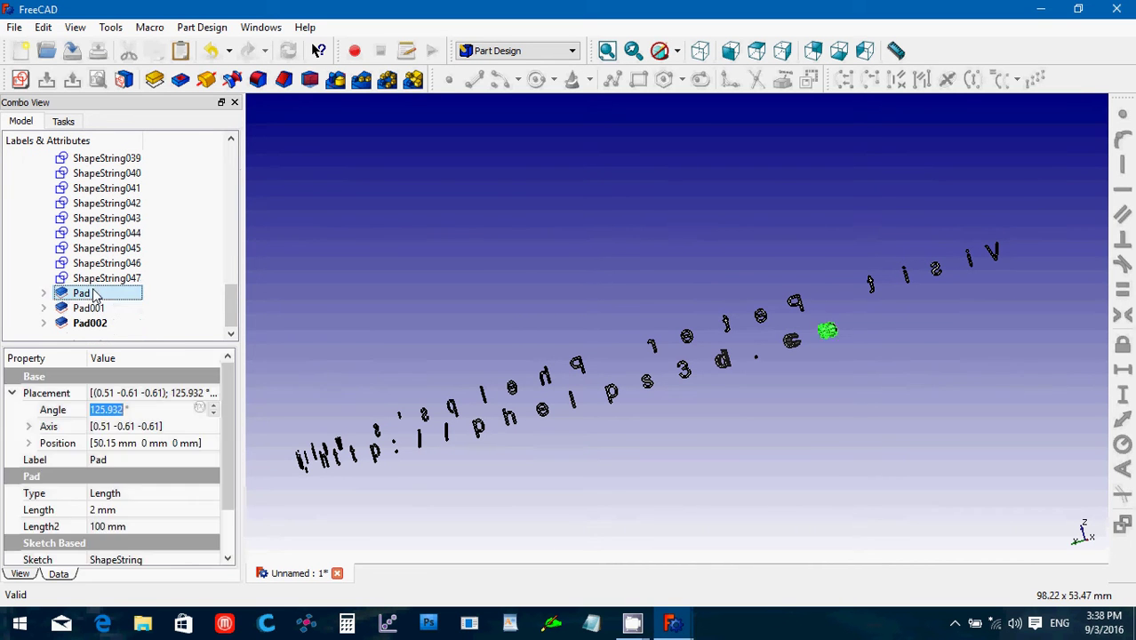
click(27, 281)
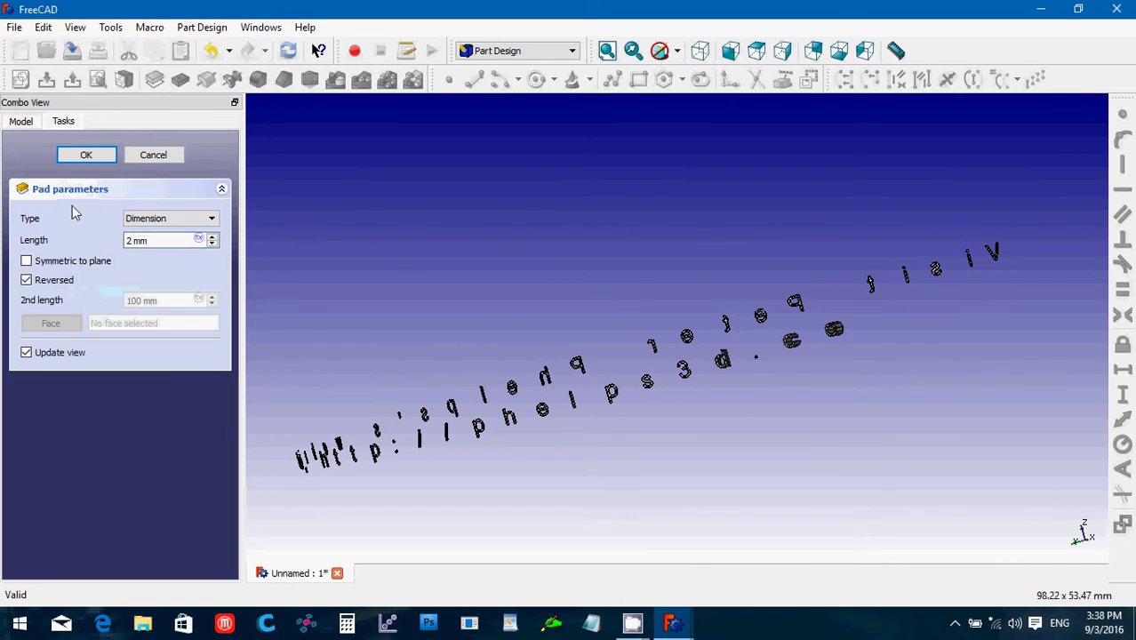
key(Return)
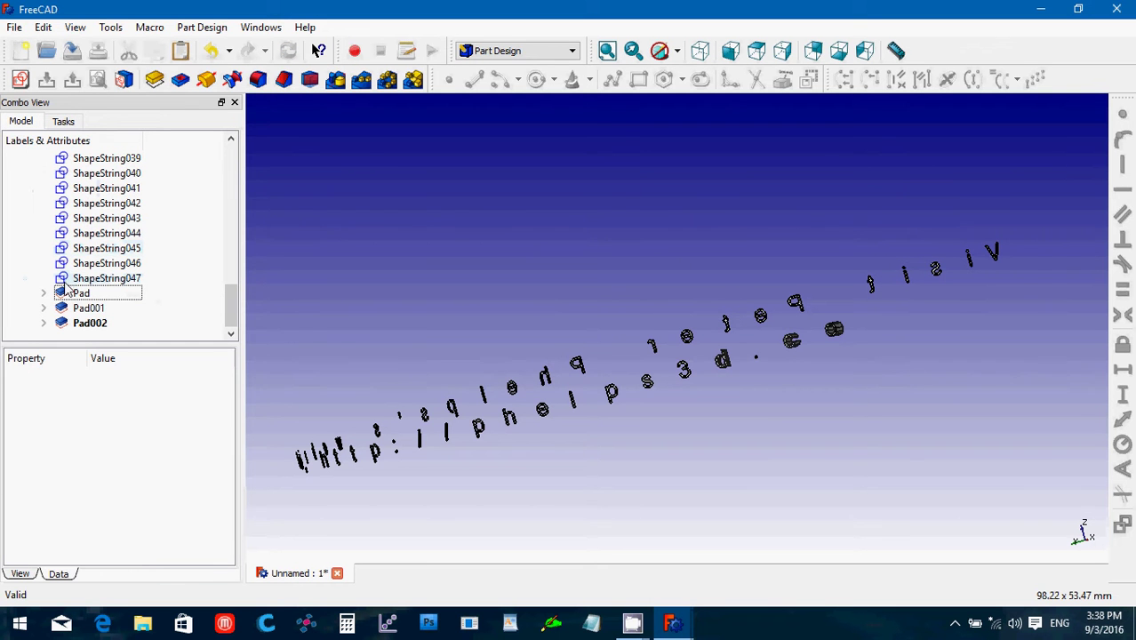
- Edit the second letter's pad, Pad001, and reverse its direction
click(66, 311)
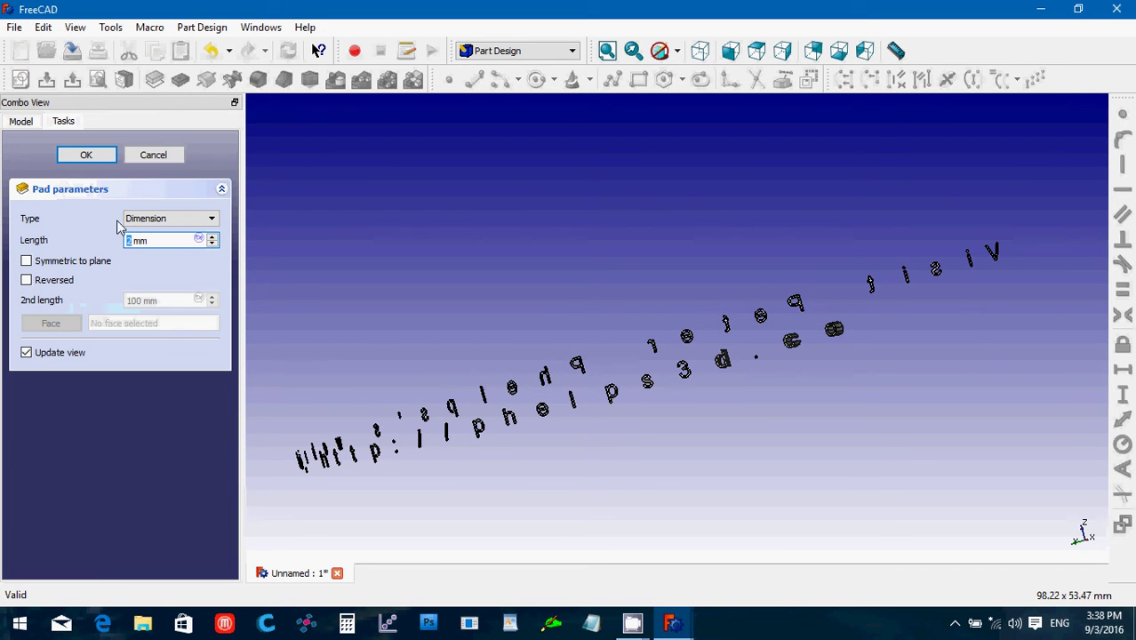
click(25, 280)
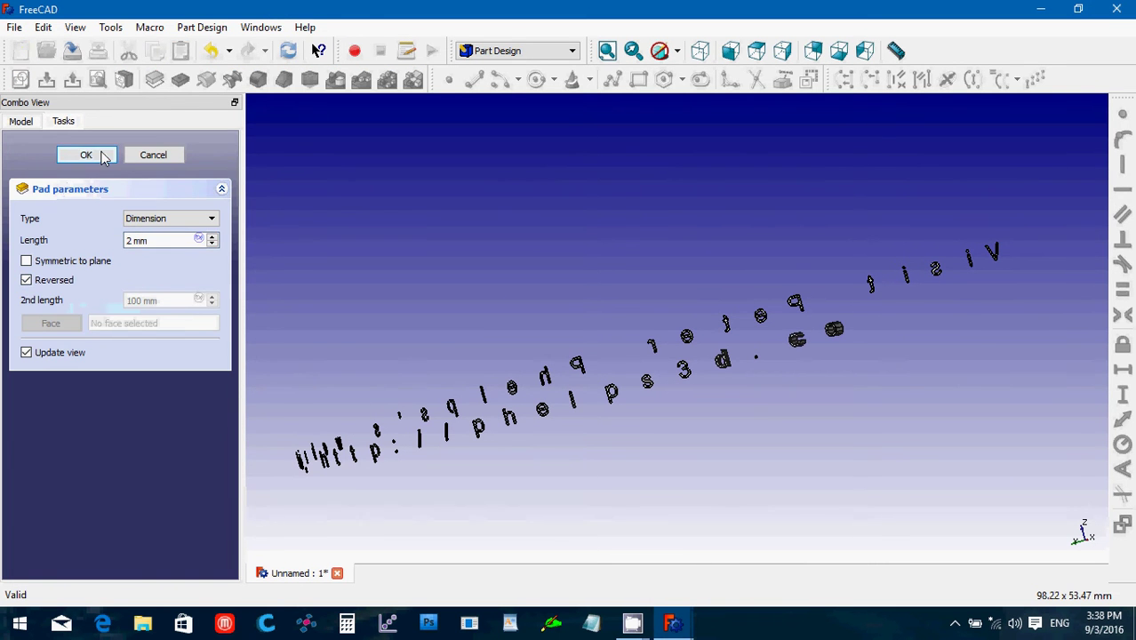
click(86, 155)
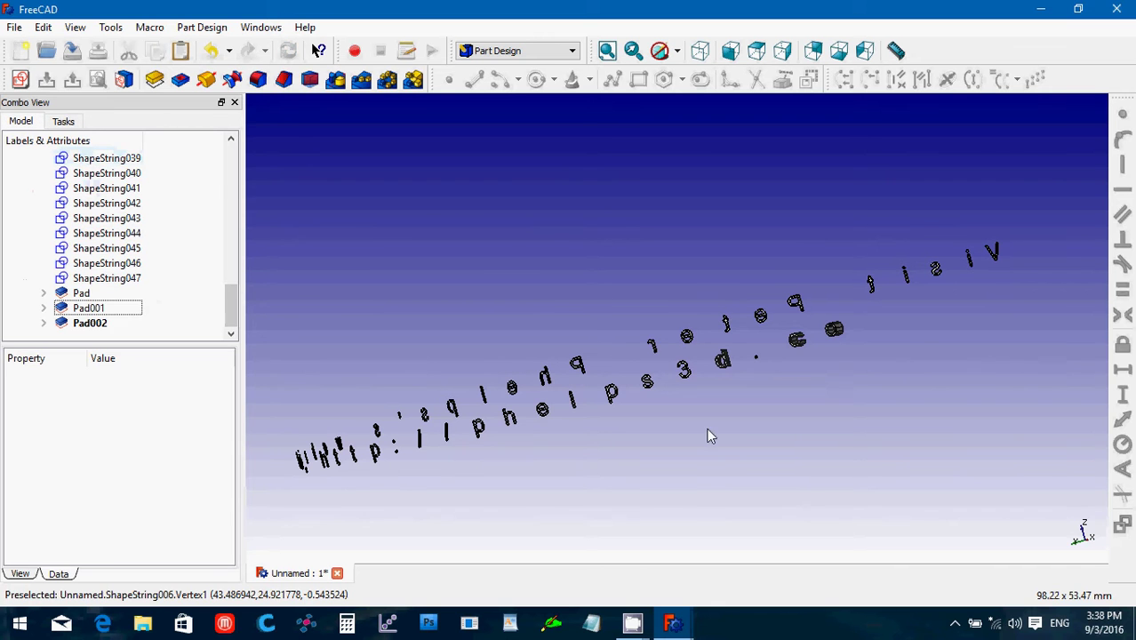
- Delete the three pads Pad, Pad001 and Pad002 from the model
middle_drag(933, 302, 964, 535)
middle_drag(640, 201, 774, 192)
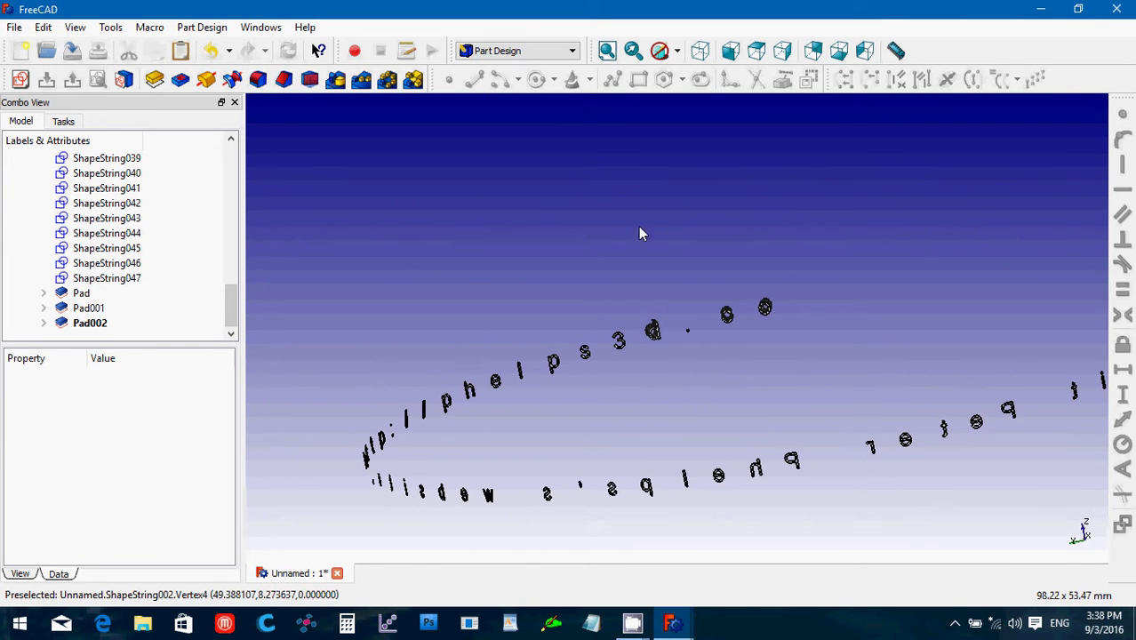
middle_drag(631, 267, 657, 293)
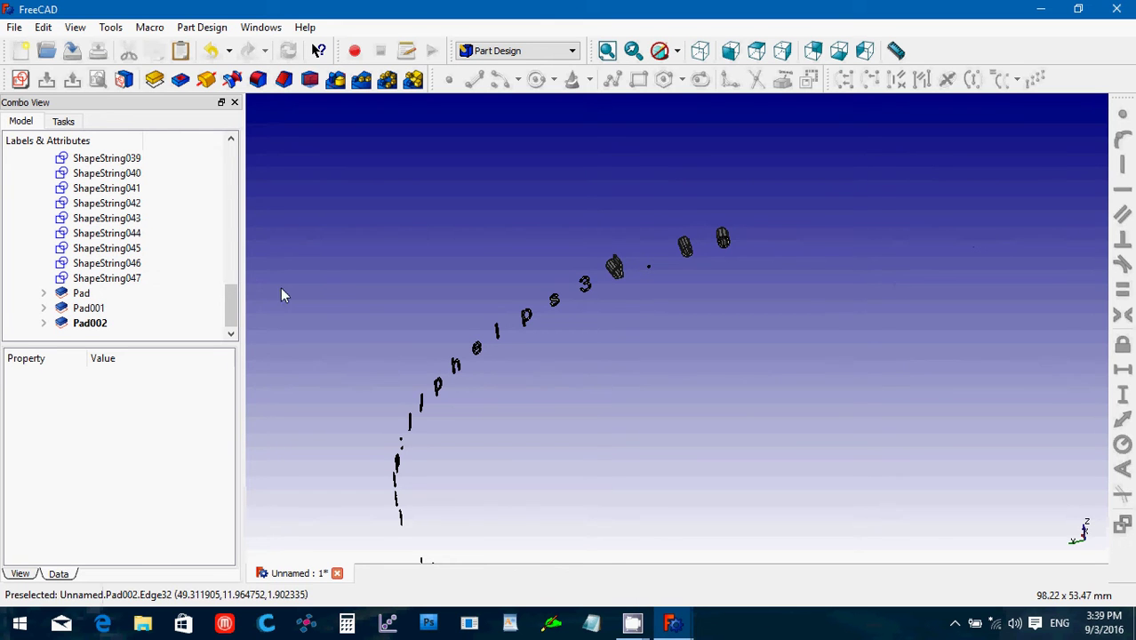
click(114, 321)
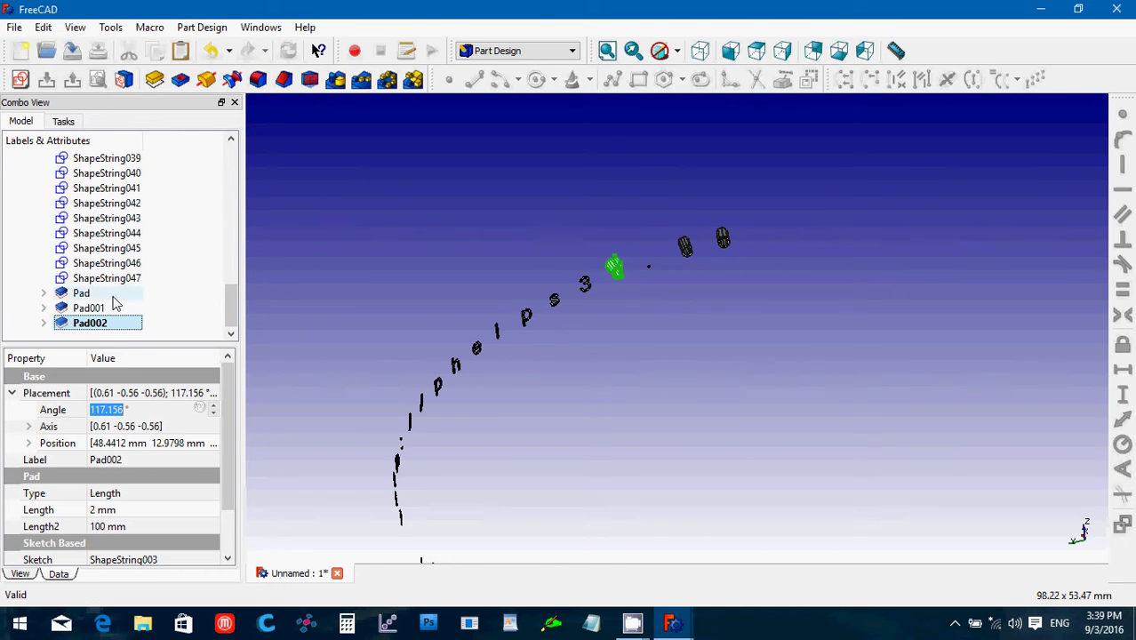
shift+click(113, 299)
key(Delete)
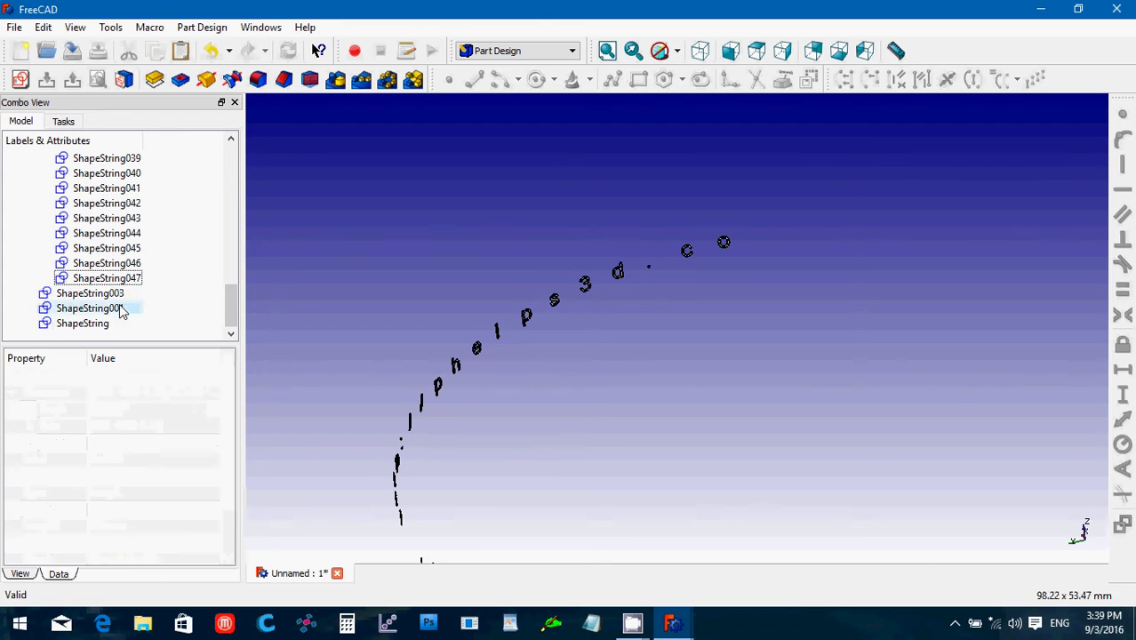
- Delete the FcString group and the three leftover ShapeString objects, emptying the document
scroll(223, 216, up, 12)
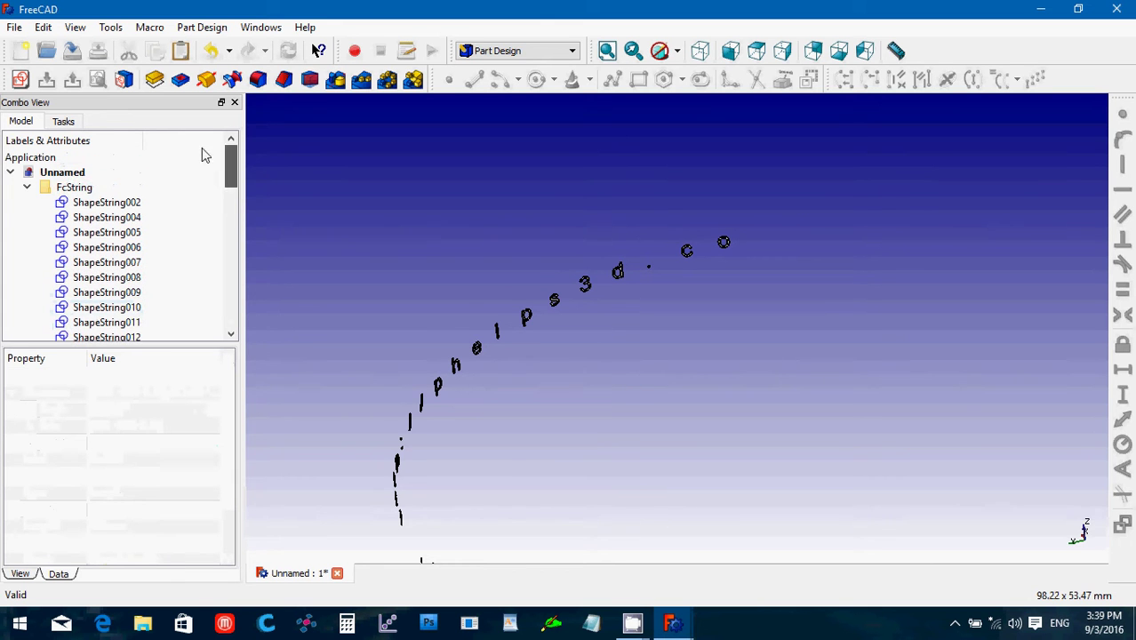
click(86, 189)
key(Delete)
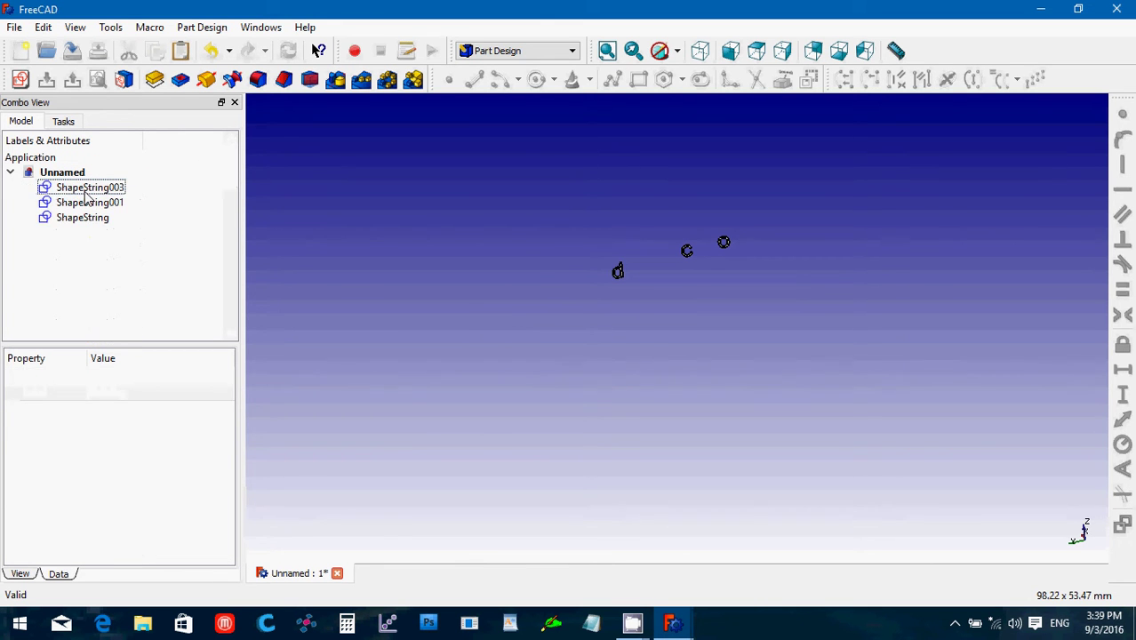
click(85, 189)
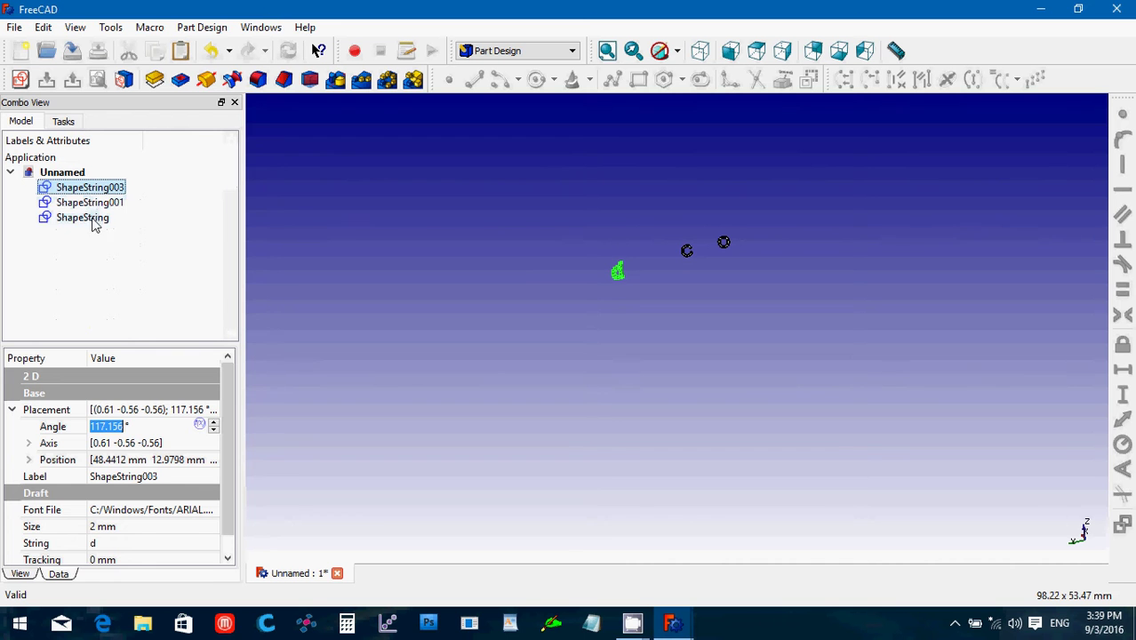
shift+click(93, 222)
key(Delete)
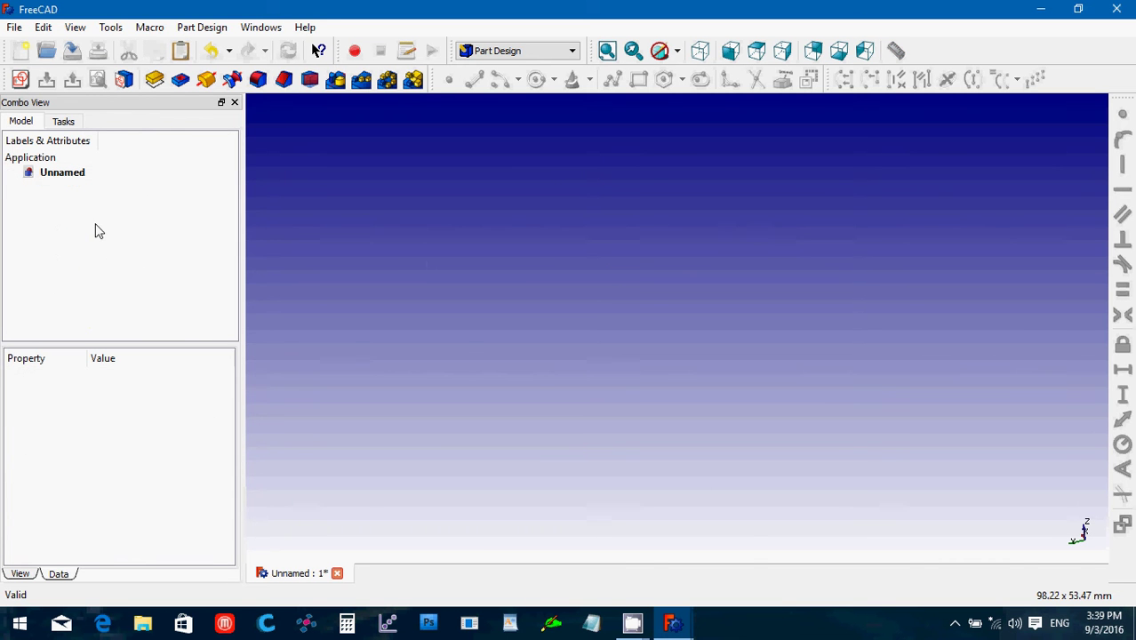
- Bring back the FCCircularText window, choose the Helix option and set the step of helix to 10
mouse_move(688, 622)
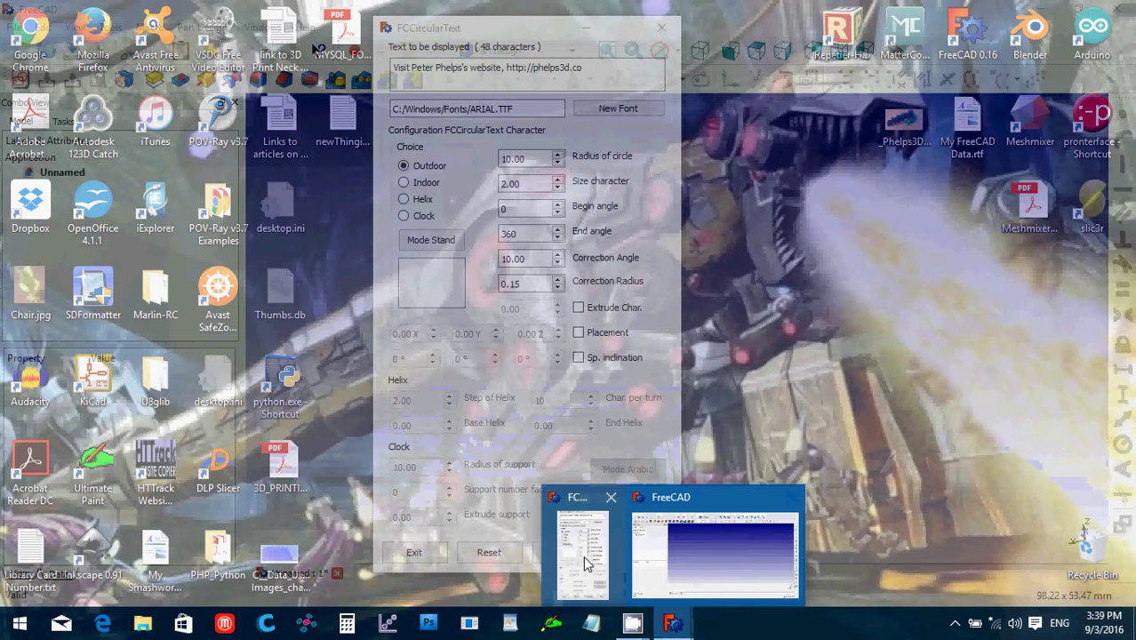
click(583, 556)
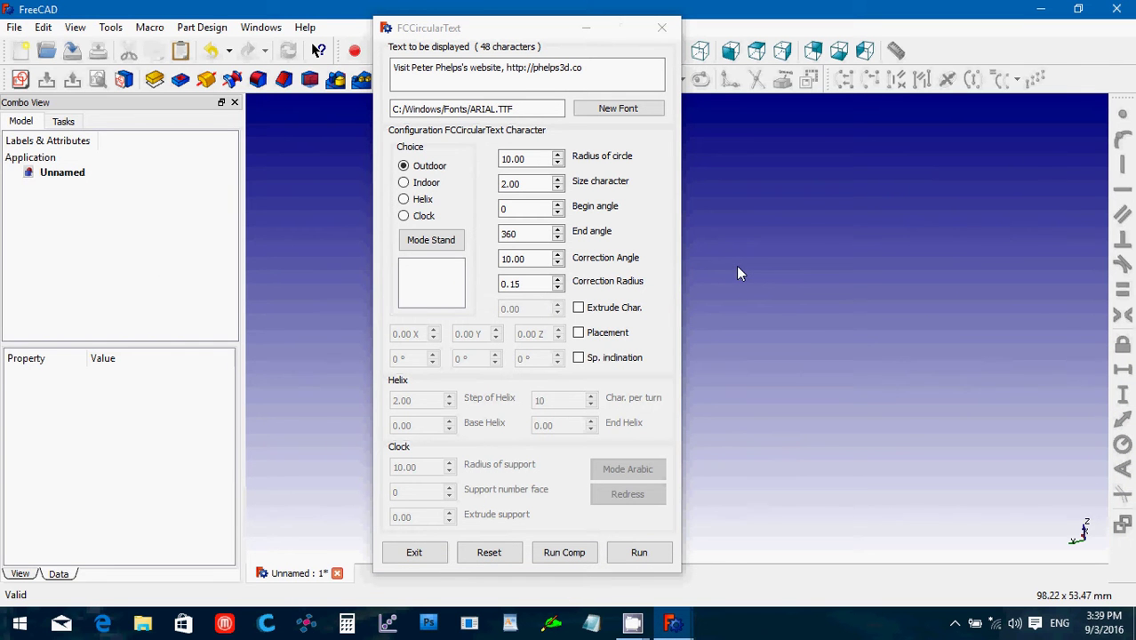
click(404, 200)
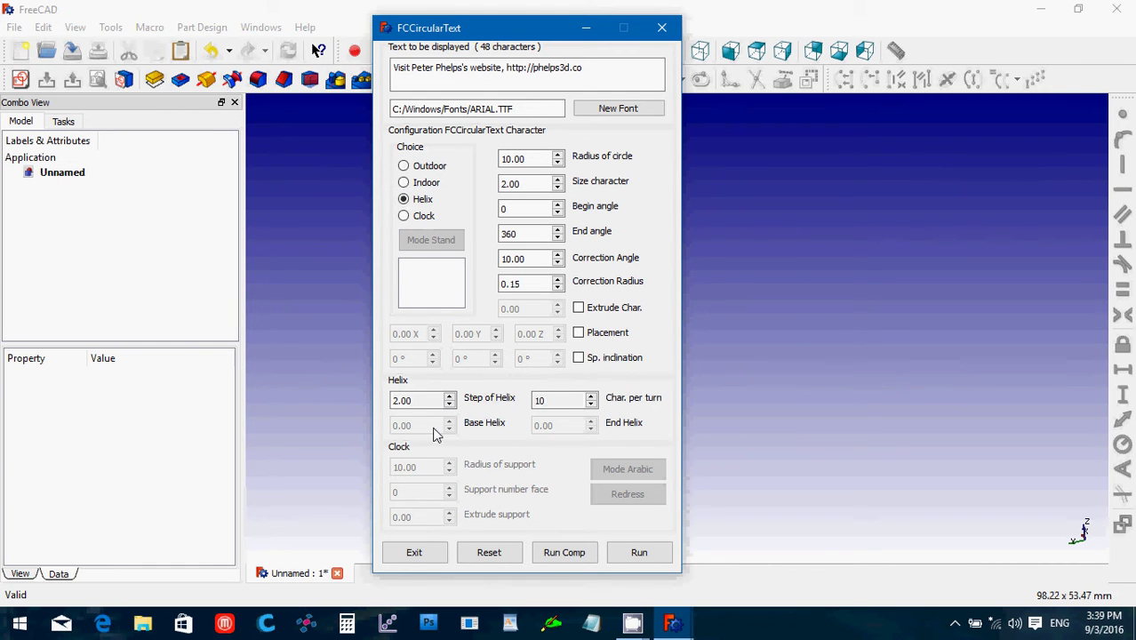
double_click(426, 402)
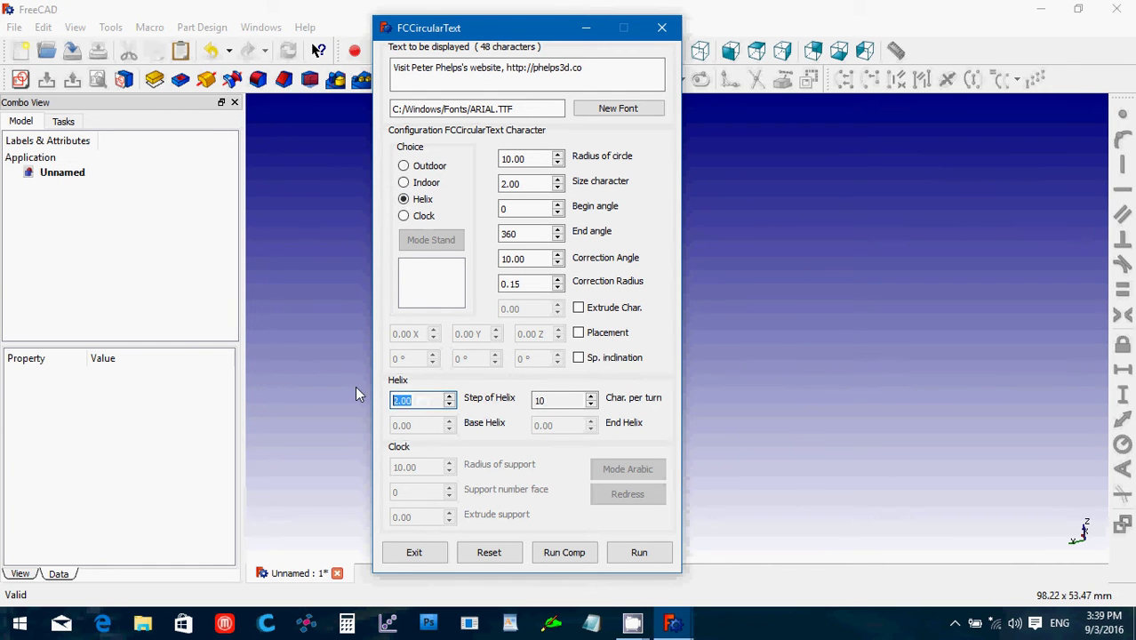
text(5)
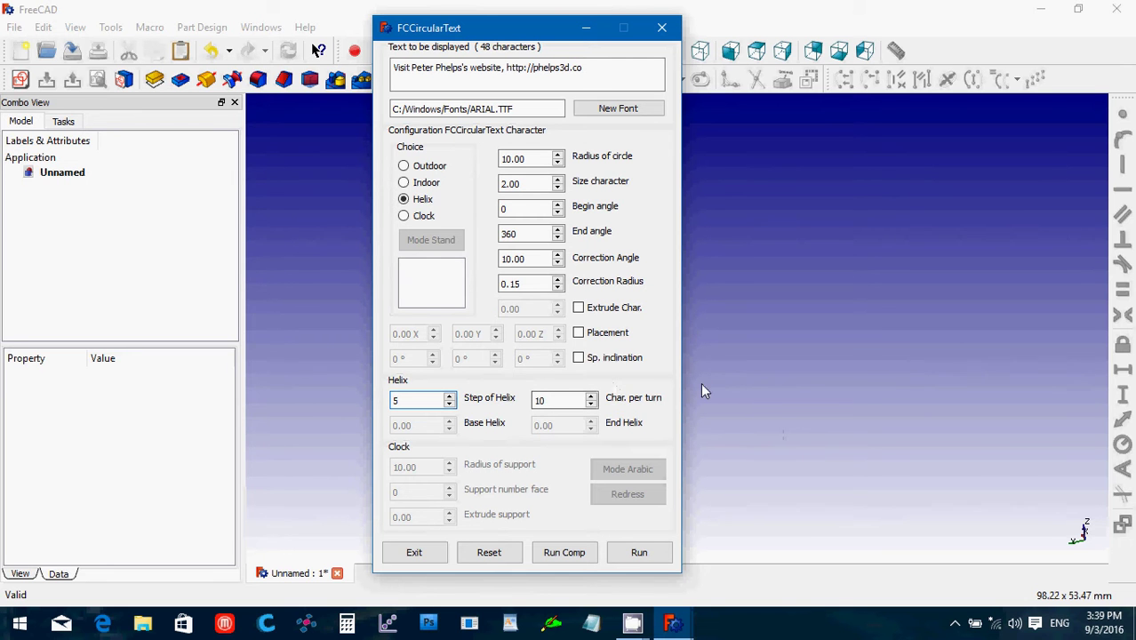
double_click(417, 402)
text(10)
- Set the radius of circle to 40 and run the macro to generate the helical text
click(549, 159)
double_click(549, 160)
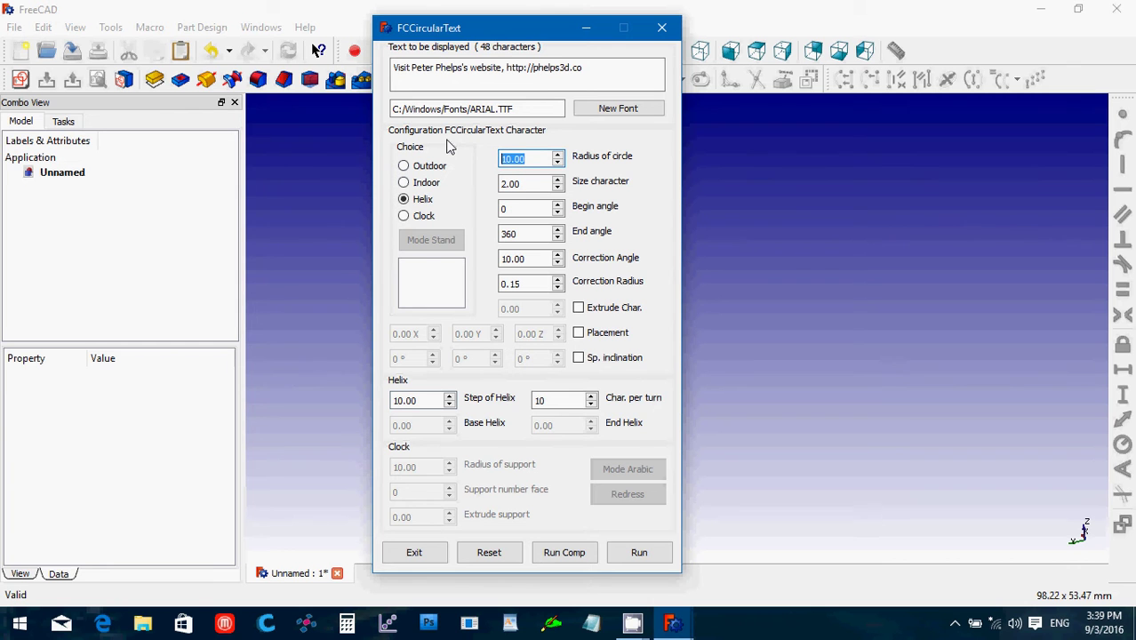
text(30)
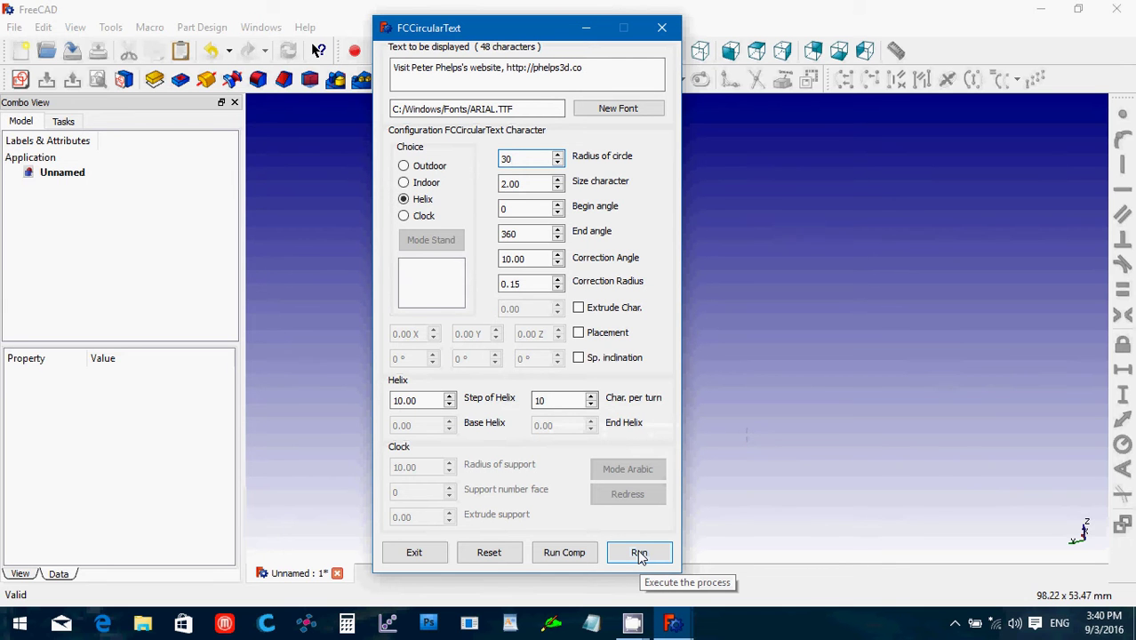
double_click(508, 158)
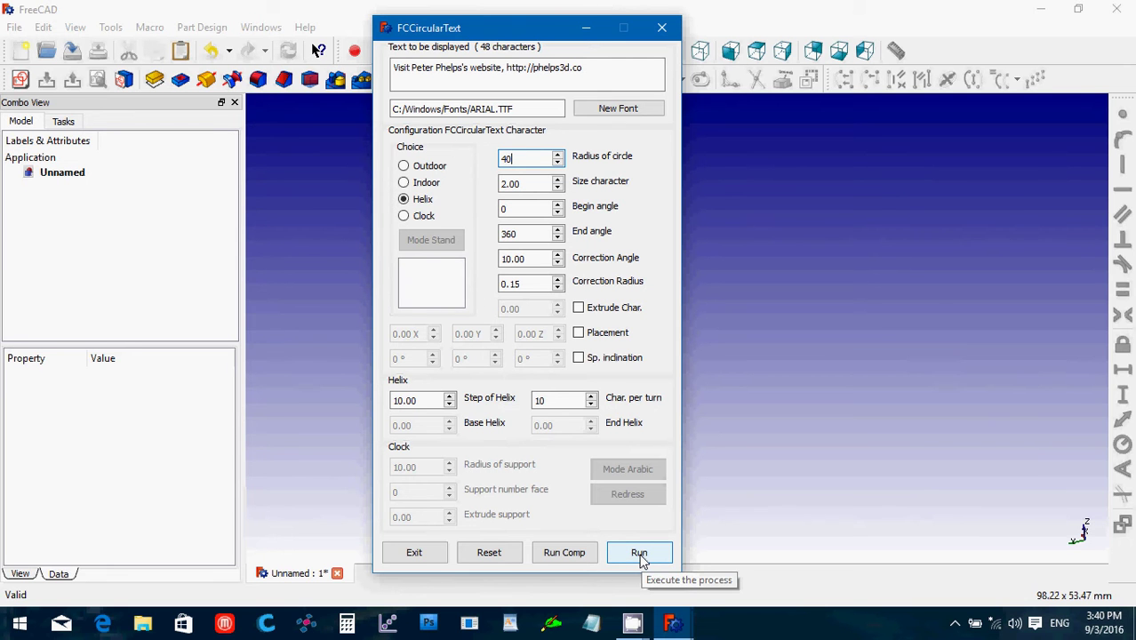
click(640, 553)
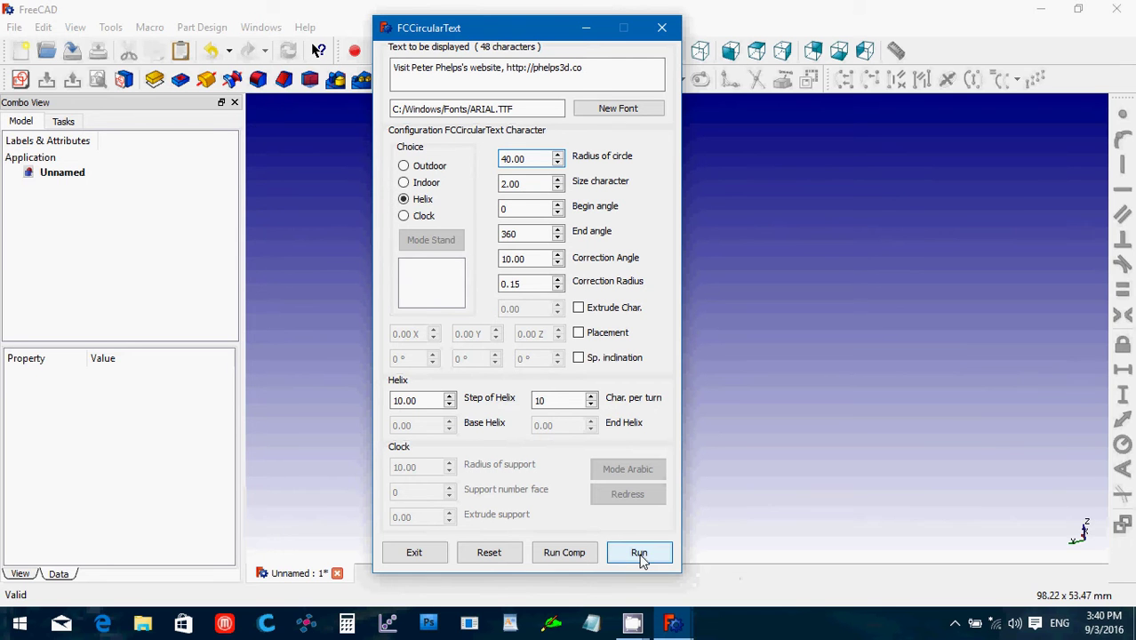
click(637, 550)
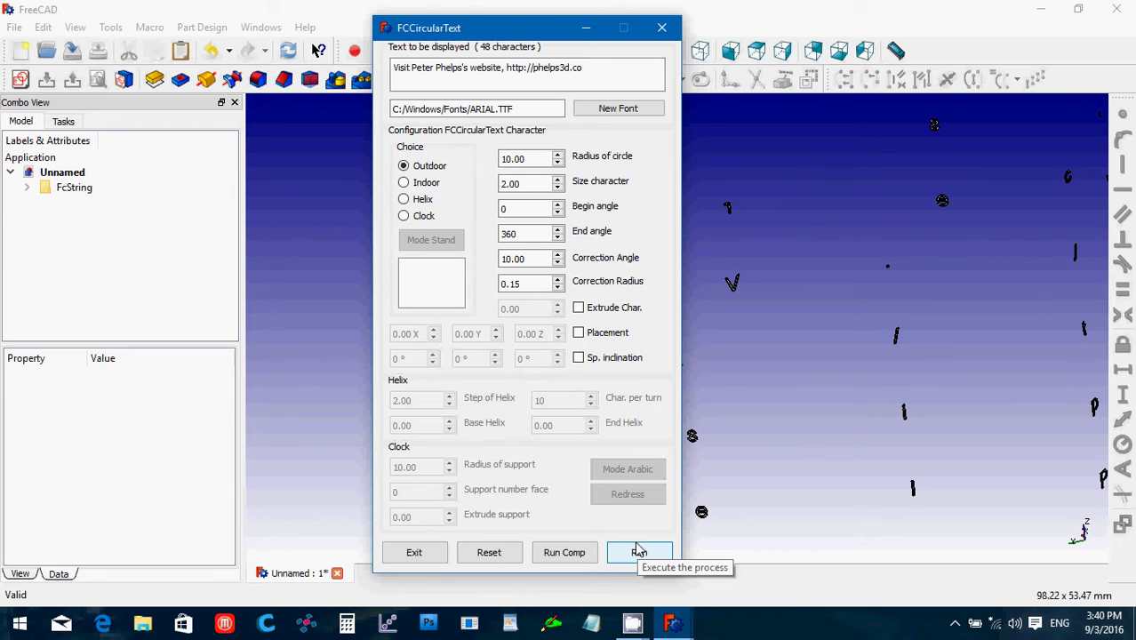
- Minimize the FCCircularText window and examine the helical text arrangement from several sides
click(273, 286)
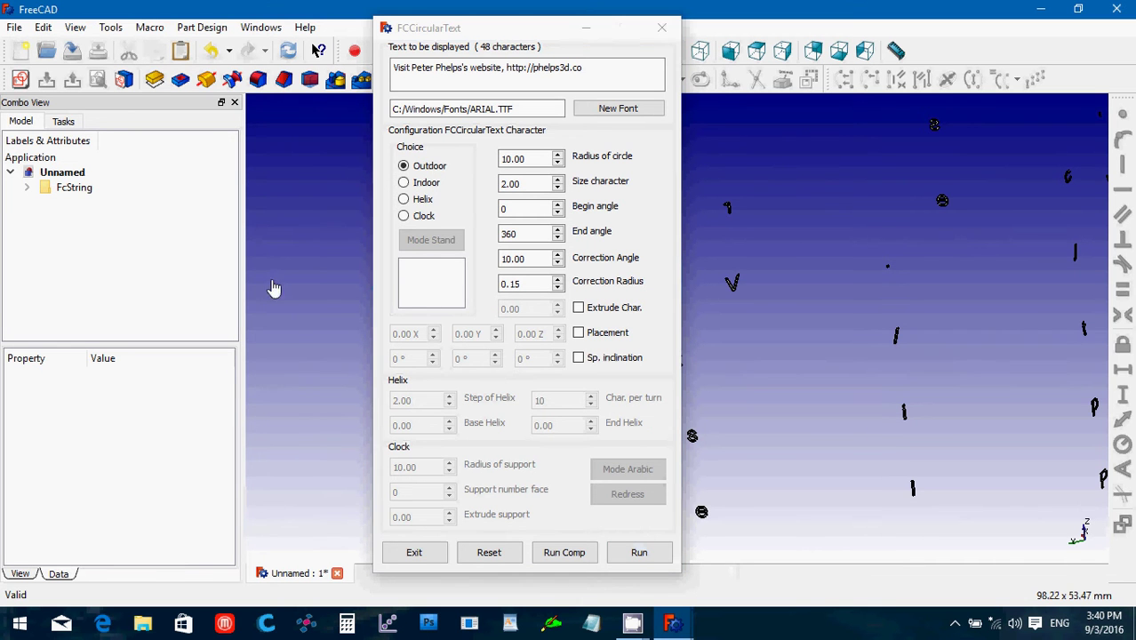
click(584, 34)
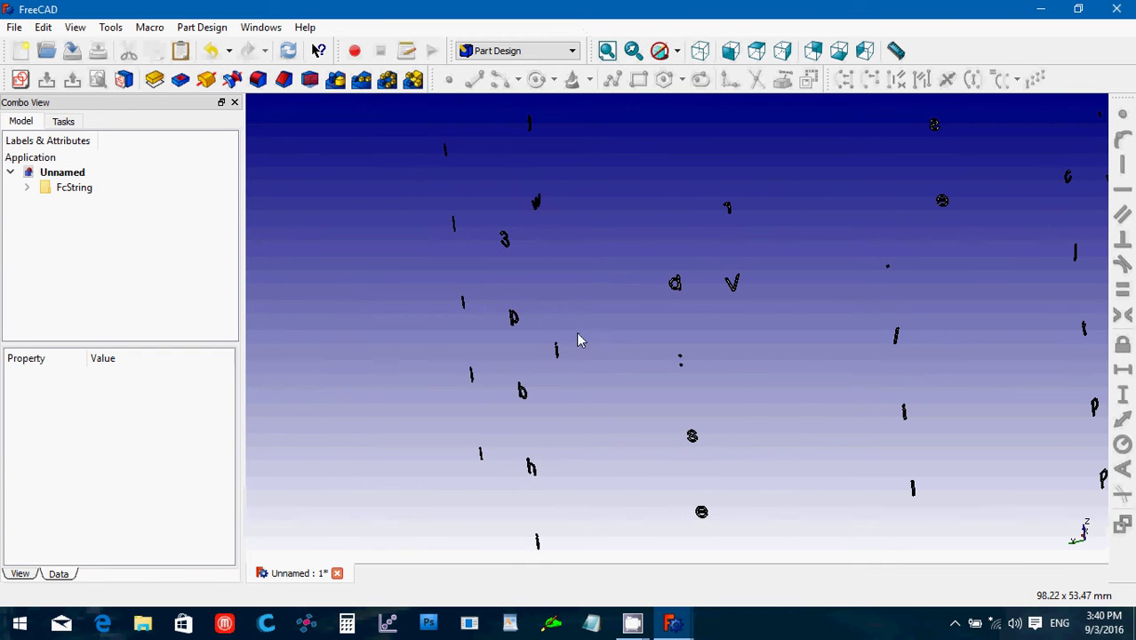
scroll(578, 340, down, 5)
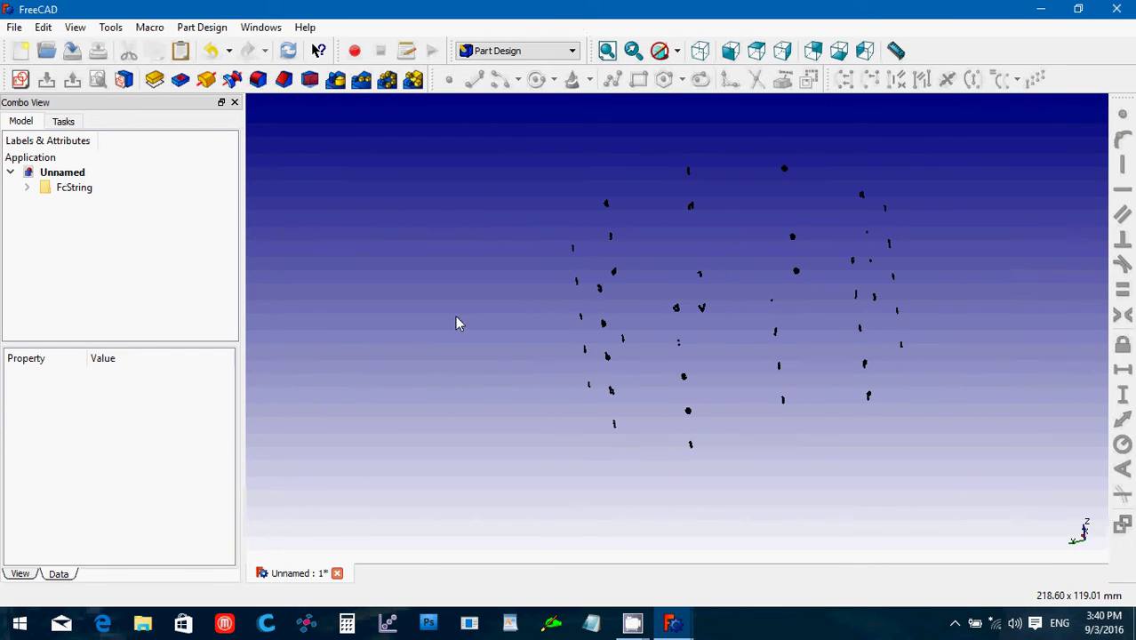
middle_drag(429, 313, 568, 304)
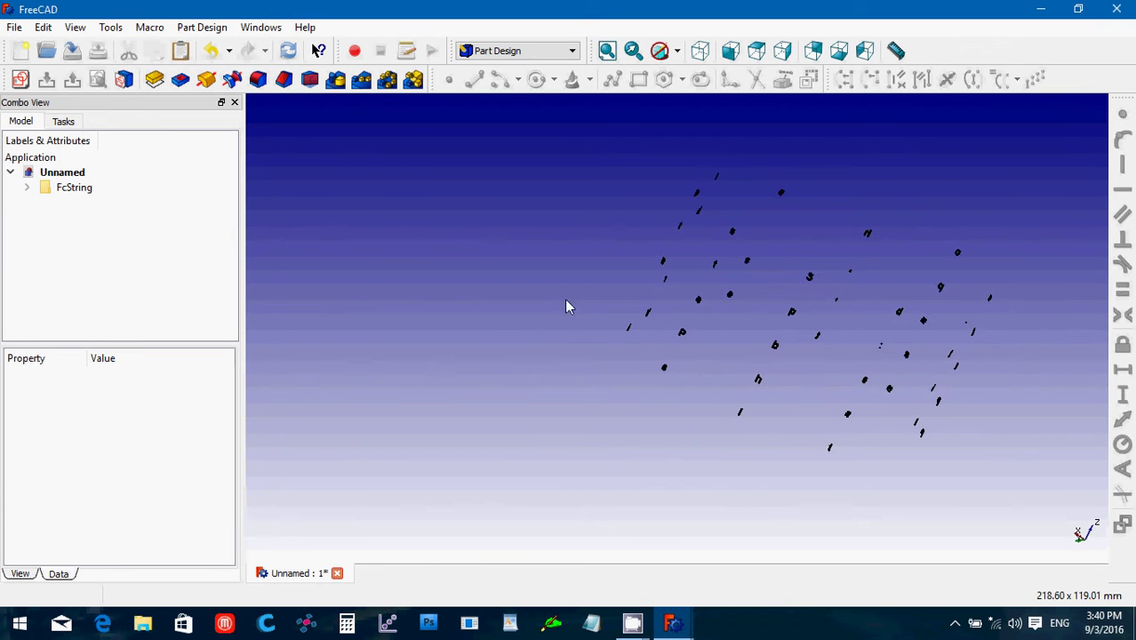
middle_drag(634, 335, 730, 377)
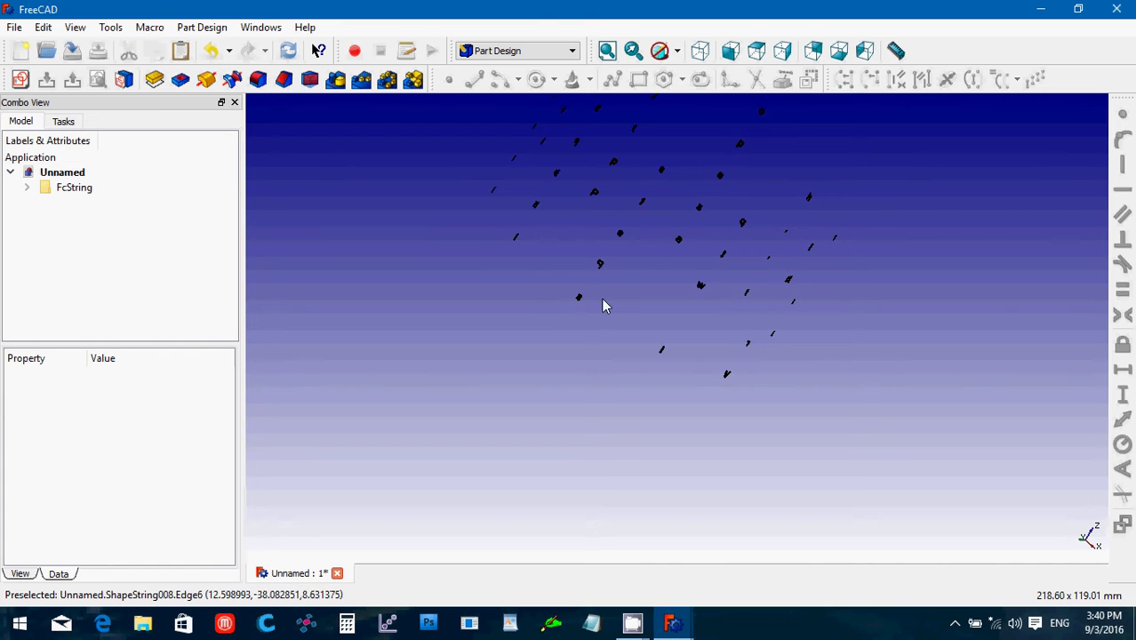
middle_drag(604, 304, 751, 360)
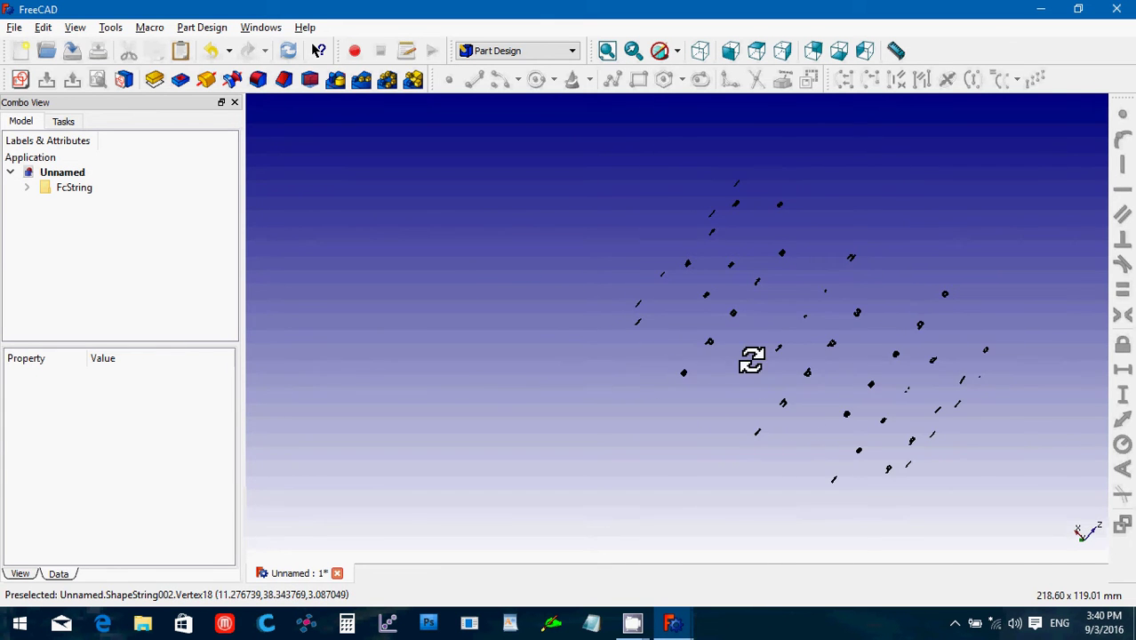
middle_drag(711, 210, 606, 223)
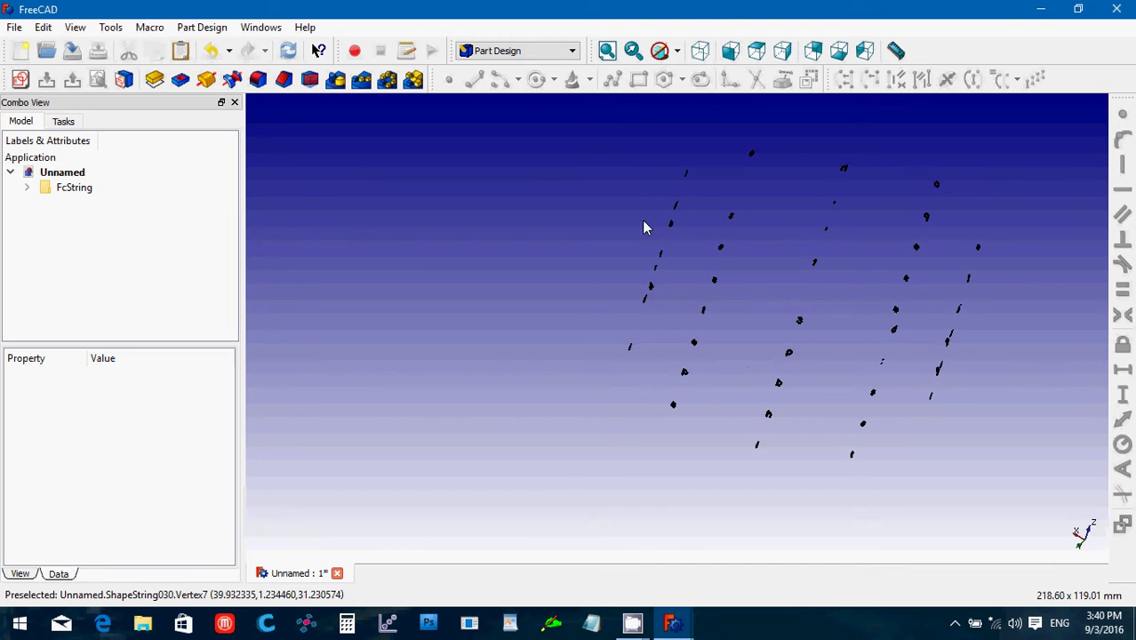
middle_drag(849, 310, 505, 356)
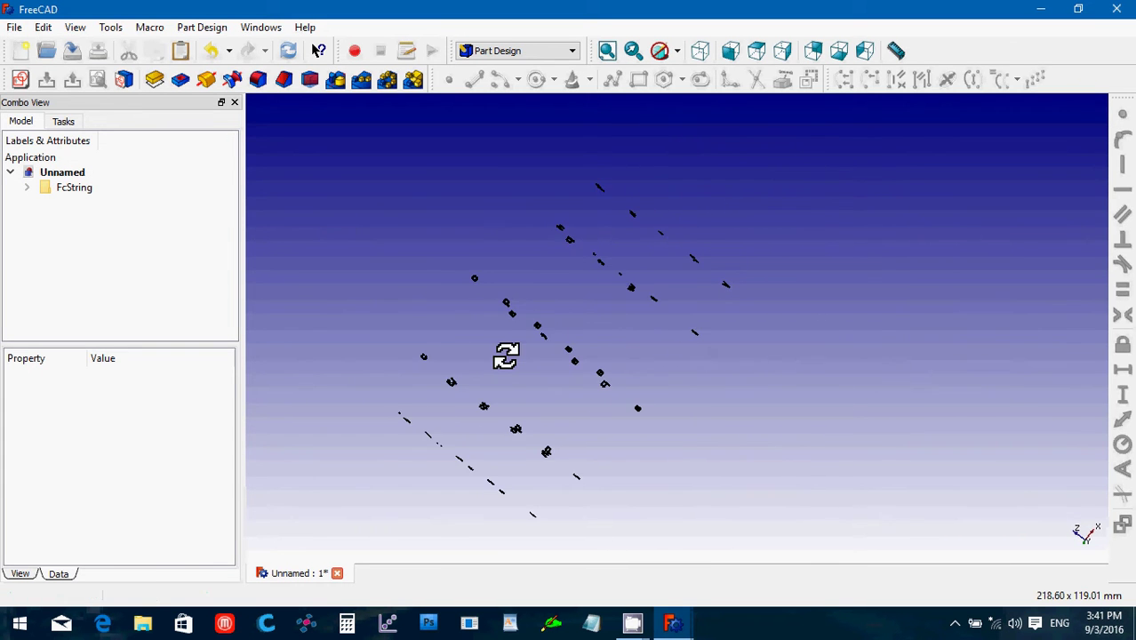
middle_drag(685, 220, 854, 302)
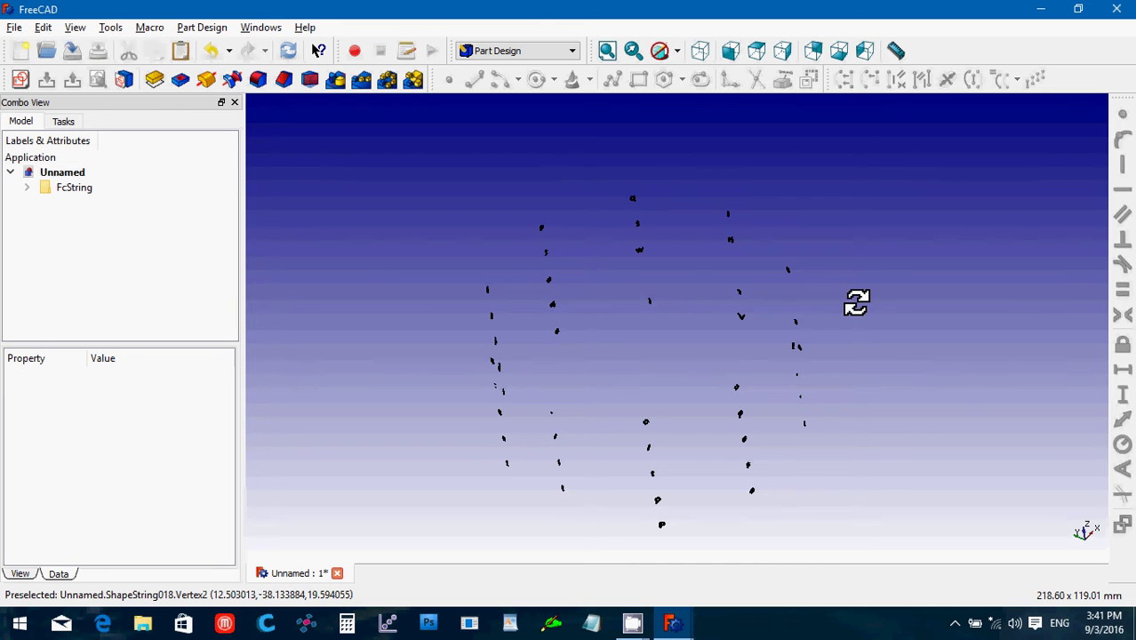
middle_drag(428, 301, 622, 353)
middle_drag(678, 286, 606, 341)
middle_drag(851, 221, 710, 167)
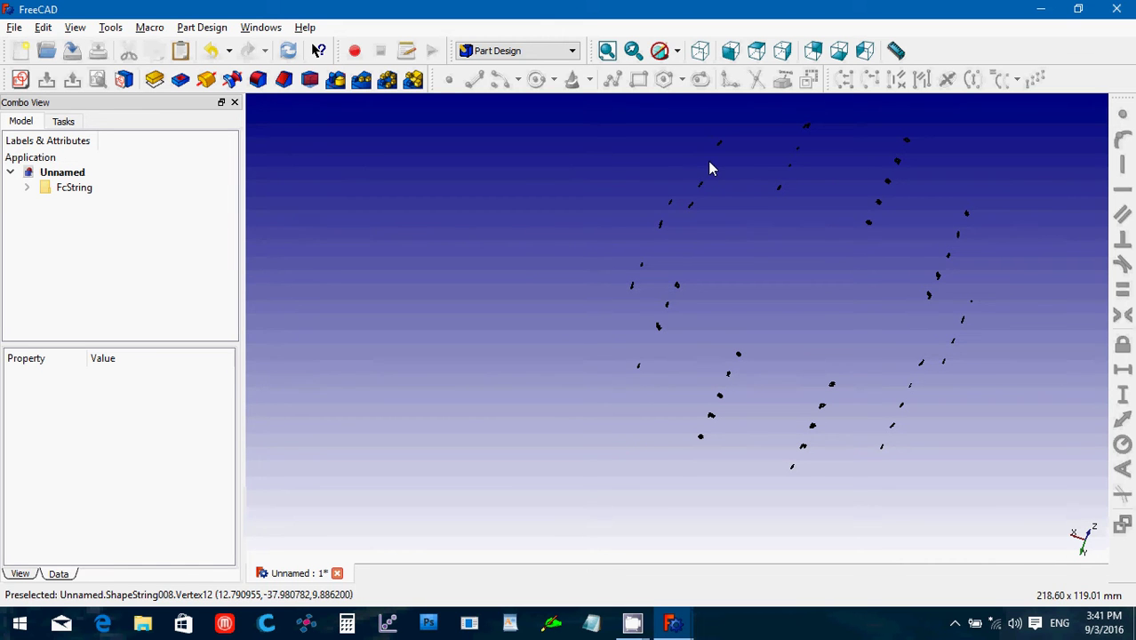
- Delete the helical text's FcString group and bring back the FCCircularText window
click(71, 190)
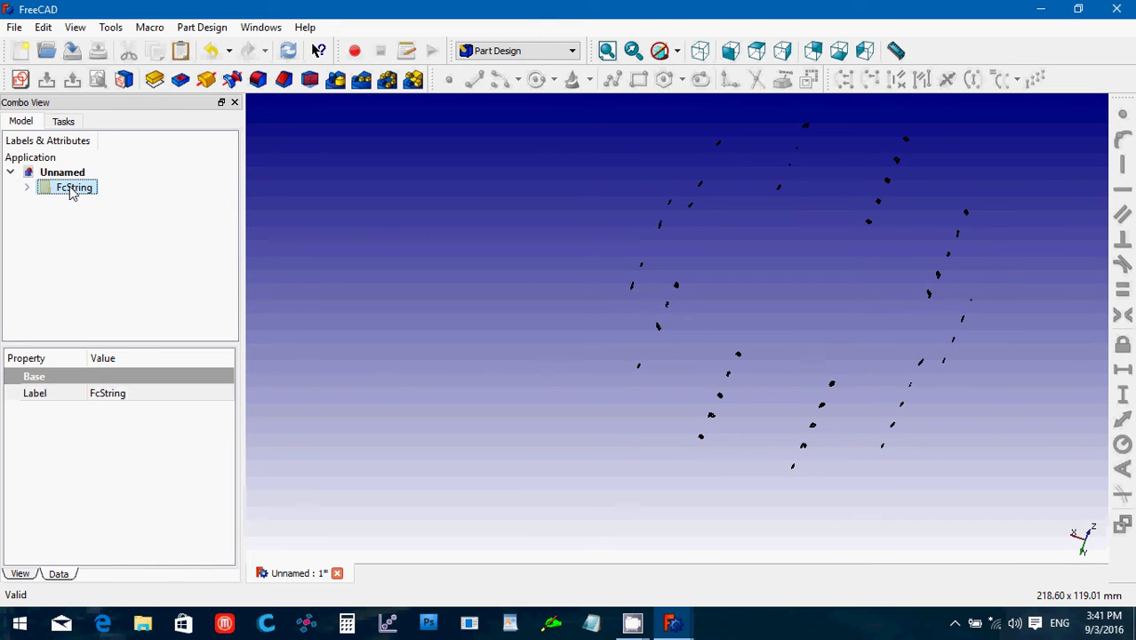
key(Delete)
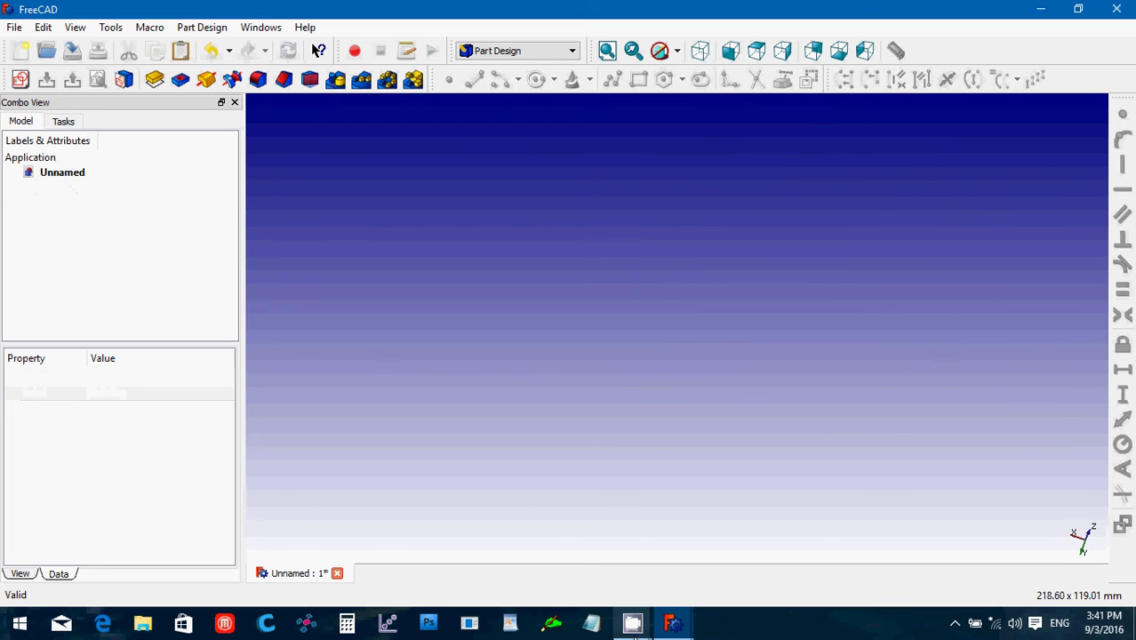
mouse_move(685, 629)
click(581, 545)
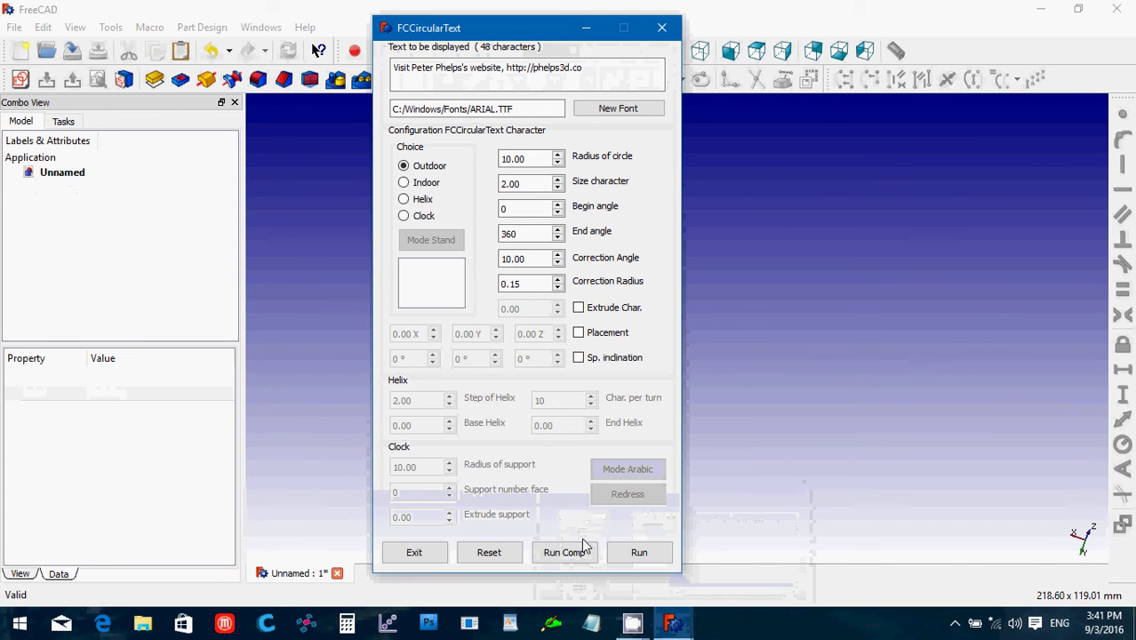
- Choose the Clock option in FCCircularText and set the radius of circle to 40 and the character size to 6
click(404, 216)
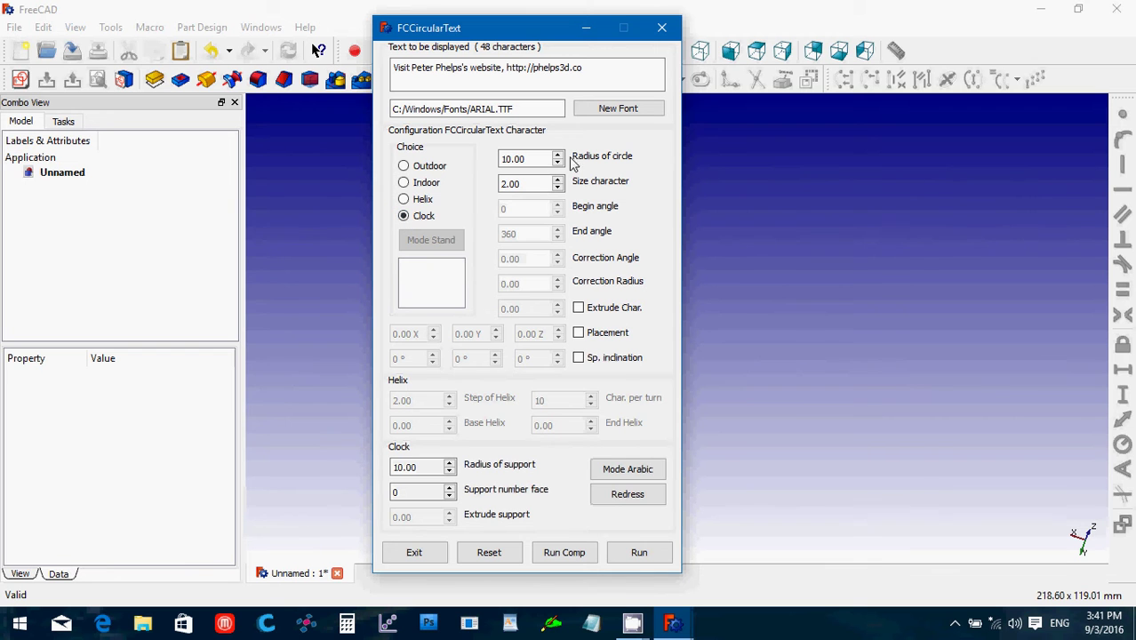
double_click(540, 159)
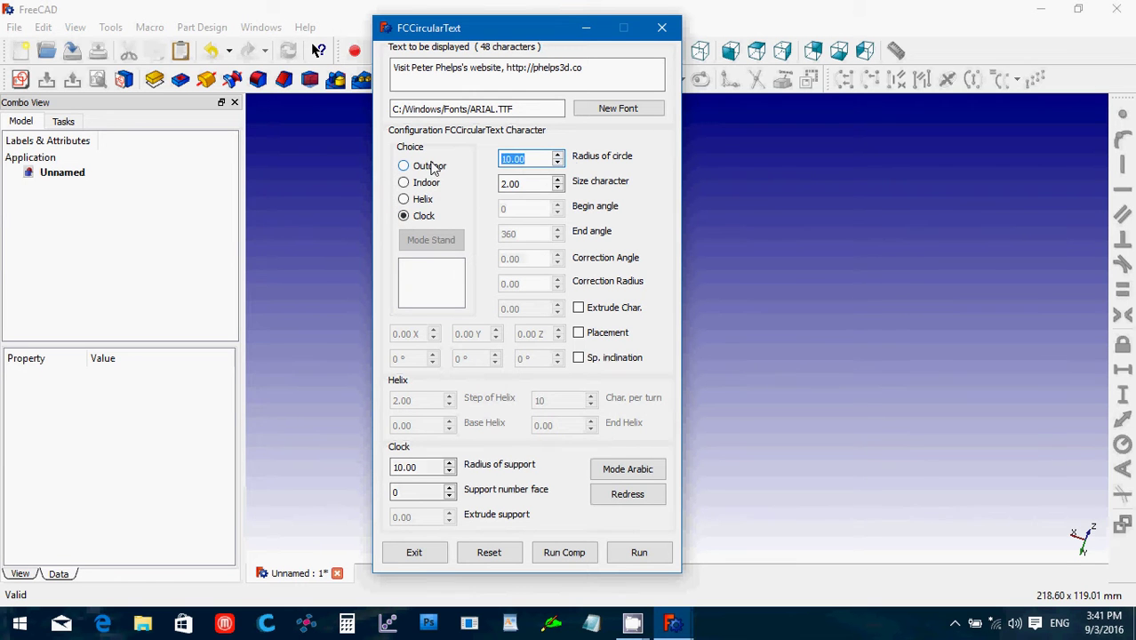
text(6)
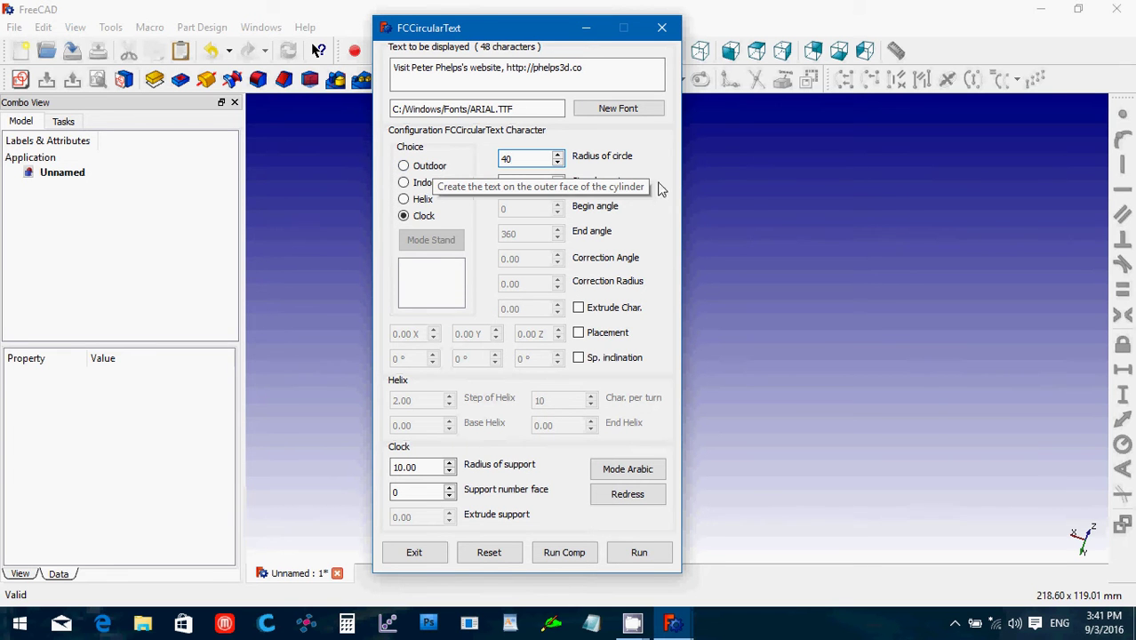
click(536, 184)
key(ctrl+a)
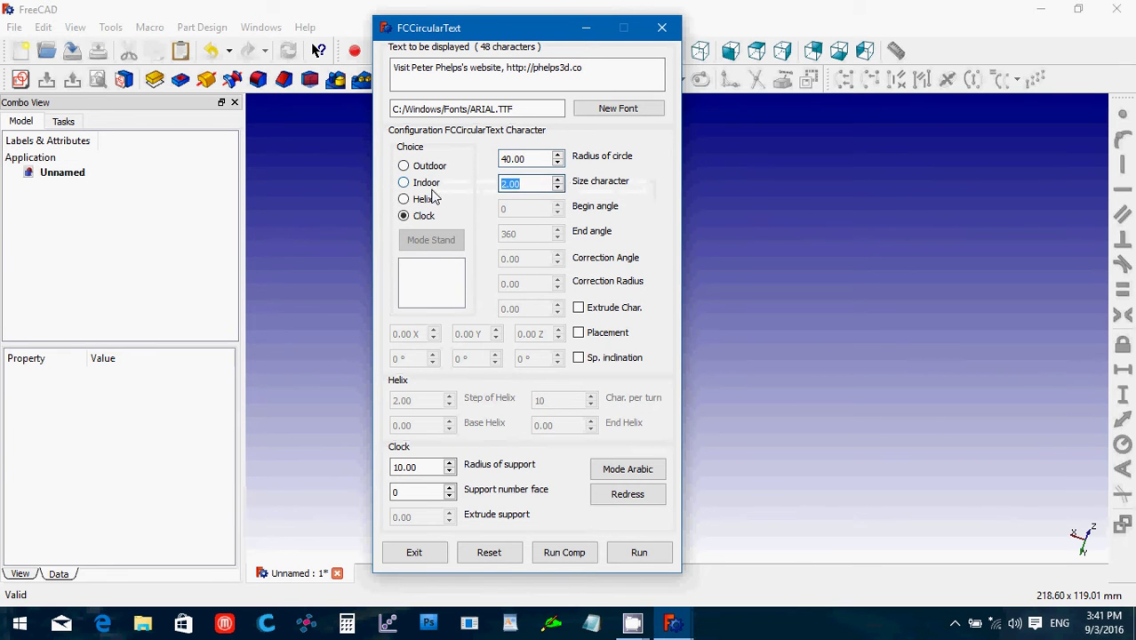
text(6)
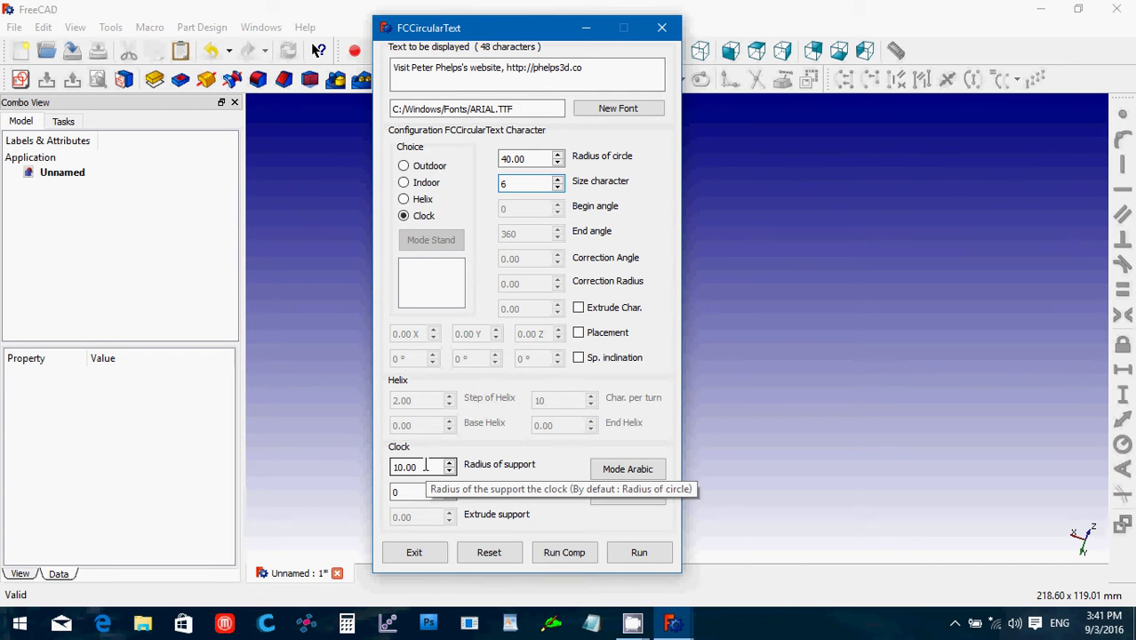
- Set the clock's radius of support to 40, run the macro to generate the clock numerals, and minimize the FCCircularText window
click(426, 466)
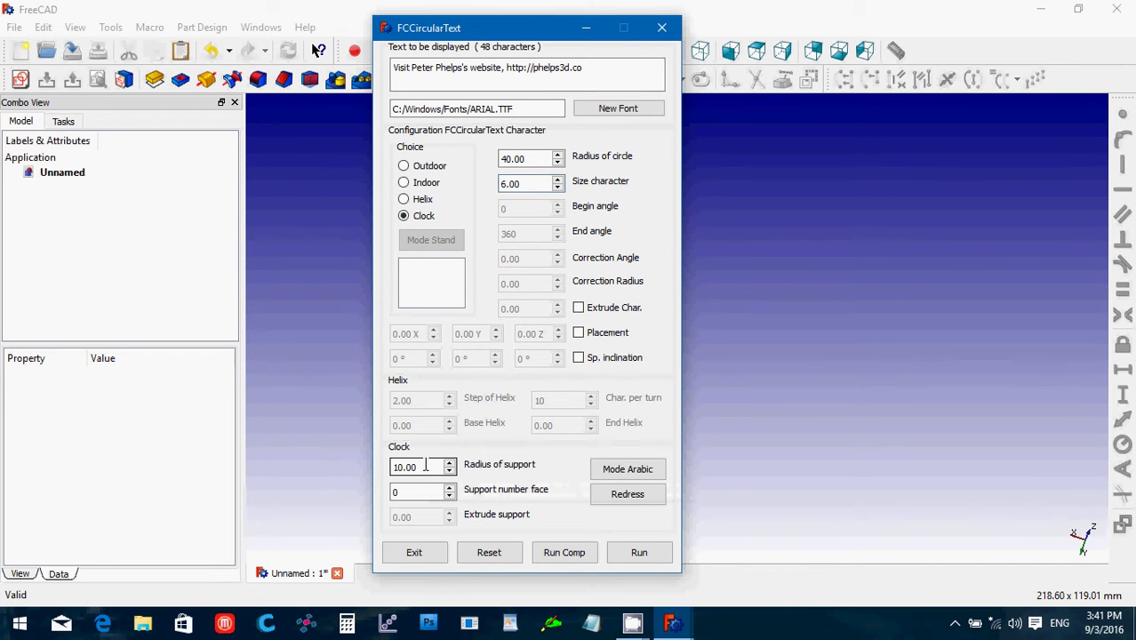
drag(426, 466, 368, 471)
text(40)
click(639, 558)
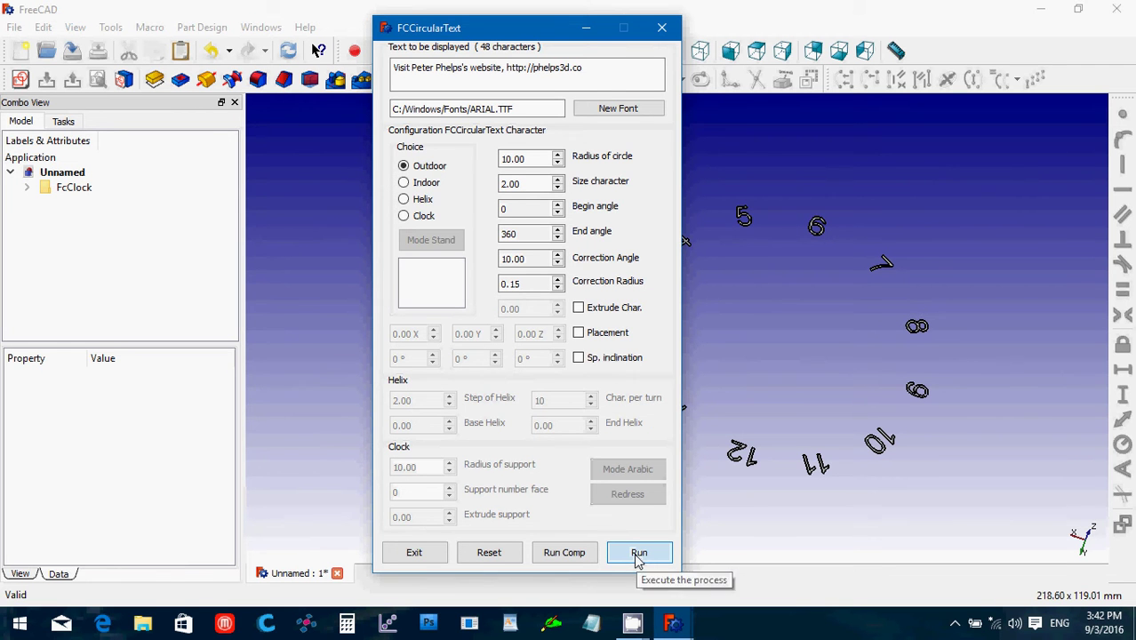
click(586, 29)
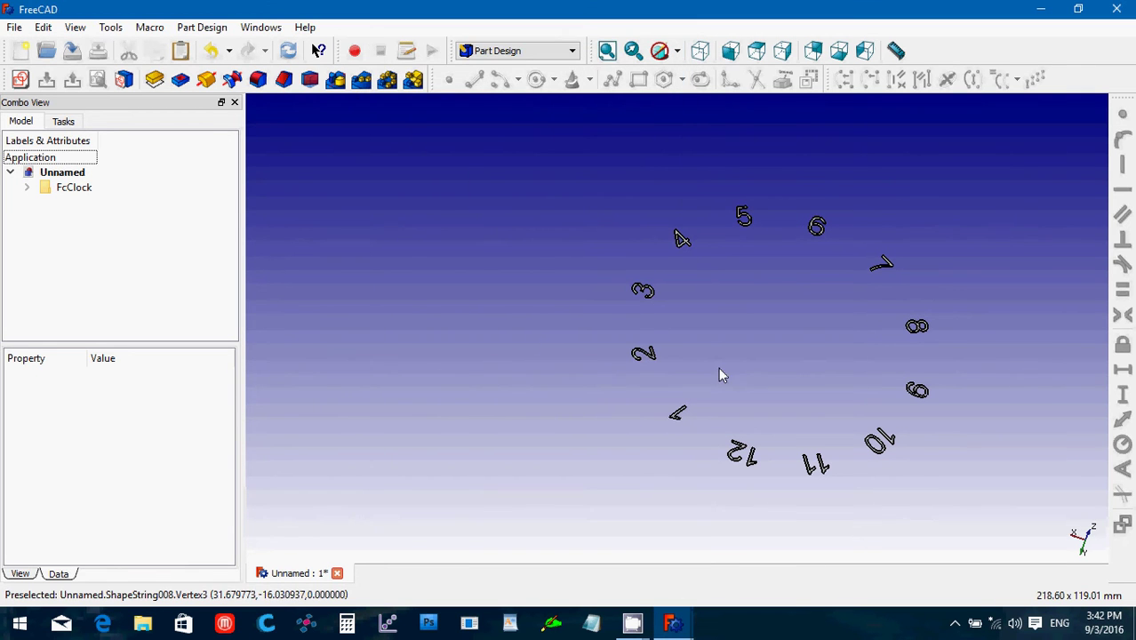
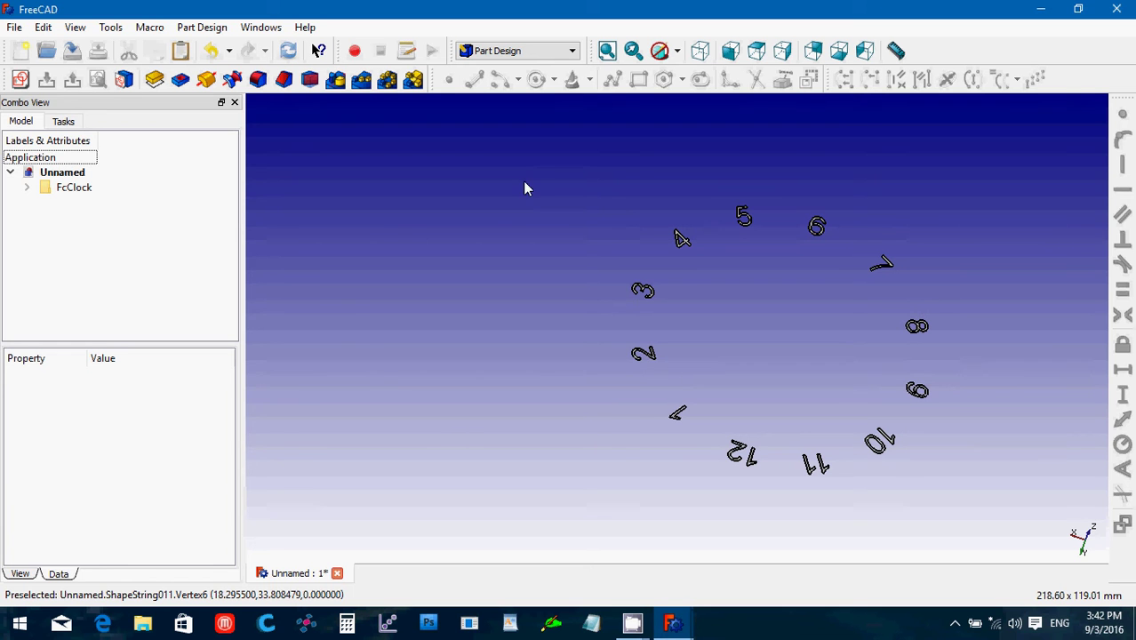
- Delete the clock's FcClock group and bring back the FCCircularText window
click(65, 192)
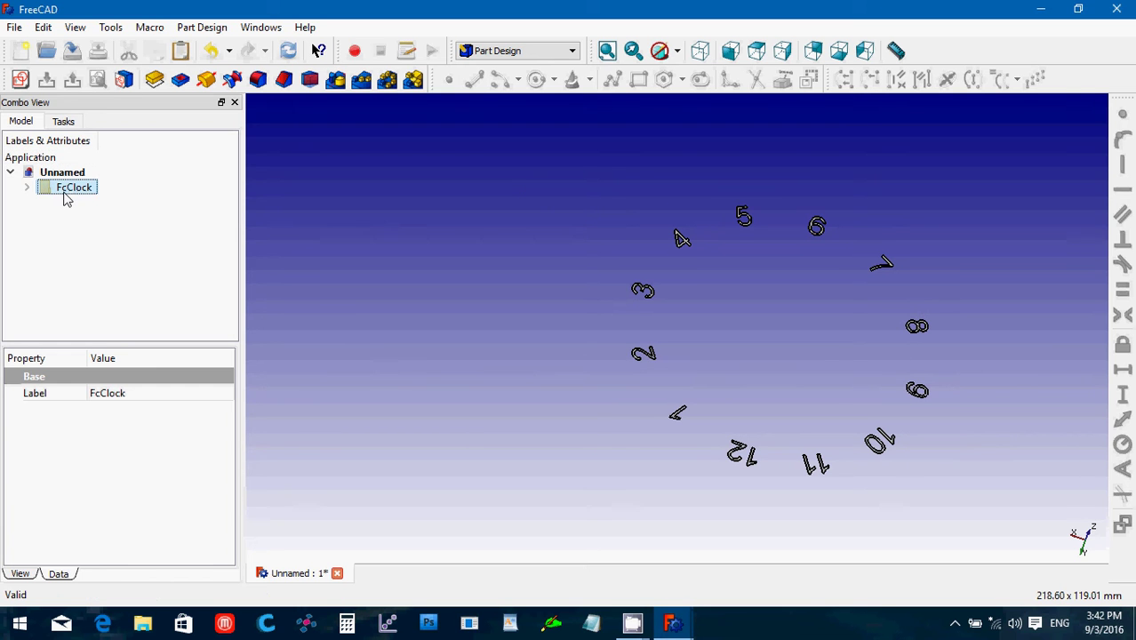
key(Delete)
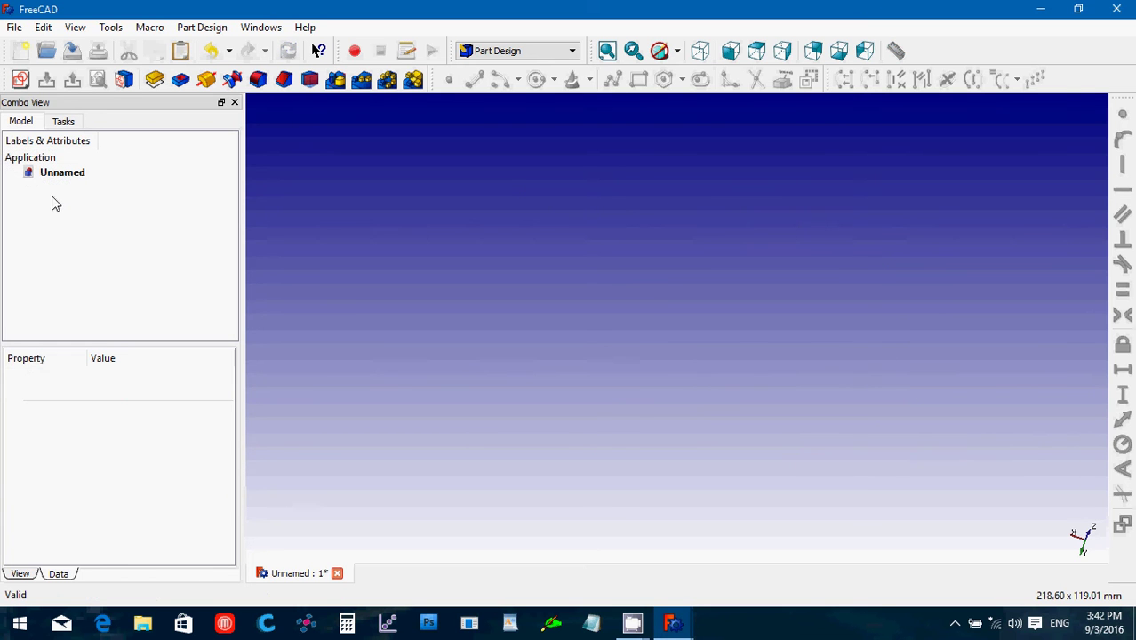
mouse_move(633, 623)
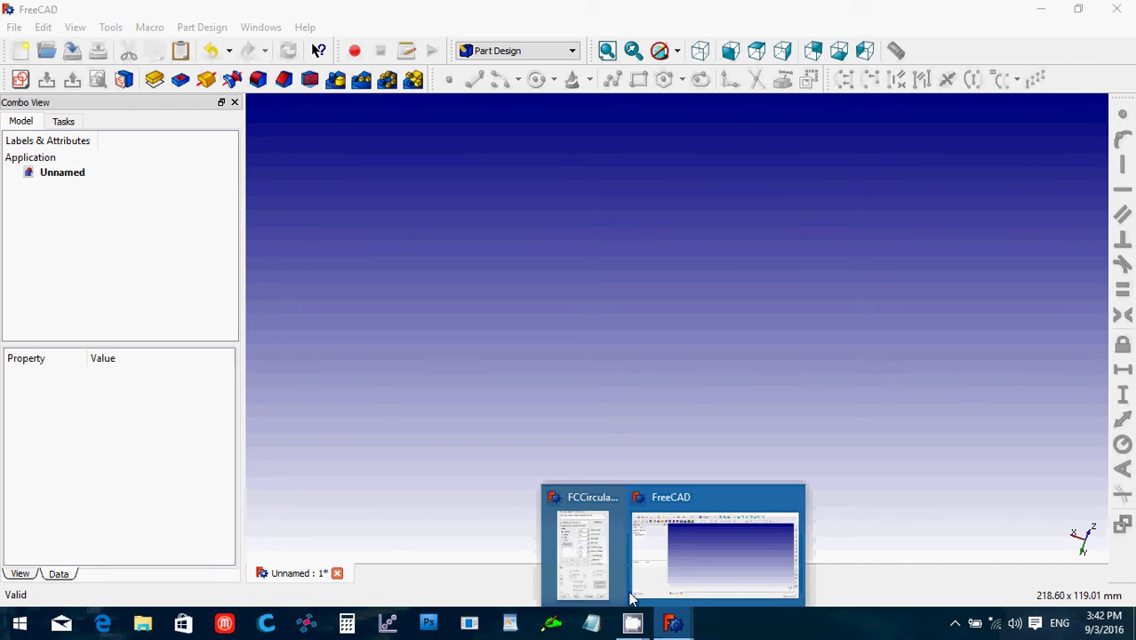
click(580, 515)
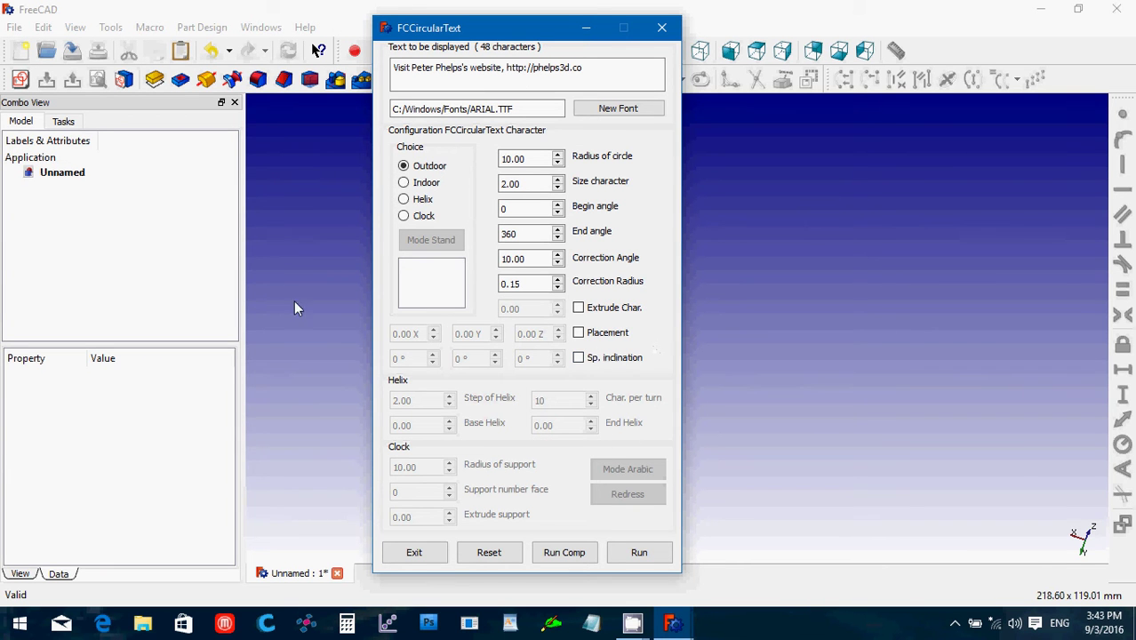
- Choose the Outdoor option and set the radius of circle to 30 and the character size to 6
click(422, 172)
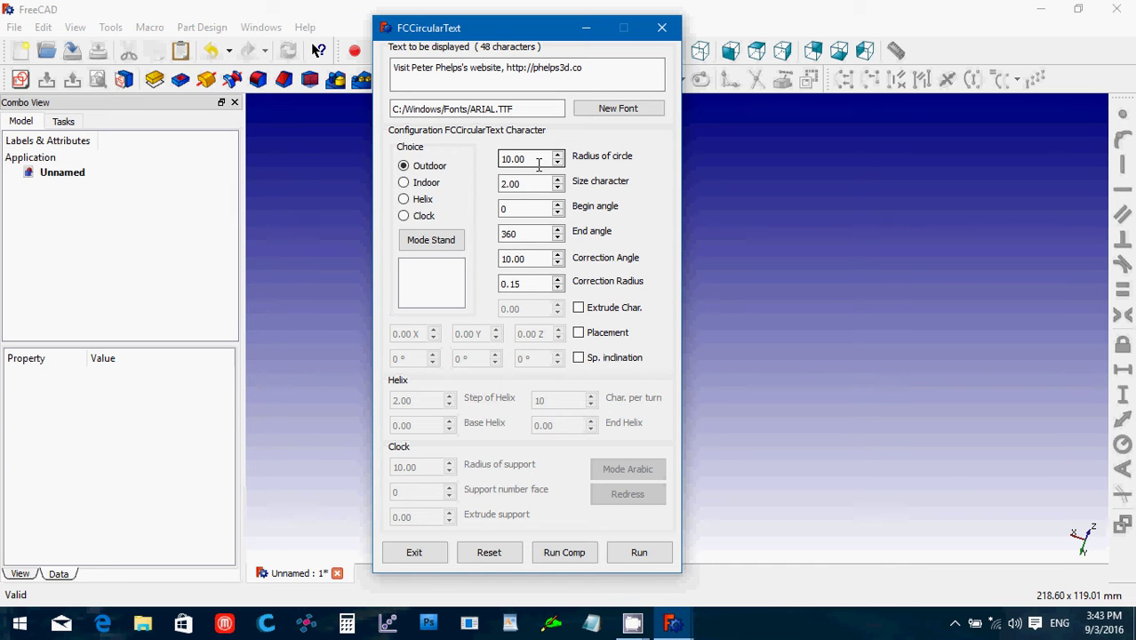
drag(537, 161, 469, 168)
text(30)
key(Tab)
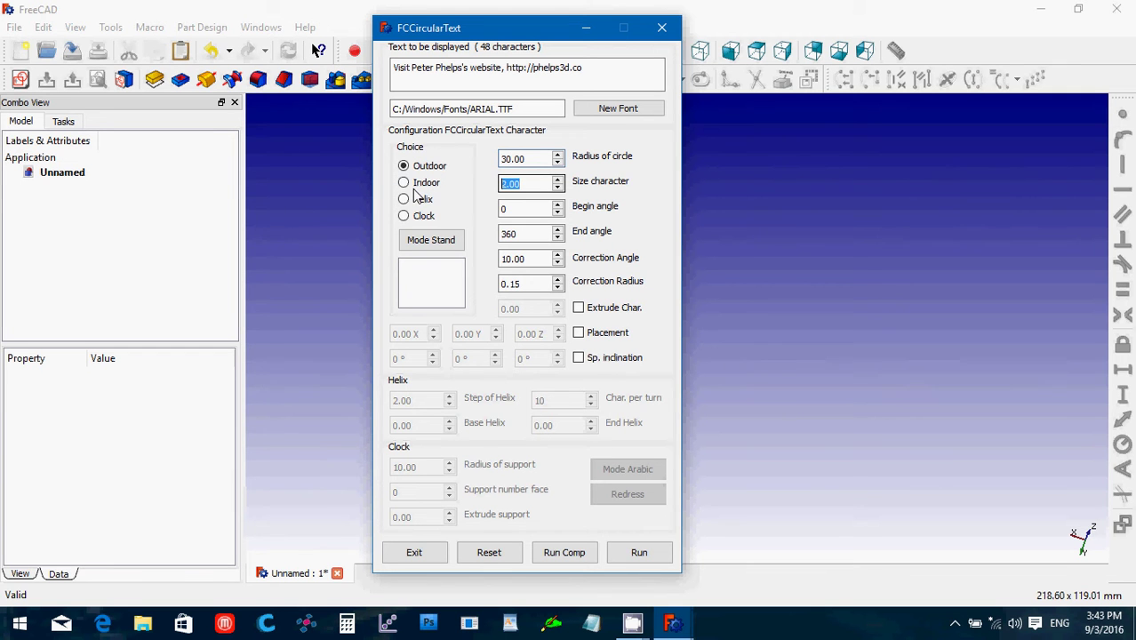
text(6)
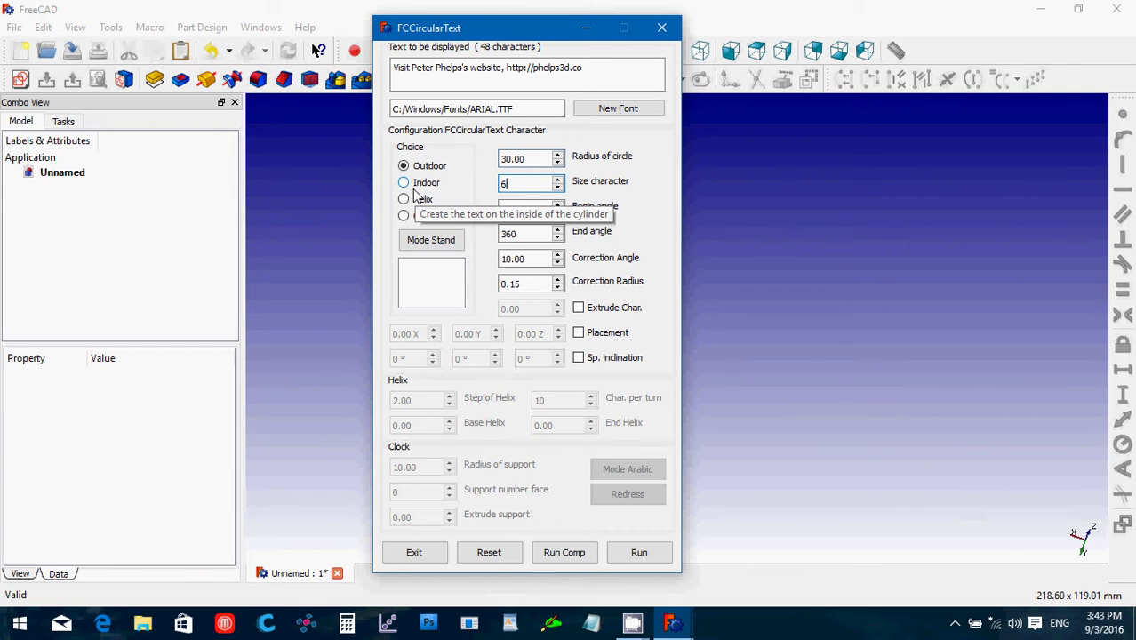
- Set both the correction angle and the correction radius of the outdoor text to 0
double_click(525, 258)
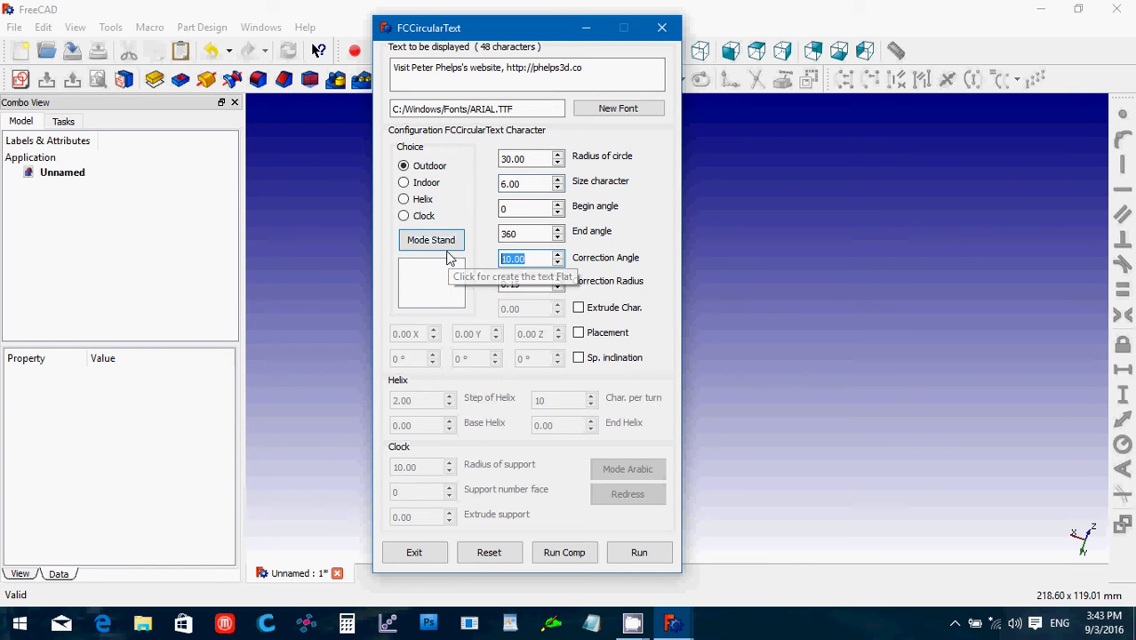
text(0)
click(527, 285)
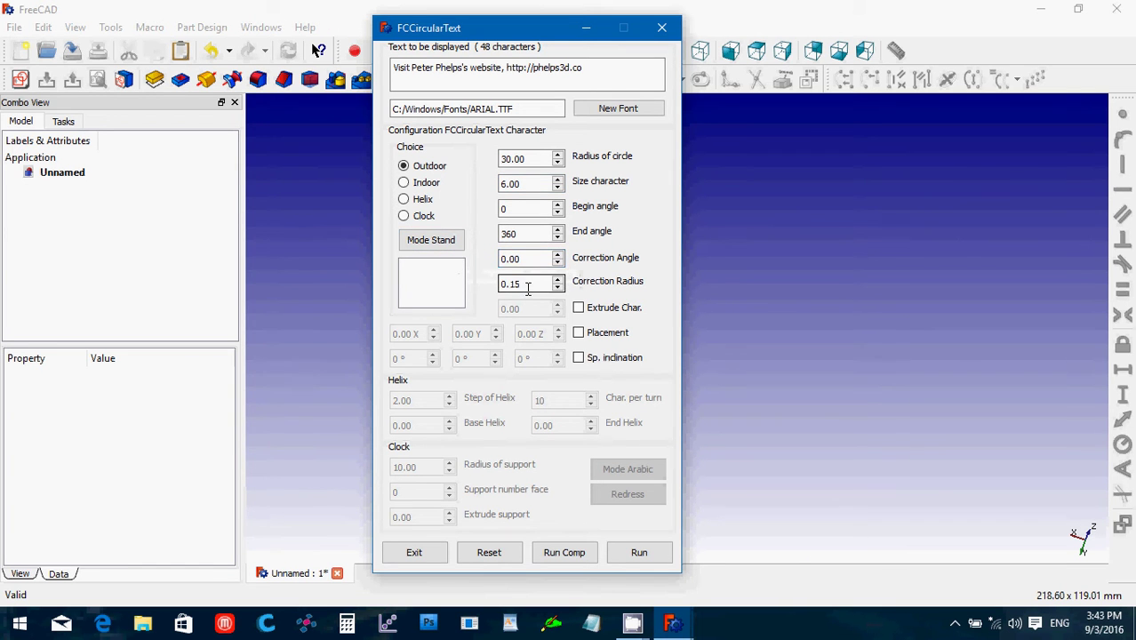
drag(526, 287, 472, 290)
text(0)
- Enable Sp. inclination, set its third angle to 45° and run the macro to generate the inclined text
click(579, 359)
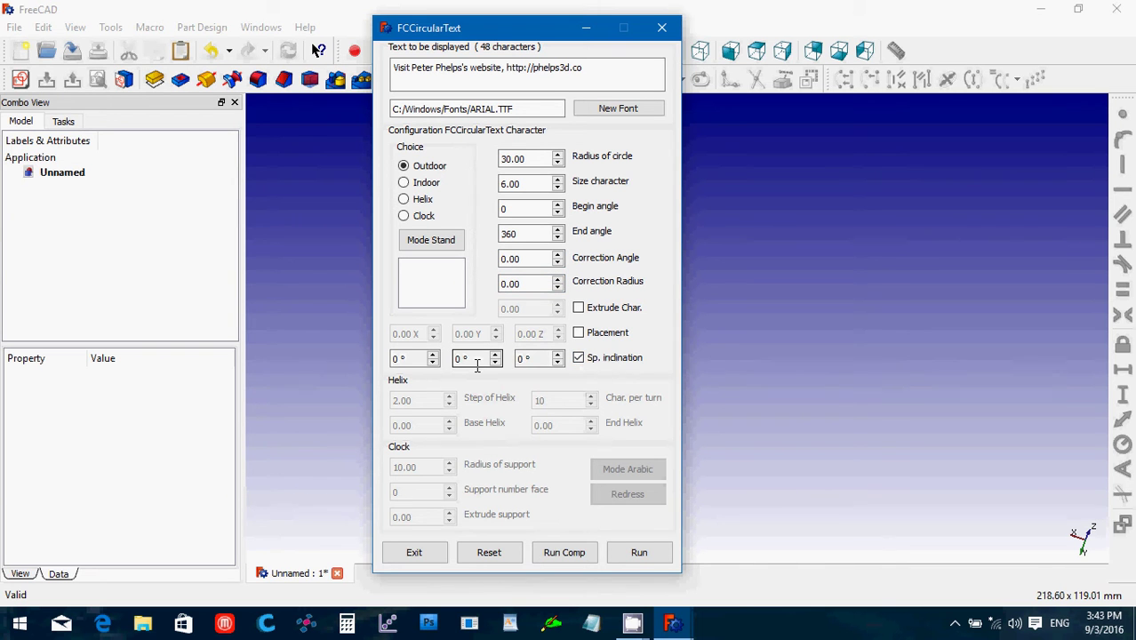
drag(538, 359, 505, 363)
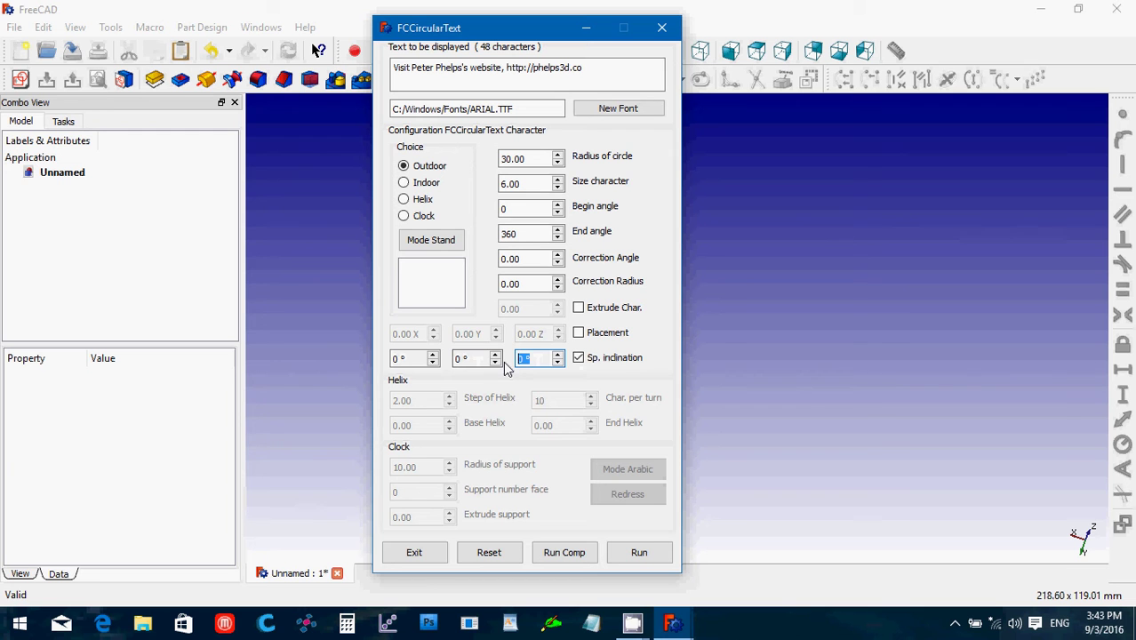
text(45)
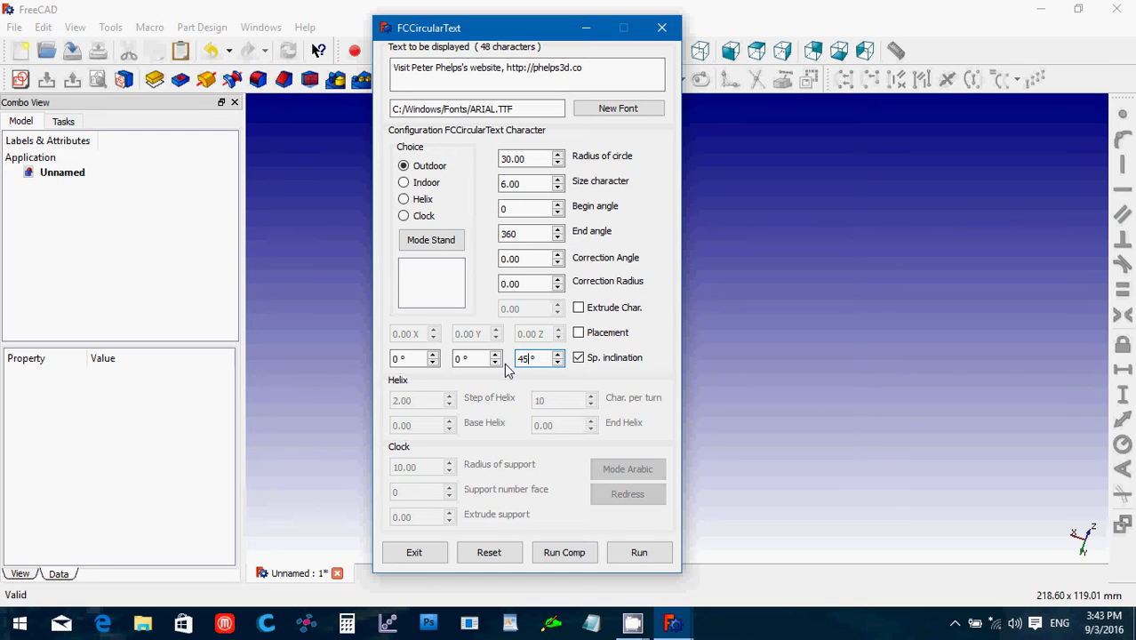
click(646, 560)
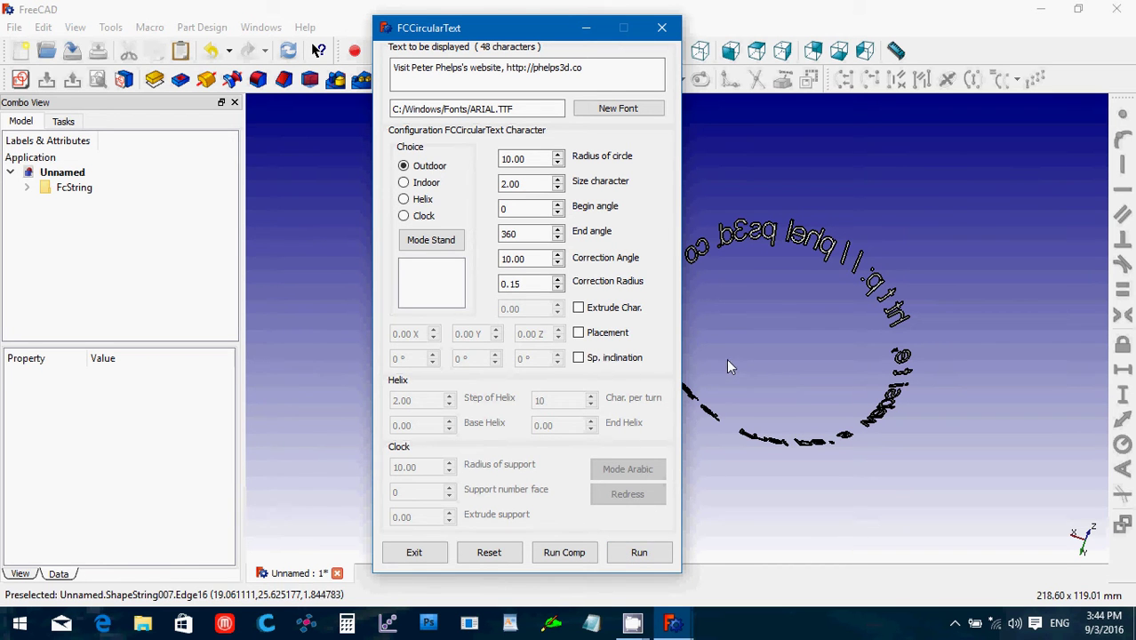
- Minimize the FCCircularText window and examine the inclined circular text from several sides
click(586, 29)
scroll(823, 388, up, 4)
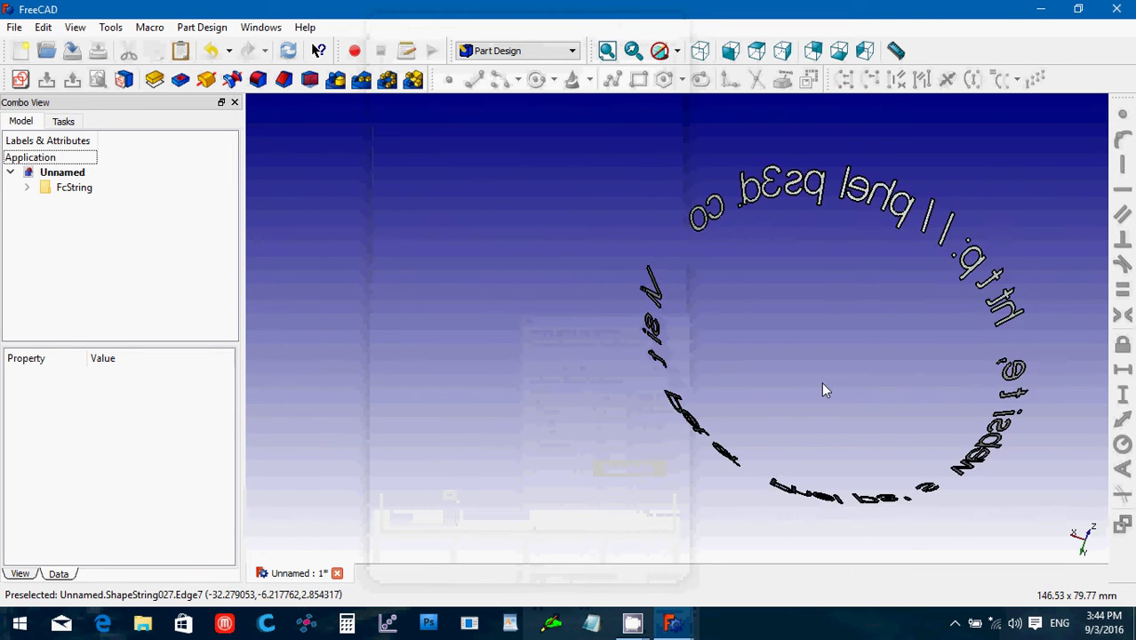
click(529, 348)
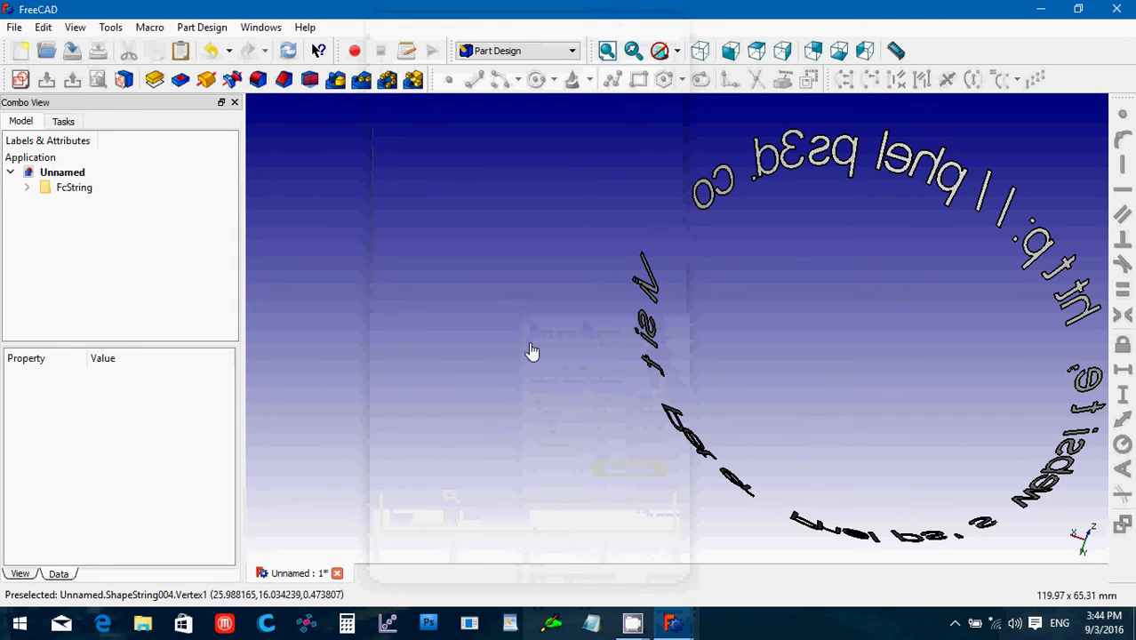
middle_drag(530, 348, 553, 287)
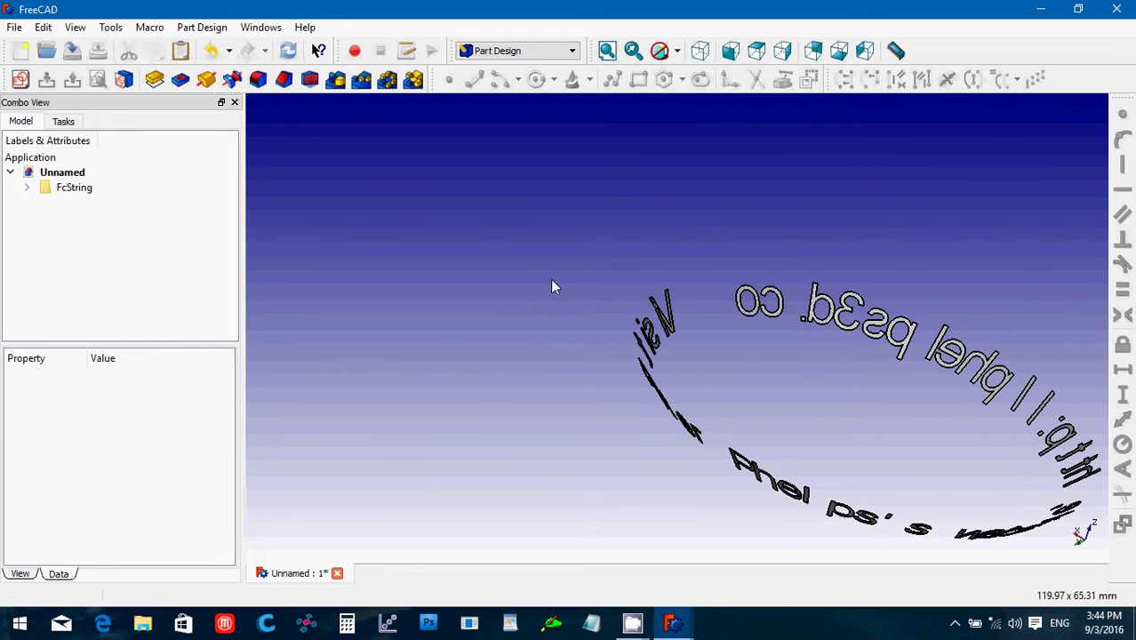
middle_drag(996, 480, 680, 437)
middle_drag(407, 315, 805, 382)
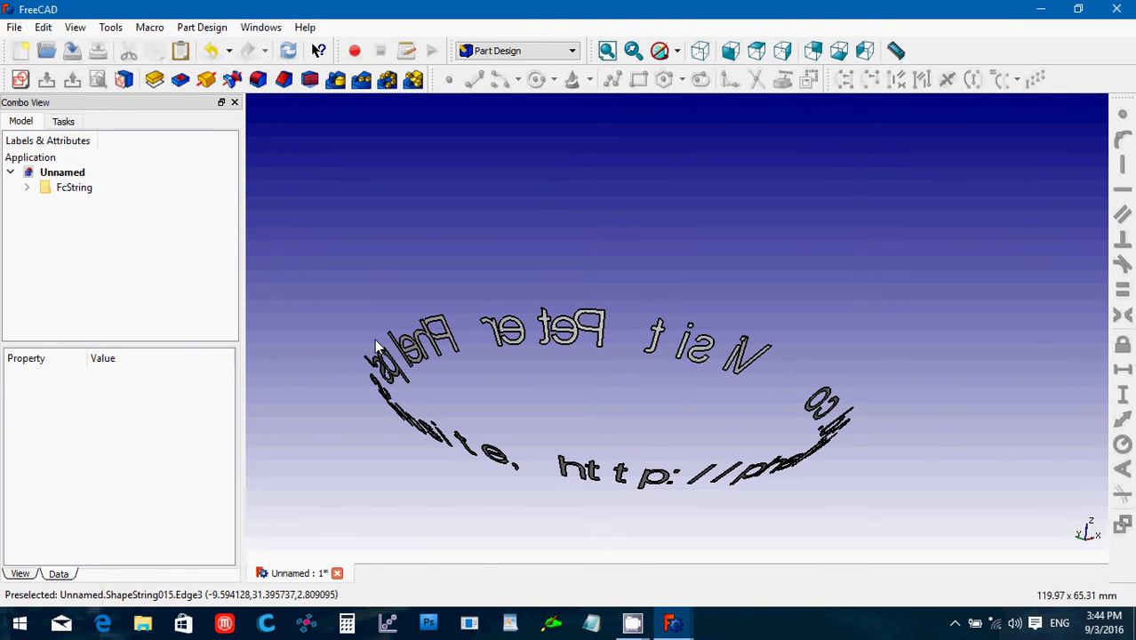
- Delete the inclined text's FcString group and reopen the FCCircularText window
click(77, 191)
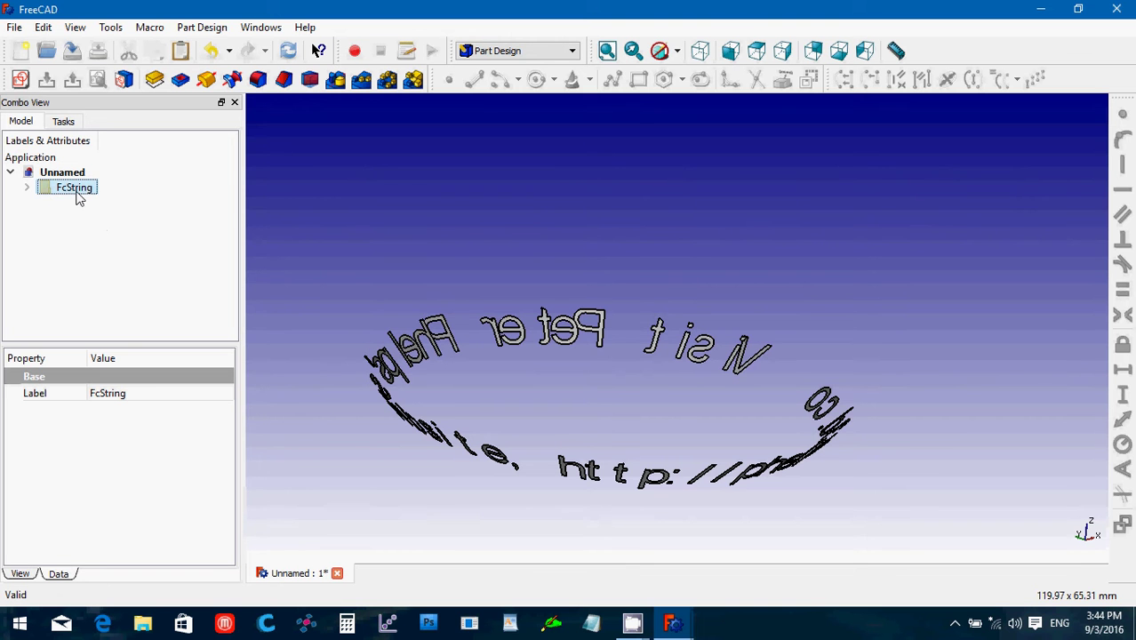
key(Delete)
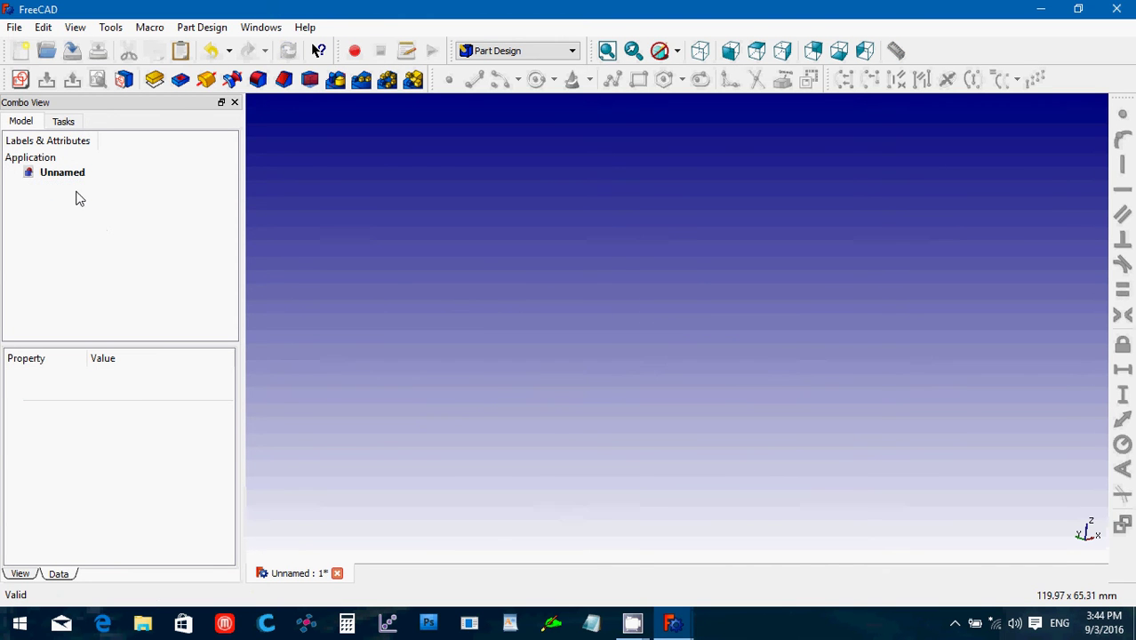
mouse_move(671, 625)
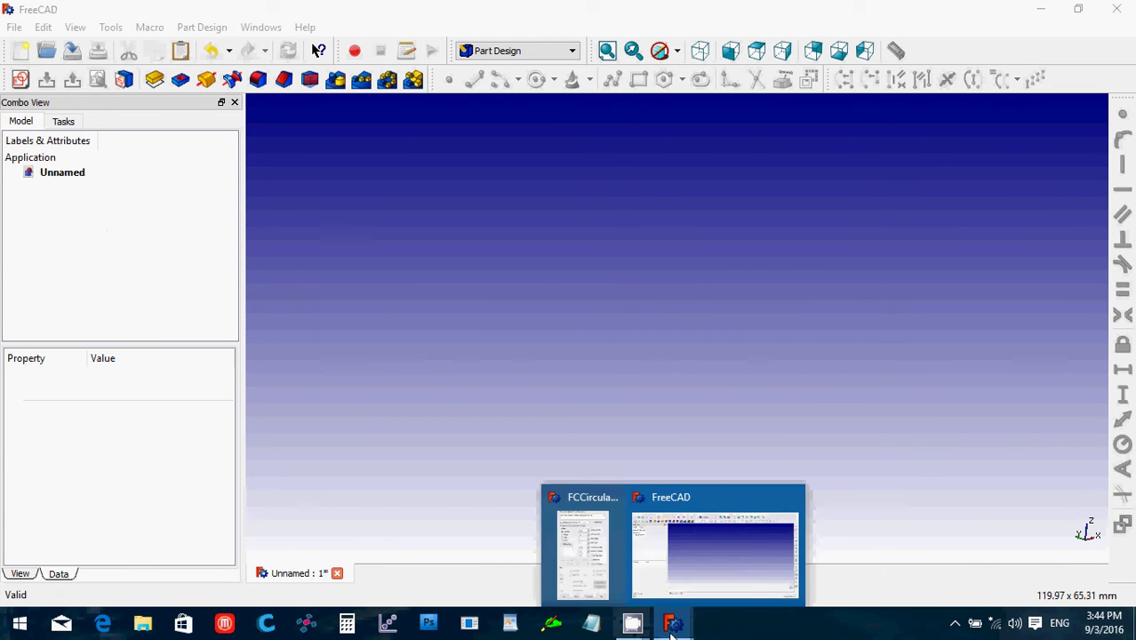
click(587, 546)
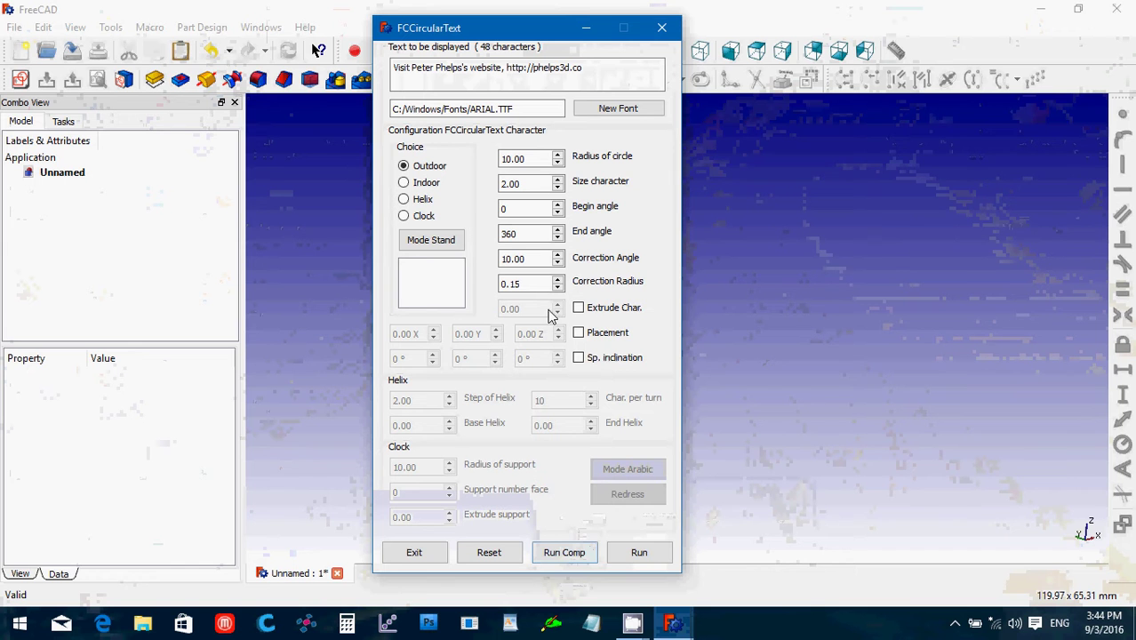
- Choose the Indoor option and set the radius of circle to 40 and the character size to 5
click(404, 183)
key(Tab)
text(40)
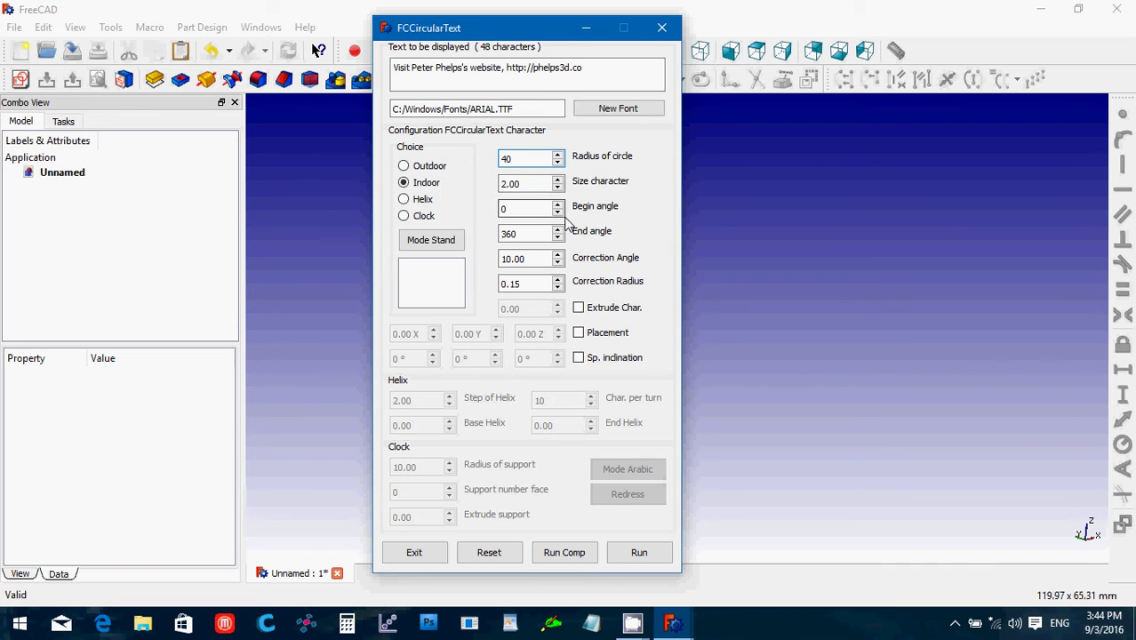
key(Tab)
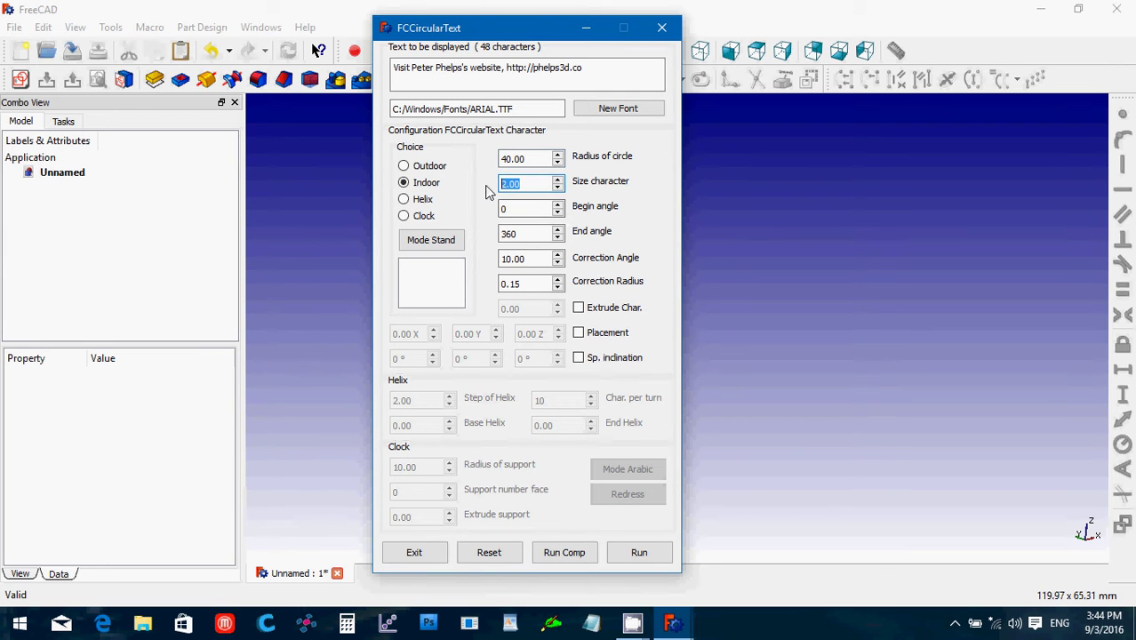
text(5)
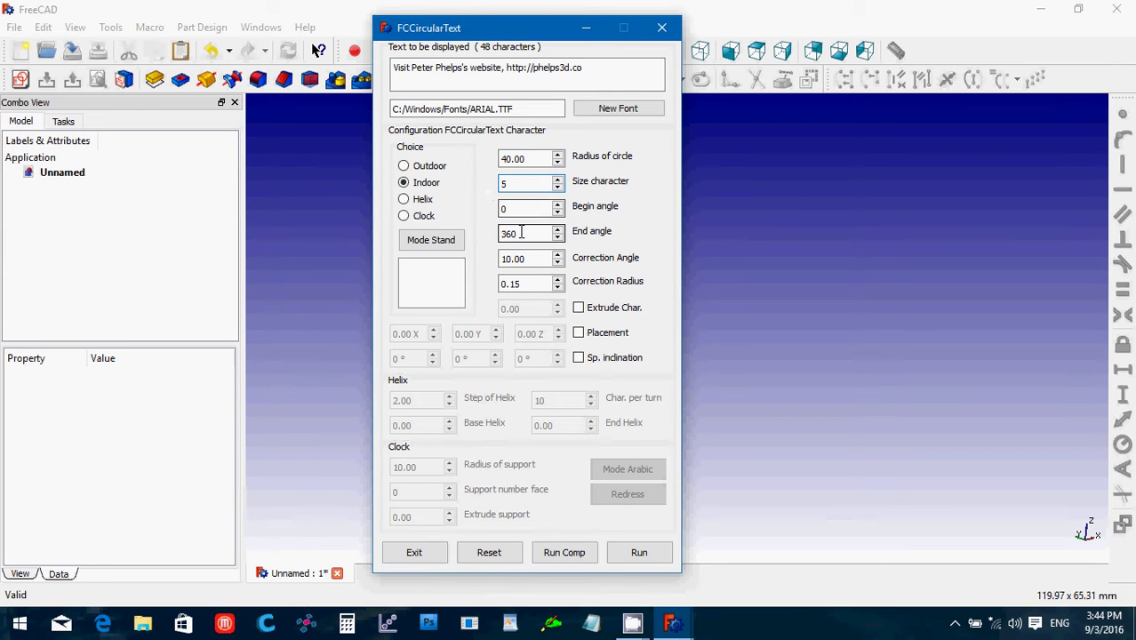
- Set both the correction angle and the correction radius of the indoor circular text to 0
double_click(530, 259)
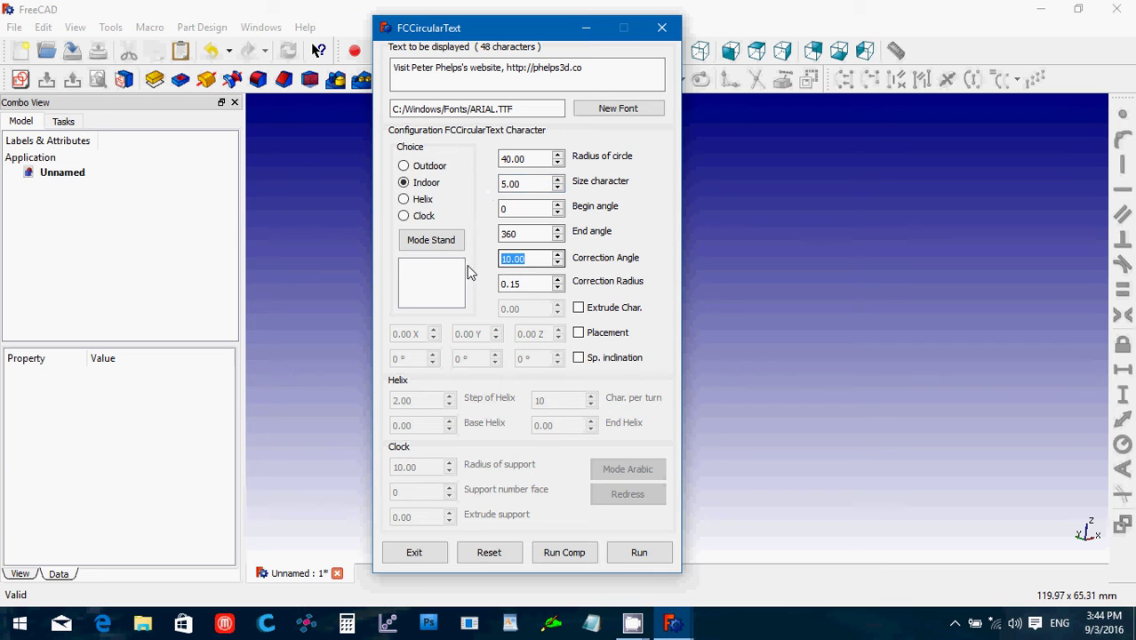
text(0)
double_click(524, 281)
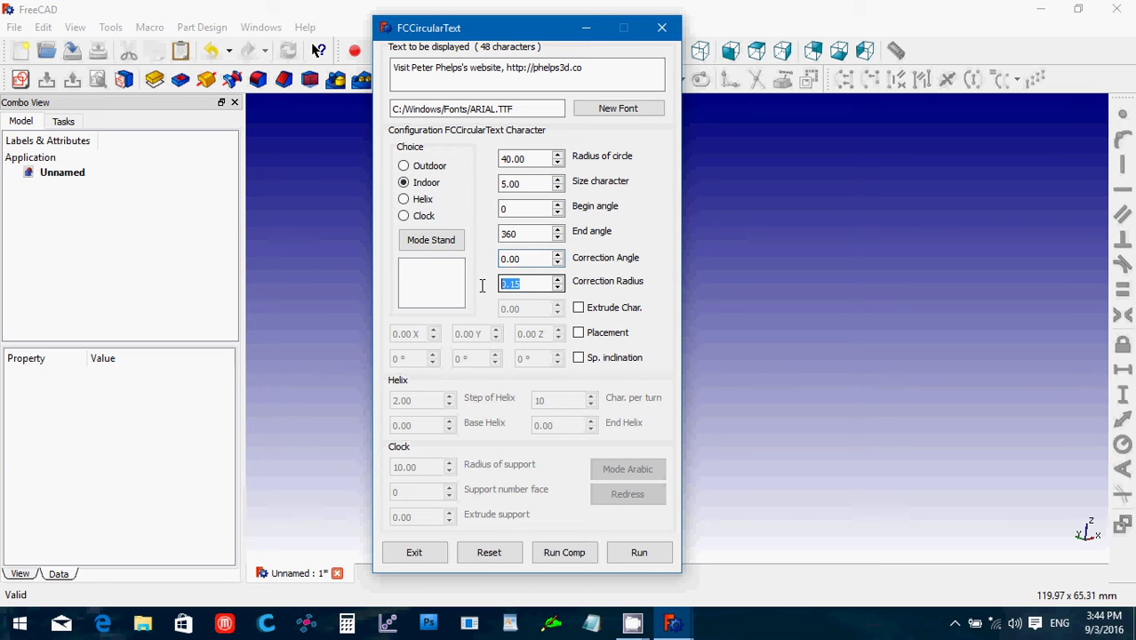
text(0)
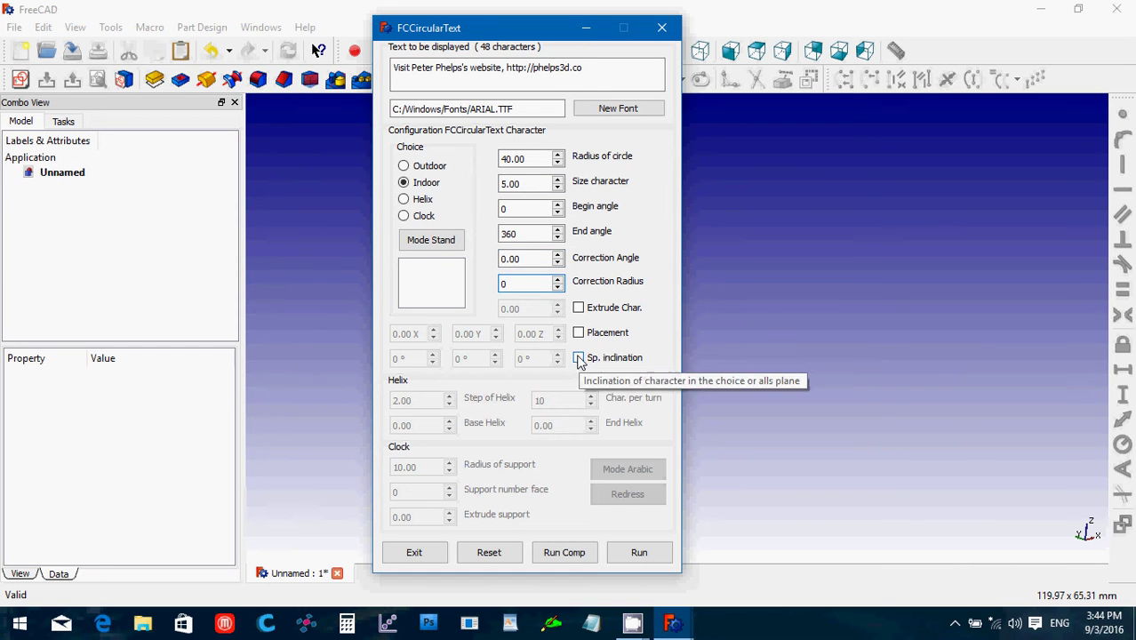
- Enable Sp. inclination, set its third angle to -45° and run the macro to generate the indoor text
click(579, 358)
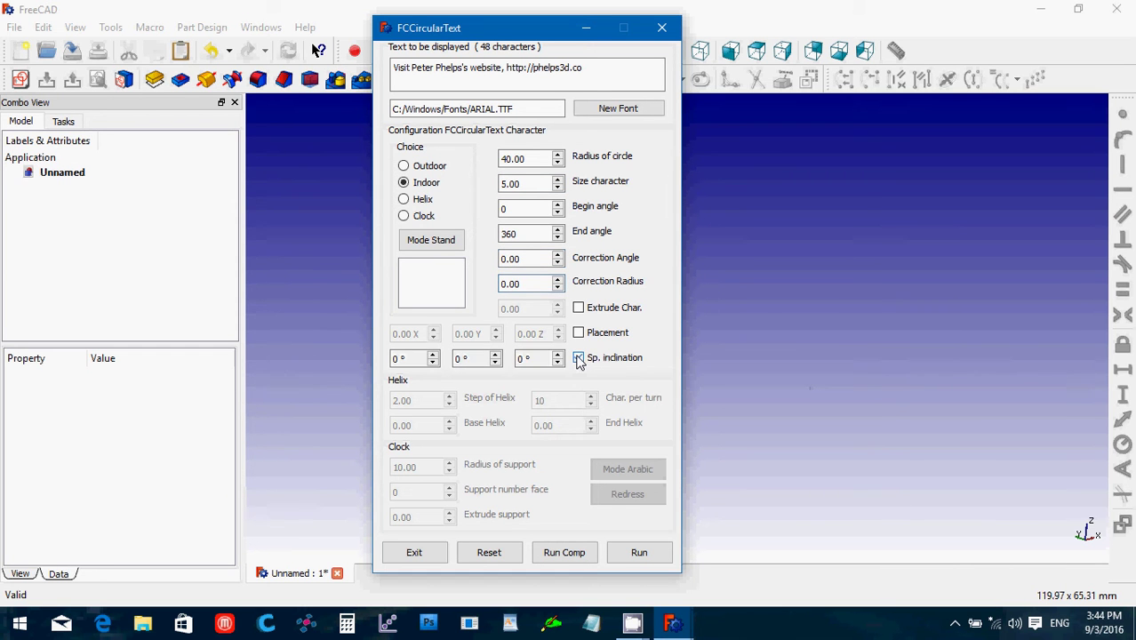
double_click(524, 358)
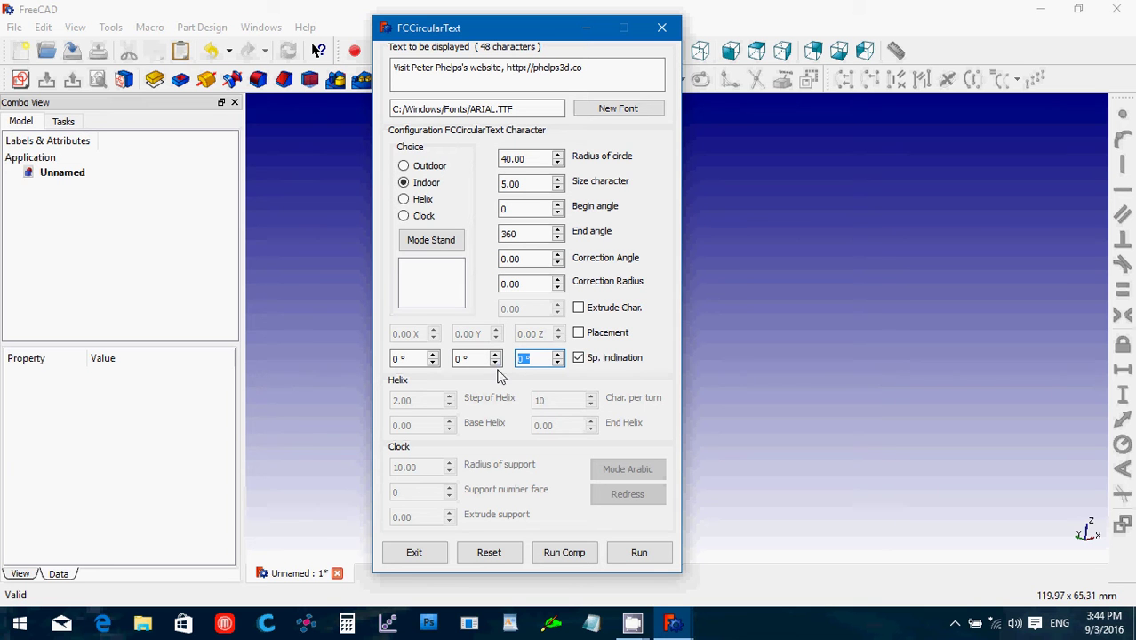
text(-45)
click(629, 554)
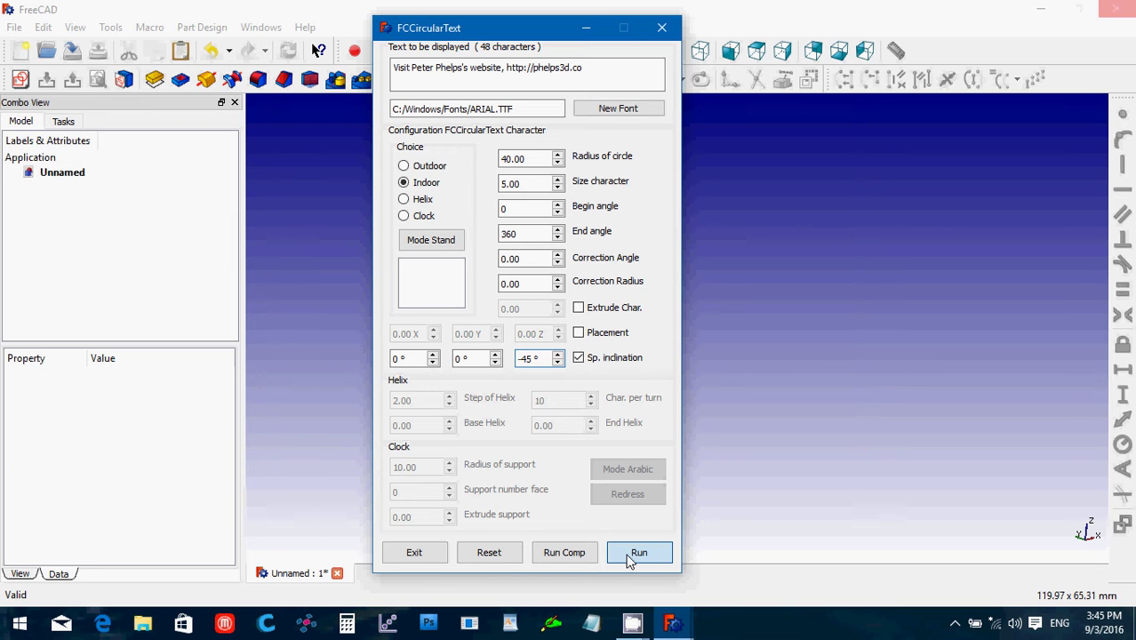
click(630, 553)
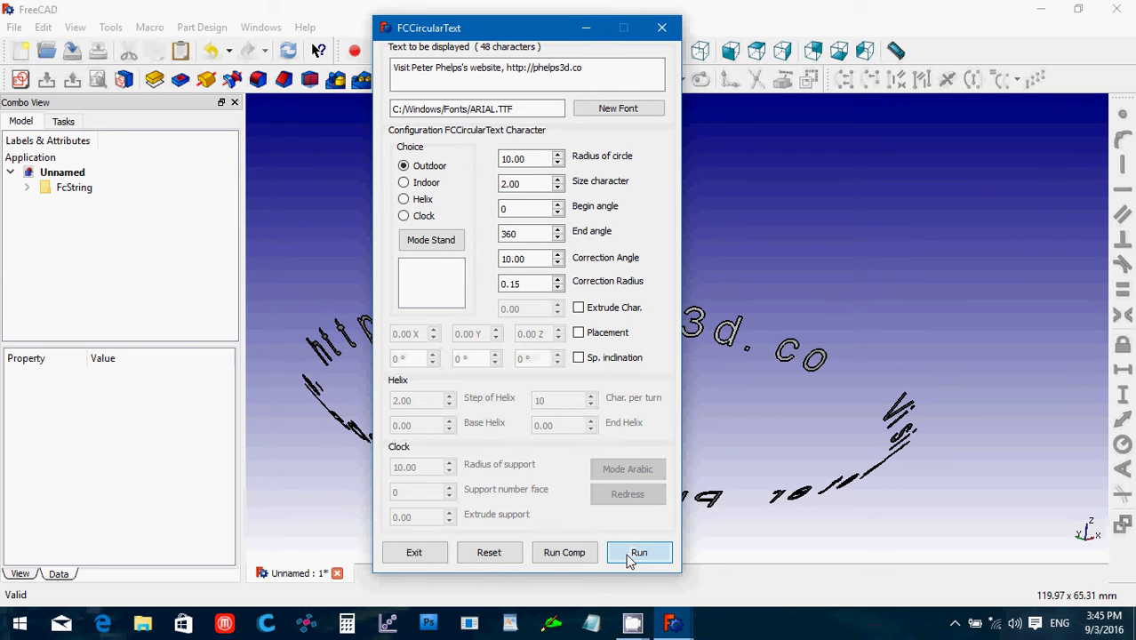
click(555, 557)
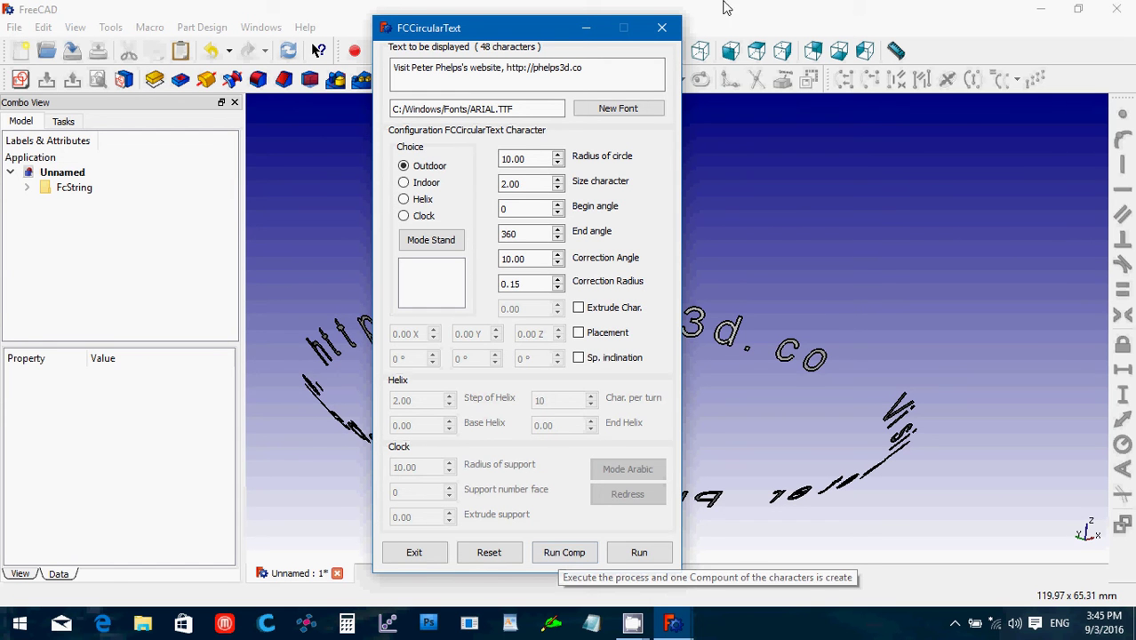
- Minimize the FCCircularText window and examine the inclined indoor text from different angles
click(586, 28)
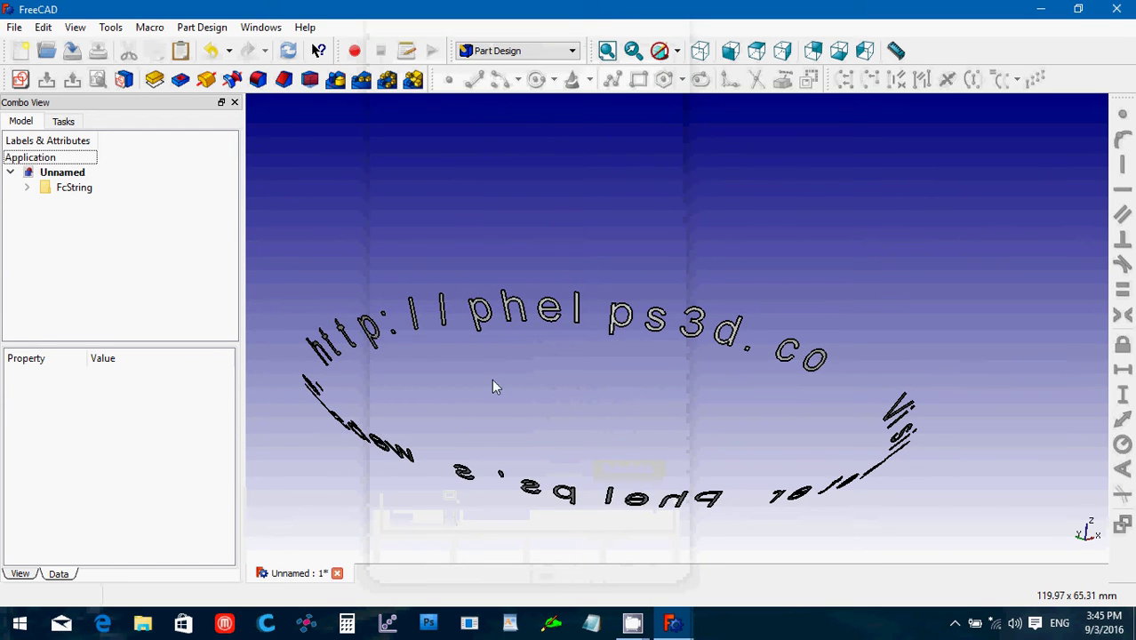
middle_drag(491, 378, 548, 410)
middle_drag(922, 375, 868, 439)
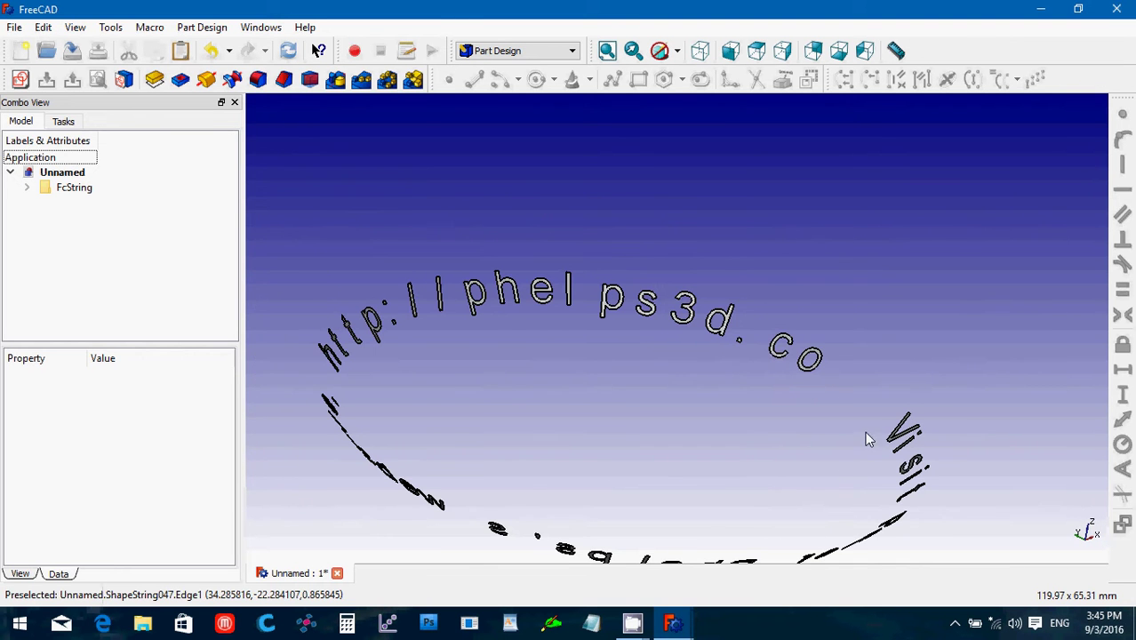
- Reopen the FCCircularText window and delete the generated text's FcString group from the document
click(673, 623)
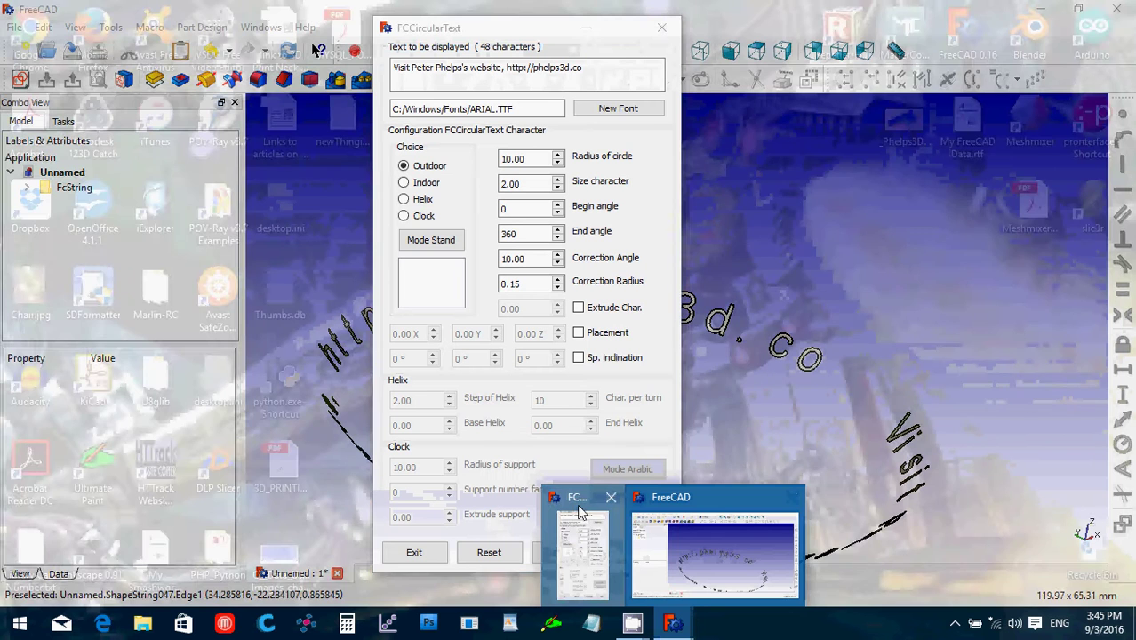
click(580, 512)
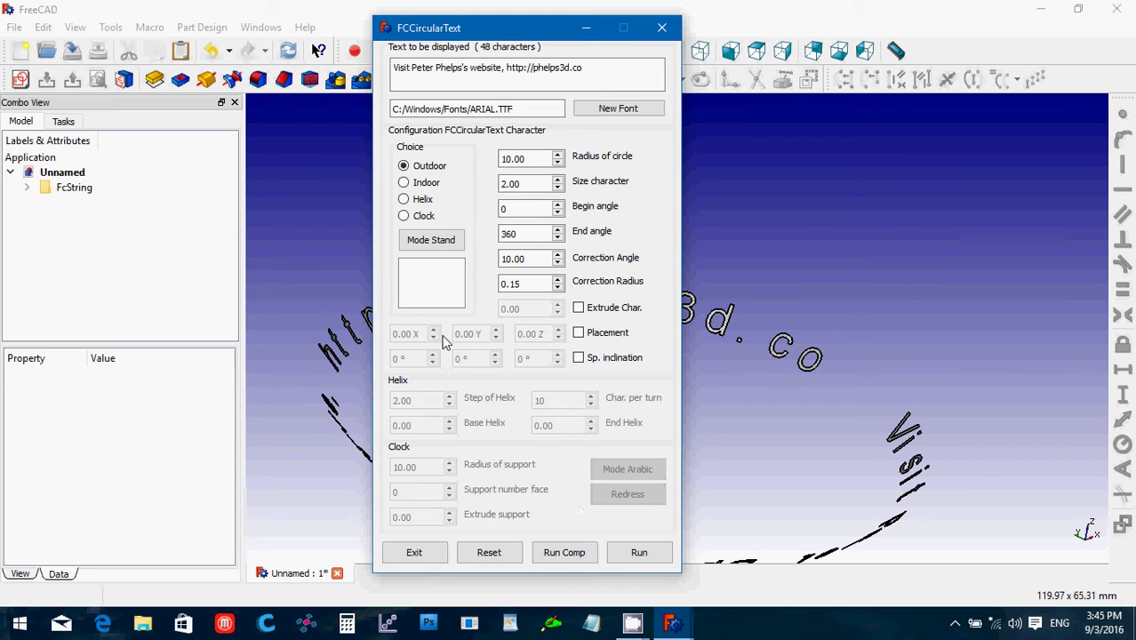
click(75, 187)
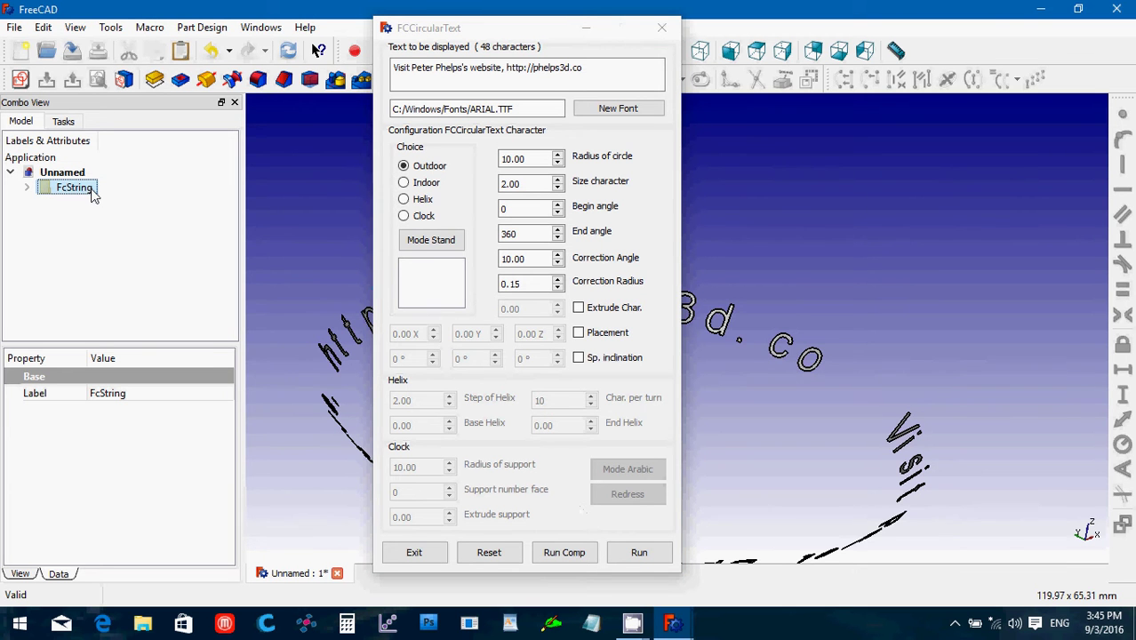
key(Delete)
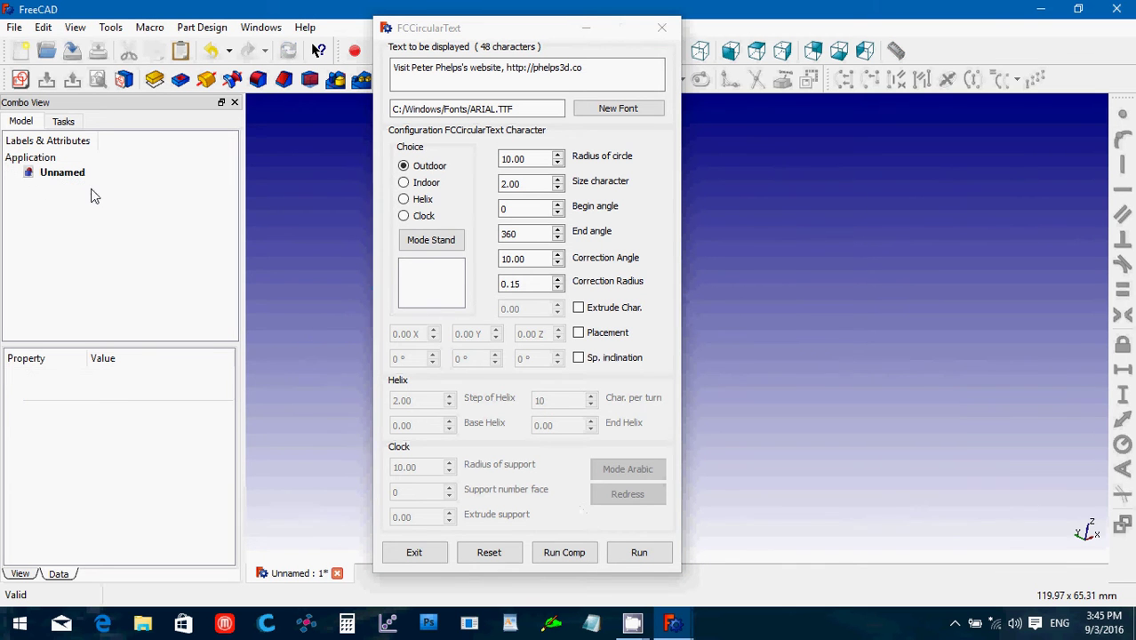
- Choose the Indoor option and set the radius of circle to 40 and the character size to 5
click(405, 184)
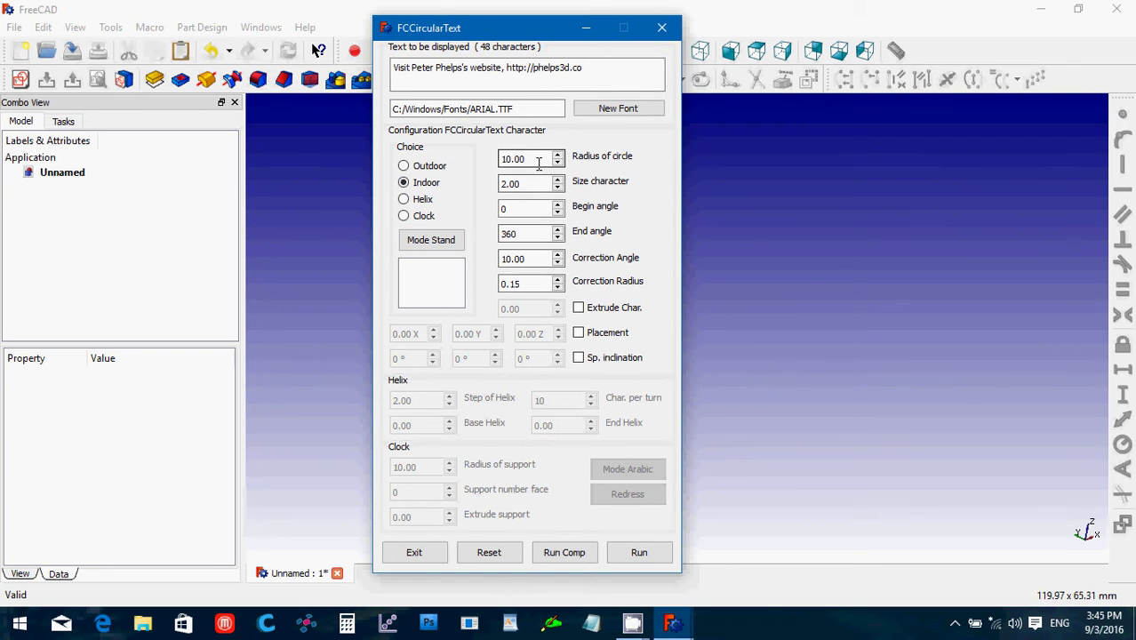
drag(539, 160, 450, 154)
text(40)
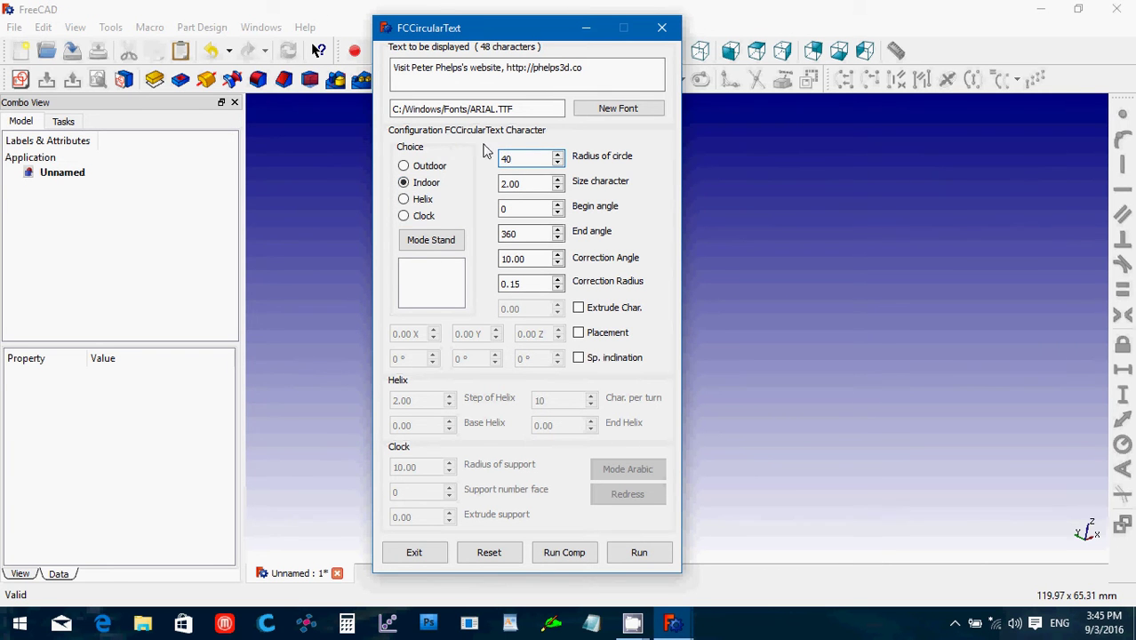
key(Tab)
text(5)
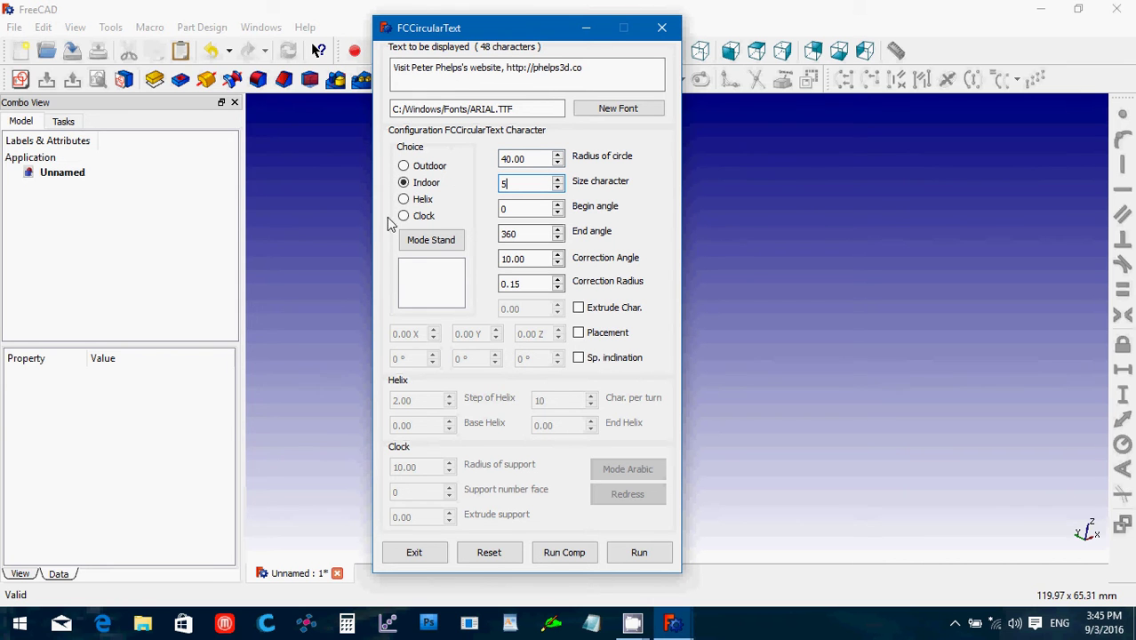
- Set the correction angle and correction radius for the new indoor text to 0
drag(534, 257, 456, 267)
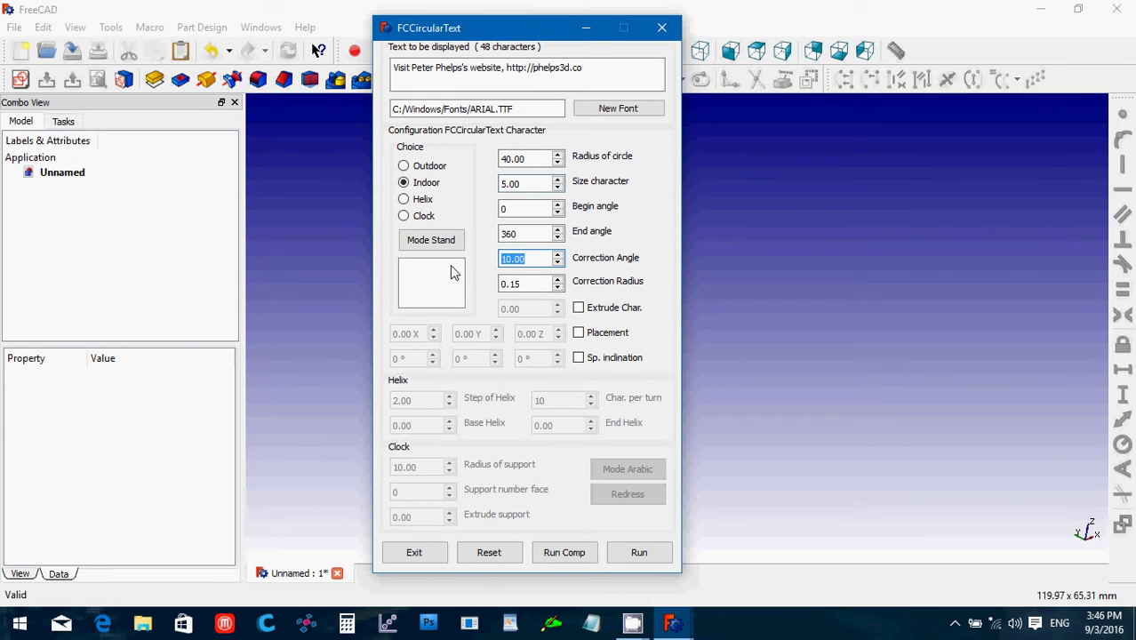
text(0)
drag(524, 284, 502, 286)
text(0)
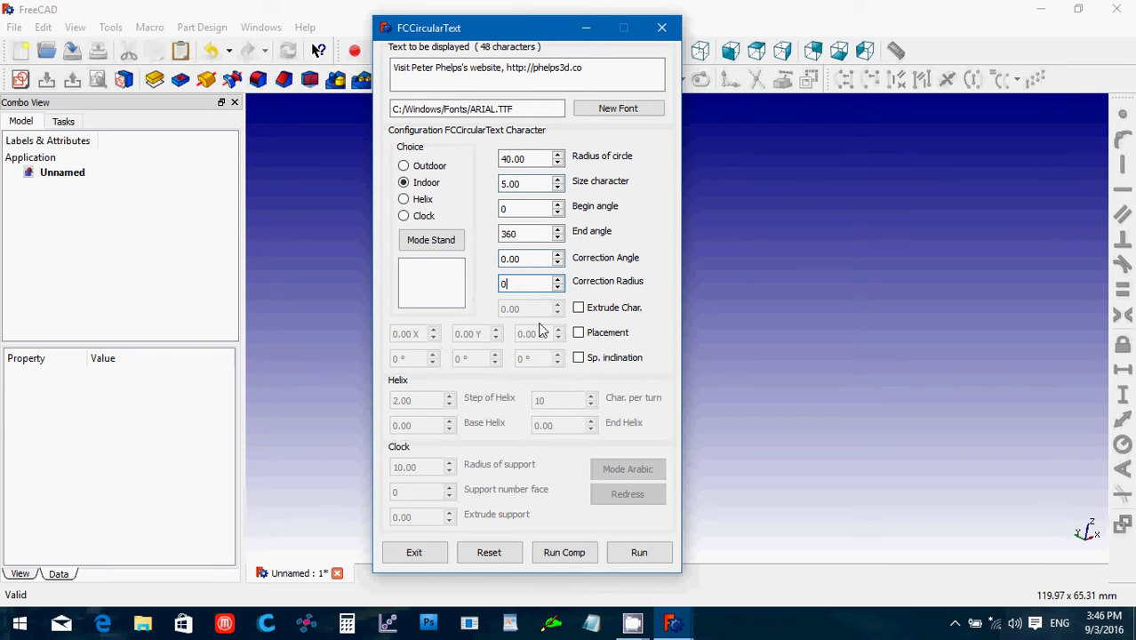
- Enable Sp. inclination and set its third angle to 45°
click(579, 357)
drag(538, 358, 470, 360)
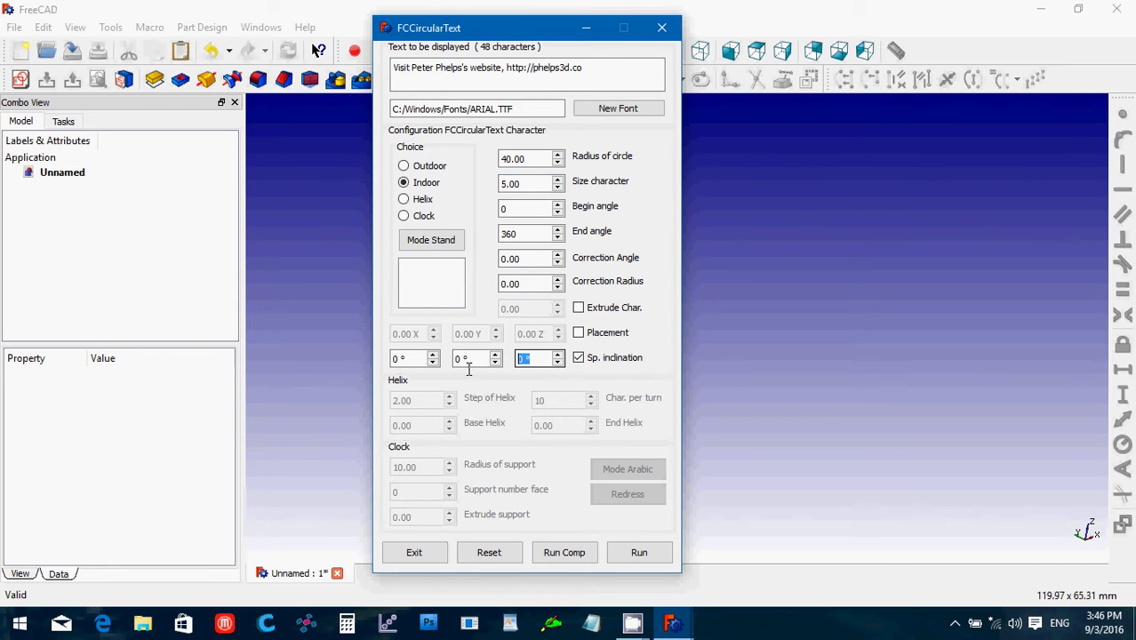
text(45)
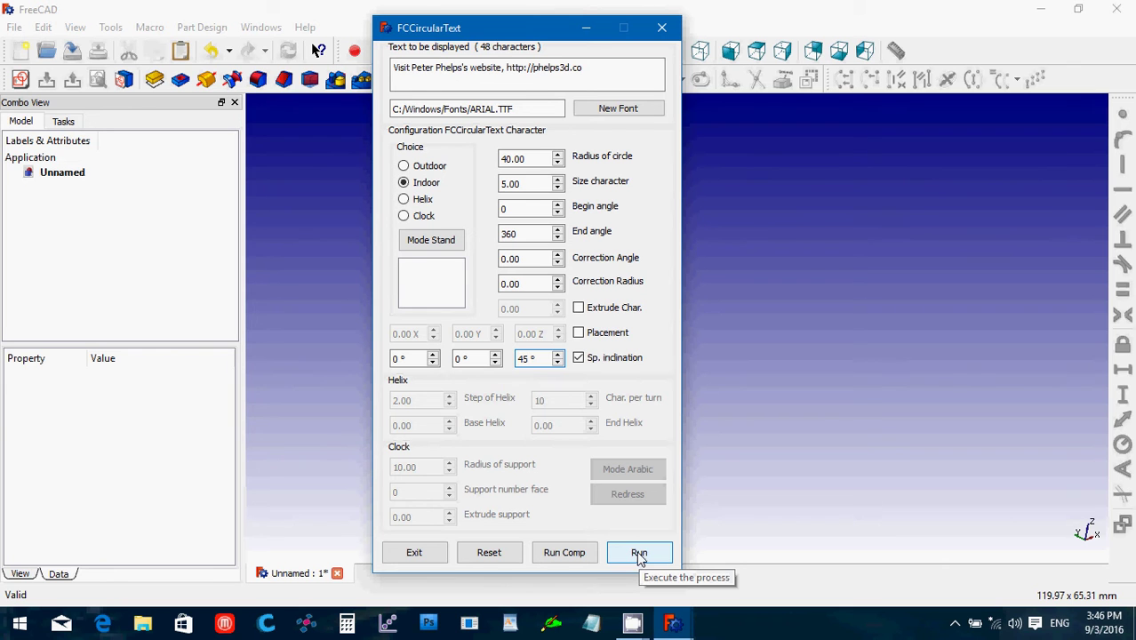
- Try 270° as the third inclination angle and return it to 45°
key(BackSpace)
key(BackSpace)
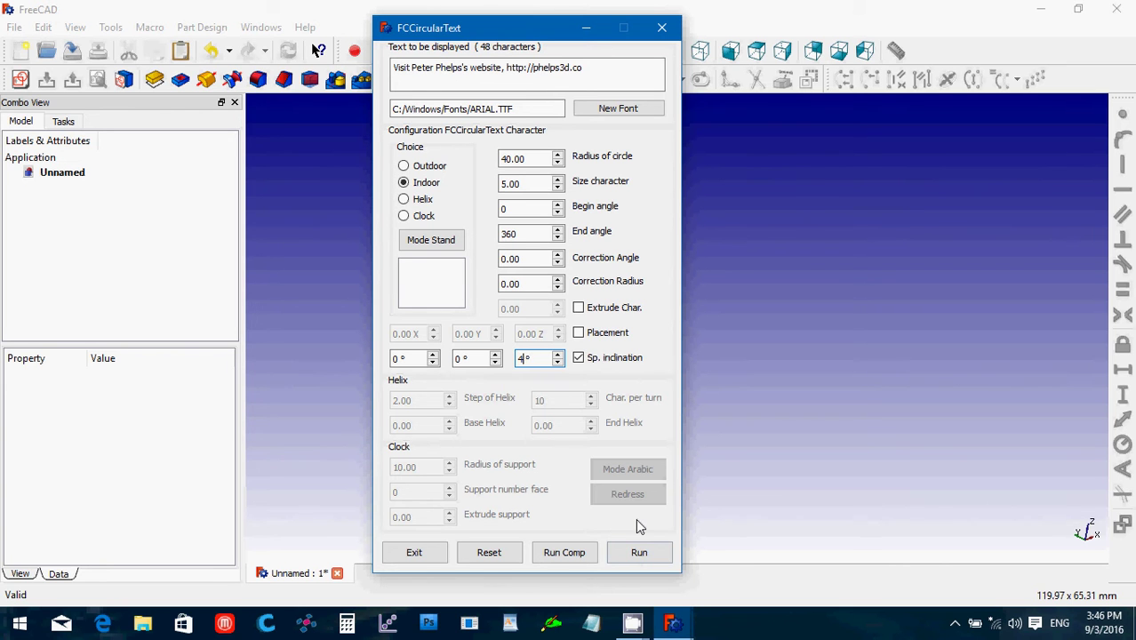
text(270)
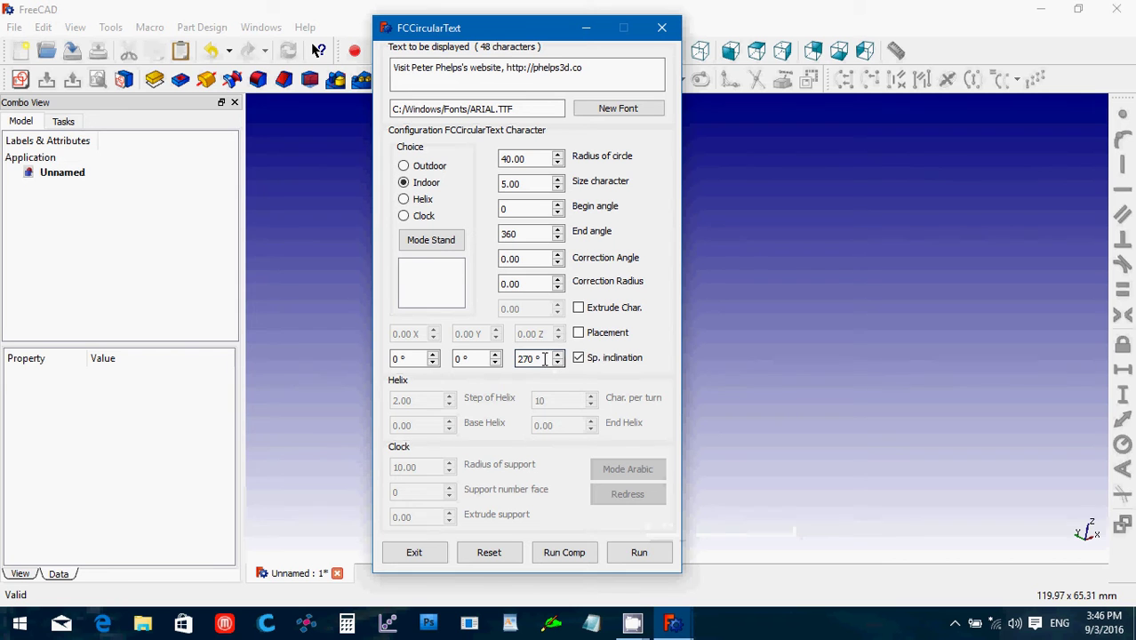
drag(544, 358, 469, 351)
text(45)
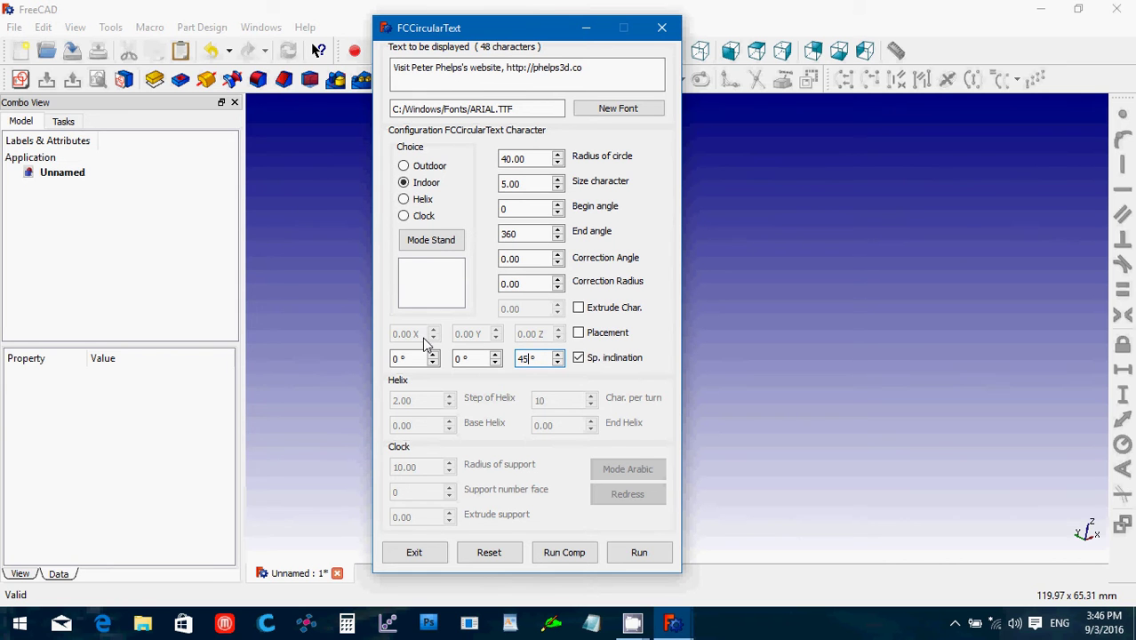
- Run the macro to generate the indoor circular text with the 45° inclination
key(Tab)
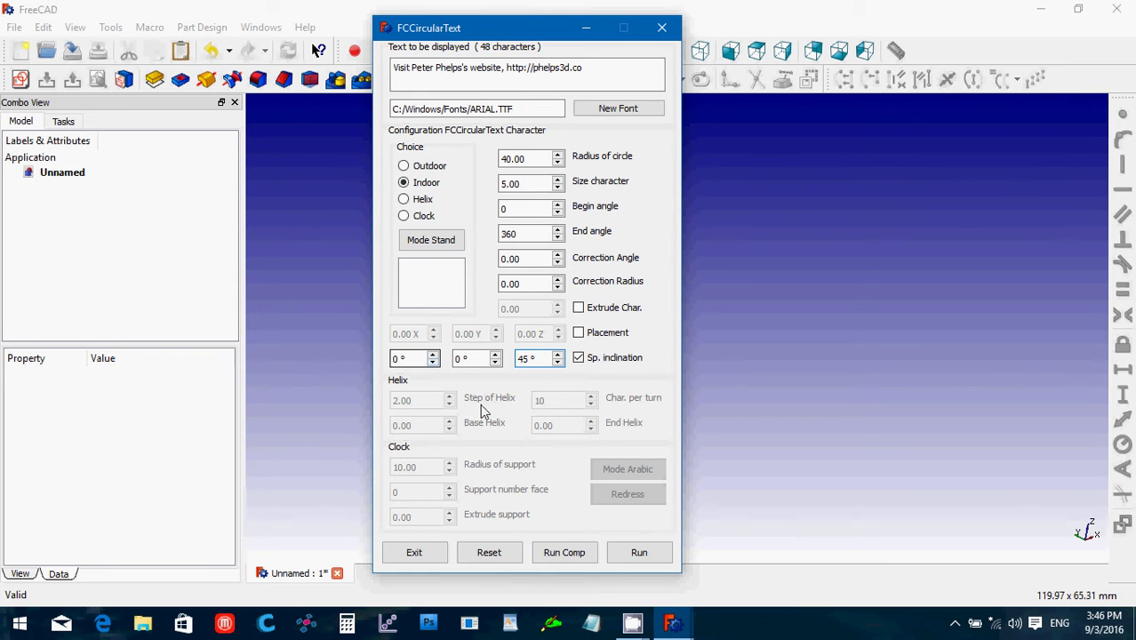
click(641, 554)
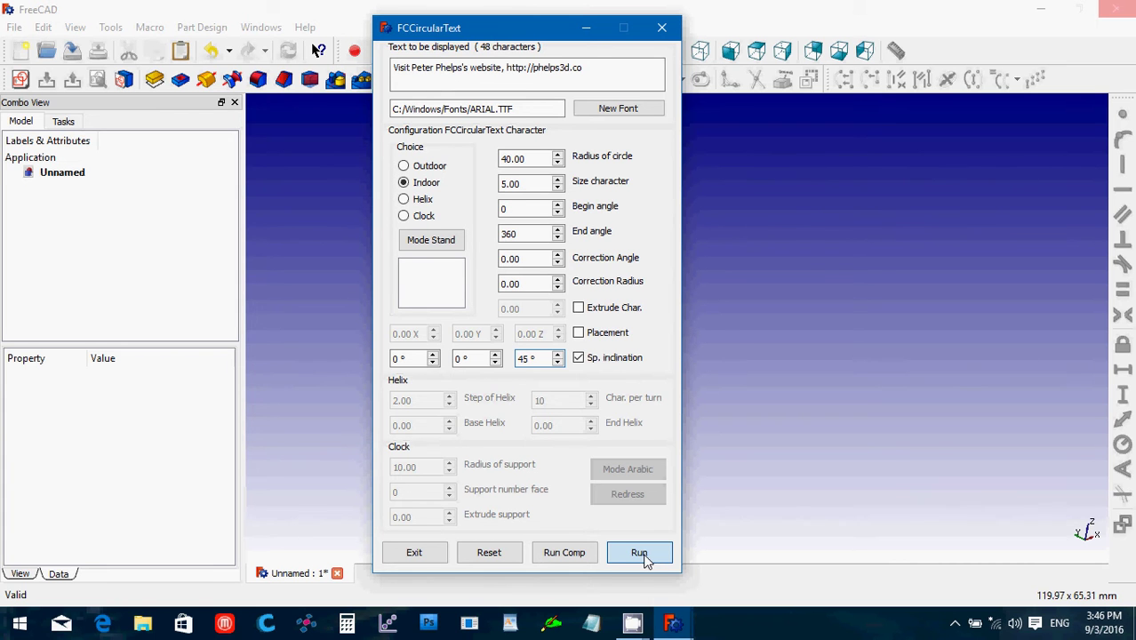
click(640, 552)
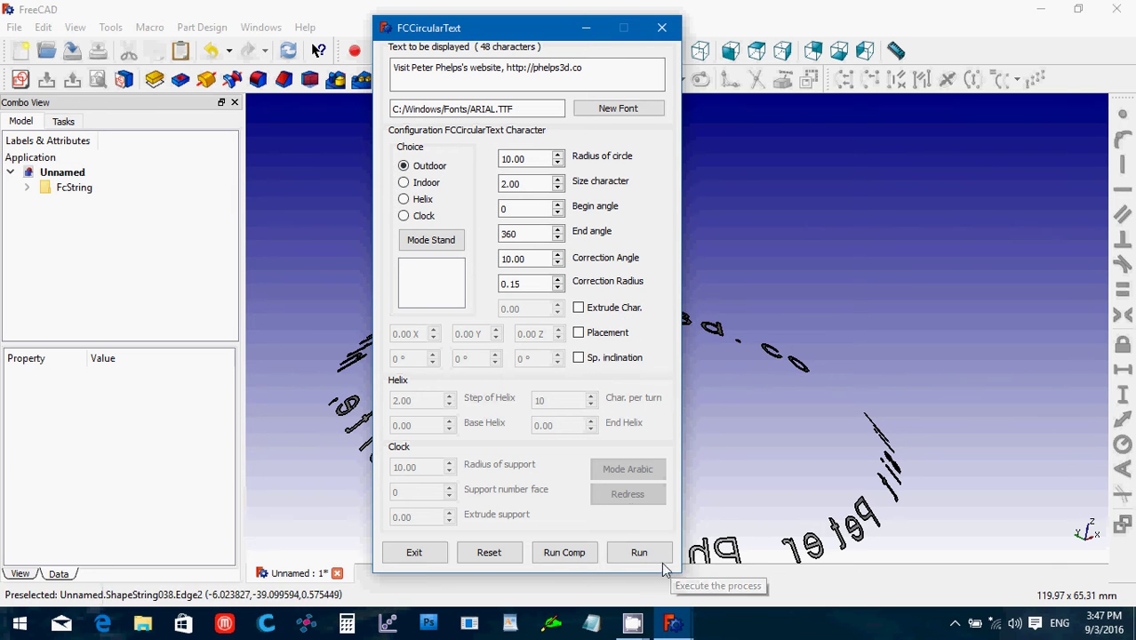
- Minimize the FCCircularText window and examine the 45° indoor text from several sides
click(748, 117)
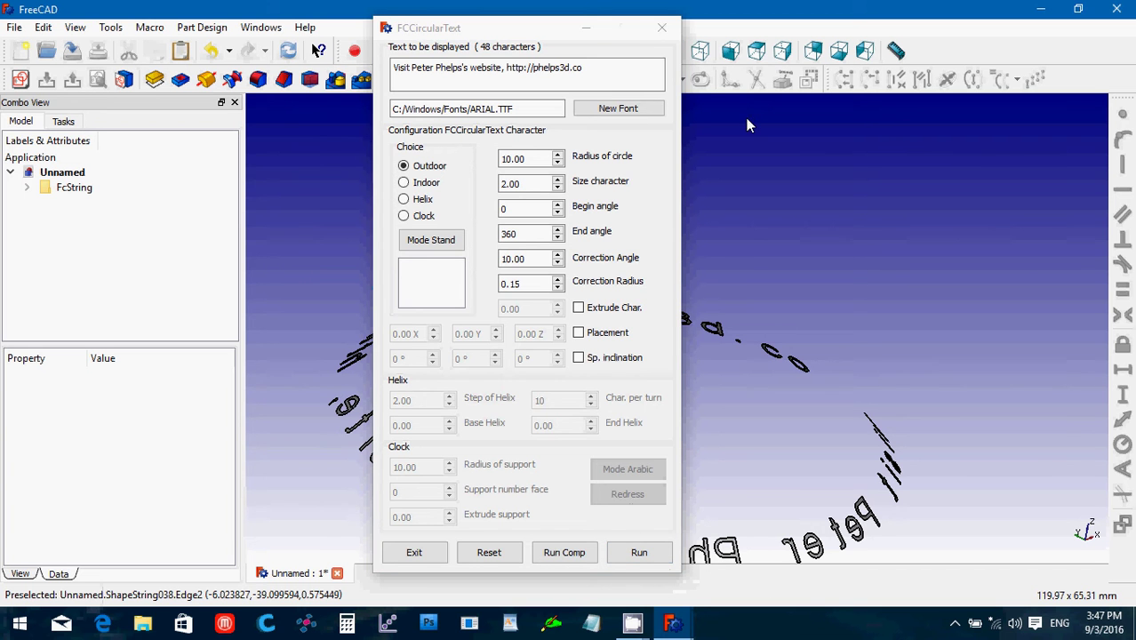
click(589, 32)
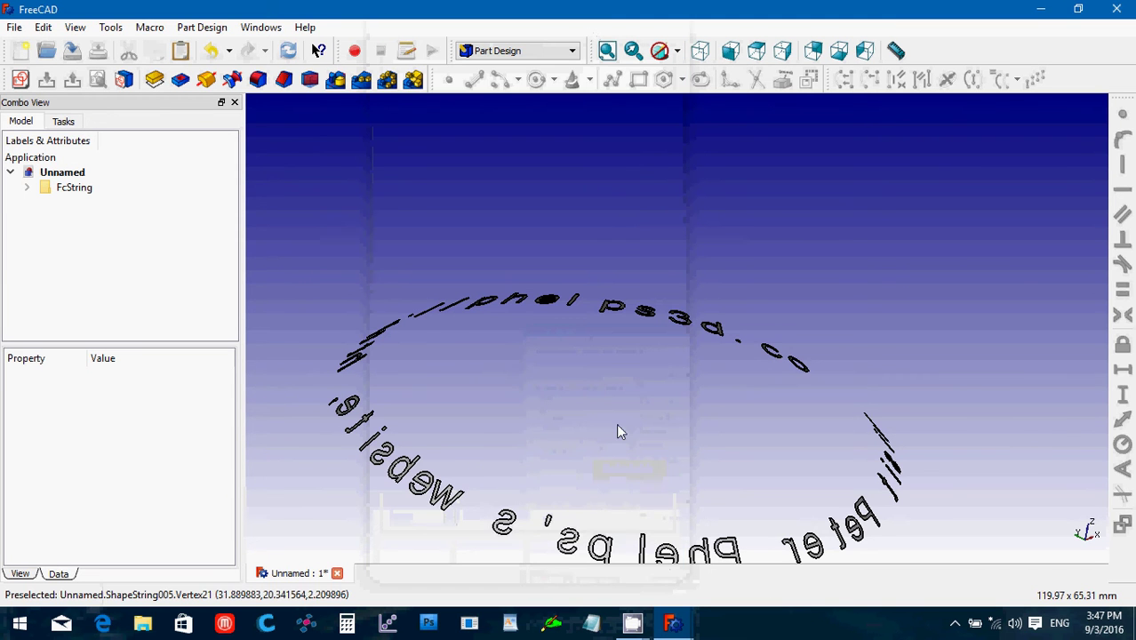
middle_drag(979, 464, 856, 441)
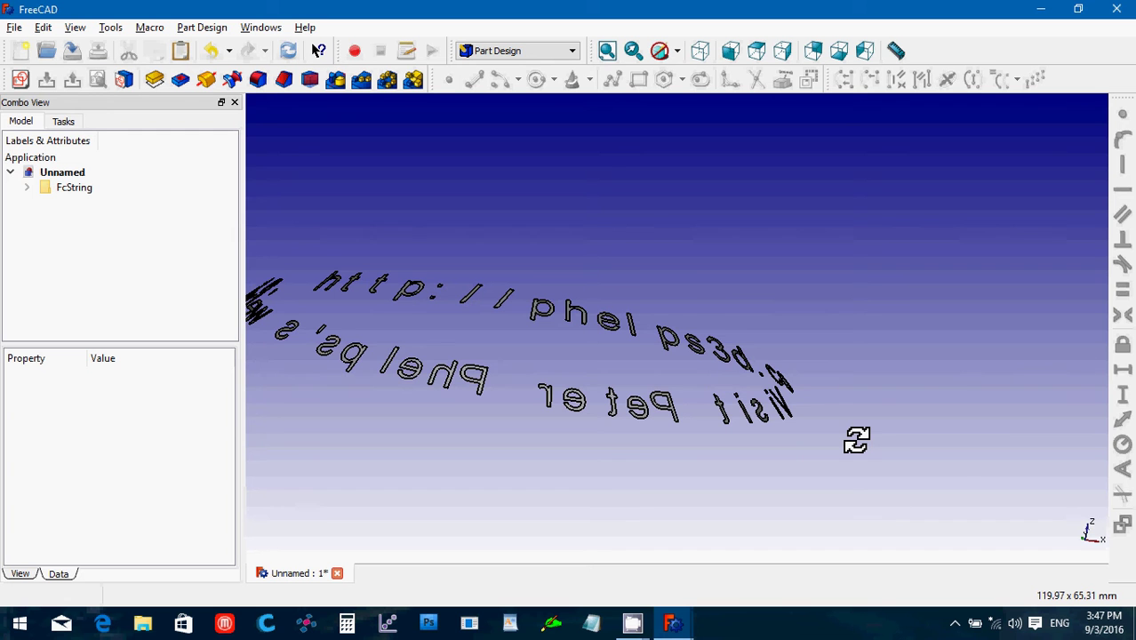
middle_drag(857, 440, 881, 439)
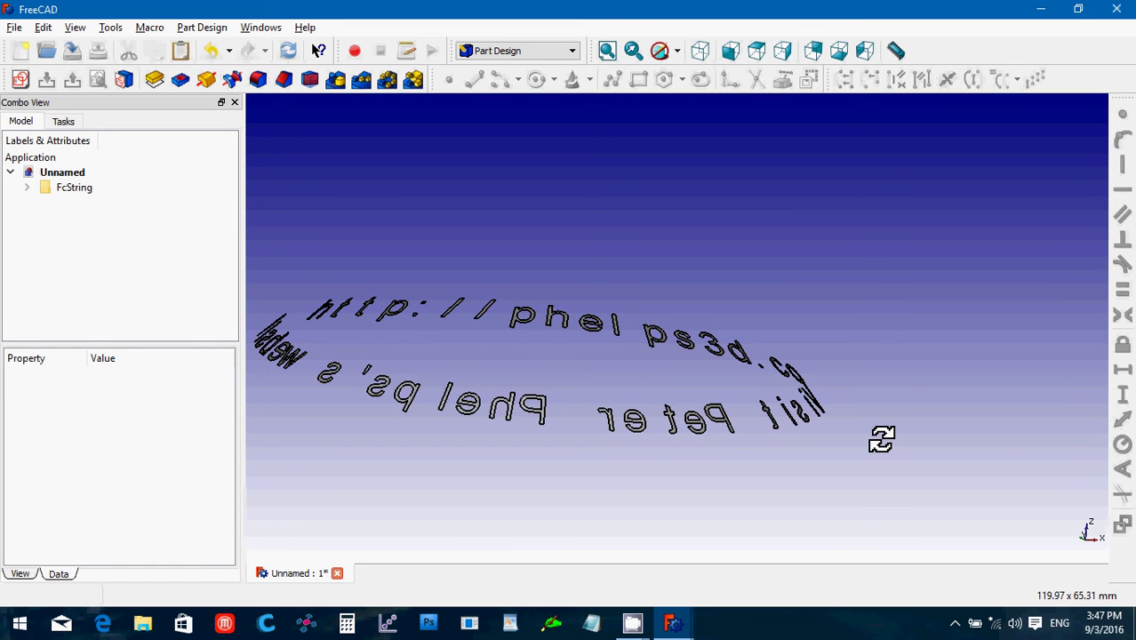
middle_drag(881, 439, 854, 308)
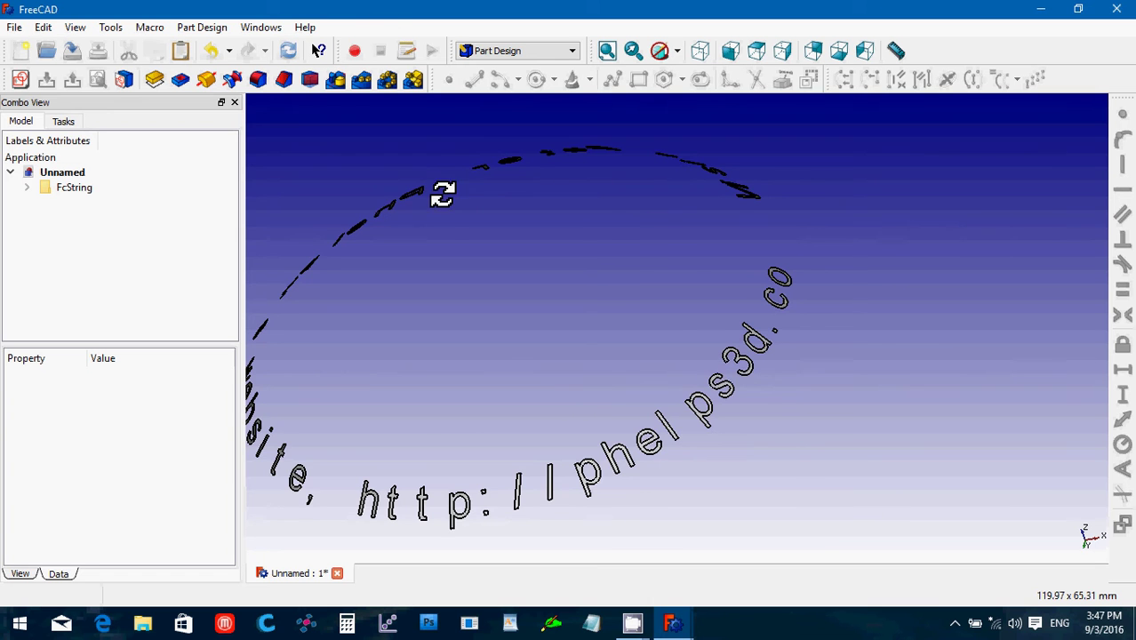
- Delete the 45° indoor text's FcString group and reopen the FCCircularText window
click(59, 185)
key(Delete)
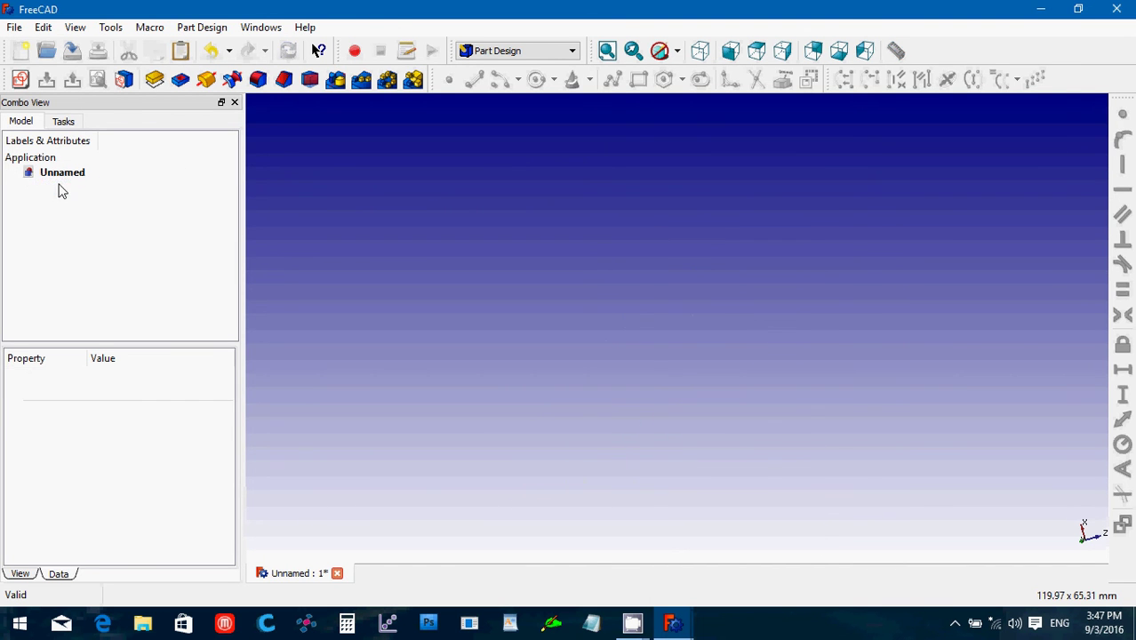
click(673, 625)
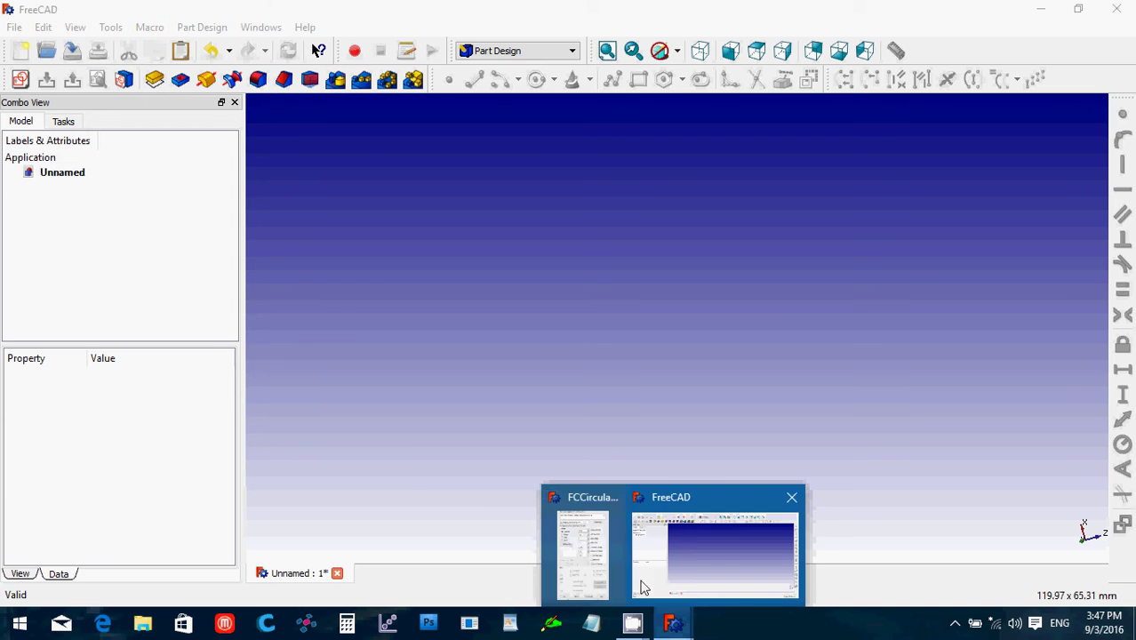
click(591, 546)
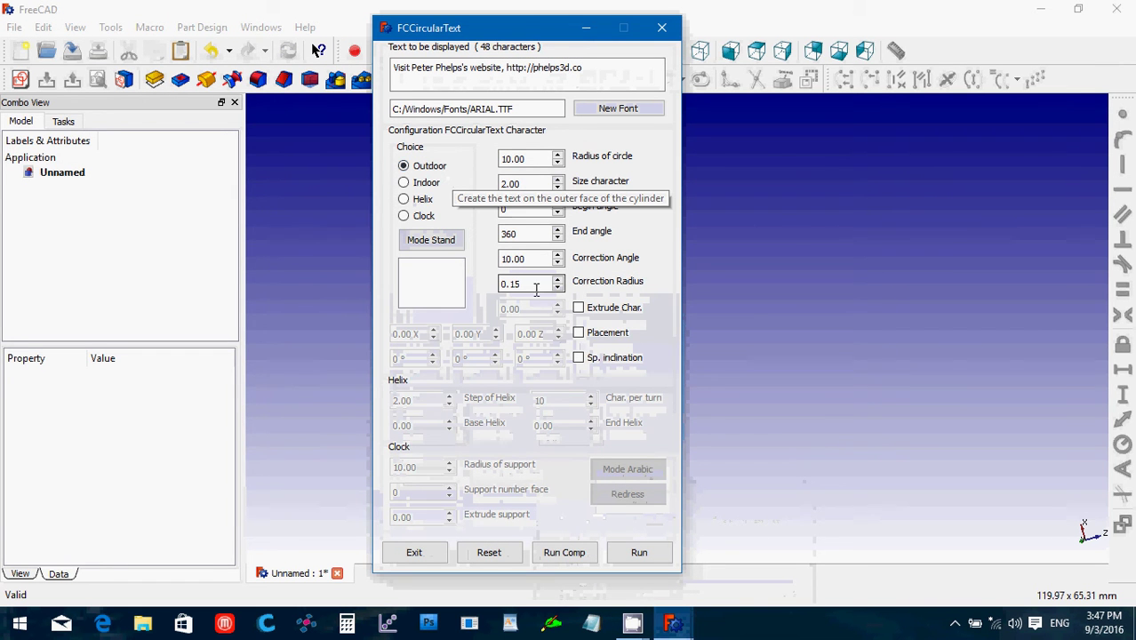
- Set the circle radius to 40, character size to 5, correction angle to 0 and correction radius to 0
text(40)
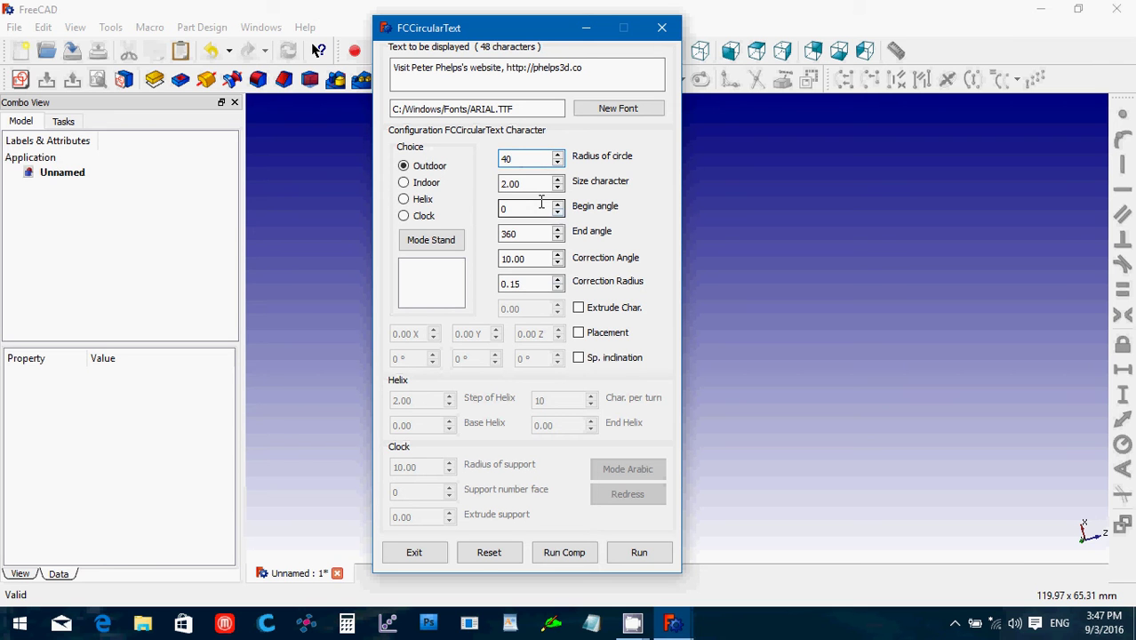
key(Tab)
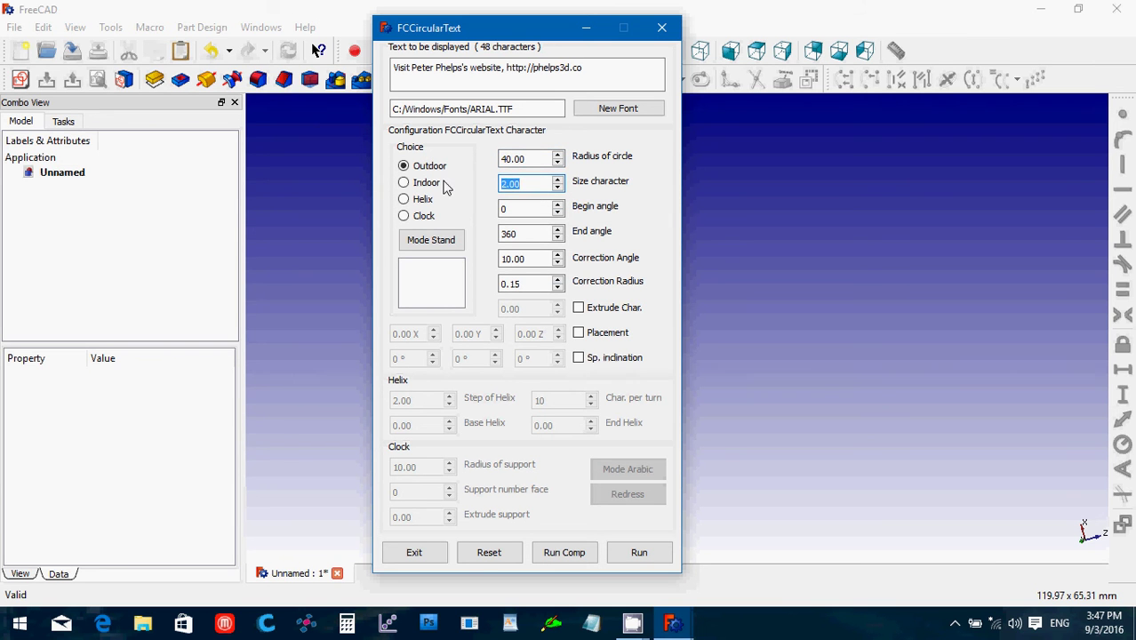
text(5)
key(Tab)
key(Tab)
key(Tab)
text(0)
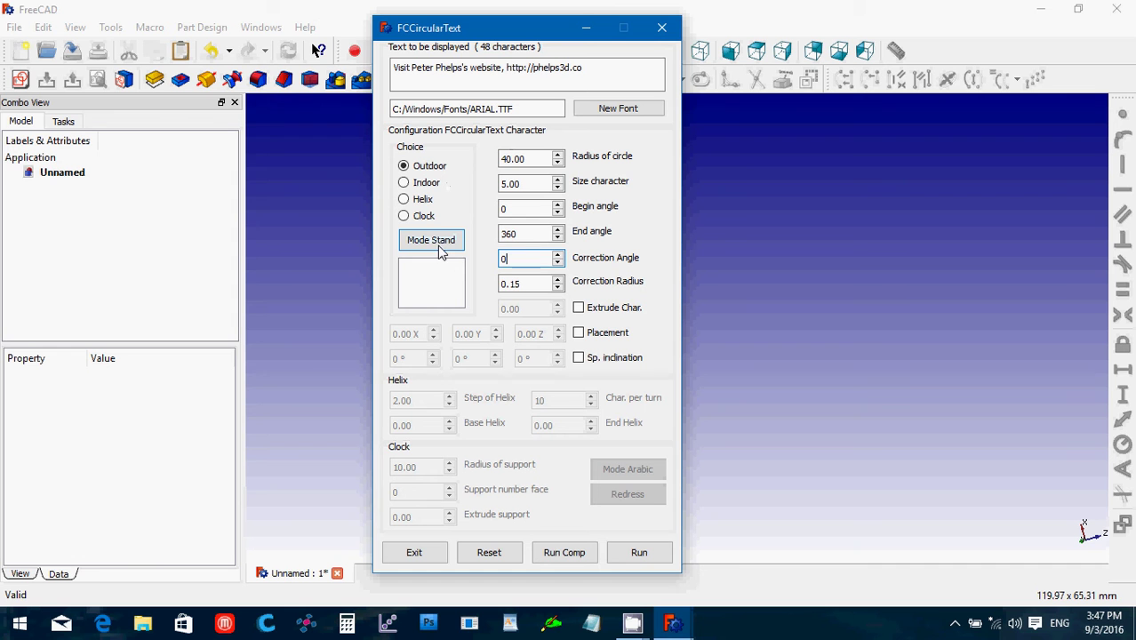
key(Tab)
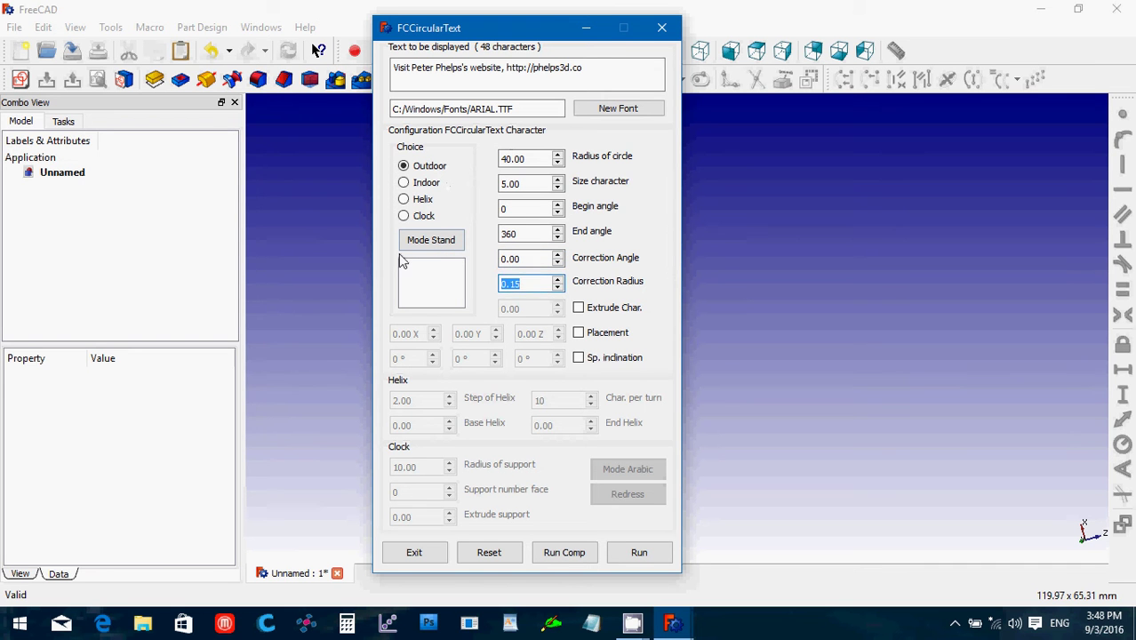
text(0)
- Enable the special inclination with a third angle of -45° and run the macro to generate the outdoor circular text
click(578, 358)
click(544, 360)
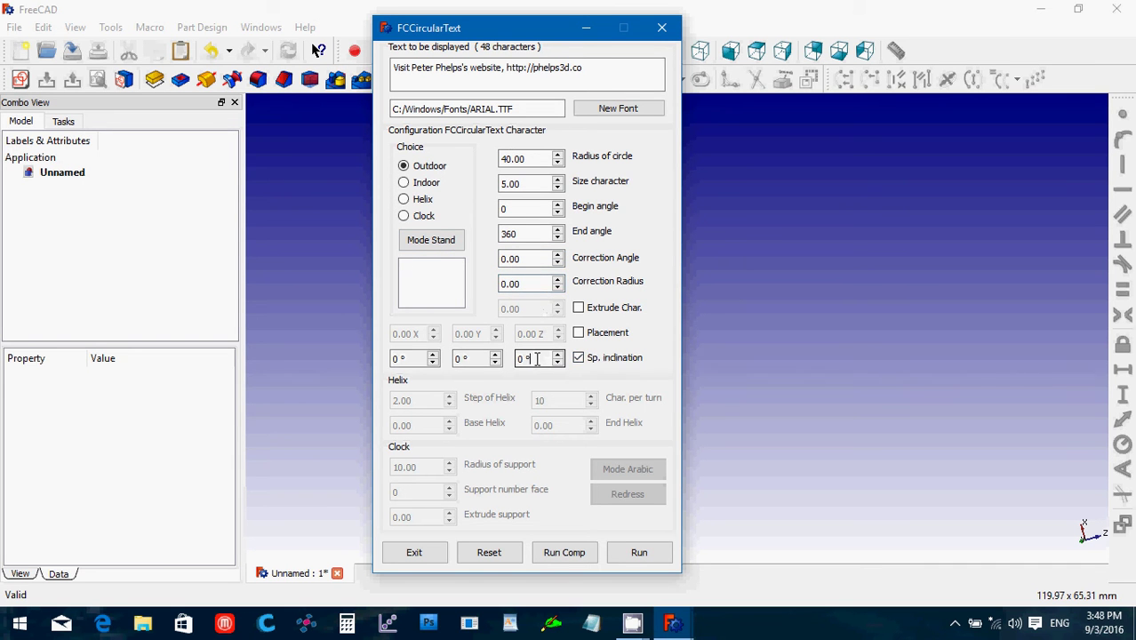
double_click(521, 359)
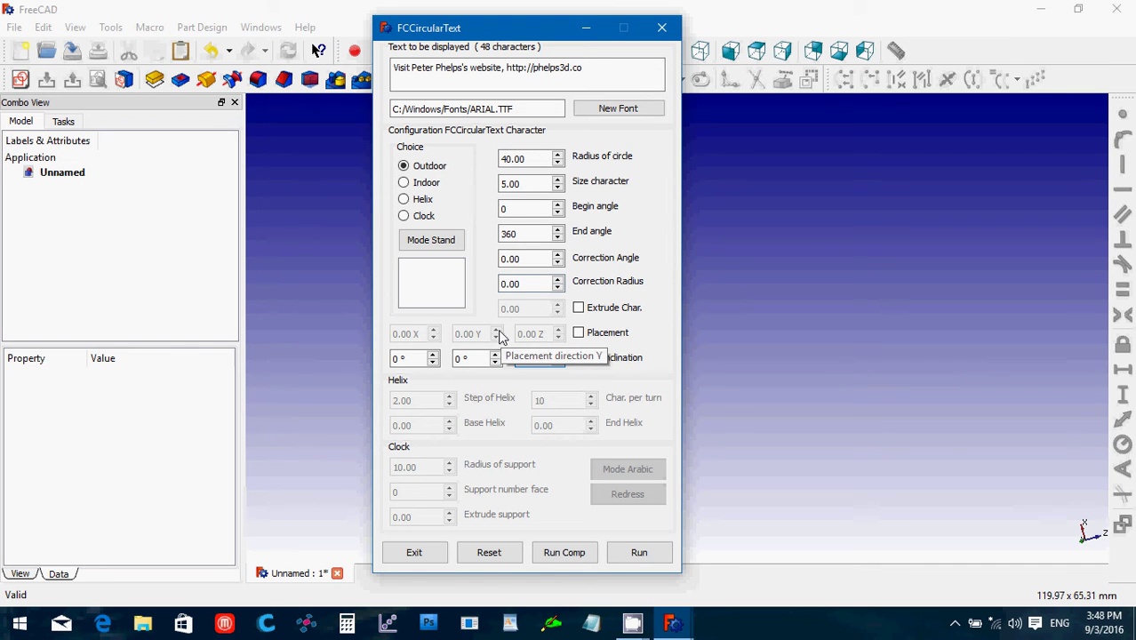
text(-45)
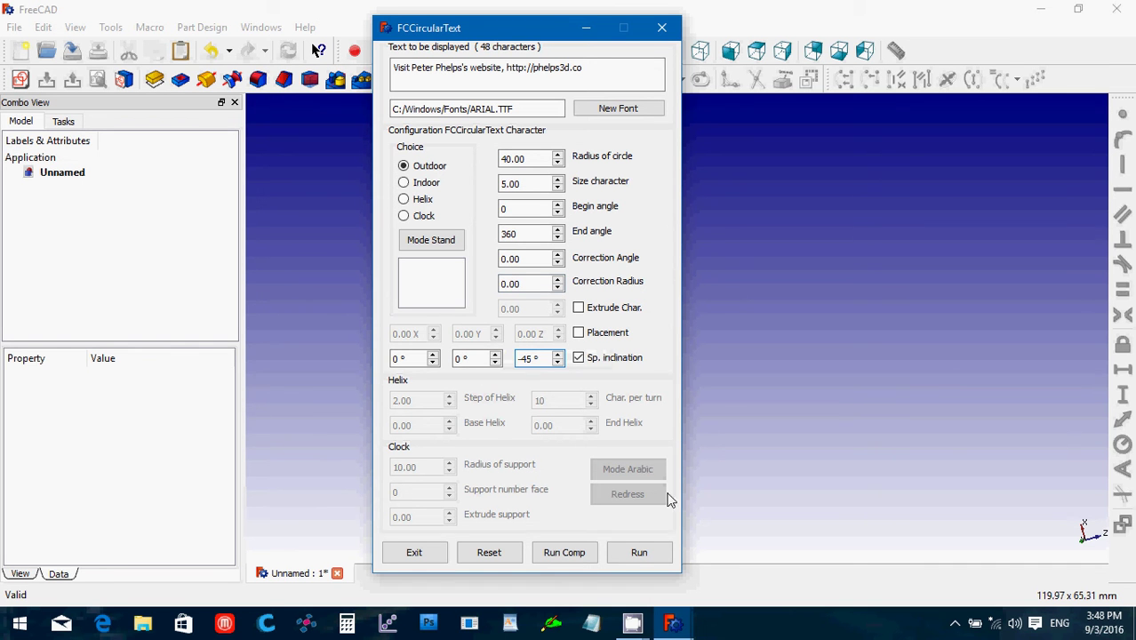
click(640, 559)
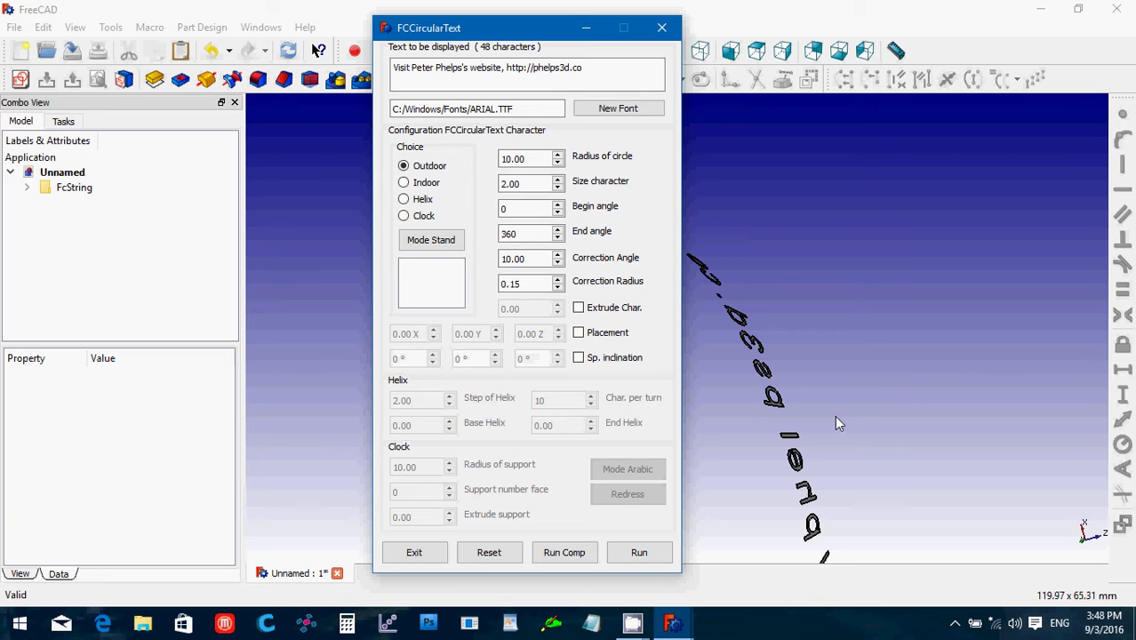
- Minimize the FCCircularText window and examine the -45° outdoor text from several sides
click(585, 30)
click(609, 51)
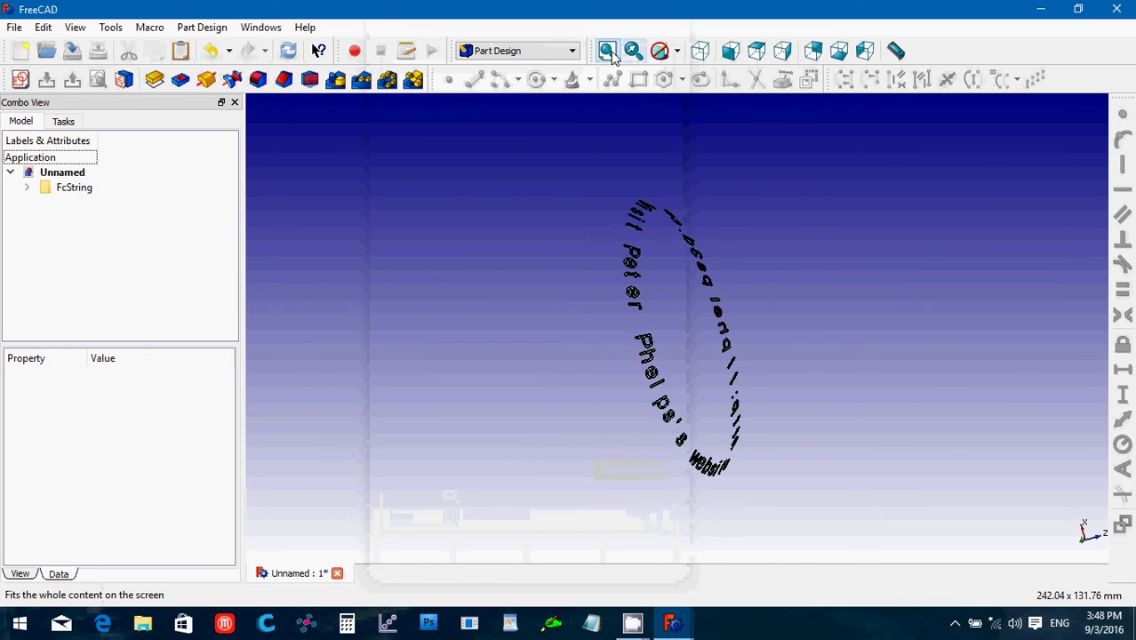
middle_drag(598, 179, 469, 293)
middle_drag(800, 181, 760, 167)
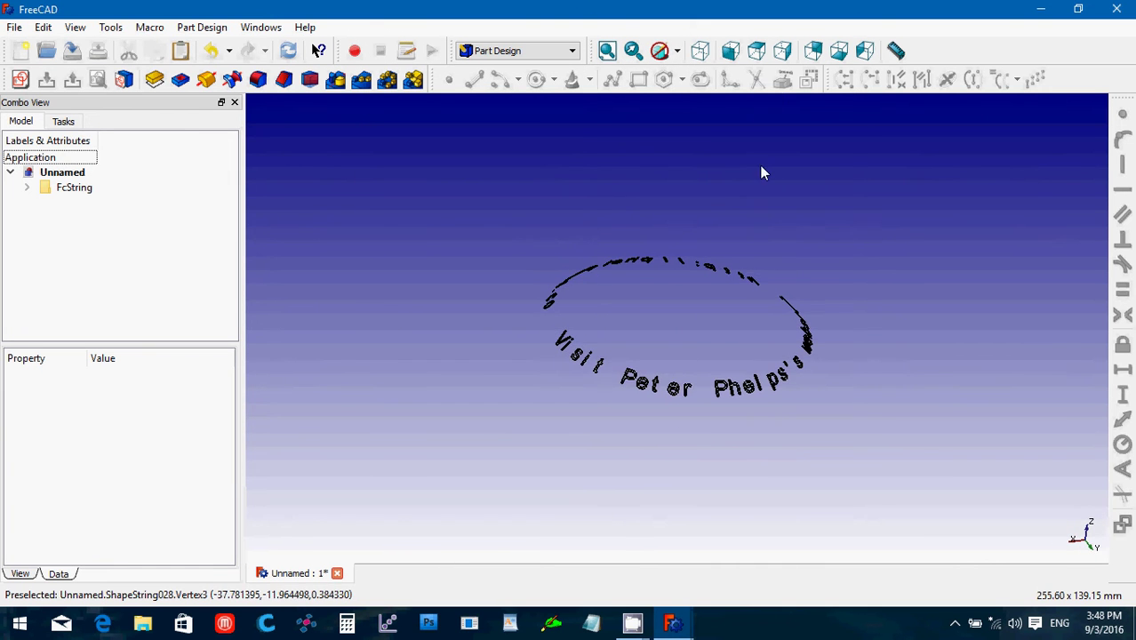
mouse_move(585, 399)
middle_down()
mouse_move(586, 362)
mouse_move(597, 381)
mouse_move(588, 403)
middle_up()
middle_drag(477, 338, 530, 378)
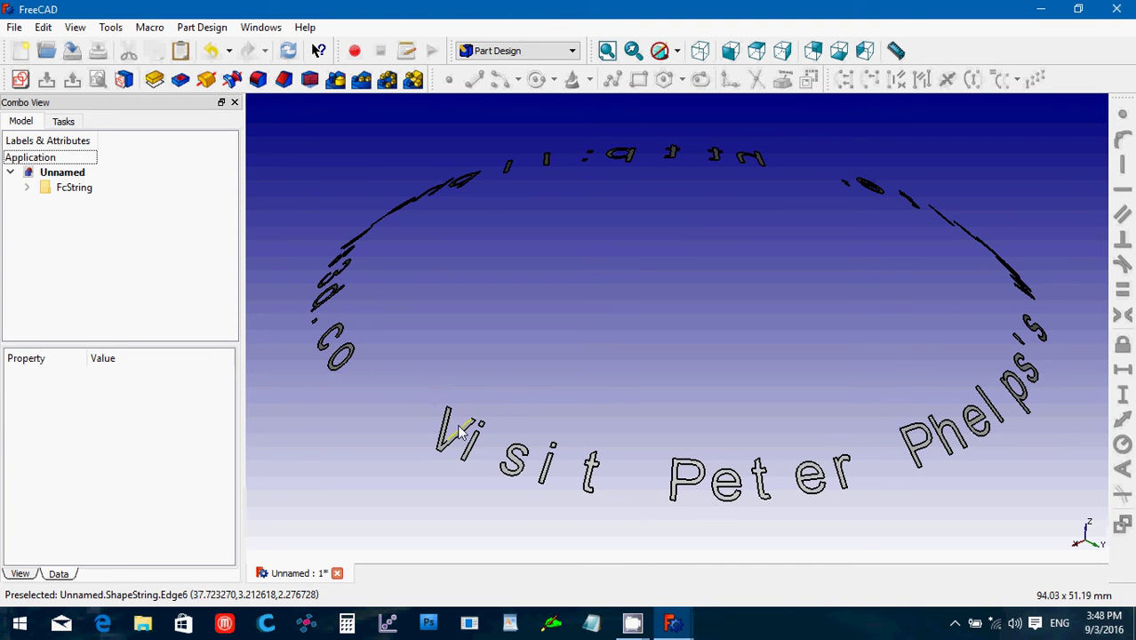
middle_drag(461, 430, 551, 440)
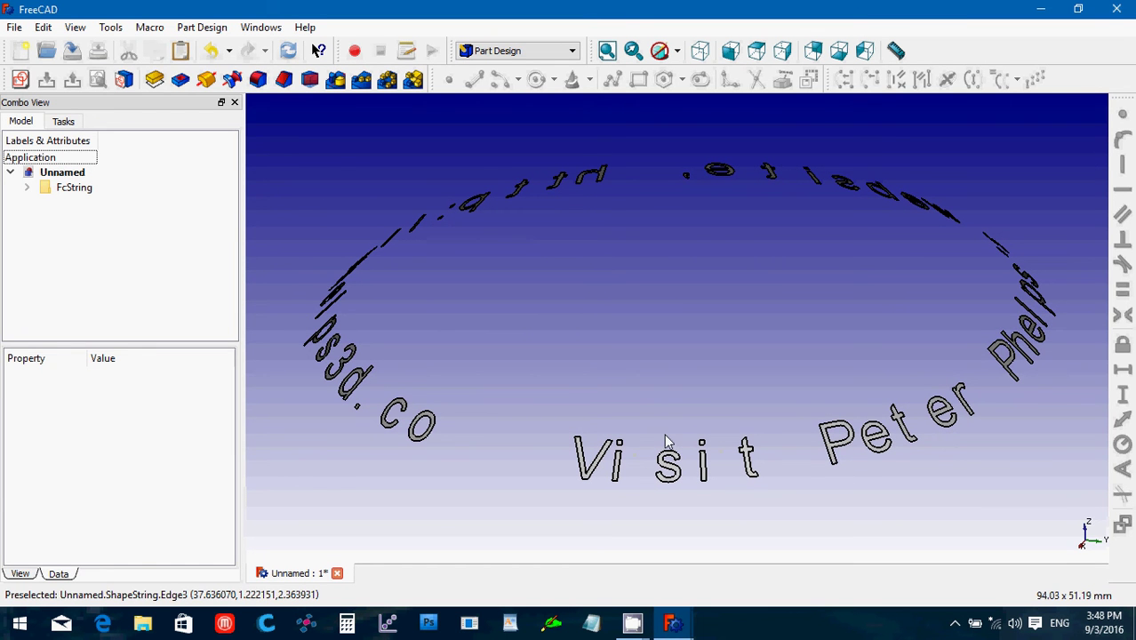
middle_drag(666, 442, 823, 352)
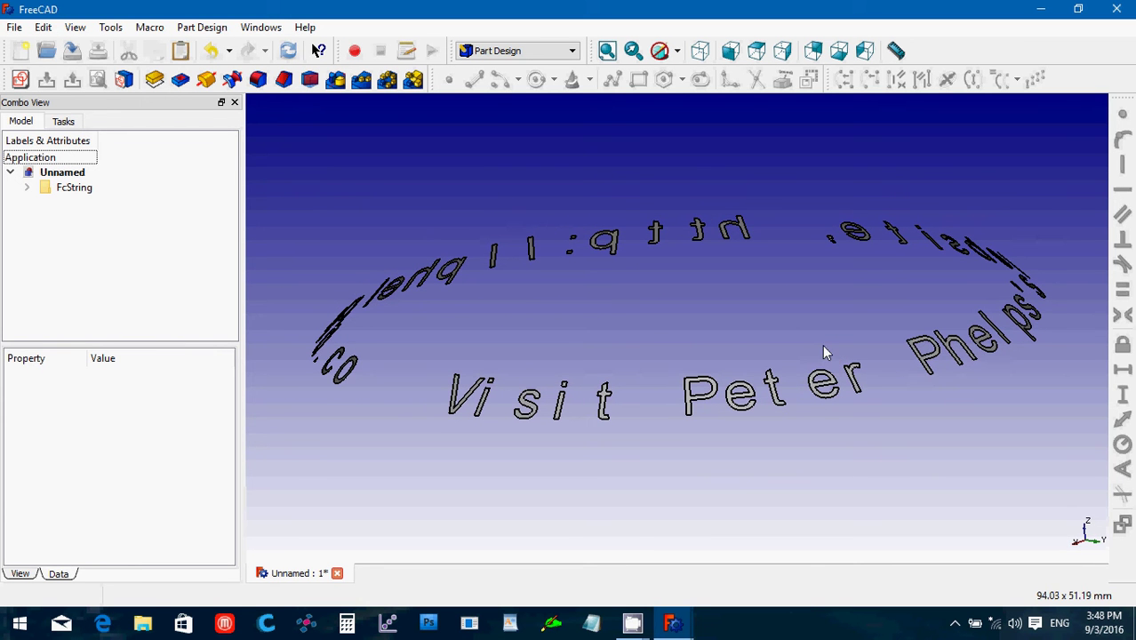
- Delete the -45° outdoor text's FcString group and reopen the FCCircularText window
mouse_move(673, 622)
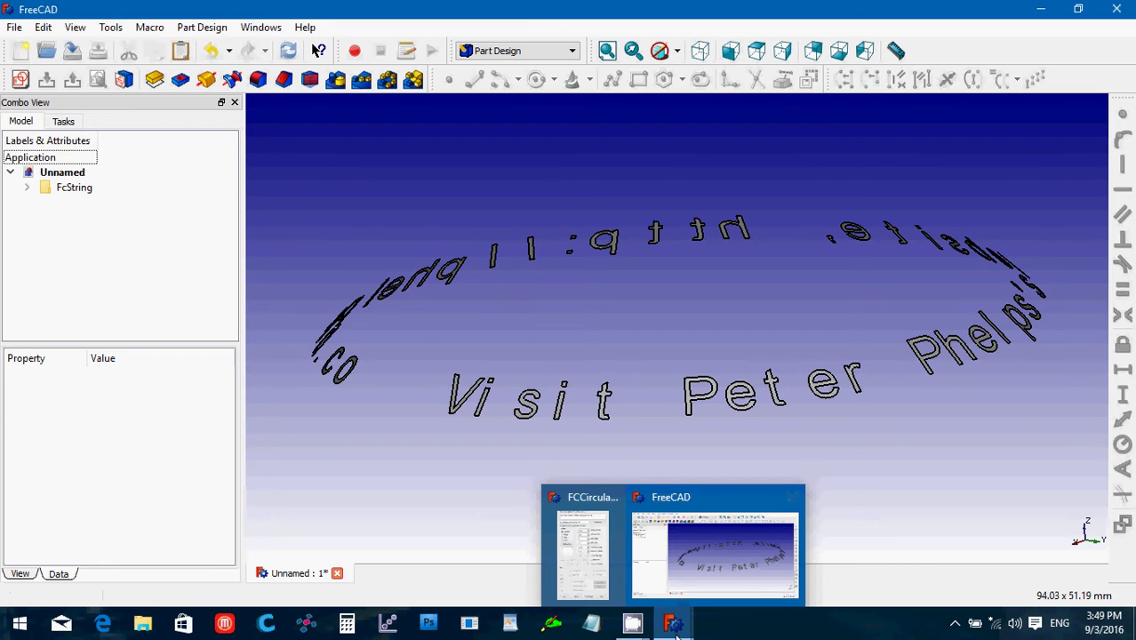
click(673, 624)
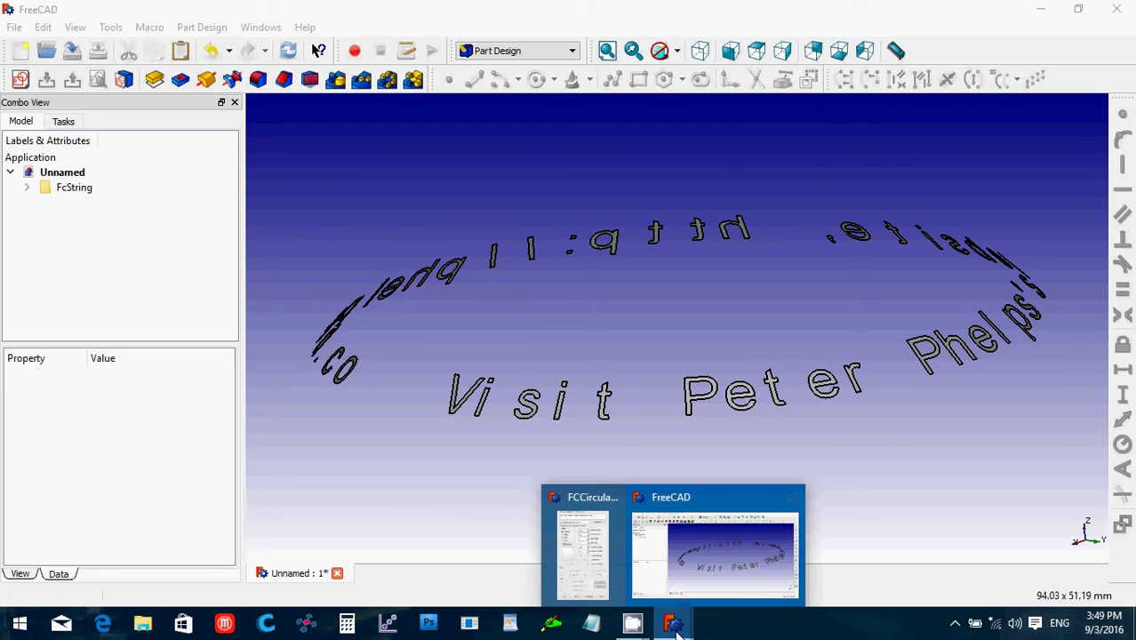
click(289, 324)
click(72, 188)
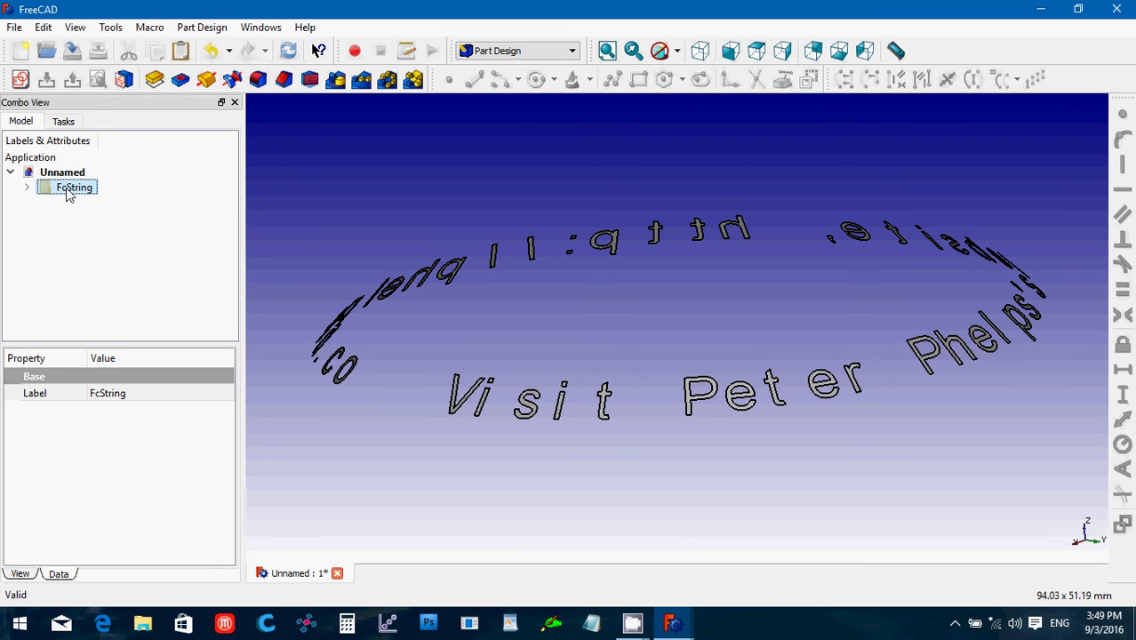
key(Delete)
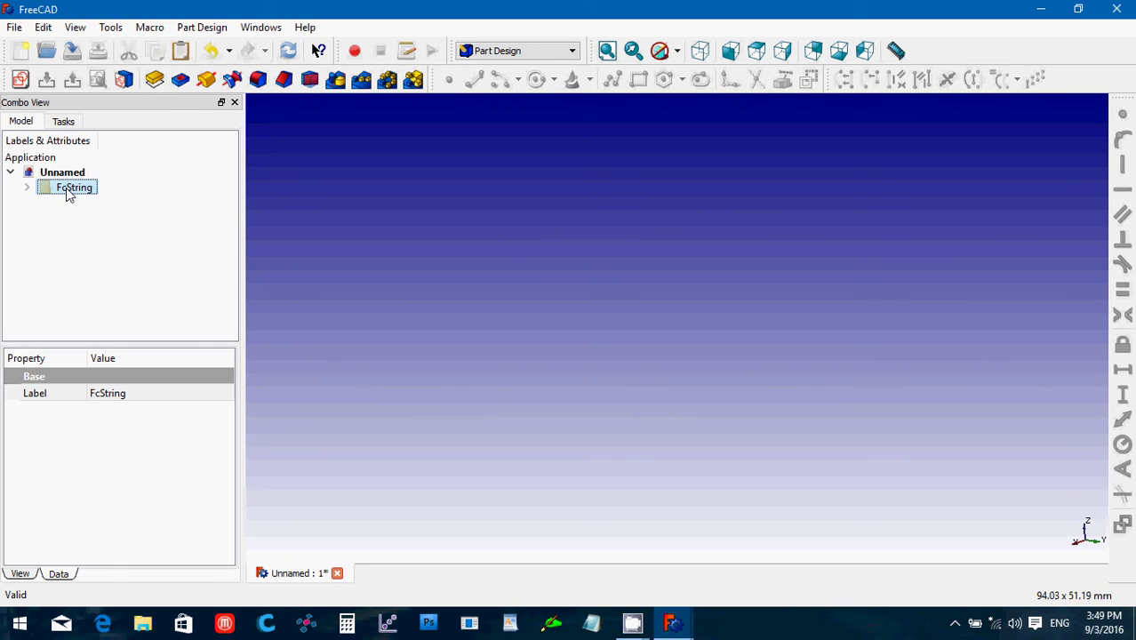
click(674, 624)
click(596, 524)
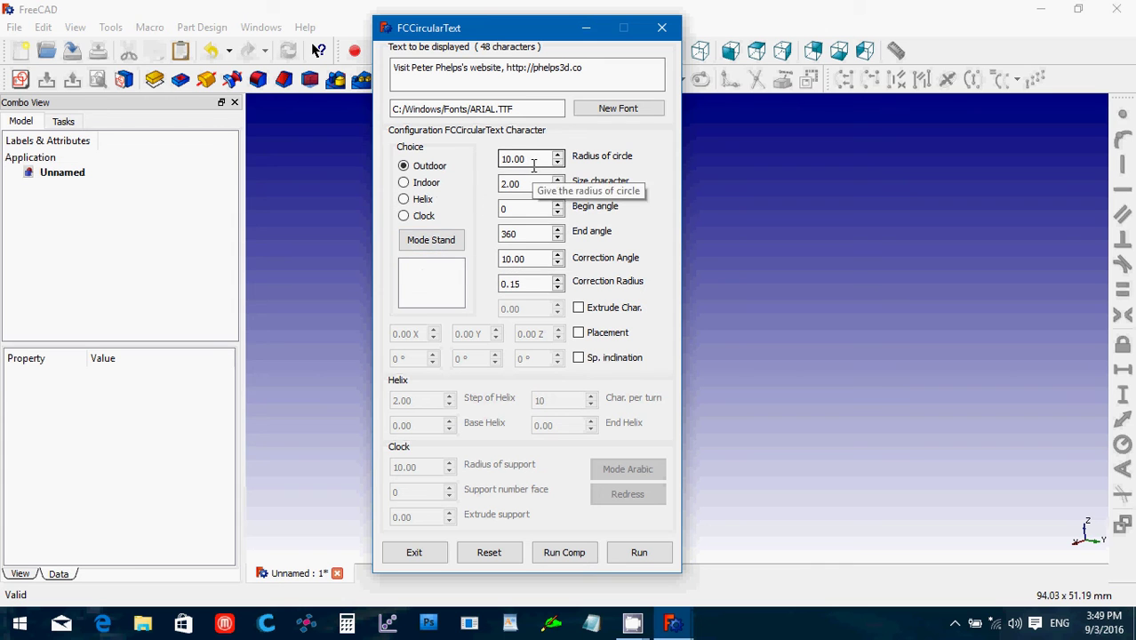
- Generate flat-mode indoor circular text with a circle radius of 40 and a character size of 5
double_click(522, 159)
text(40)
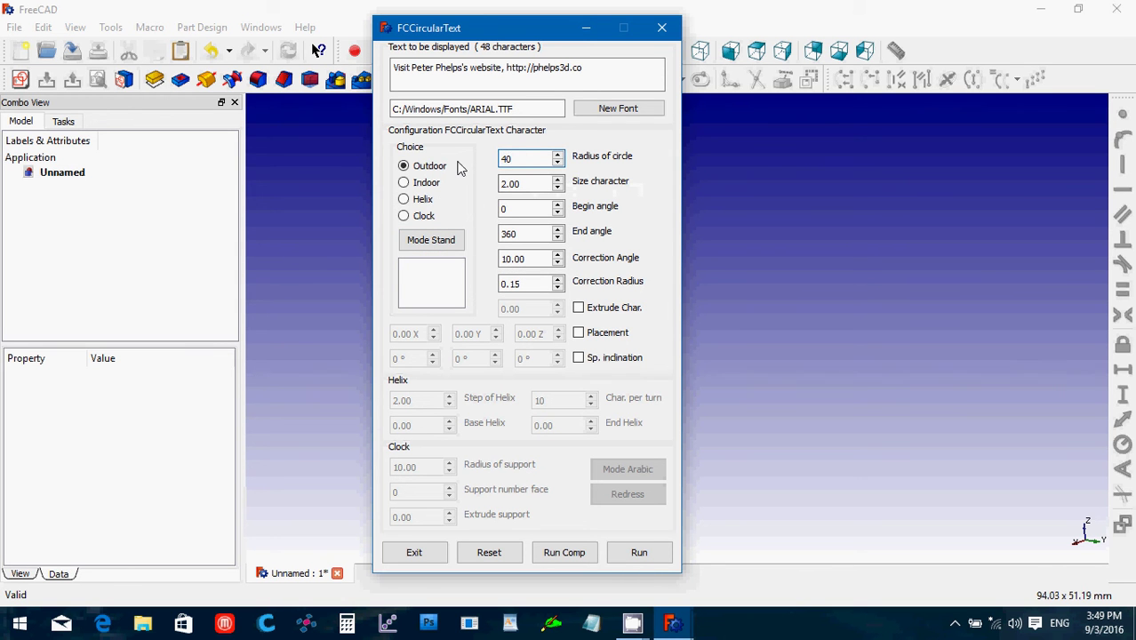
key(Tab)
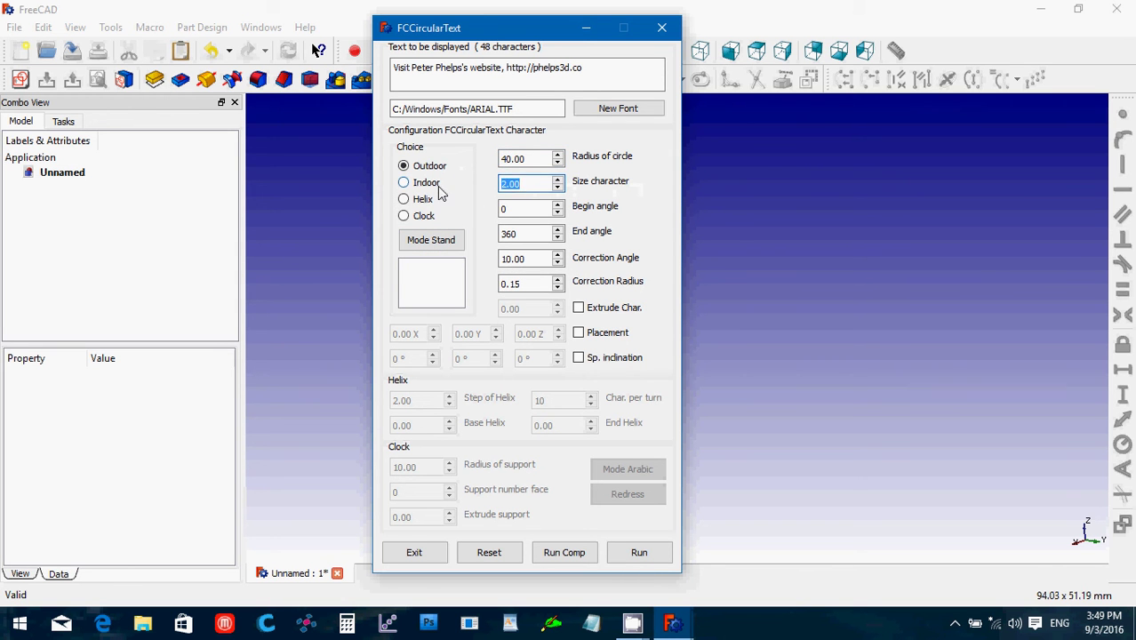
text(5)
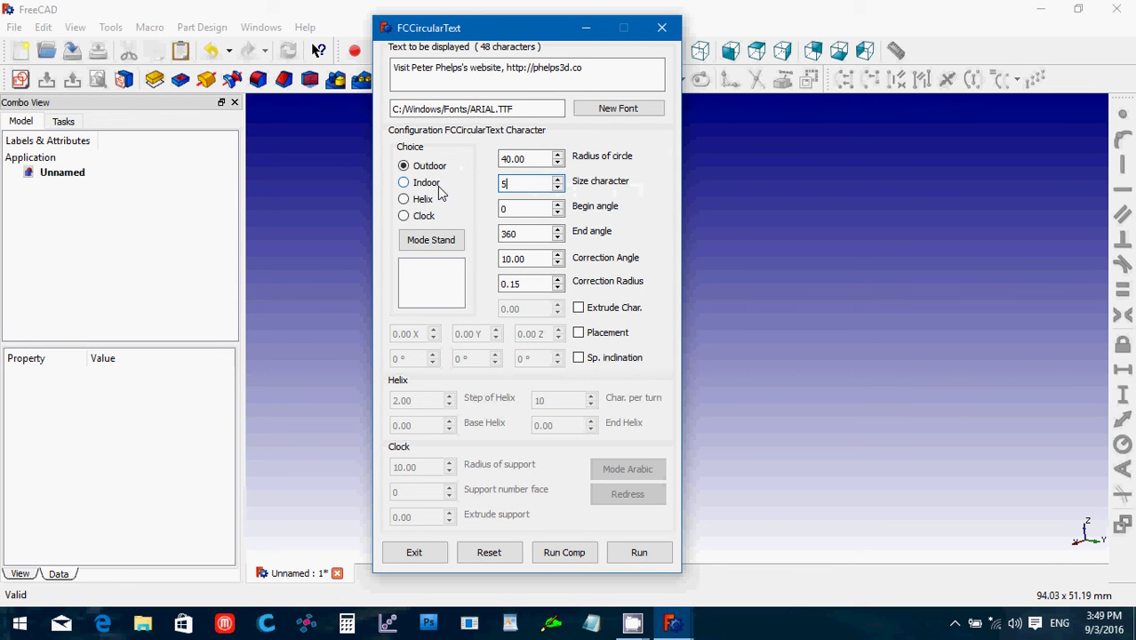
click(529, 260)
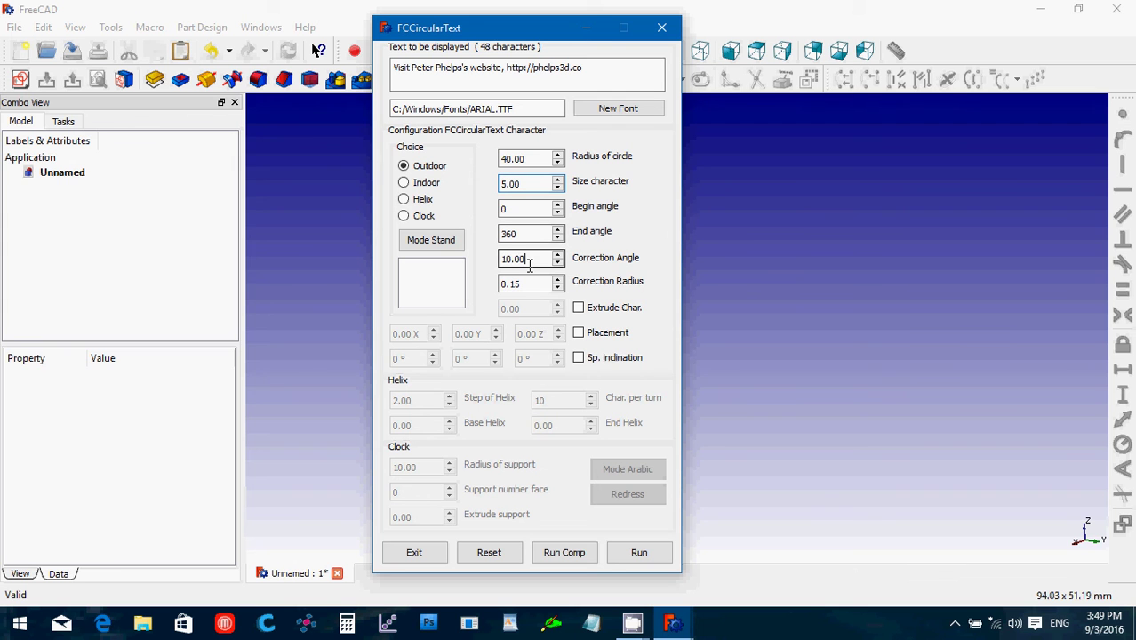
click(431, 242)
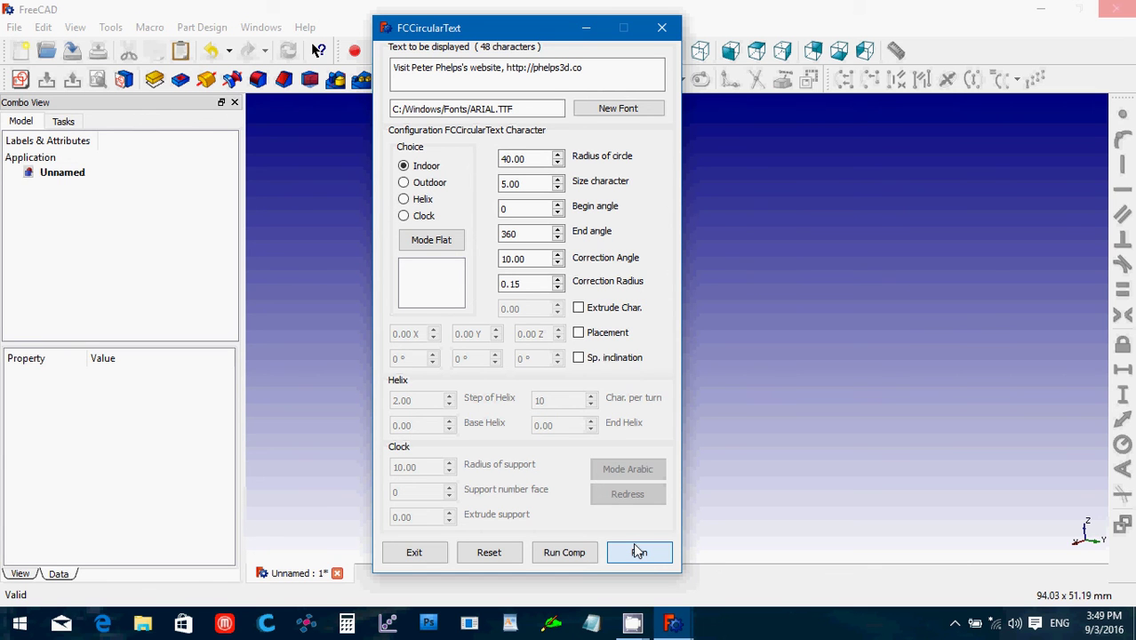
click(638, 551)
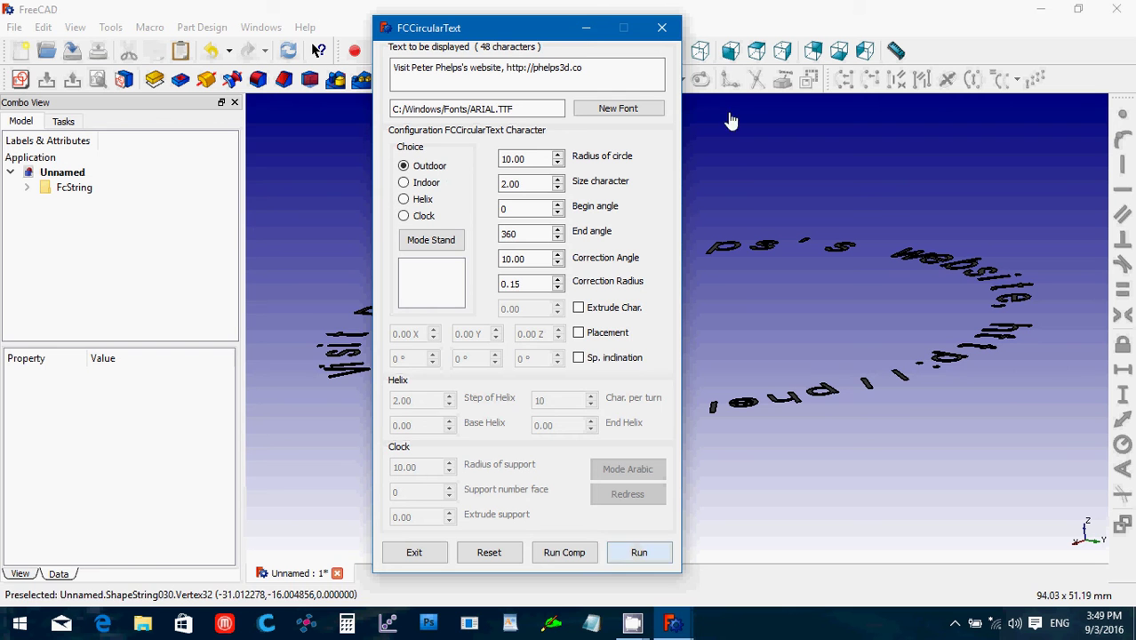
- Minimize the FCCircularText window and examine the whole flat indoor text in the top view
click(587, 32)
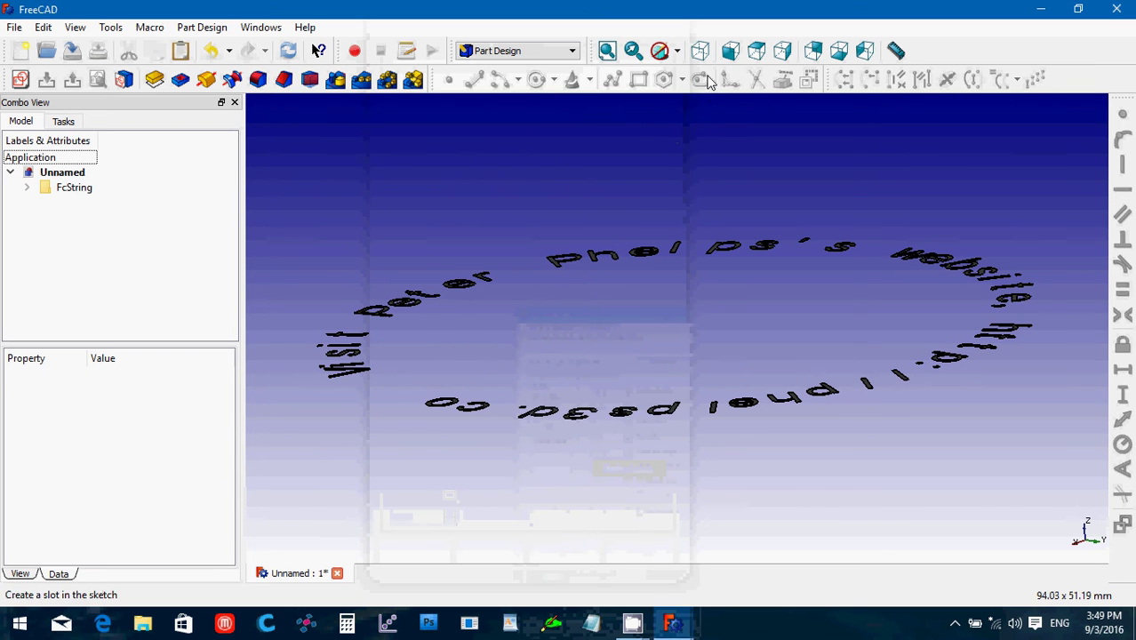
click(756, 51)
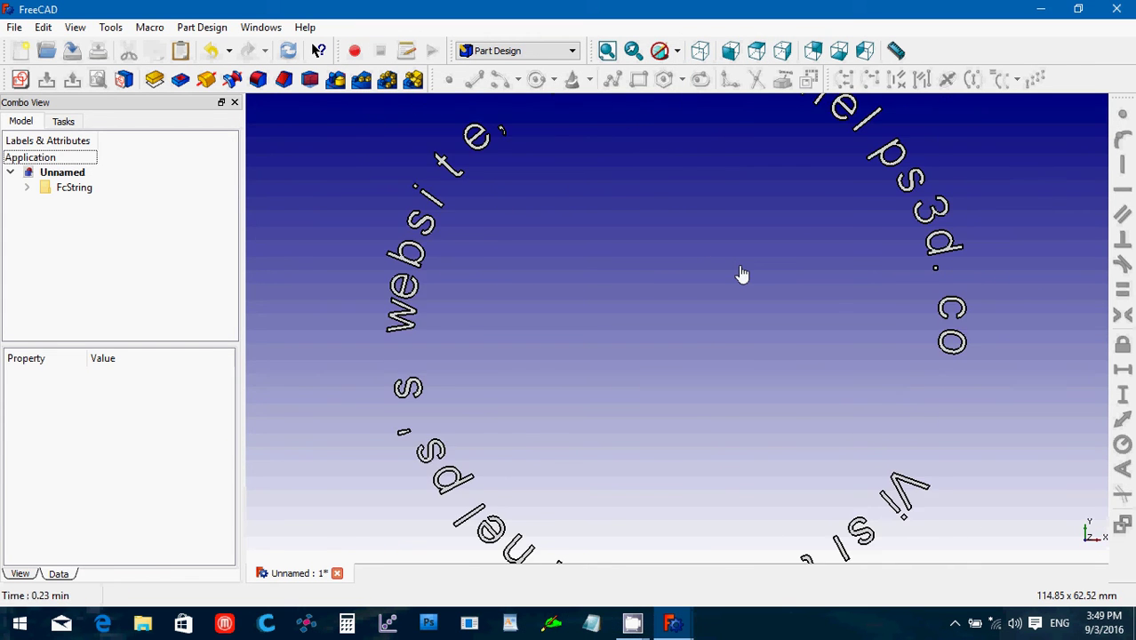
scroll(740, 268, down, 2)
scroll(740, 269, up, 1)
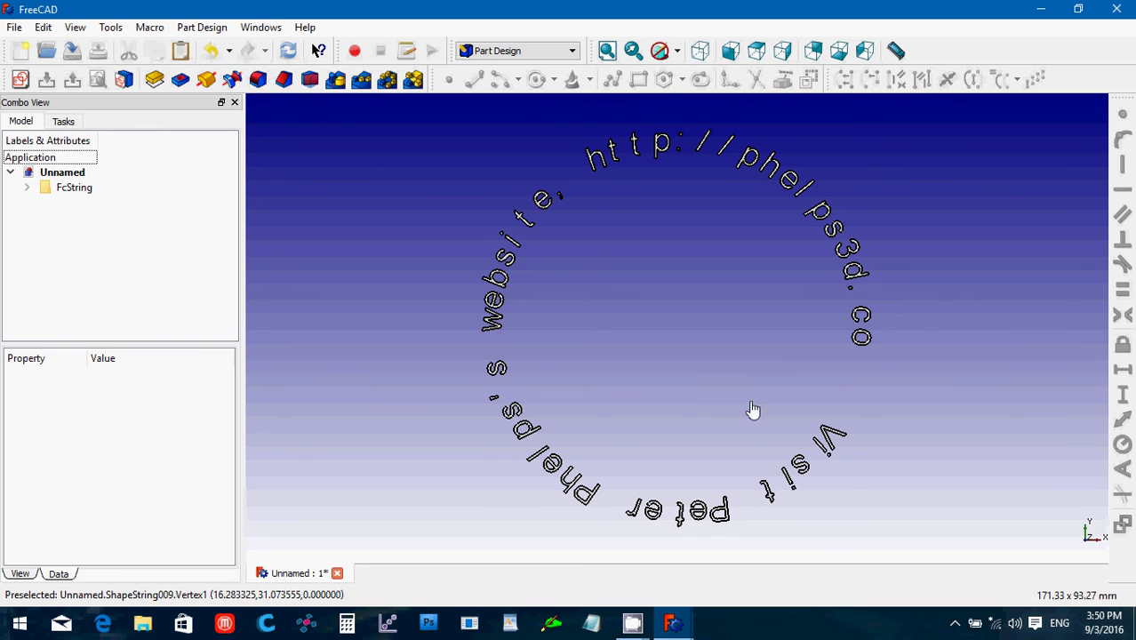
- Delete the flat indoor text's FcString group and reopen the FCCircularText window
click(65, 187)
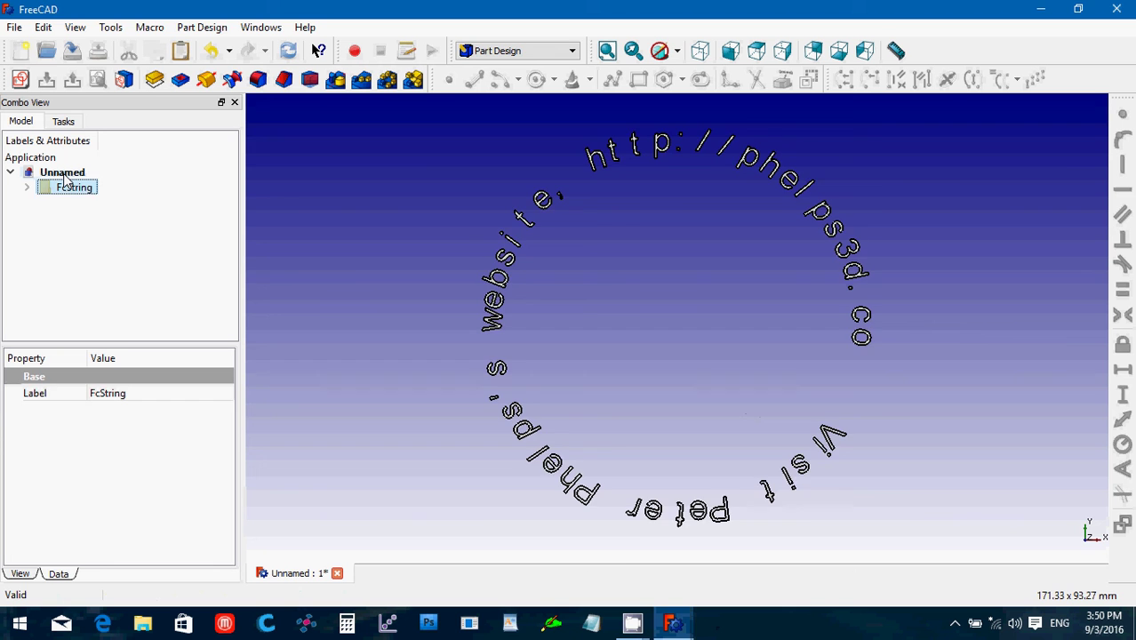
key(Delete)
mouse_move(673, 624)
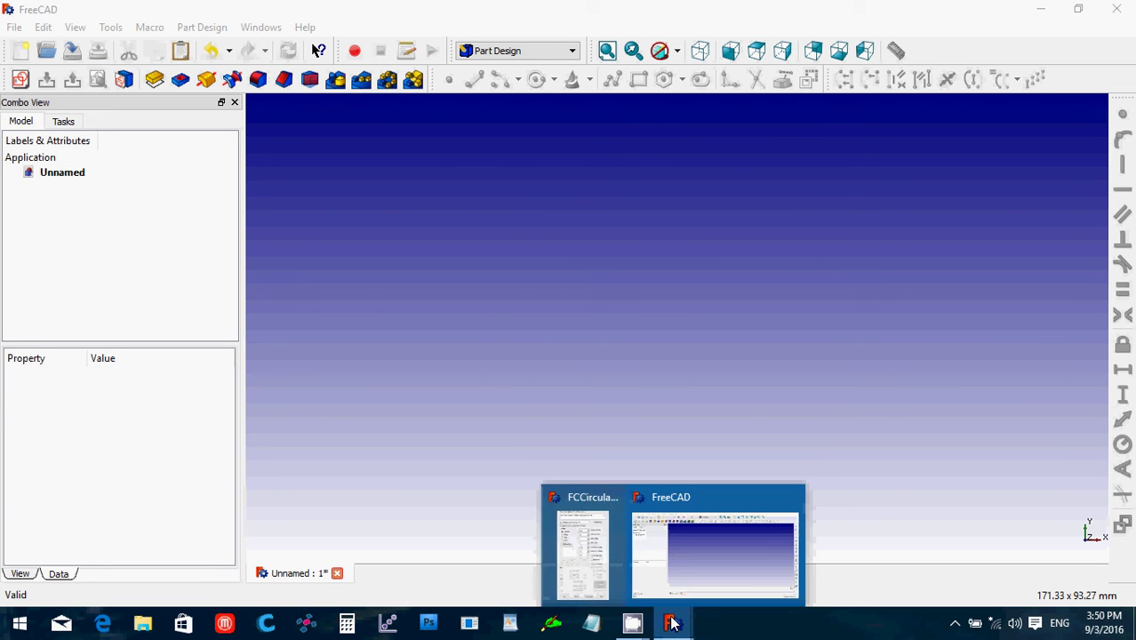
click(586, 591)
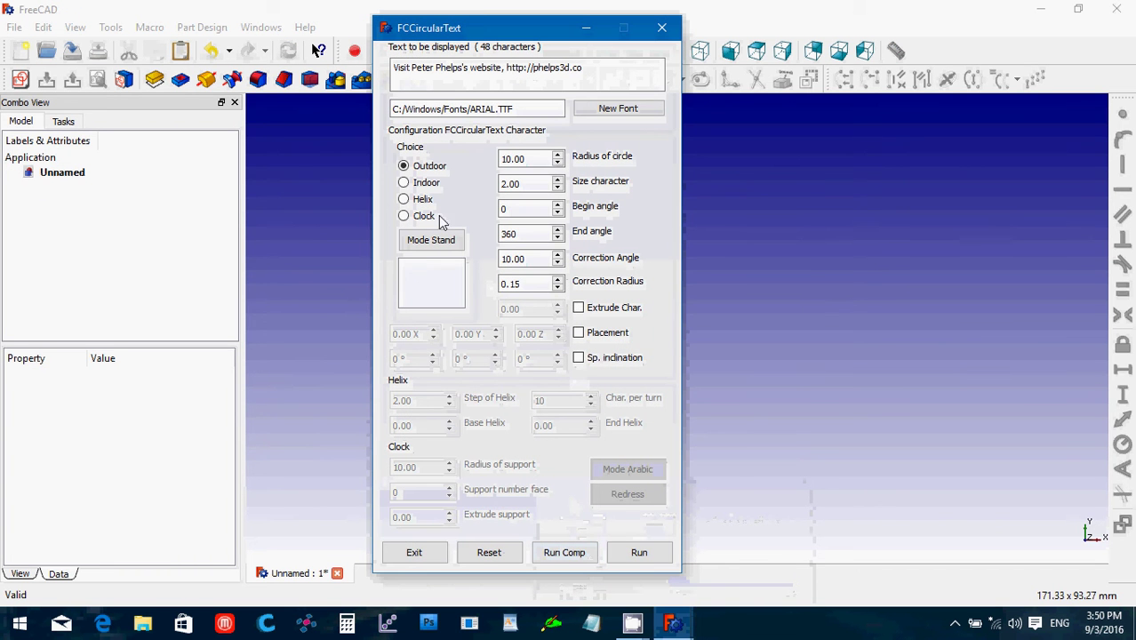
- Configure flat-mode outdoor text with a circle radius of 40 and a character size of 5
click(404, 183)
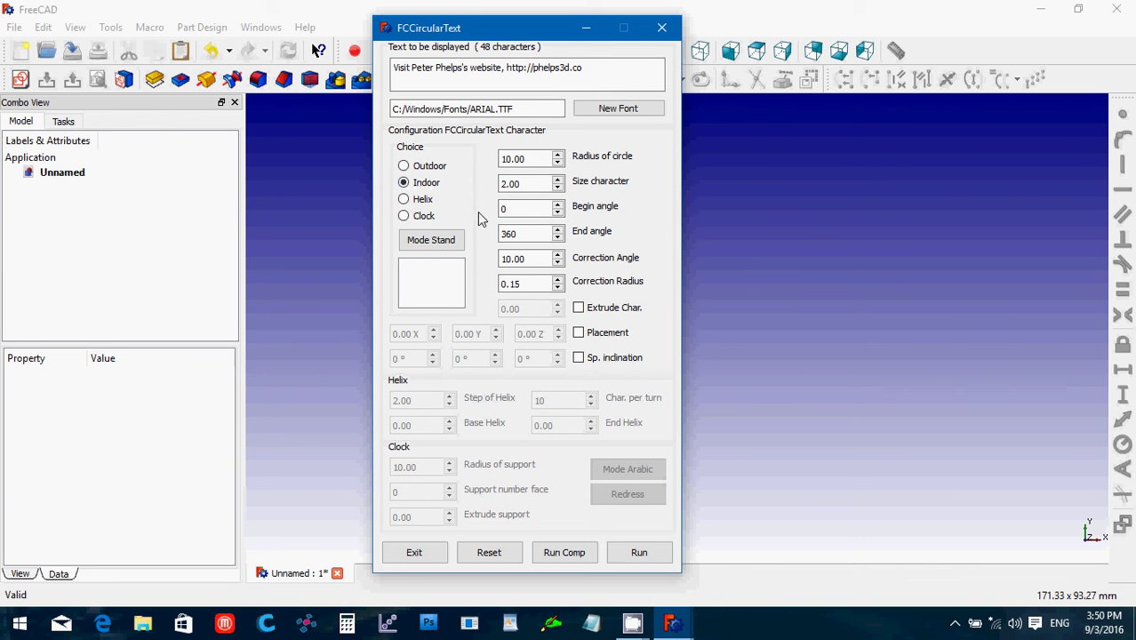
click(432, 242)
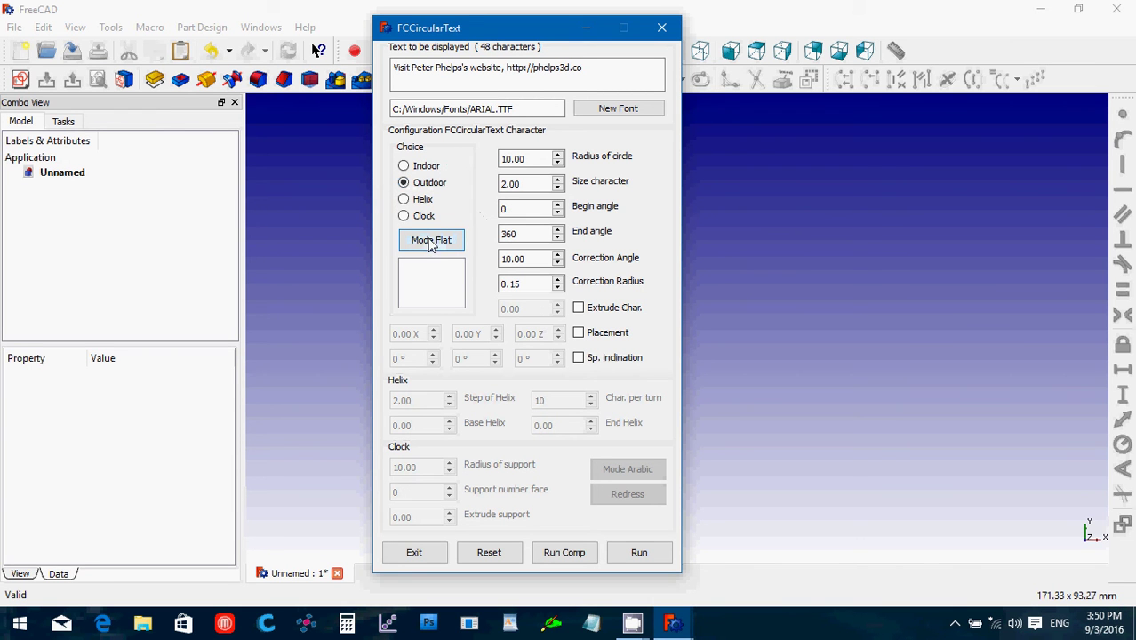
click(524, 160)
drag(527, 160, 480, 173)
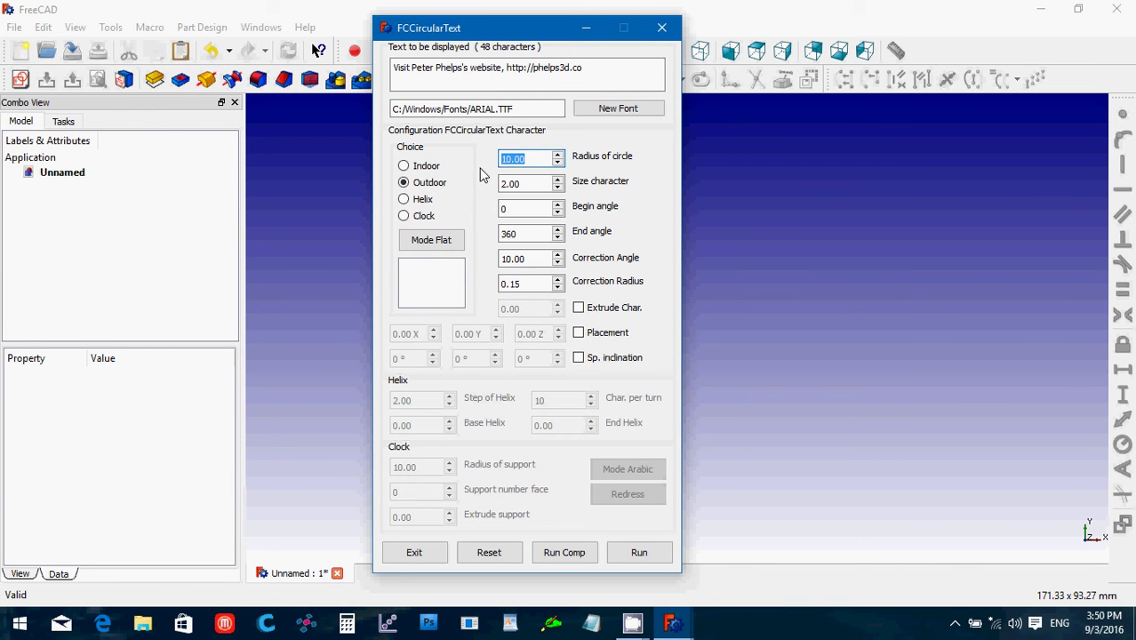
text(40)
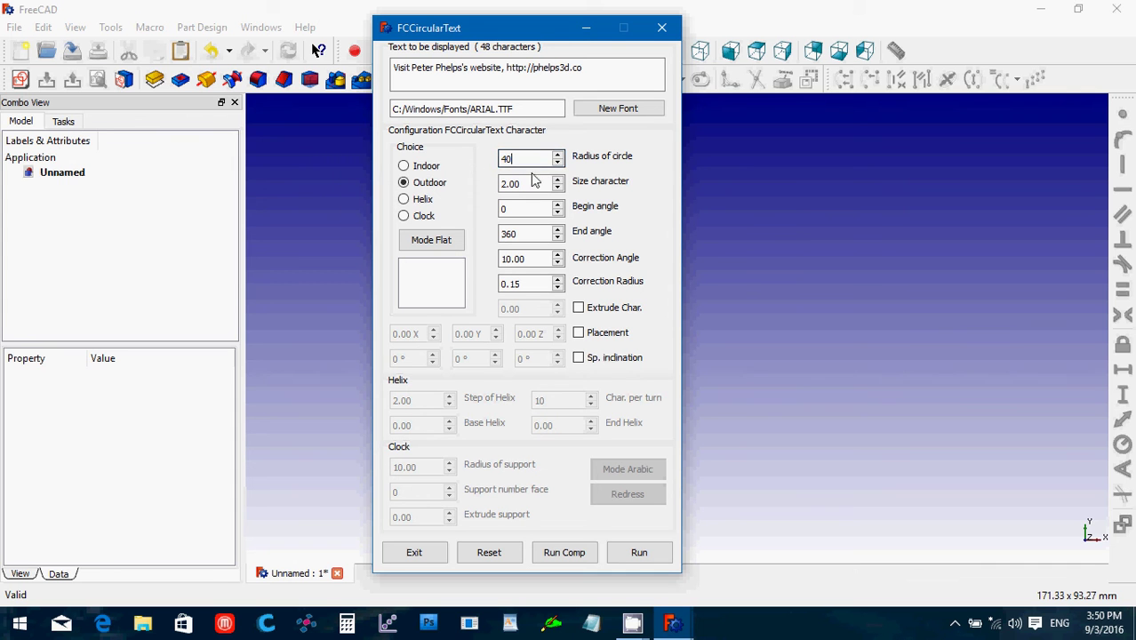
key(Tab)
text(5)
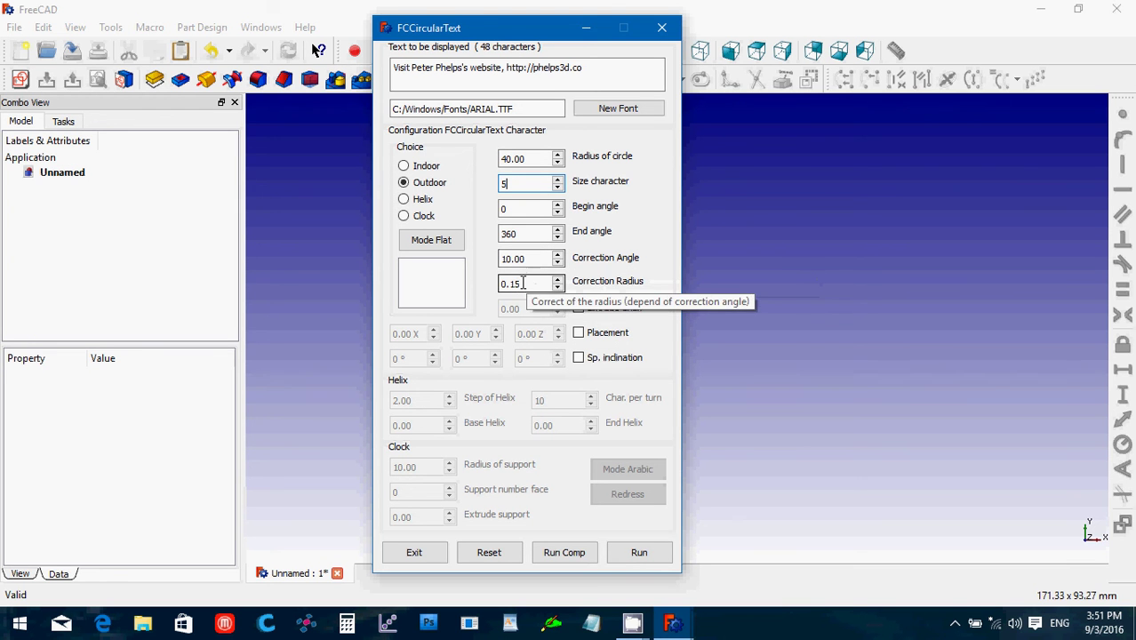
- Set the flat outdoor text's correction radius to 0.50 and its correction angle to 5
drag(524, 283, 500, 285)
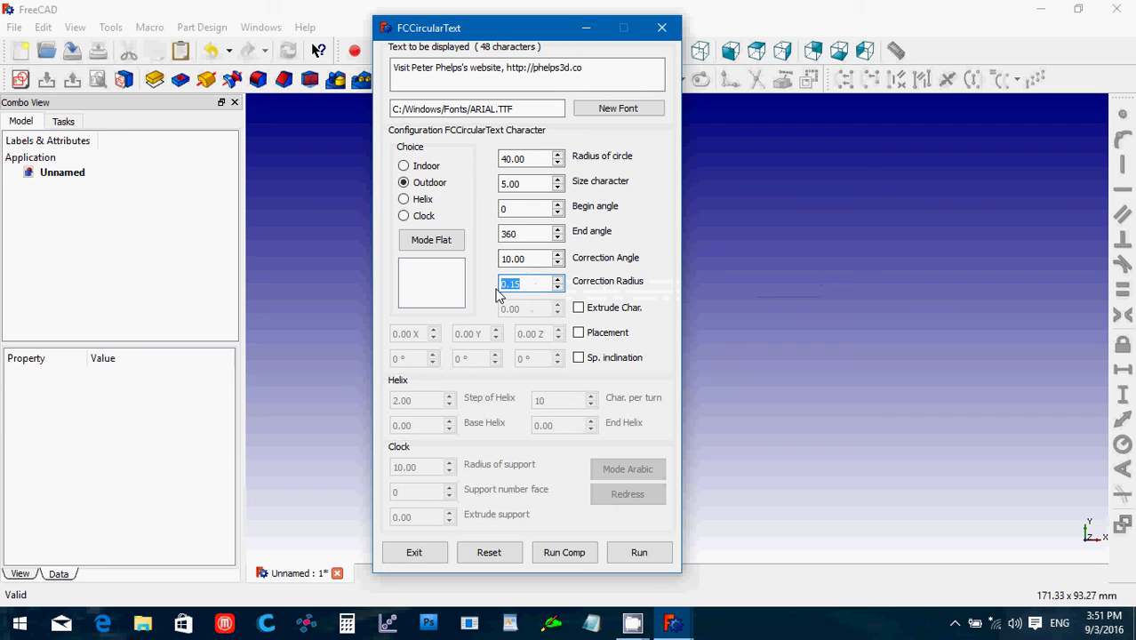
text(.00)
key(BackSpace)
text(0.5)
drag(530, 259, 491, 267)
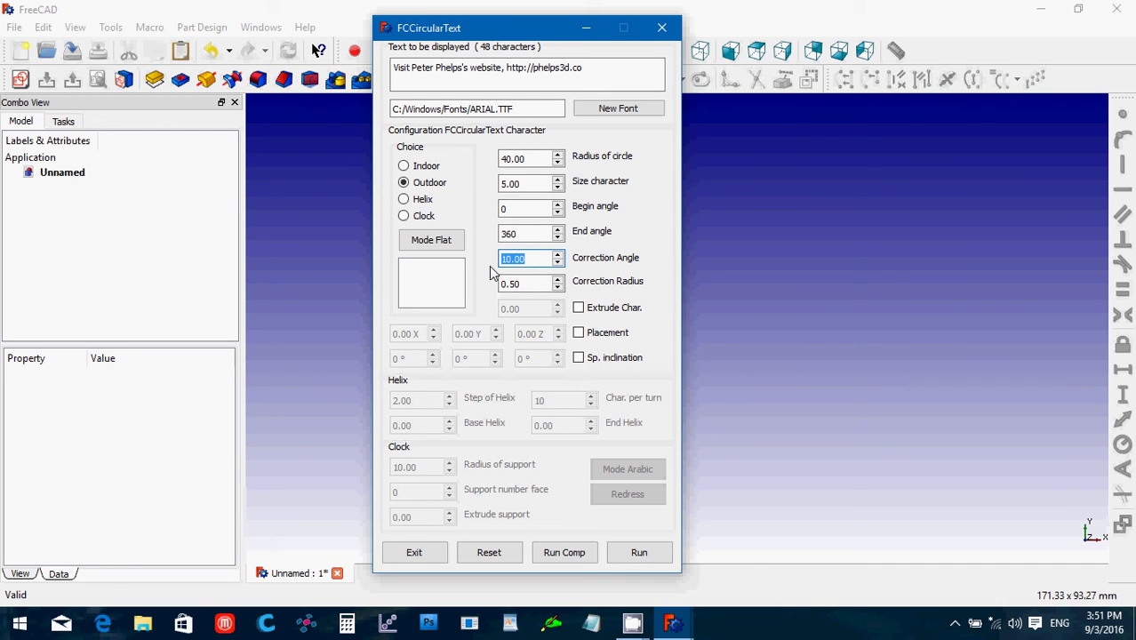
text(5)
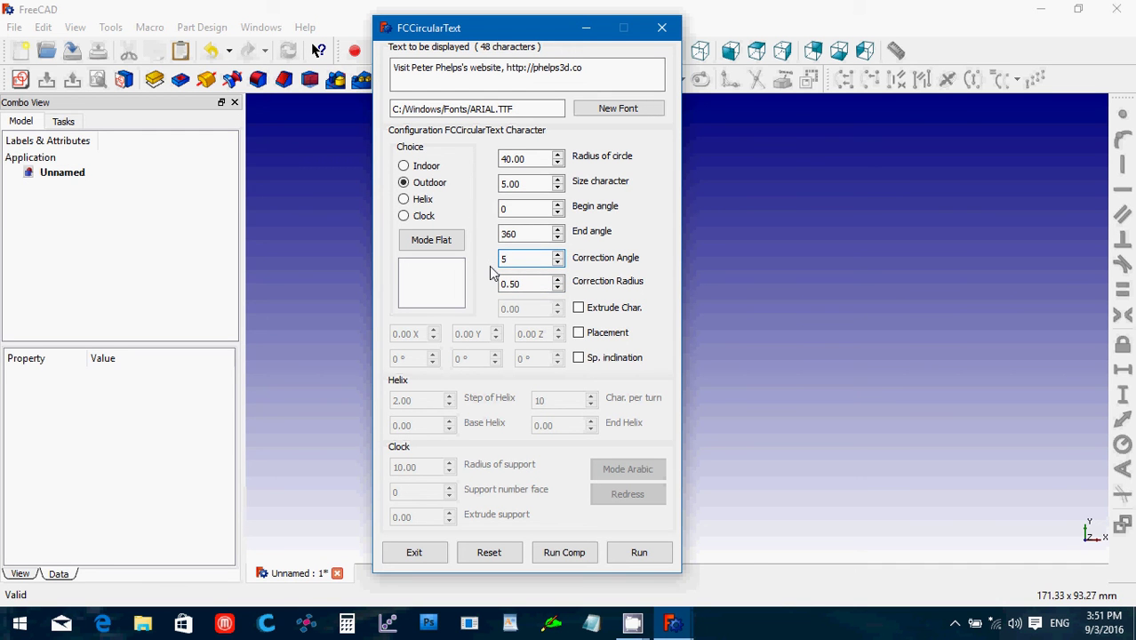
- Enable character extrusion with a height of 2 and generate the flat outdoor circular text
click(579, 311)
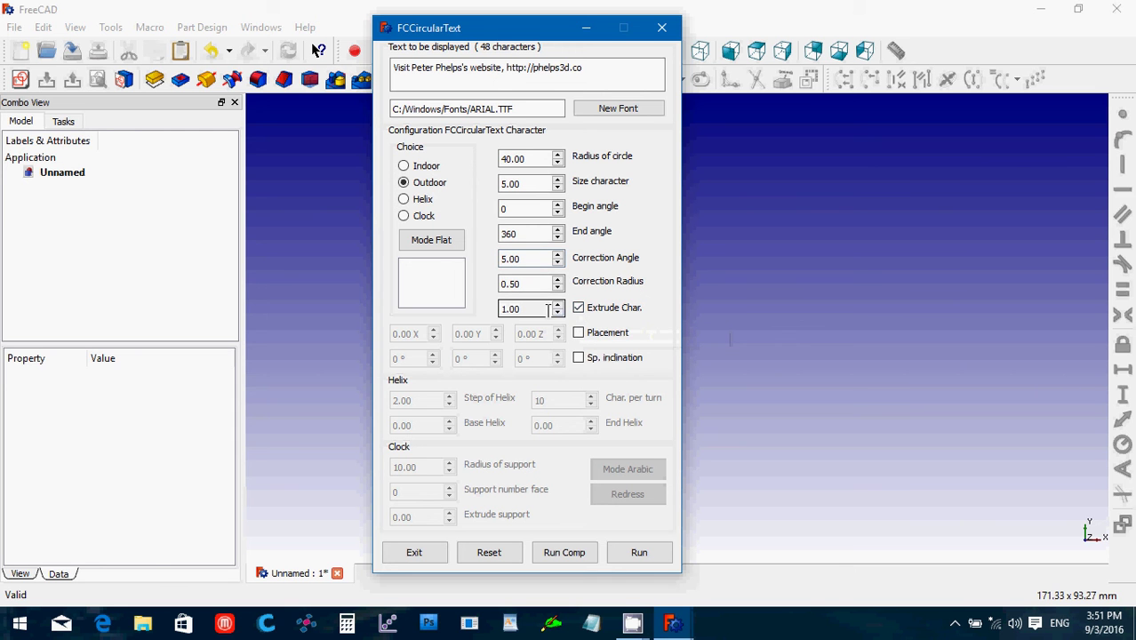
click(541, 309)
drag(541, 310, 473, 318)
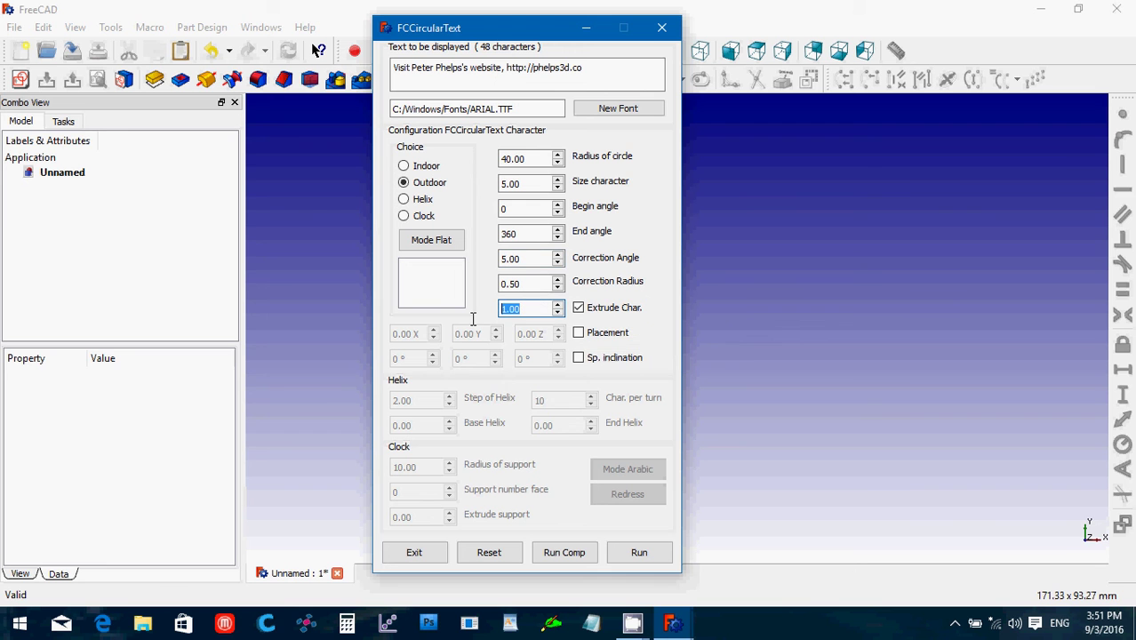
text(2)
click(633, 555)
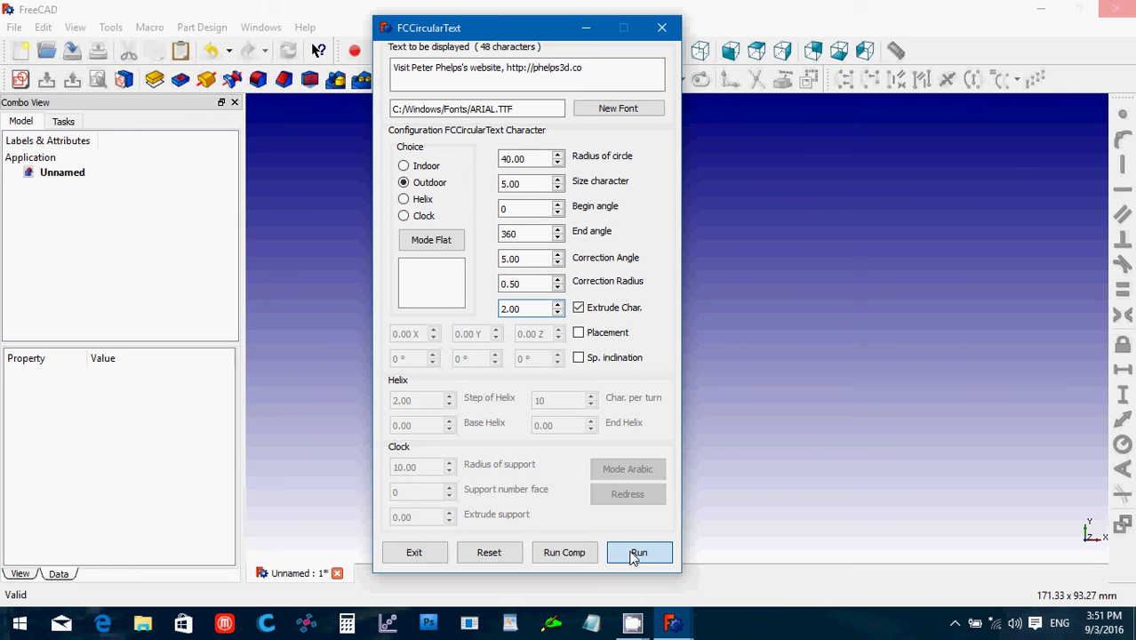
click(634, 553)
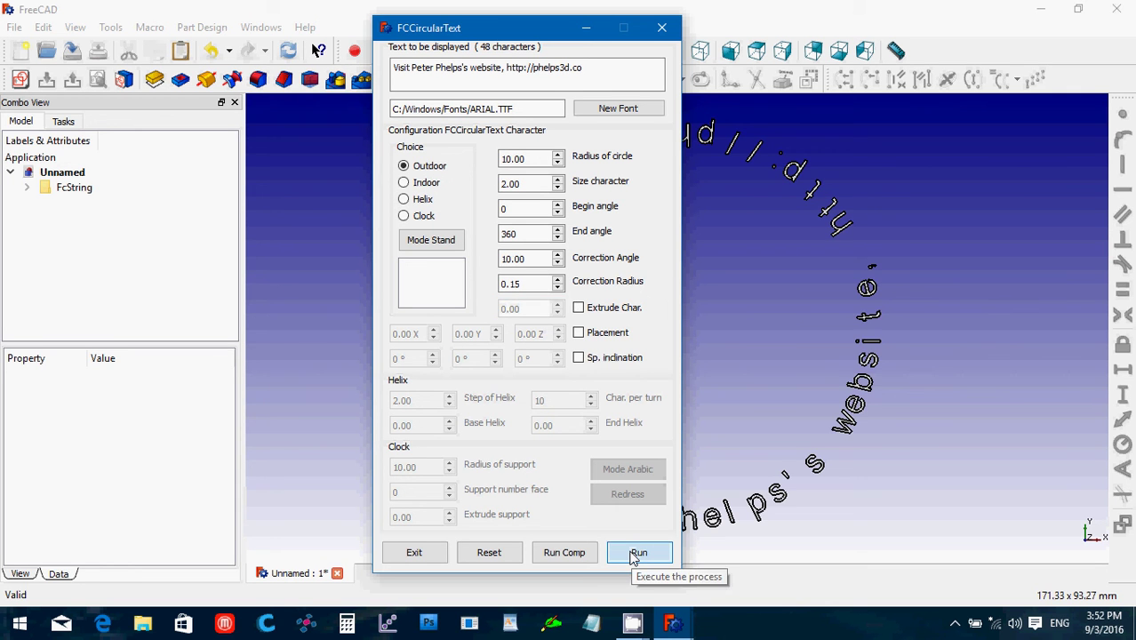
- Close the FCCircularText window and examine the extruded flat outdoor text from several angles
click(802, 307)
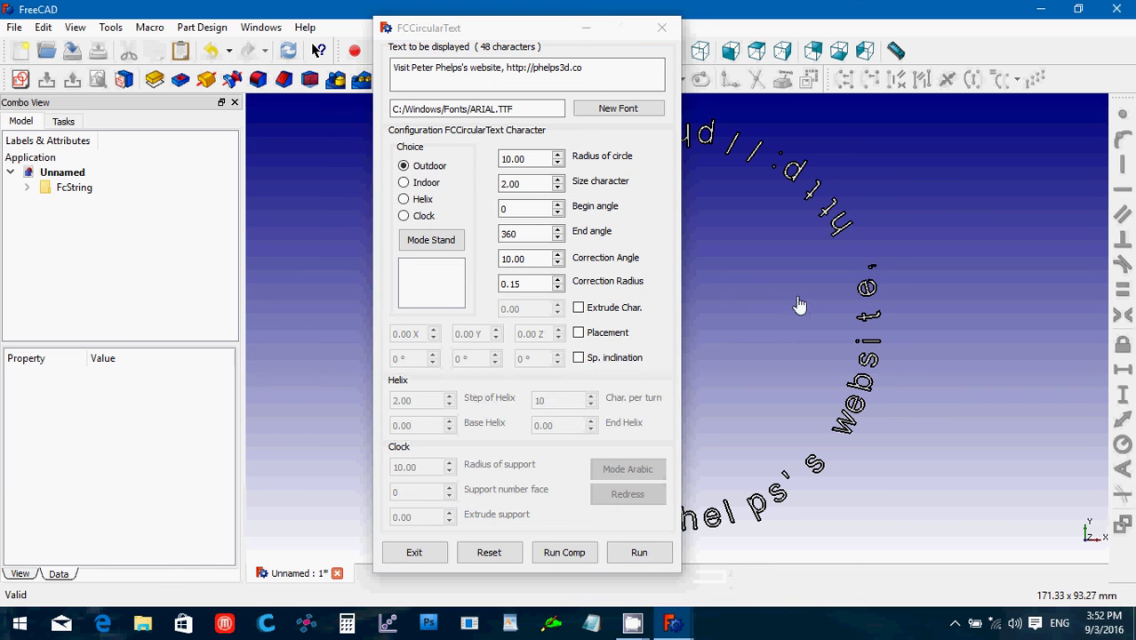
click(661, 27)
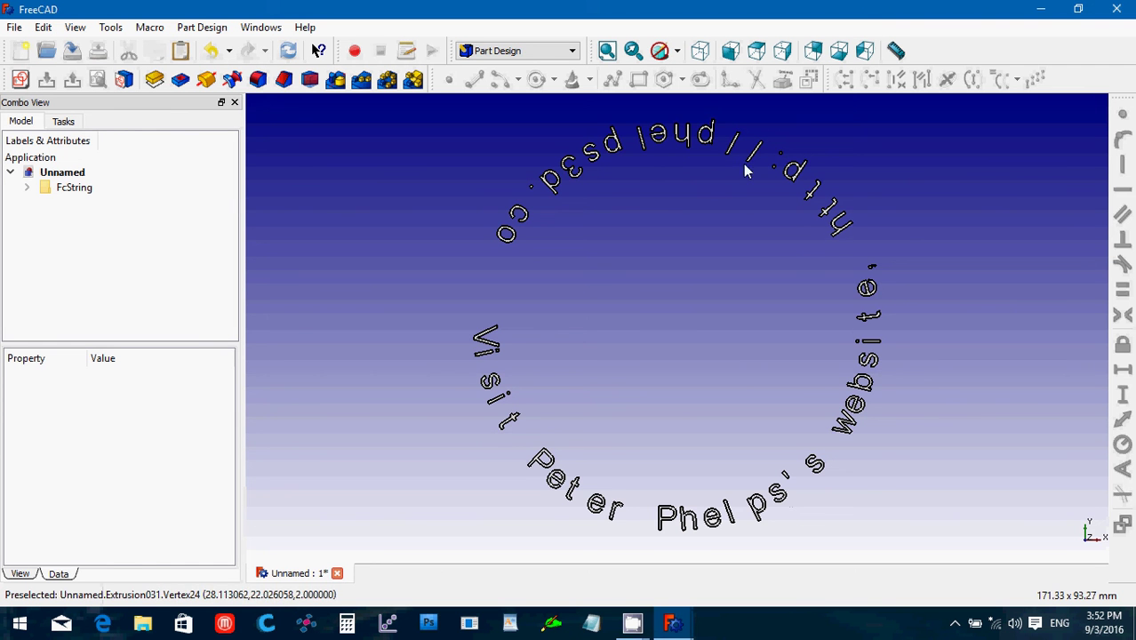
middle_drag(737, 139, 1009, 236)
middle_drag(509, 316, 649, 250)
middle_drag(877, 453, 760, 515)
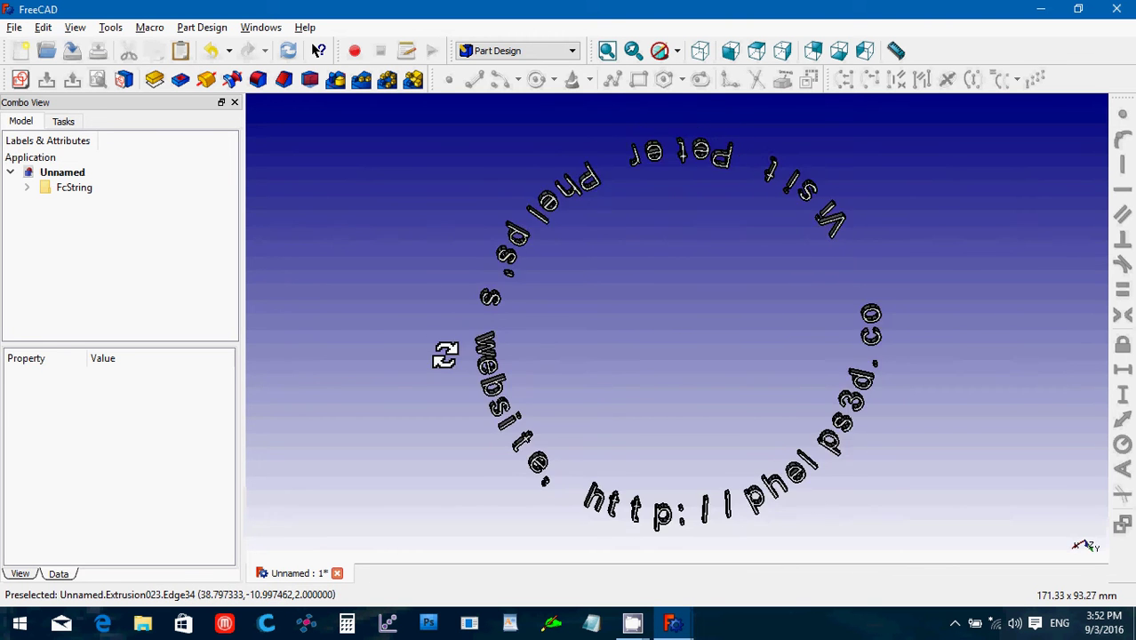
click(573, 201)
middle_drag(573, 201, 563, 119)
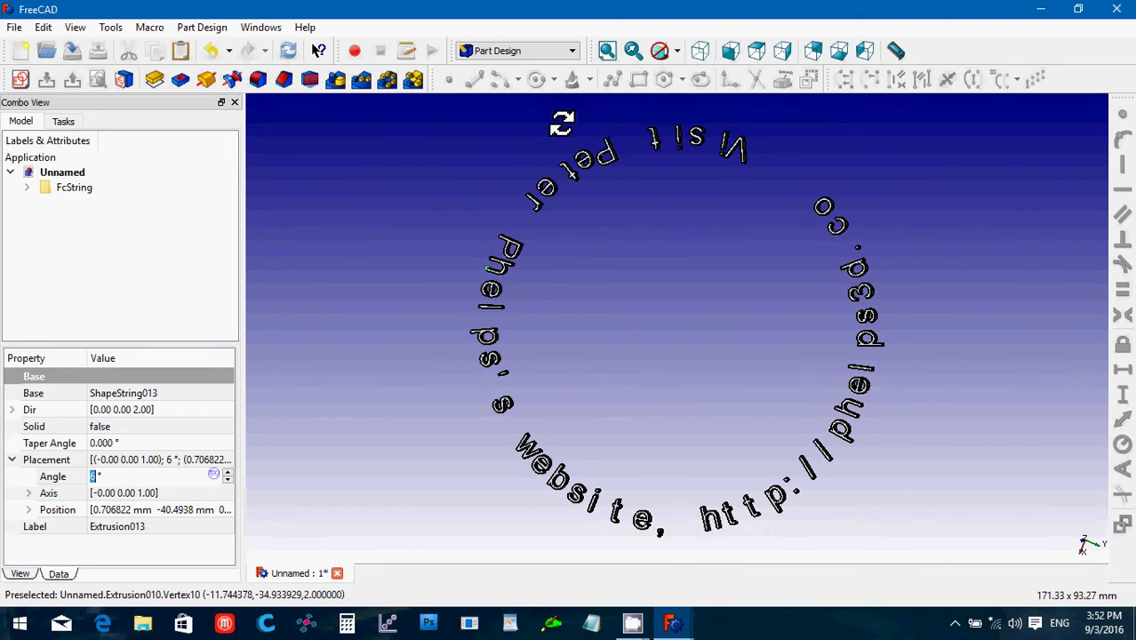
middle_drag(741, 256, 747, 194)
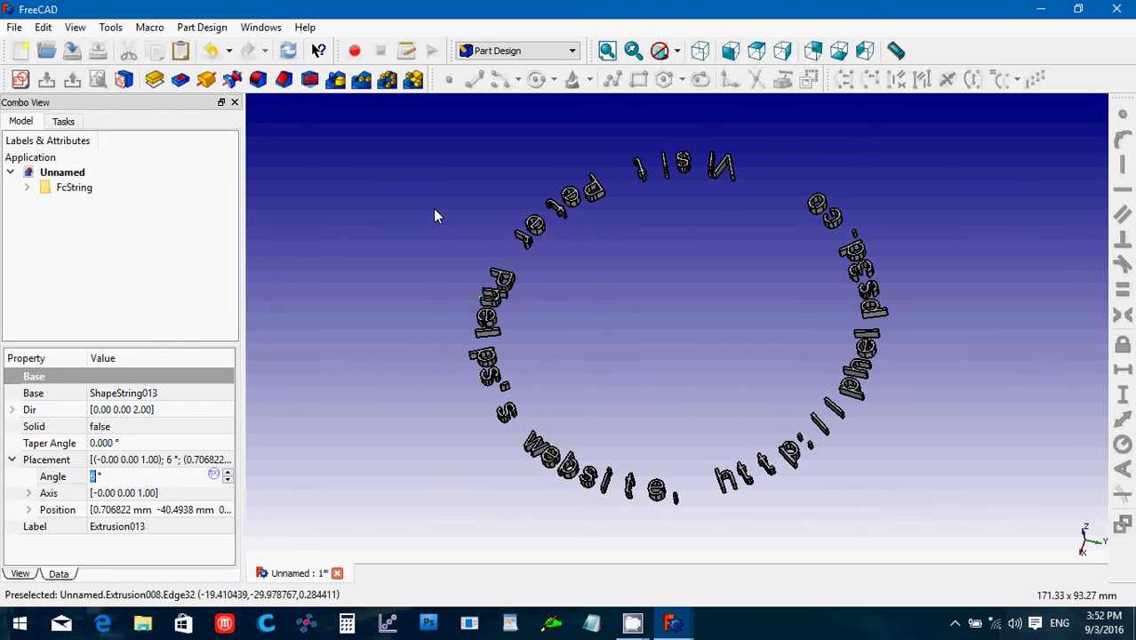
middle_drag(433, 208, 451, 349)
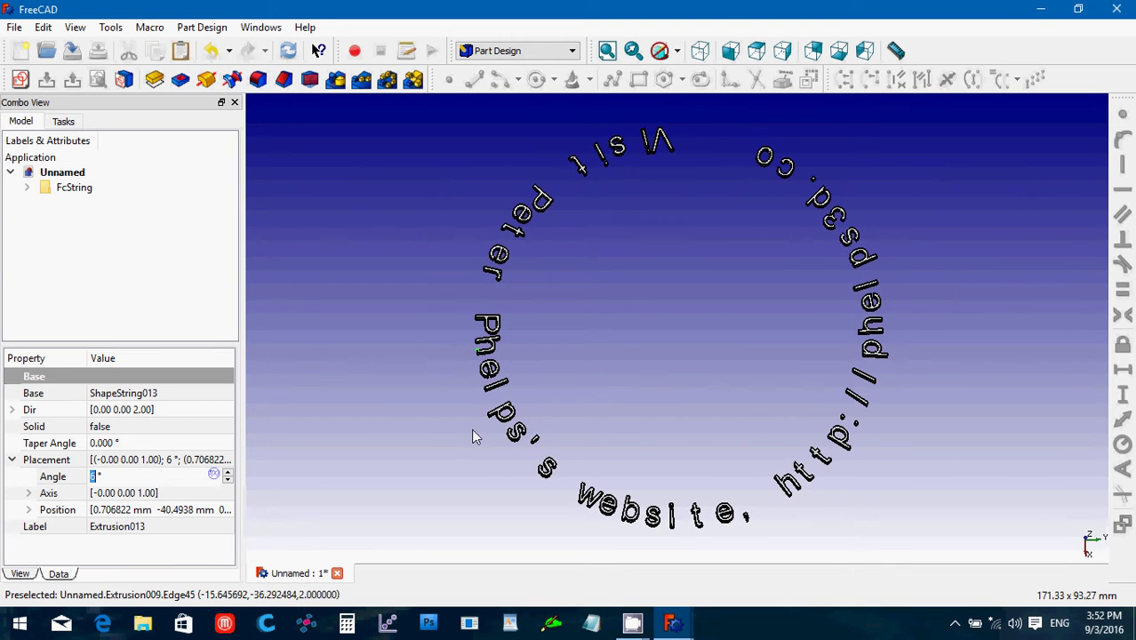
mouse_move(471, 429)
middle_down()
mouse_move(556, 378)
mouse_move(687, 376)
mouse_move(459, 431)
middle_up()
click(877, 490)
middle_drag(877, 491, 676, 383)
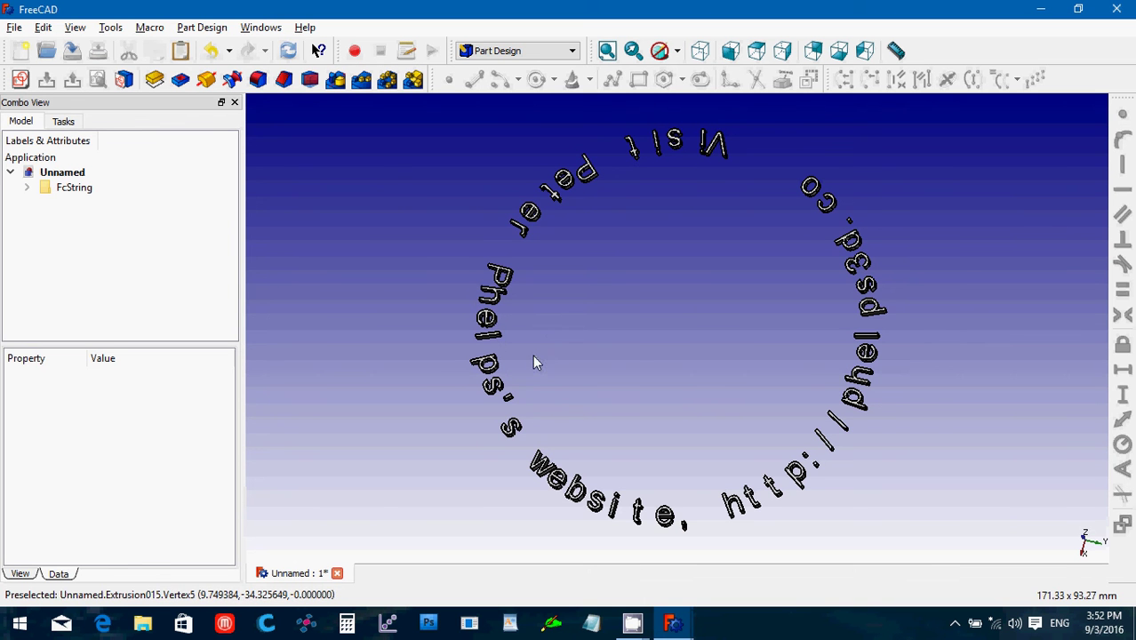
mouse_move(515, 318)
middle_down()
mouse_move(560, 347)
mouse_move(711, 330)
mouse_move(809, 382)
mouse_move(498, 307)
mouse_move(517, 331)
middle_up()
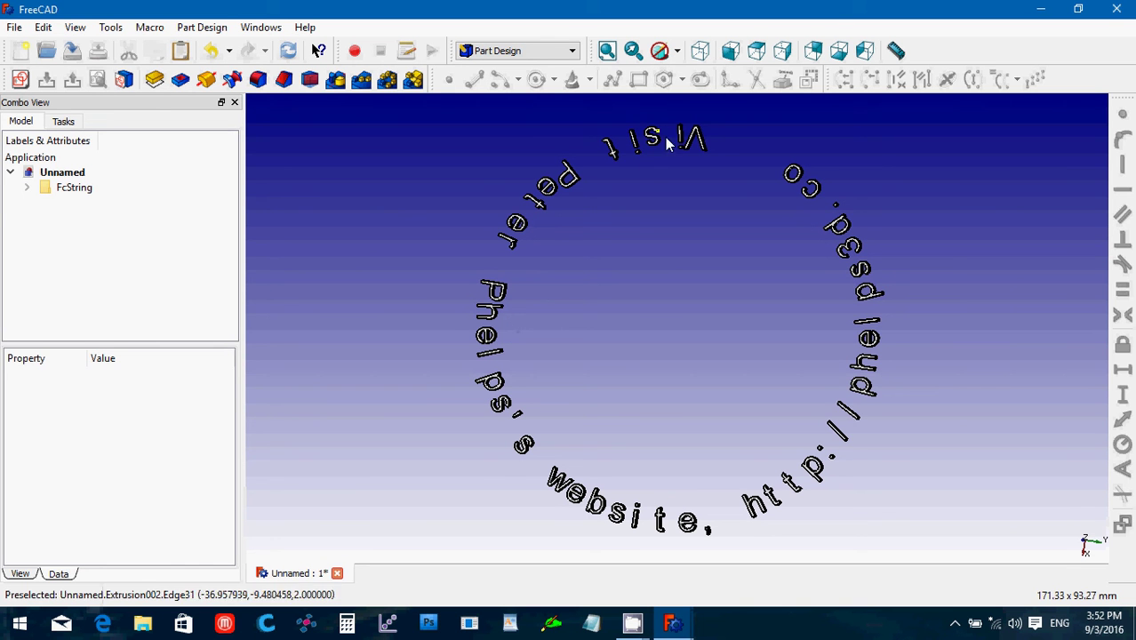
- Expand the FcString group and inspect the placement angle and axis of the first letter's extrusion
click(27, 188)
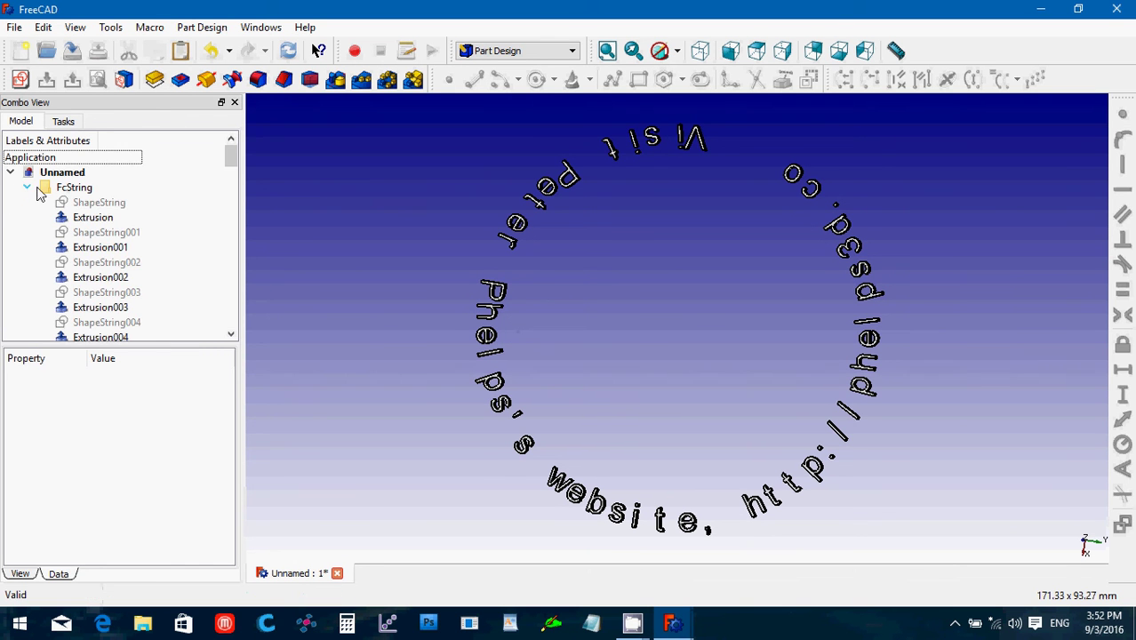
click(105, 221)
click(117, 478)
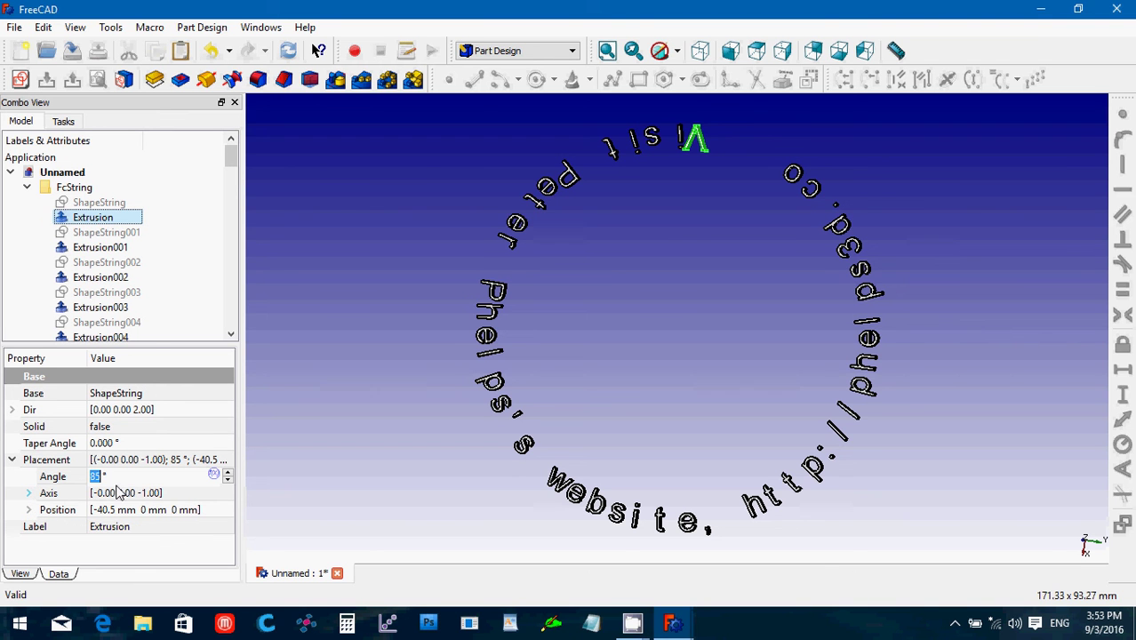
click(27, 494)
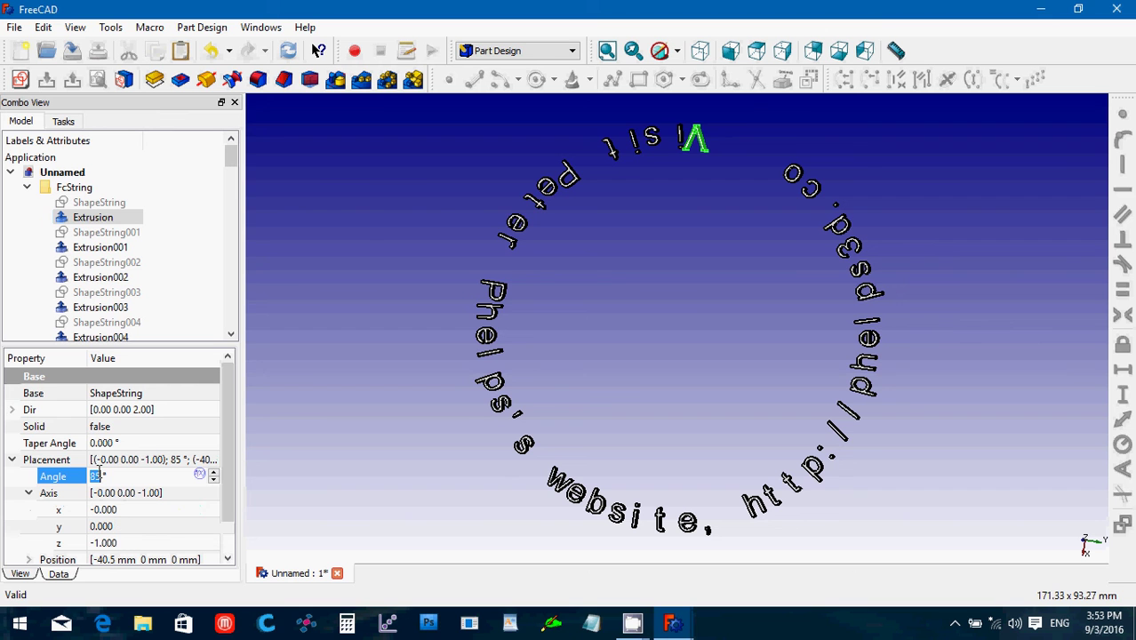
click(12, 460)
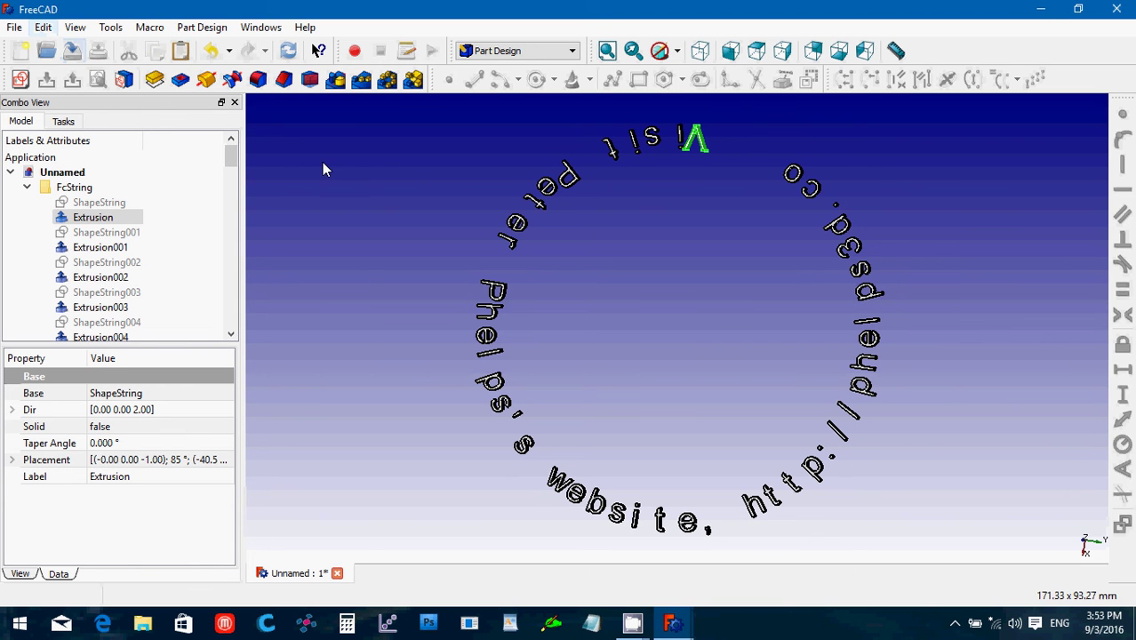
- Try to rotate Extrusion001, the first letter i, by 2° about the Z axis as an incremental placement change
click(103, 248)
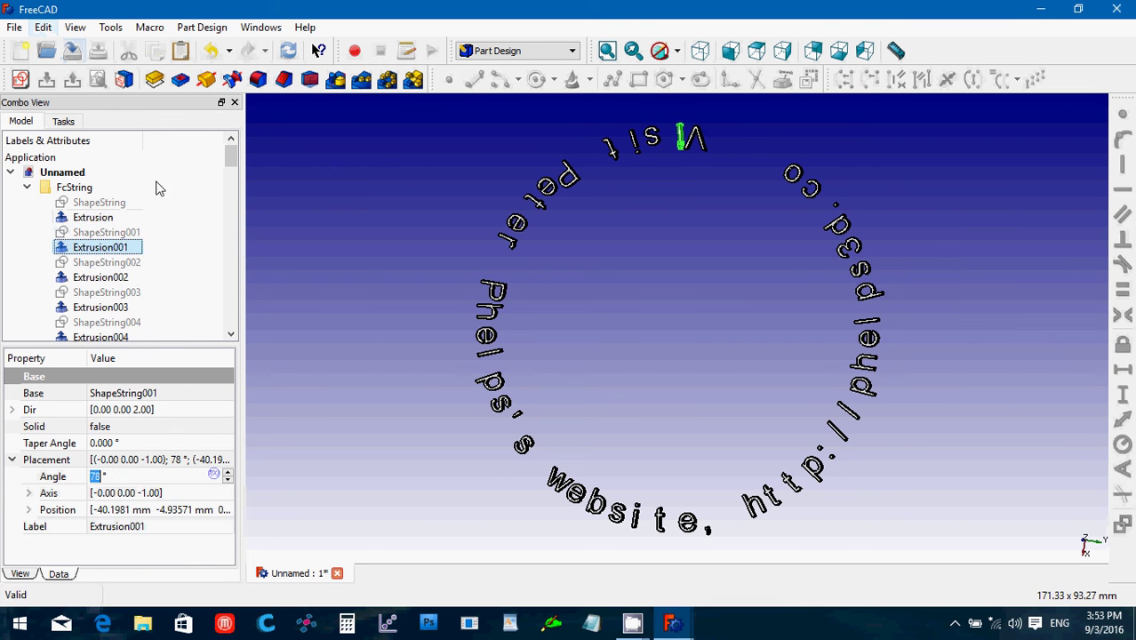
click(71, 27)
mouse_move(46, 30)
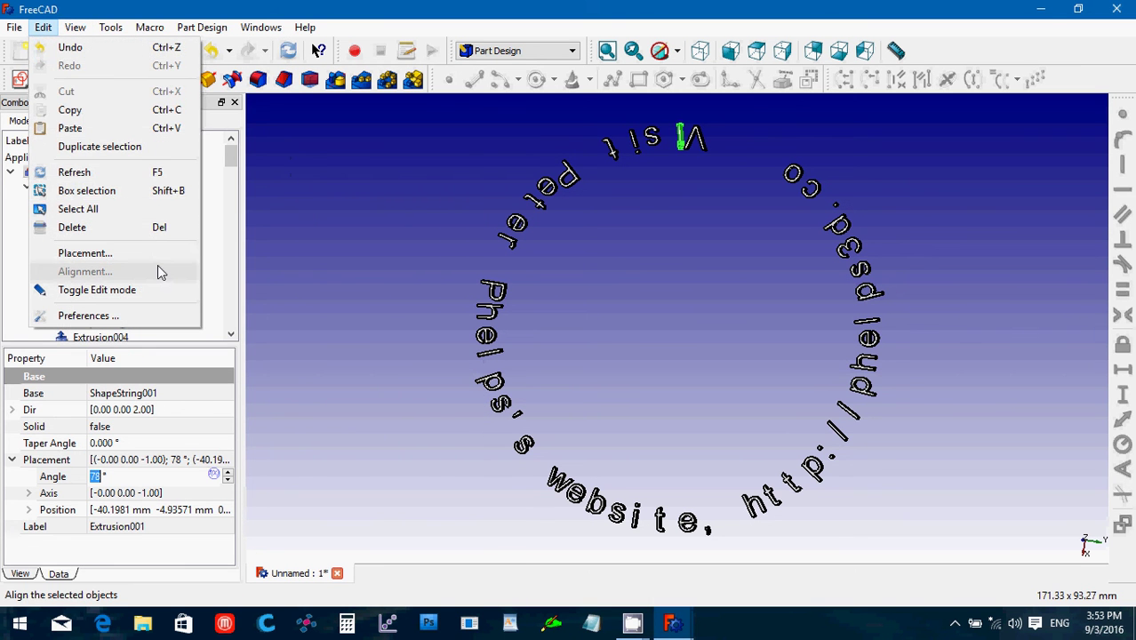
click(261, 307)
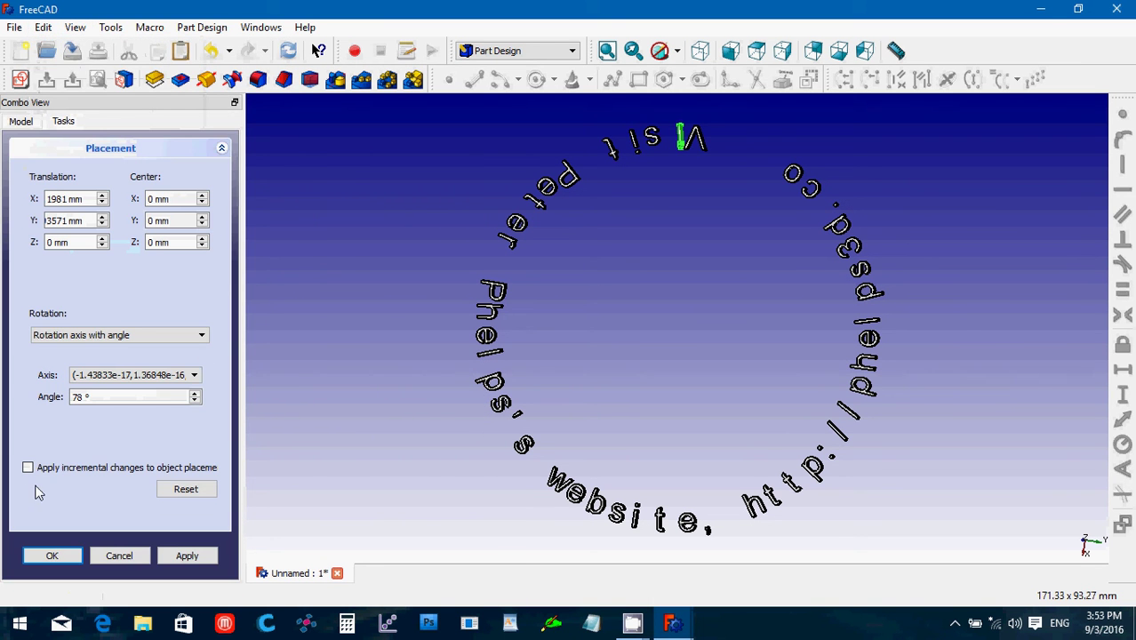
click(28, 468)
click(162, 376)
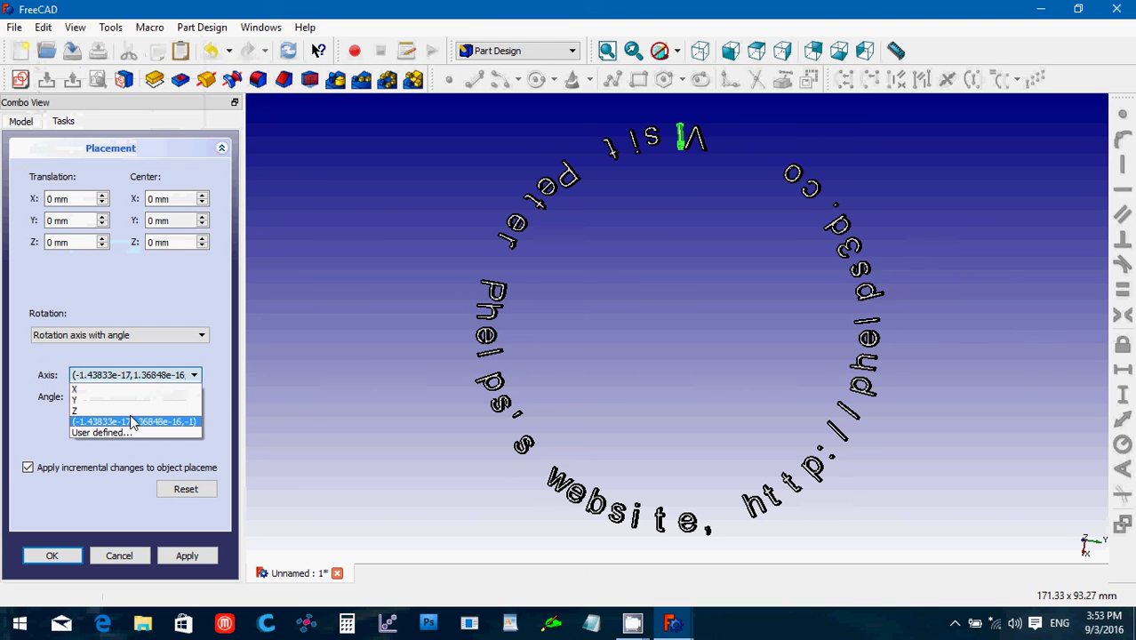
click(131, 421)
click(114, 397)
scroll(114, 397, up, 2)
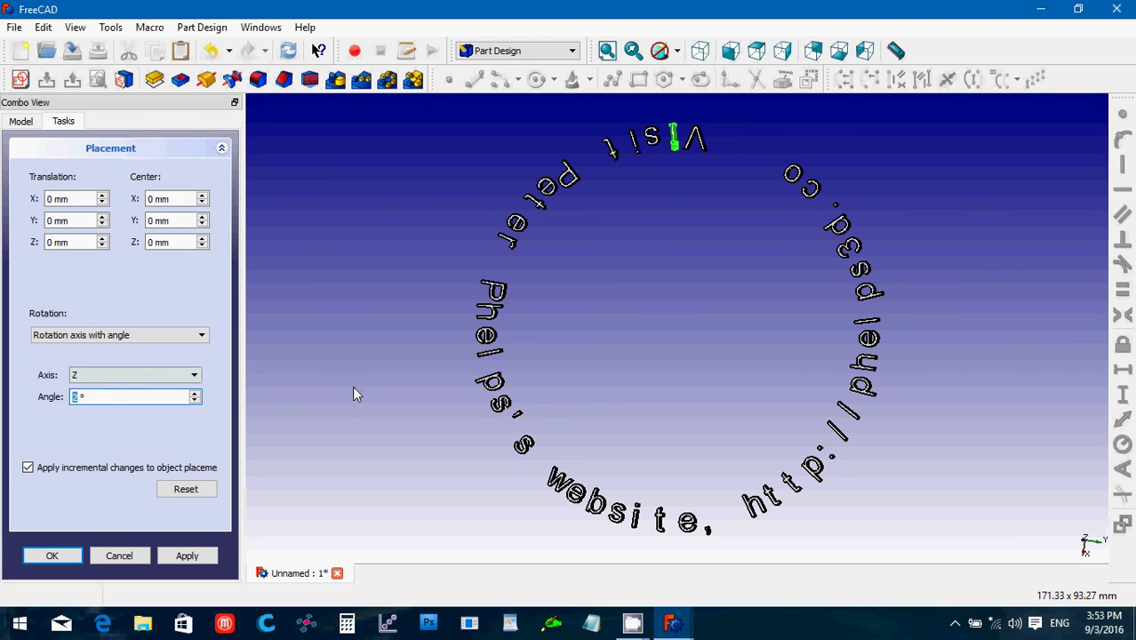
click(51, 555)
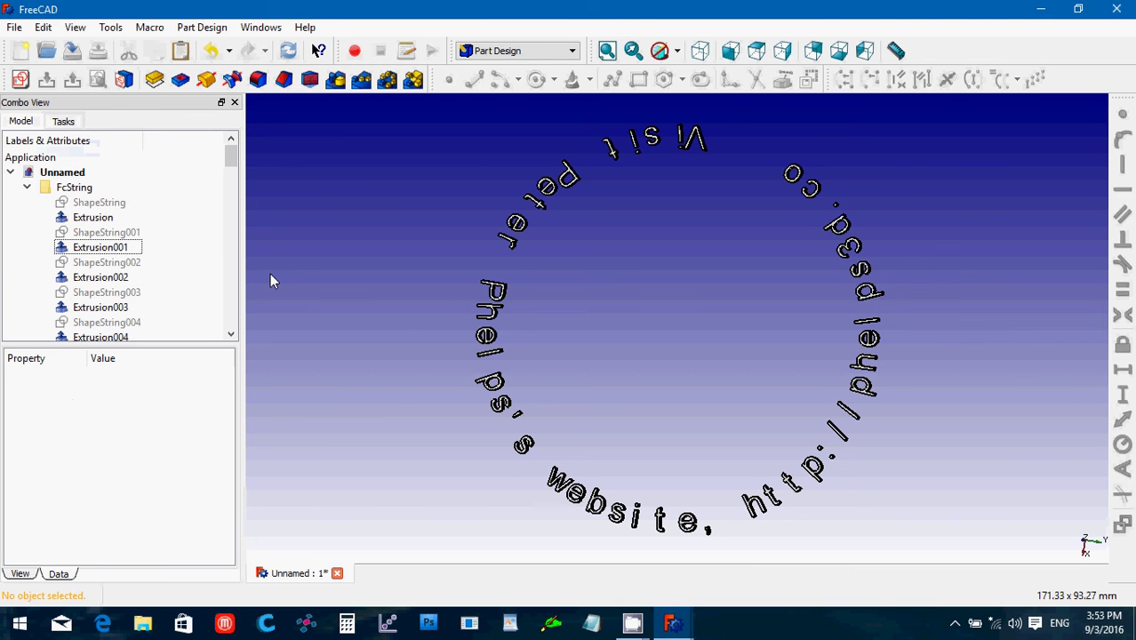
- Rotate ShapeString001, the base of the first letter i, by -2° about the Z axis as an incremental placement change
click(139, 234)
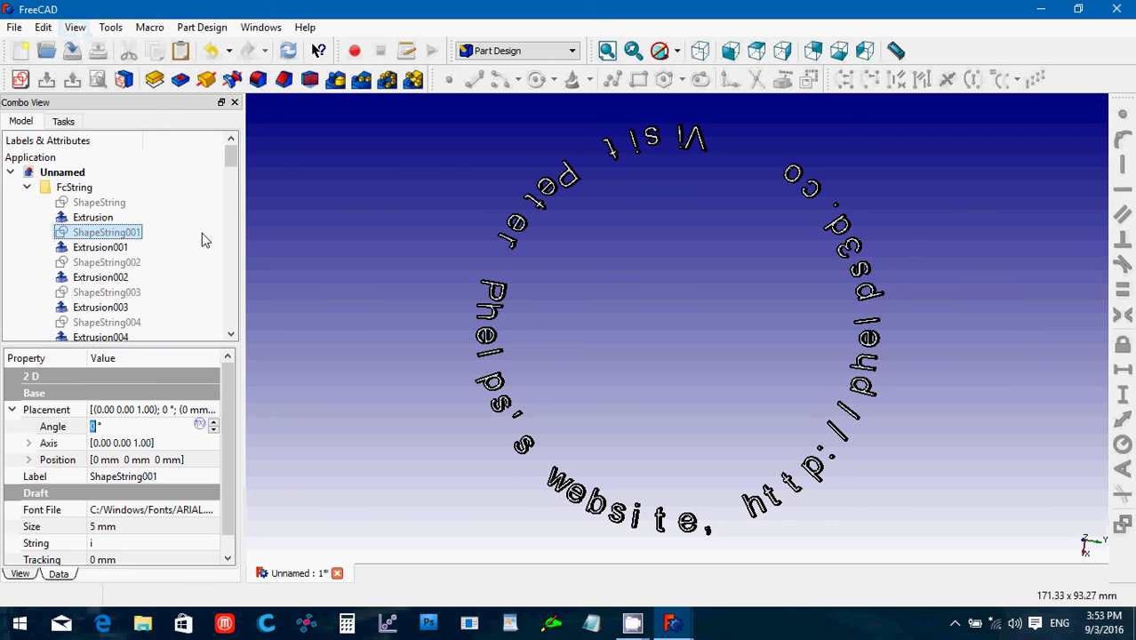
click(75, 28)
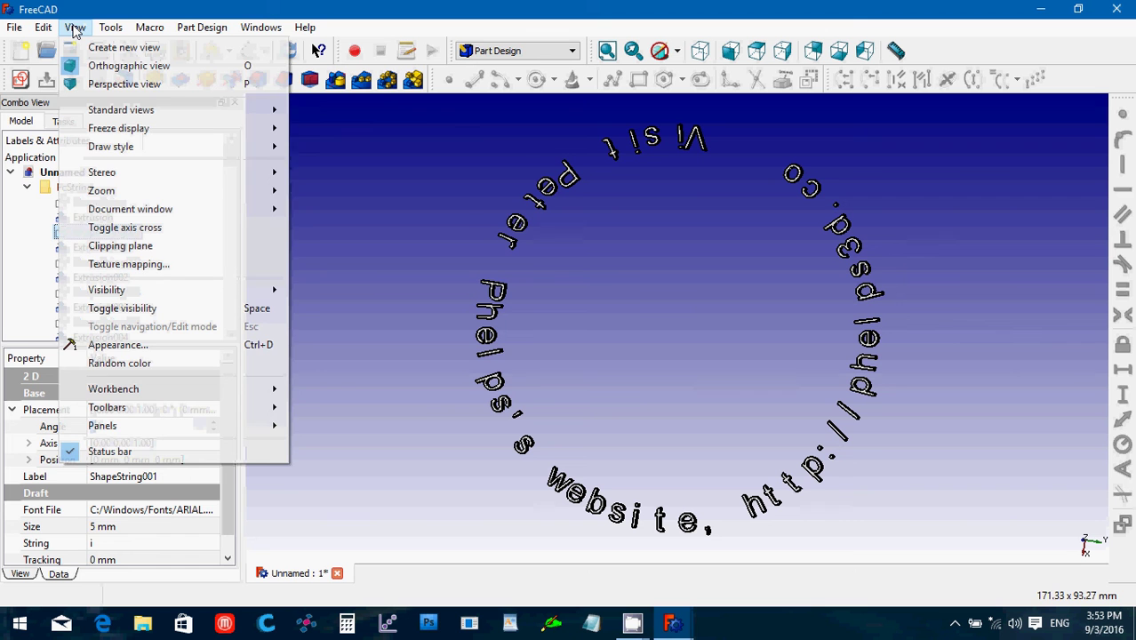
click(43, 27)
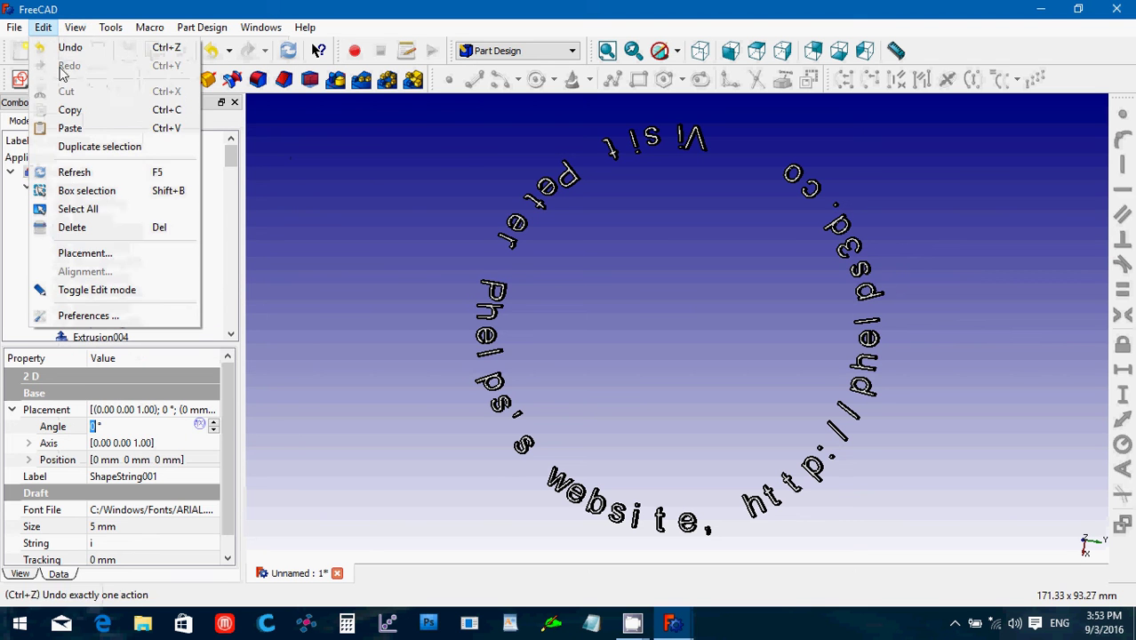
click(69, 251)
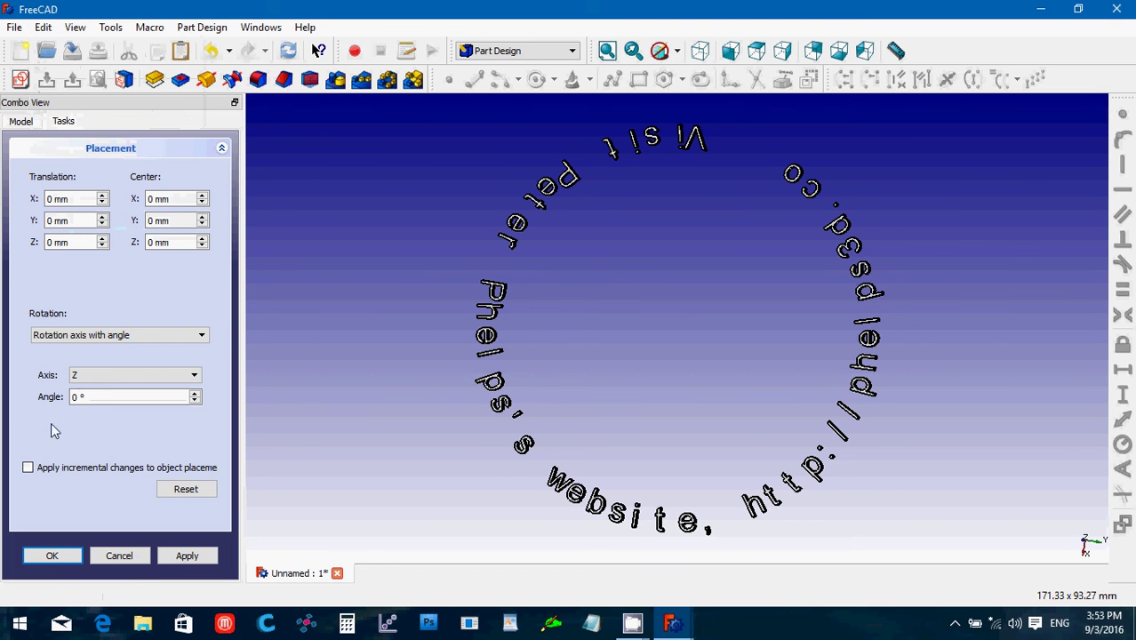
click(28, 467)
click(115, 399)
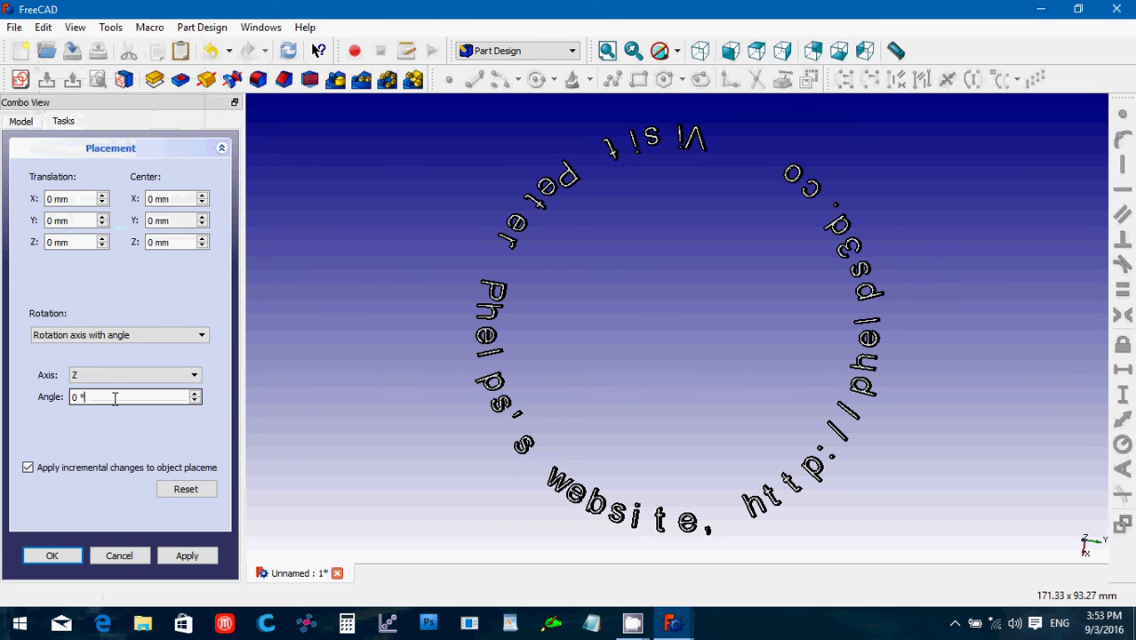
scroll(115, 398, down, 2)
scroll(115, 398, up, 2)
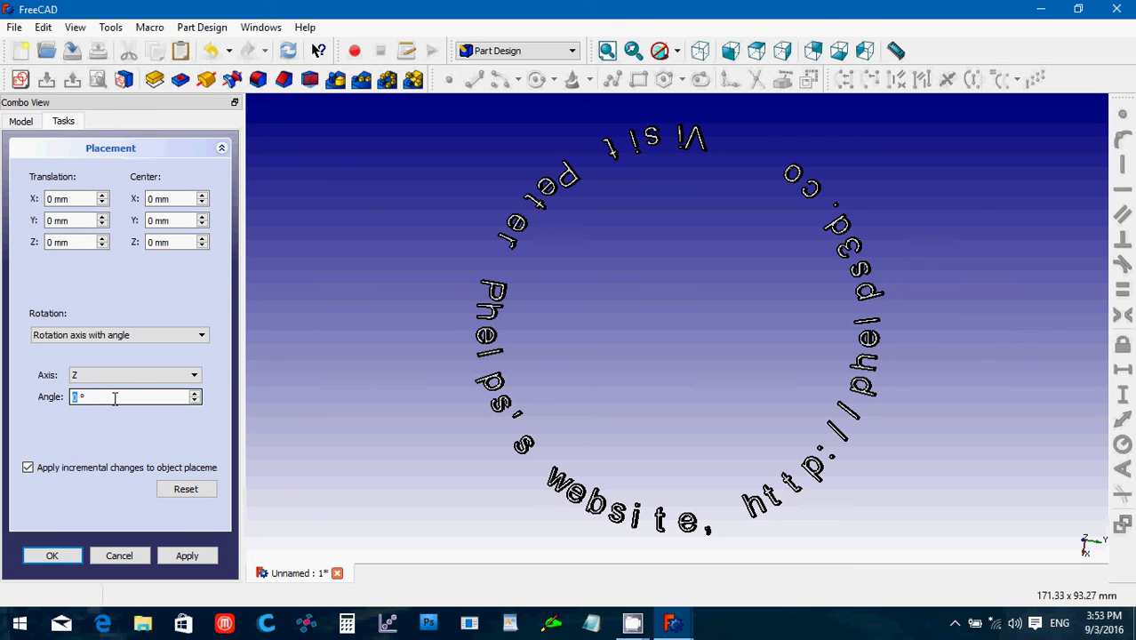
scroll(114, 398, down, 2)
scroll(115, 399, up, 2)
scroll(115, 399, down, 1)
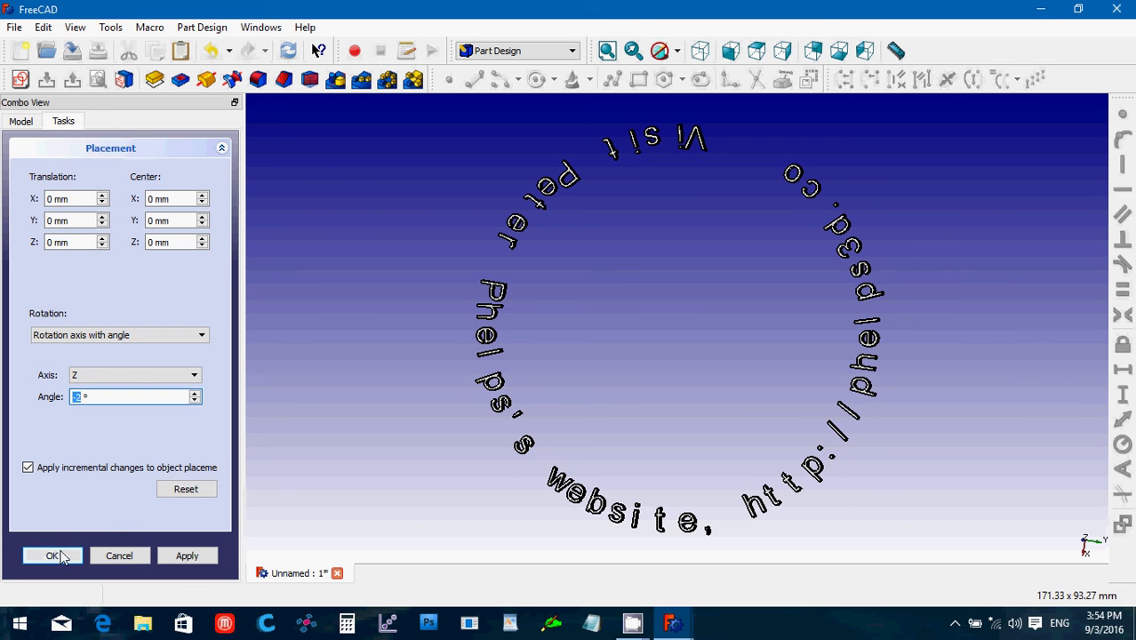
click(71, 564)
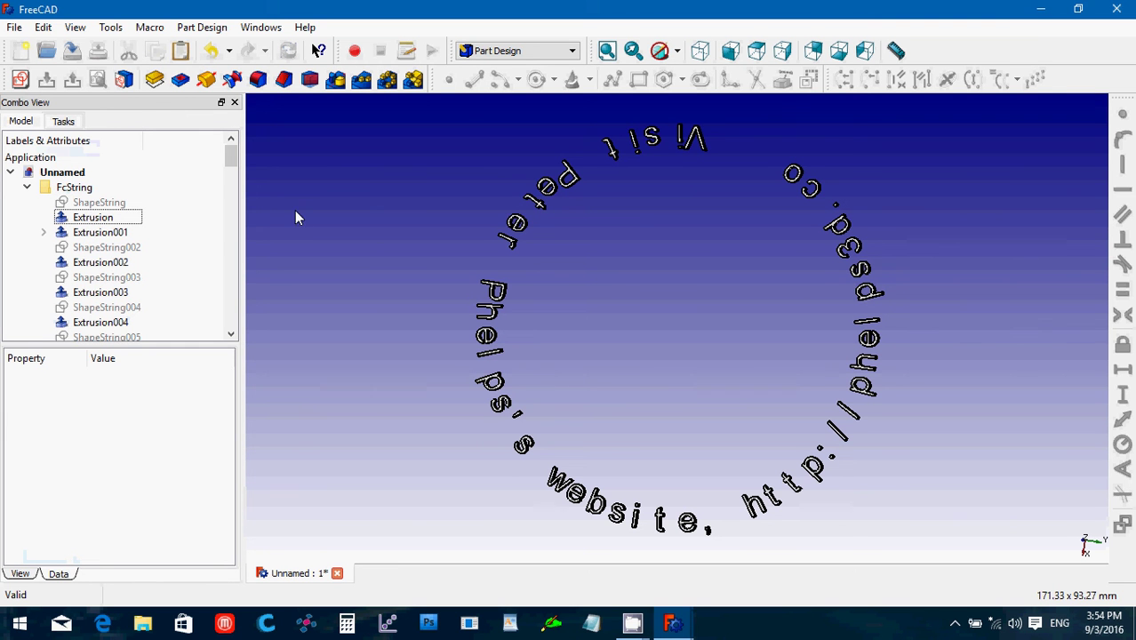
- Try placement angles of 3° and -2° on ShapeString001, the base of the first letter i
click(44, 232)
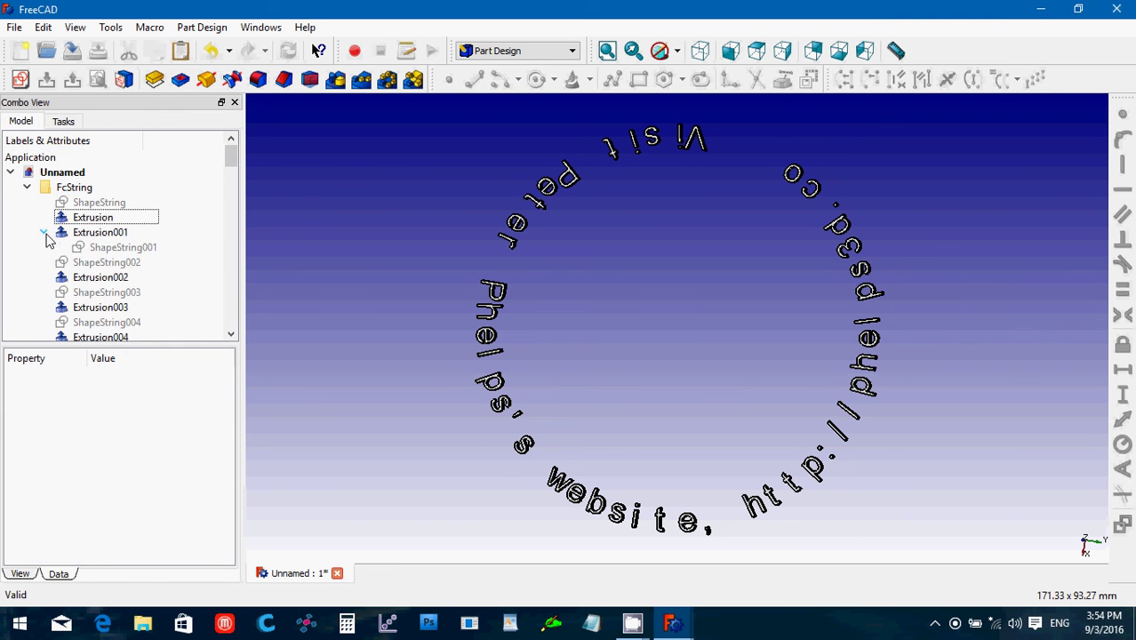
click(93, 249)
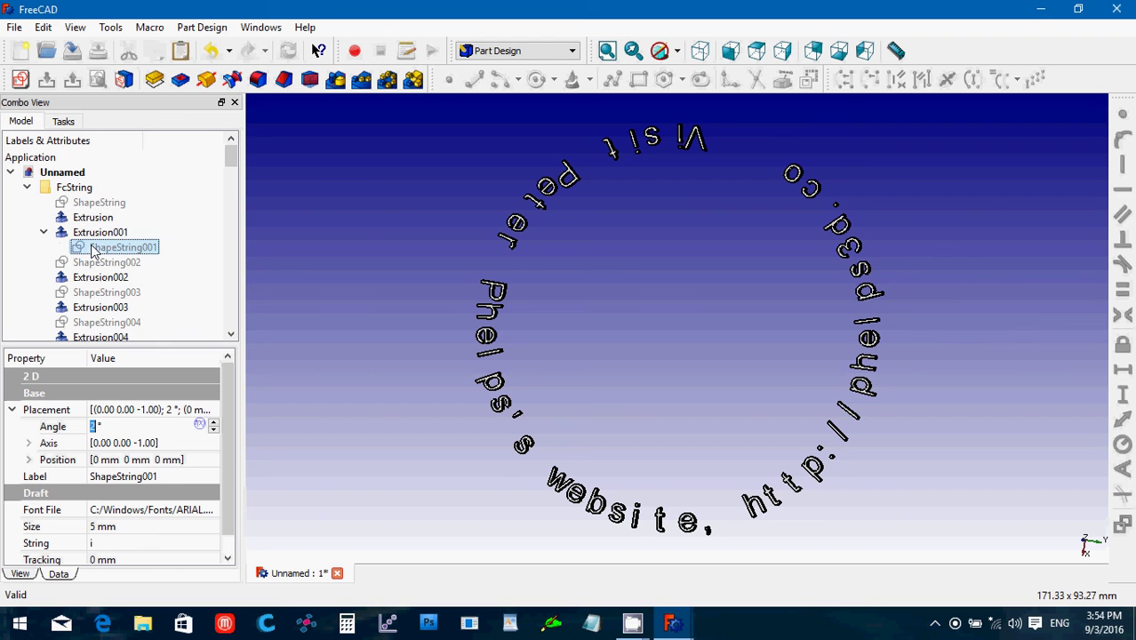
click(114, 427)
scroll(113, 427, up, 1)
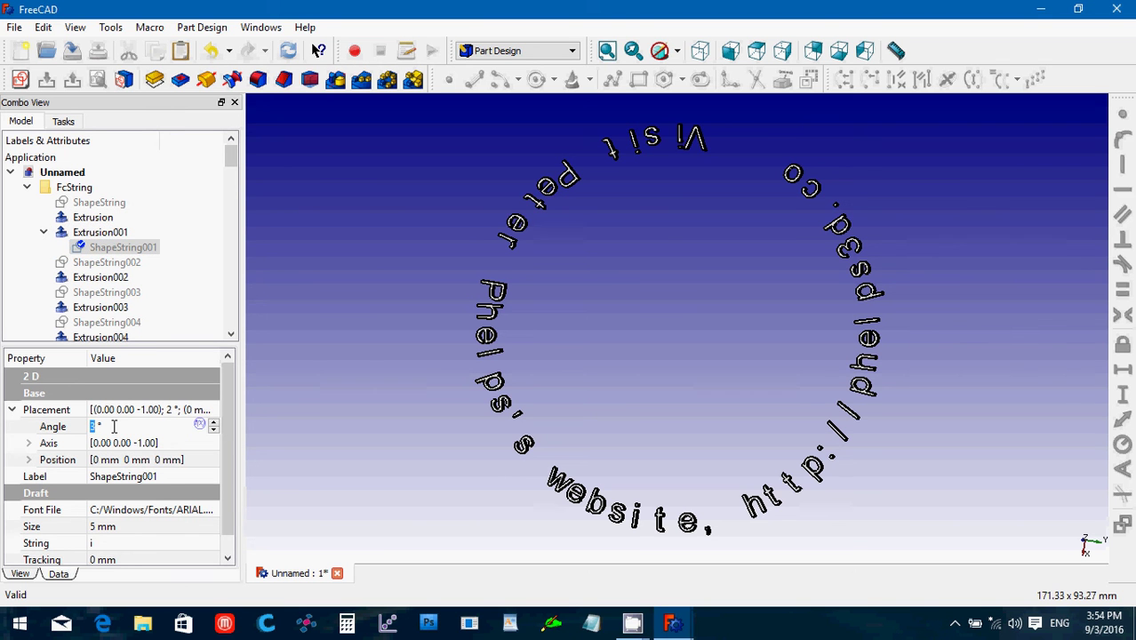
click(131, 443)
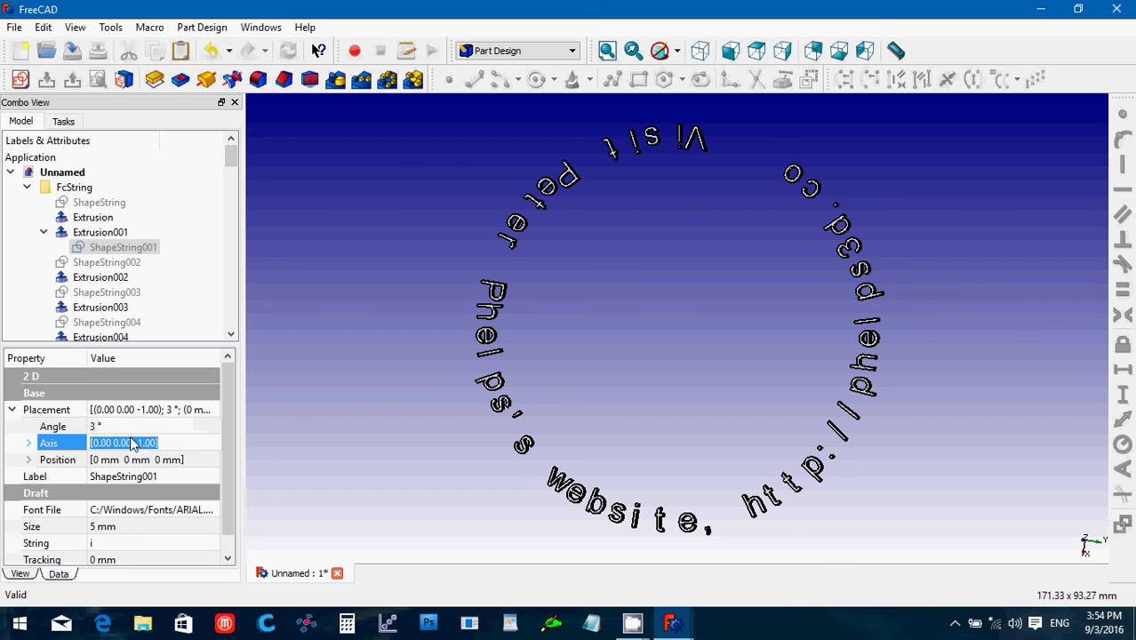
click(123, 428)
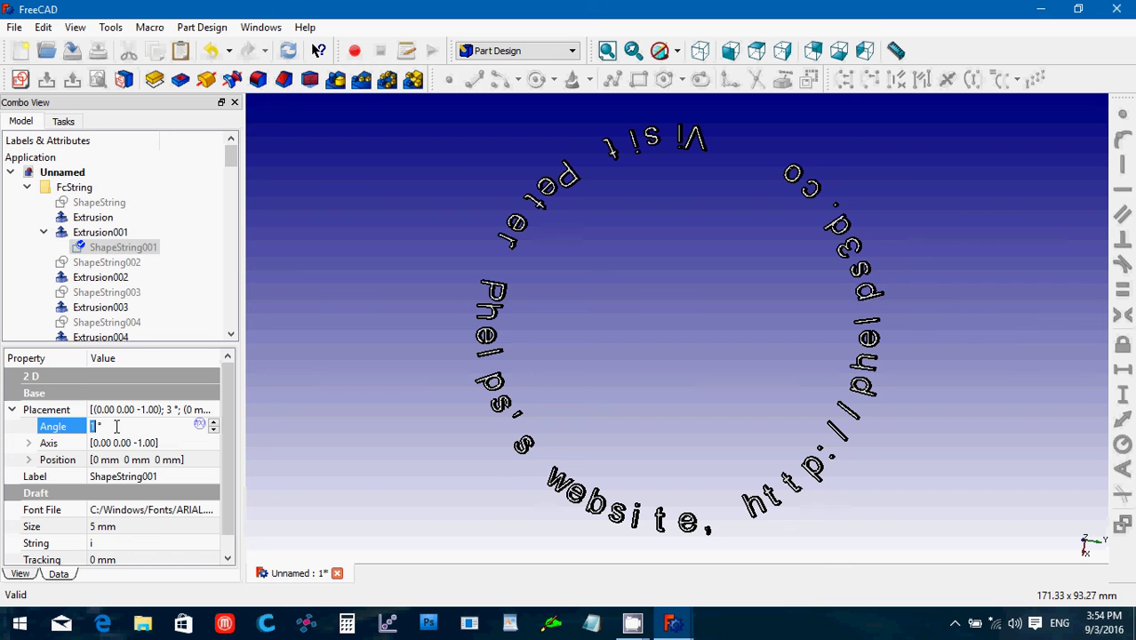
scroll(116, 426, down, 1)
scroll(116, 426, down, 1)
click(138, 447)
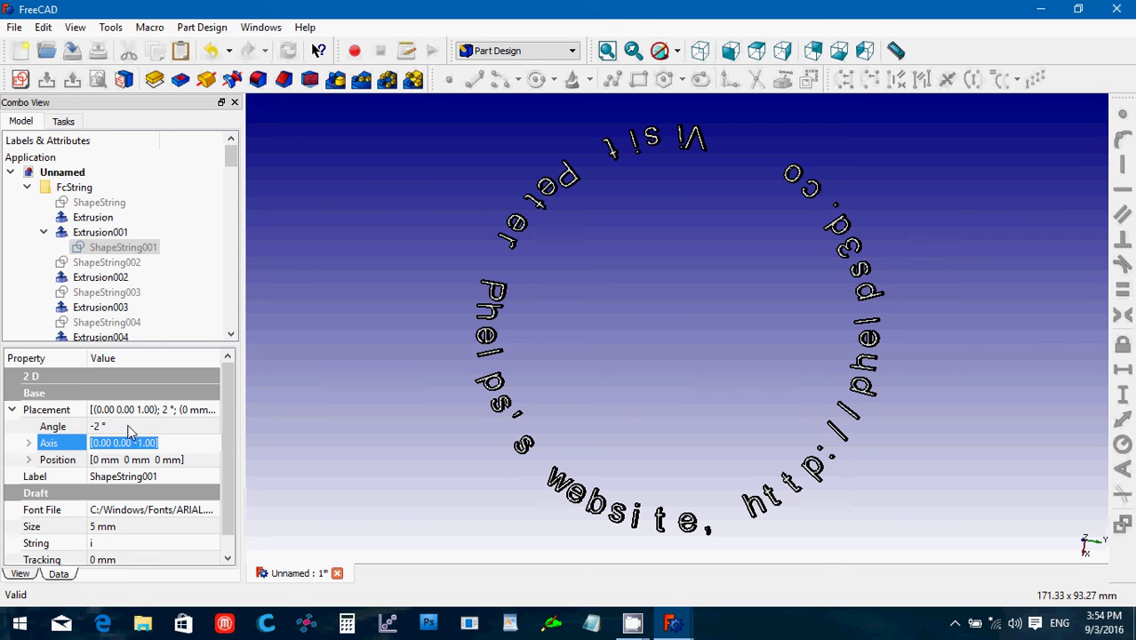
- Set the placement angle of ShapeString001 to 0°
click(129, 427)
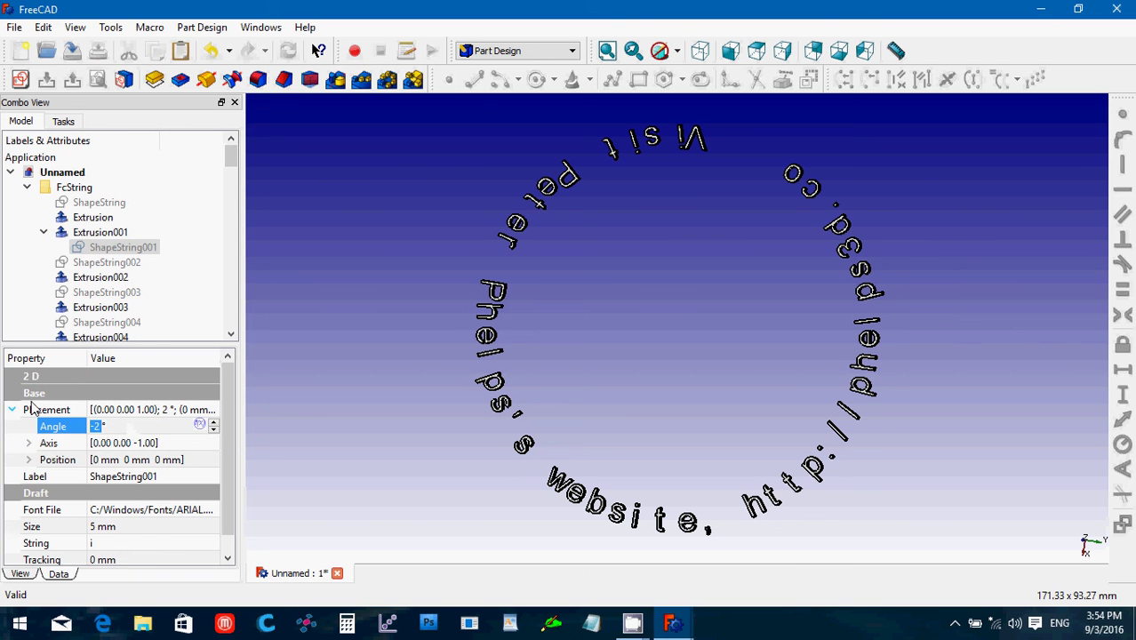
text(0)
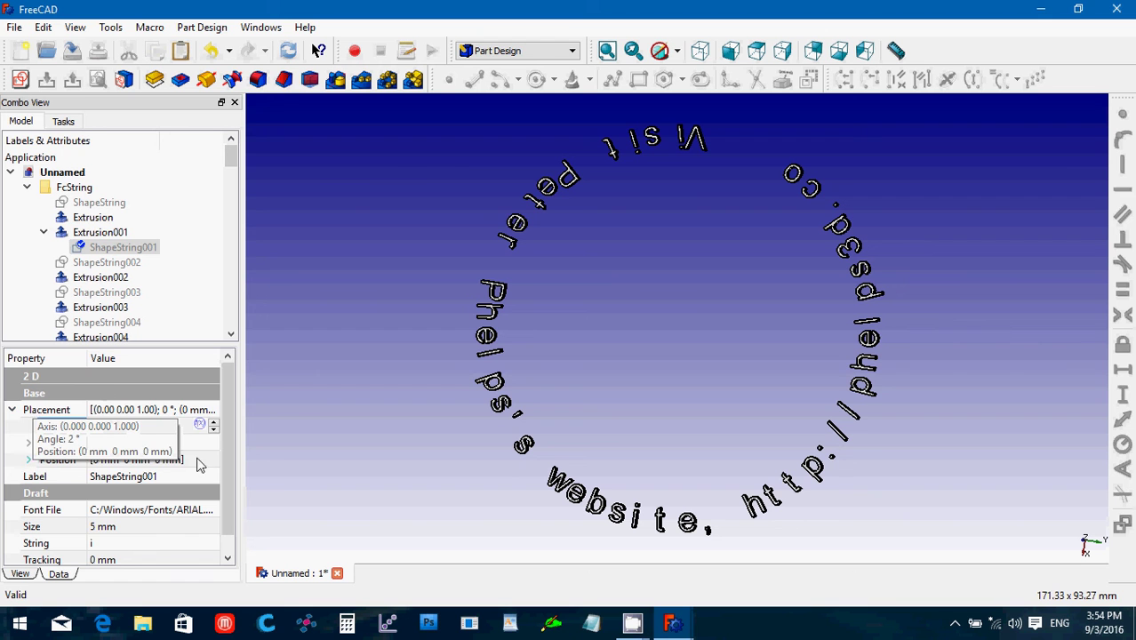
key(Return)
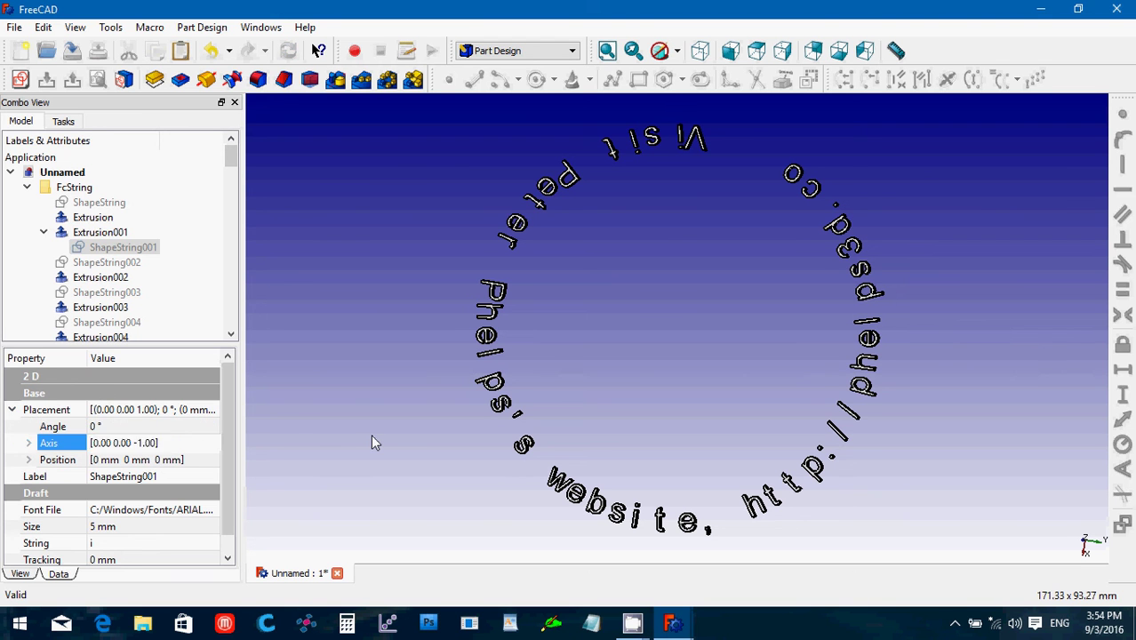
click(374, 442)
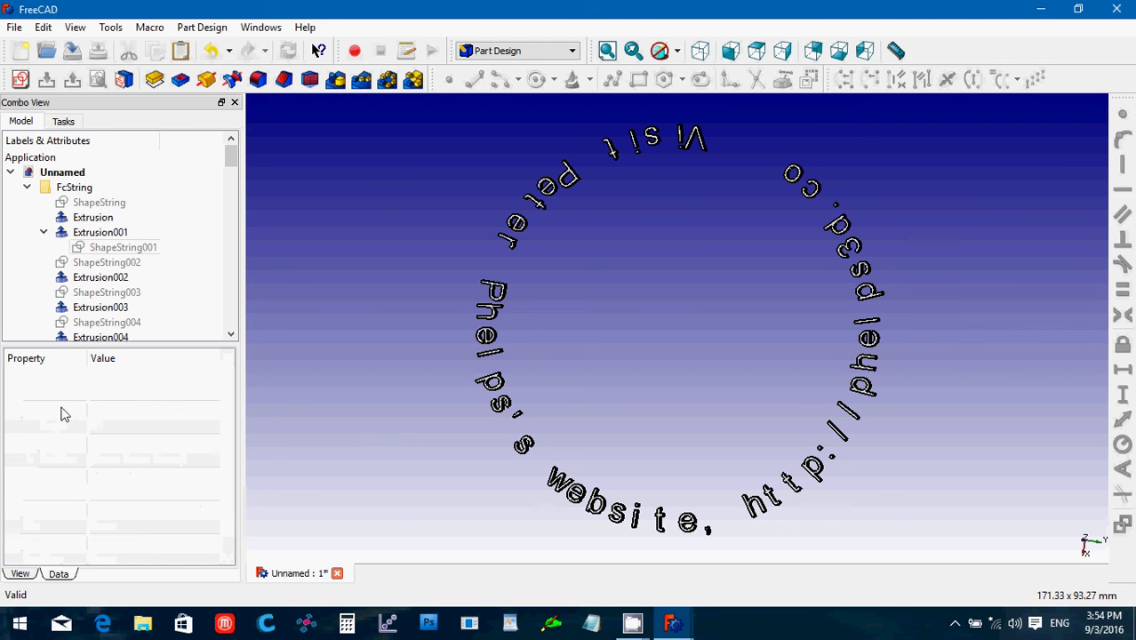
- Rotate ShapeString001 by 2° about the Z axis as an incremental placement change
click(80, 249)
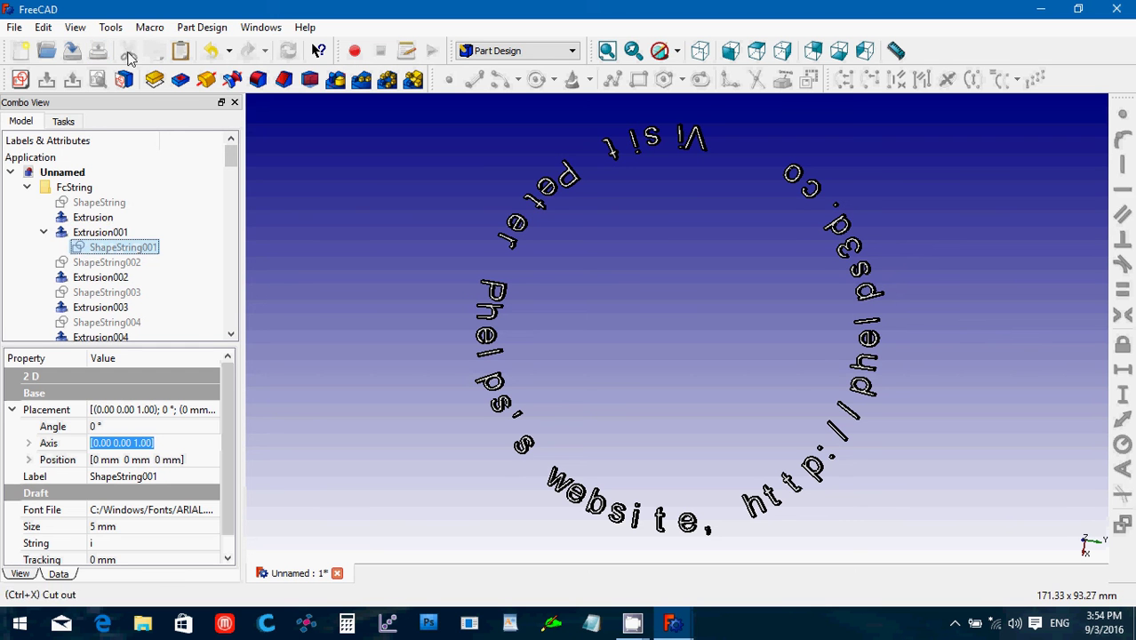
click(43, 28)
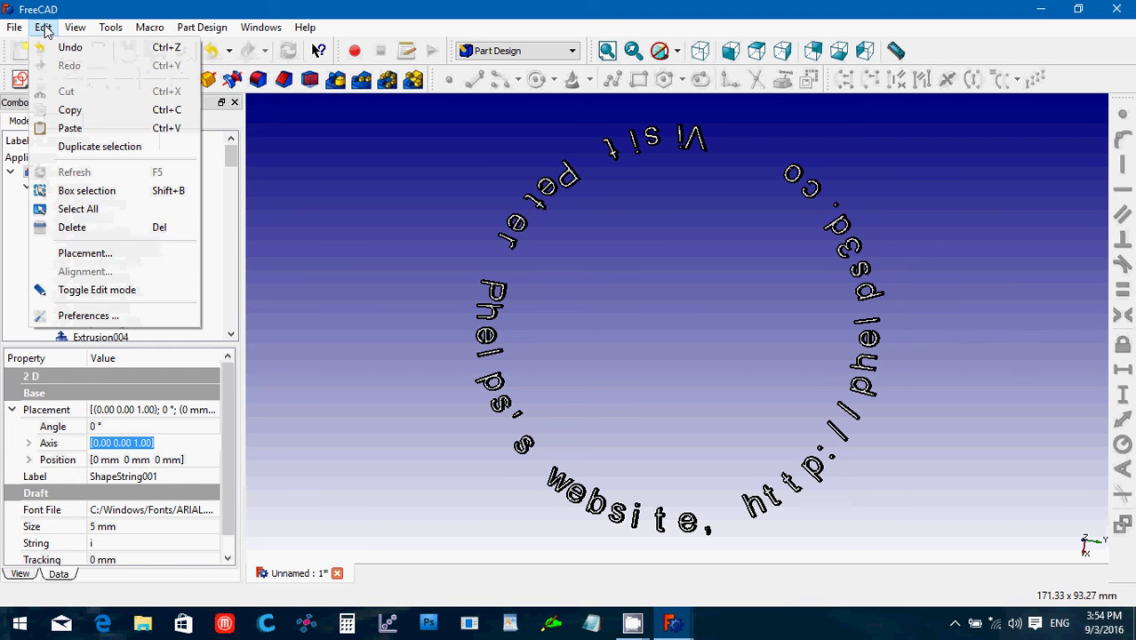
click(120, 254)
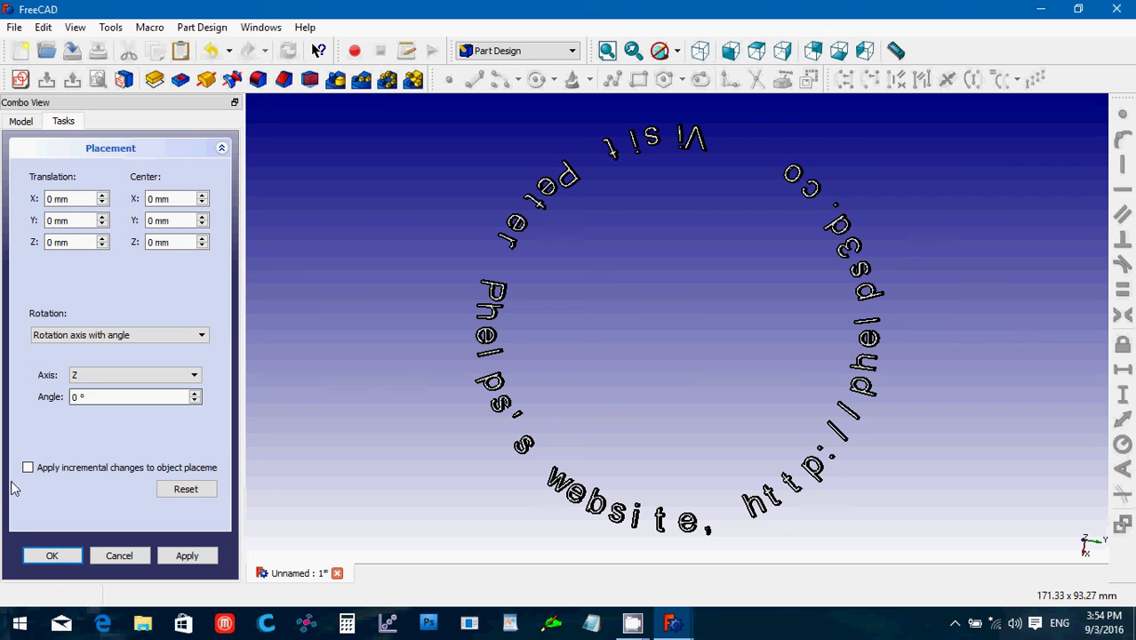
click(29, 468)
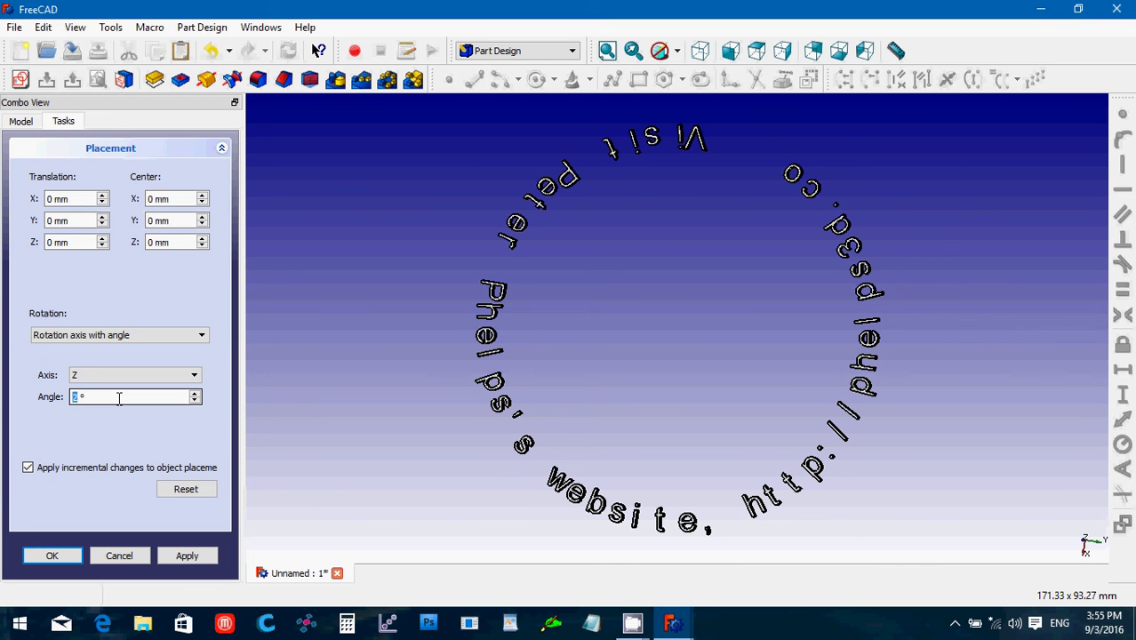
text(2)
click(67, 554)
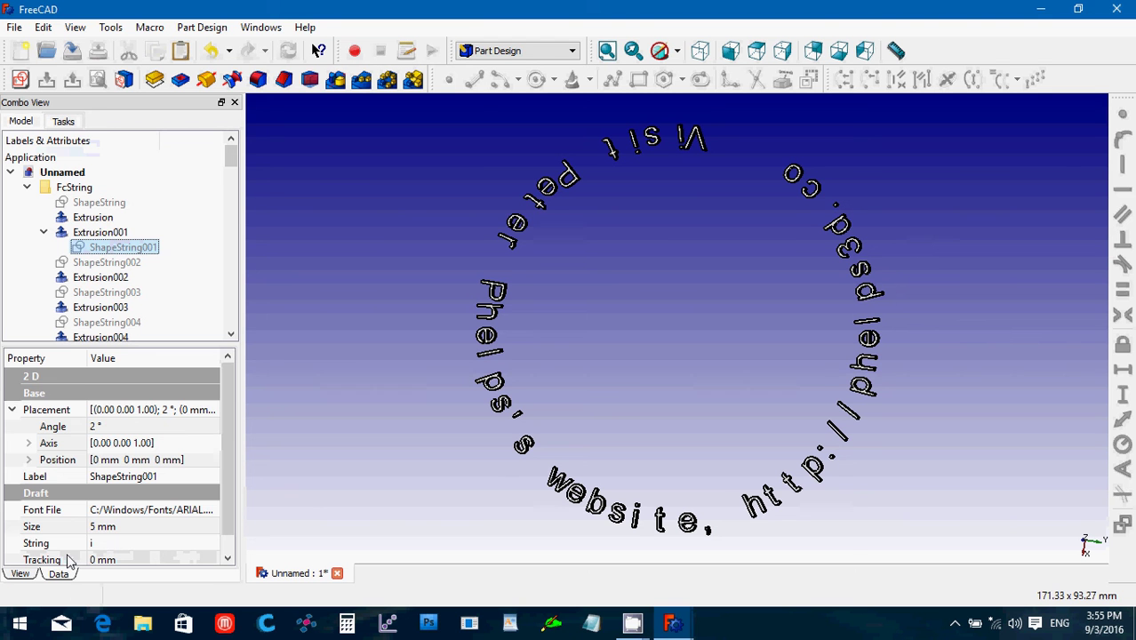
click(353, 364)
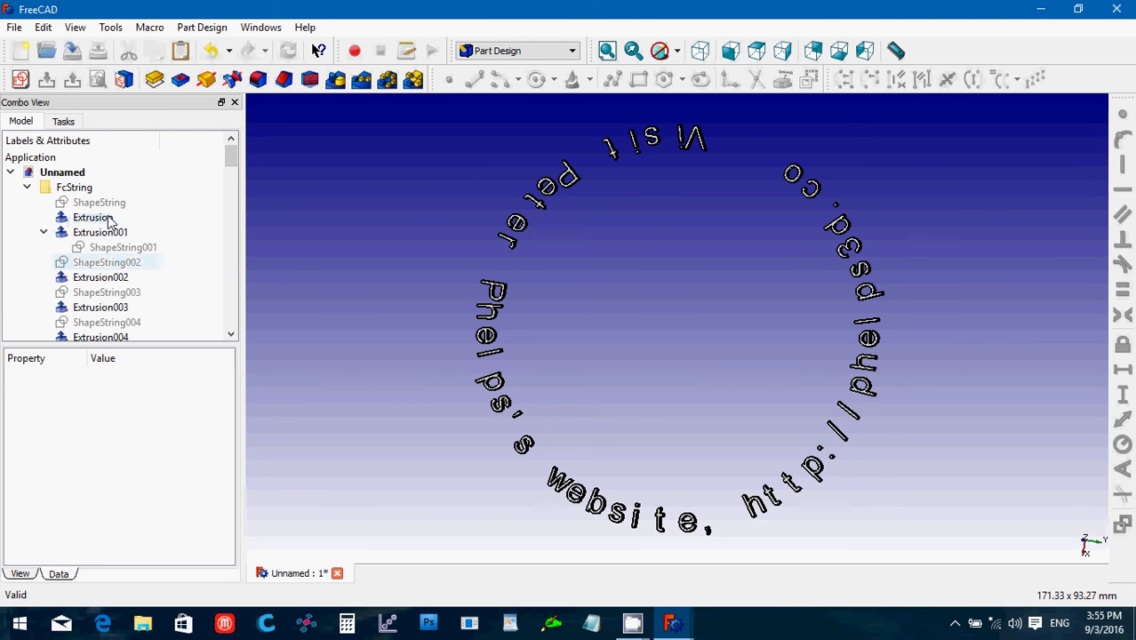
- Inspect the placement properties of Extrusion001 and of ShapeString002, the base of the following letter s
click(44, 232)
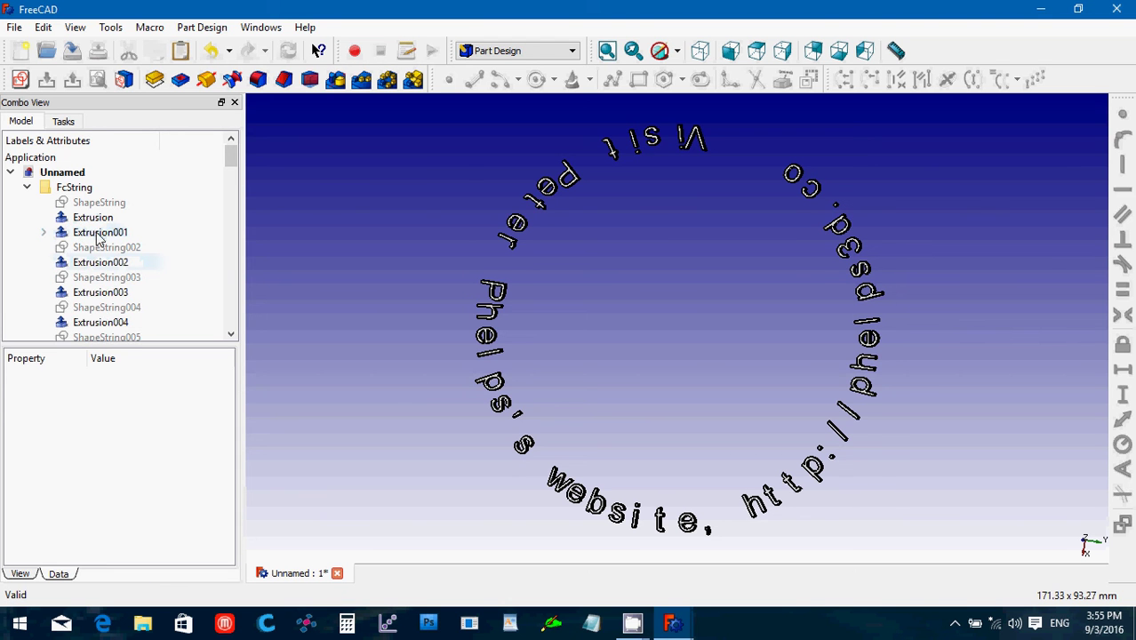
click(100, 232)
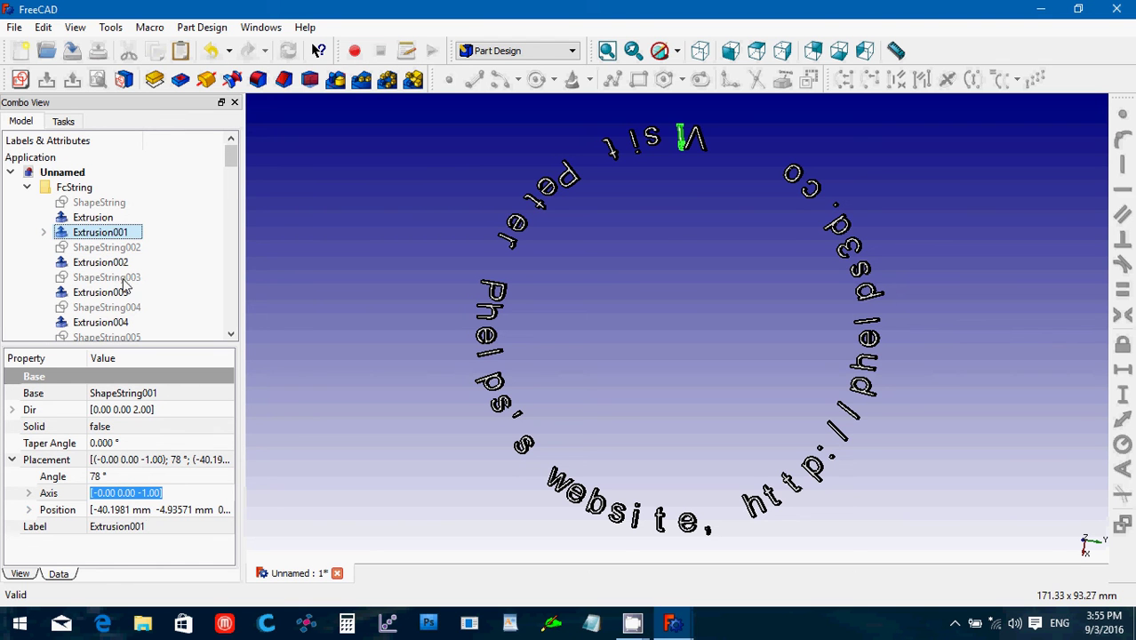
click(114, 249)
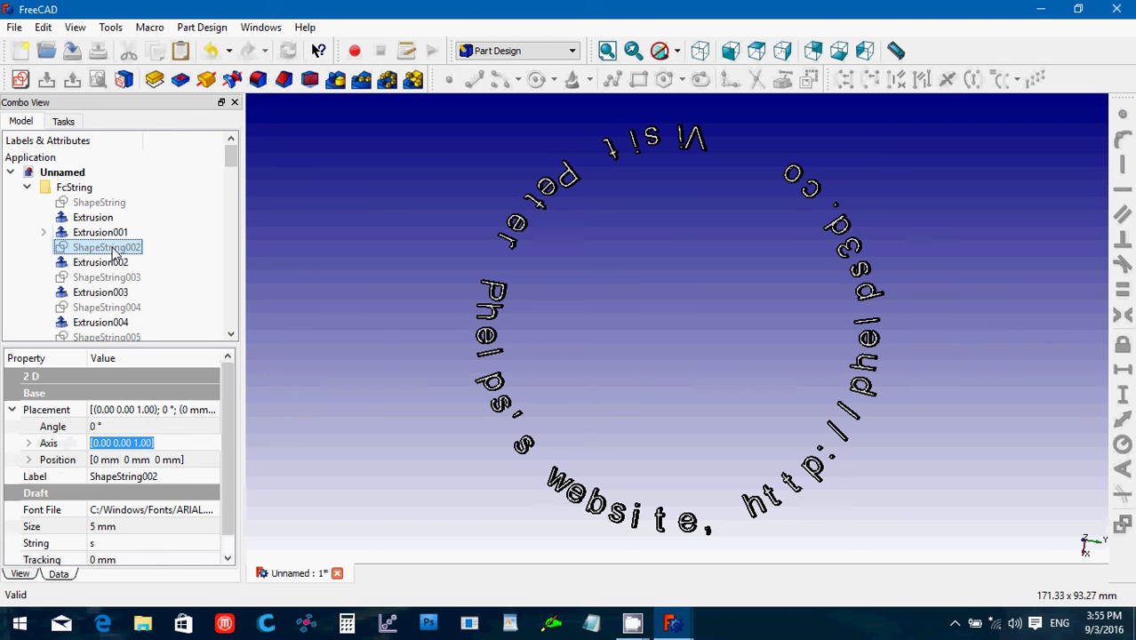
click(362, 429)
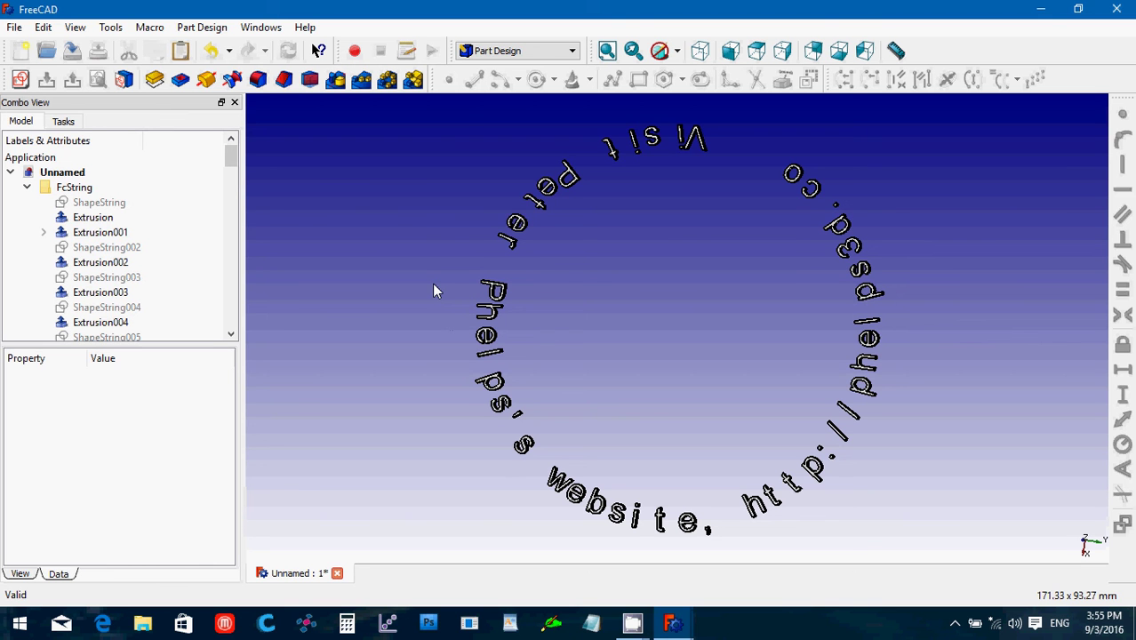
- Delete the whole FcString group with all its extruded letters from the document
click(43, 191)
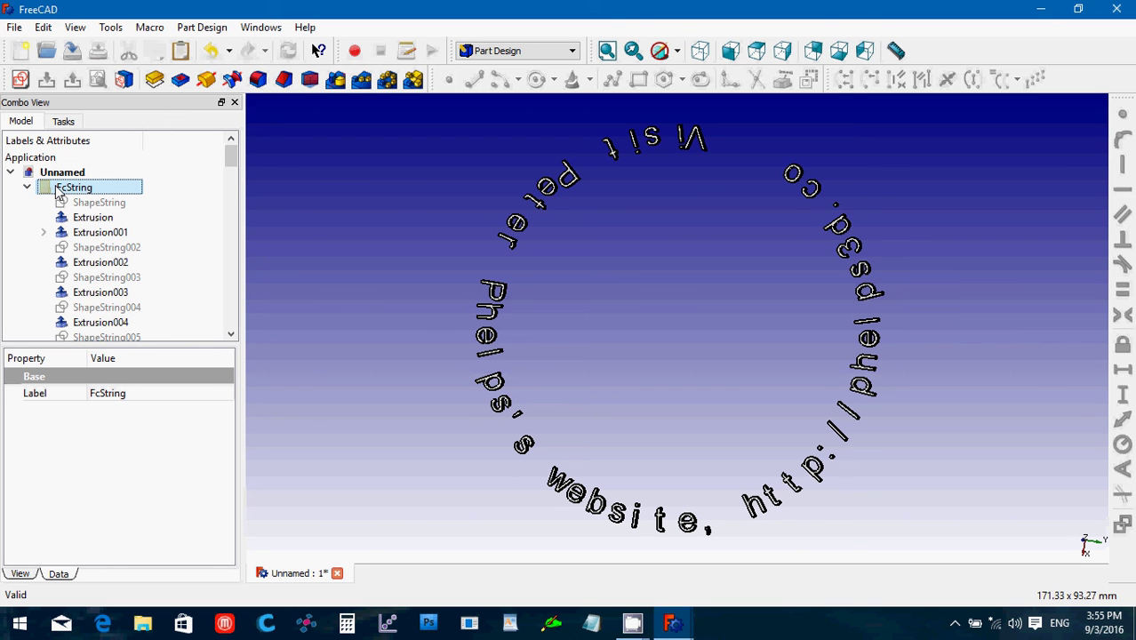
key(Delete)
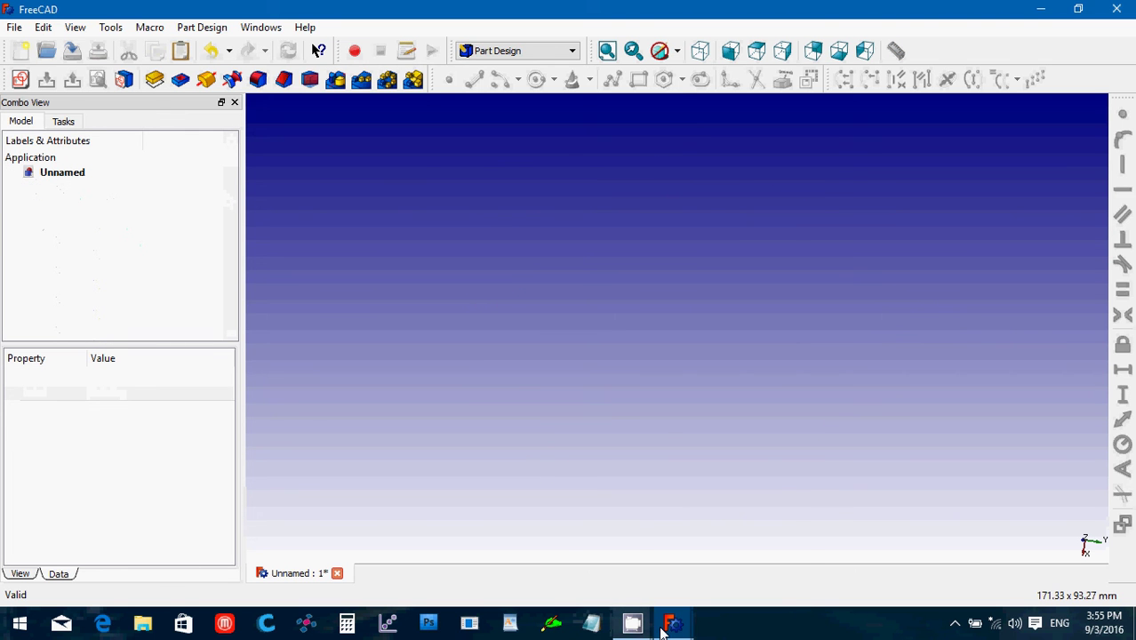
- Bring up the FCCircularText window and set the circle radius to 40 and the character size to 5
mouse_move(663, 628)
click(587, 547)
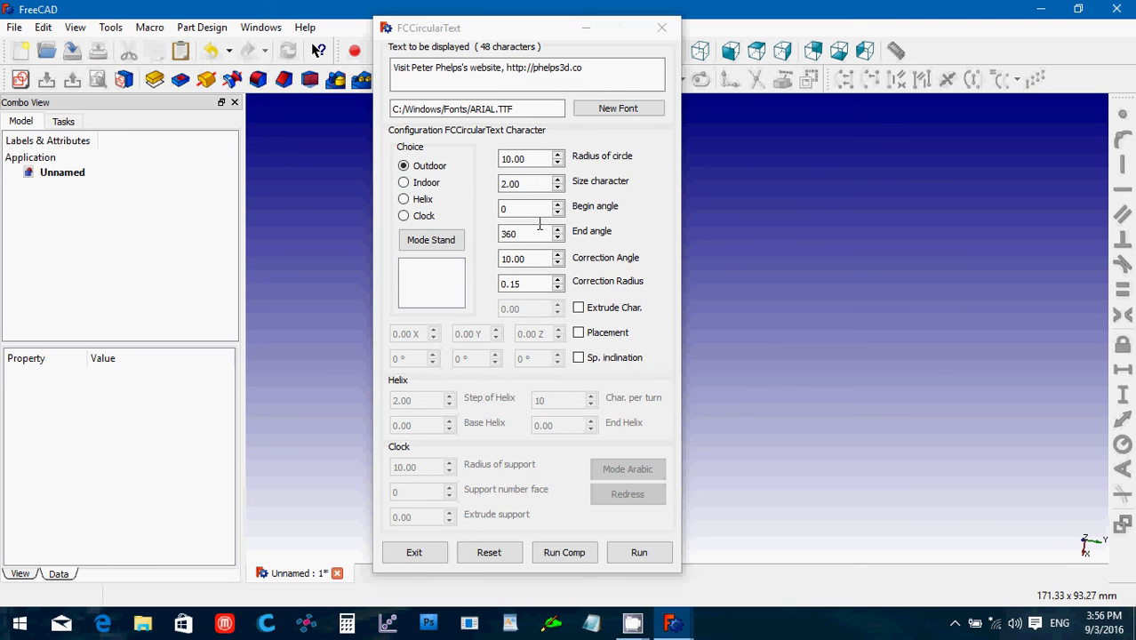
double_click(548, 160)
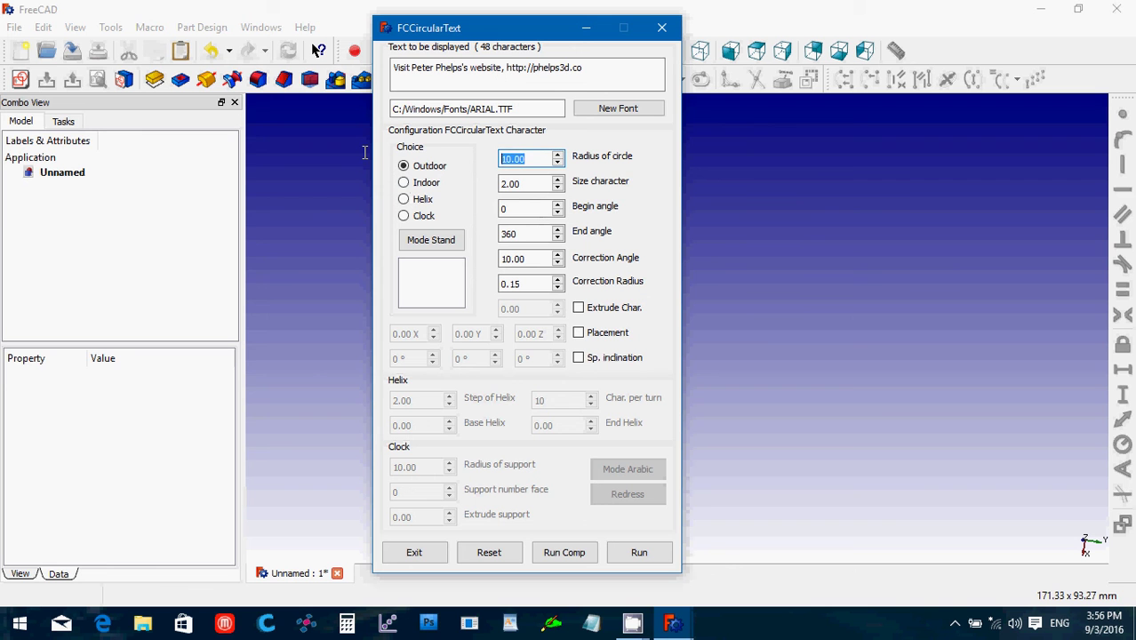
text(40)
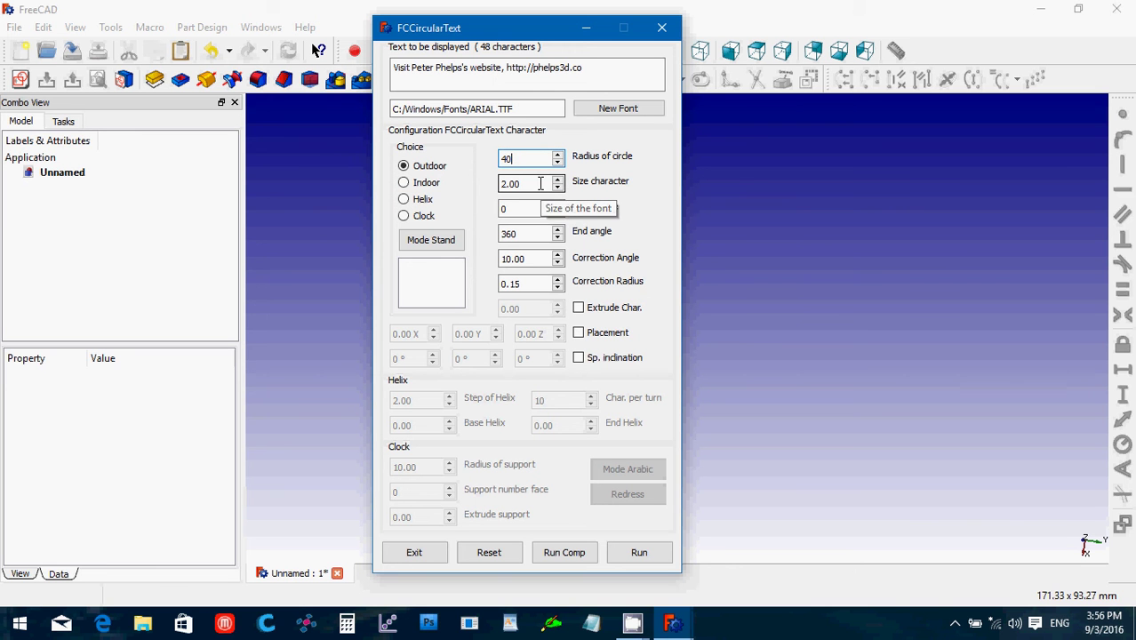
key(Tab)
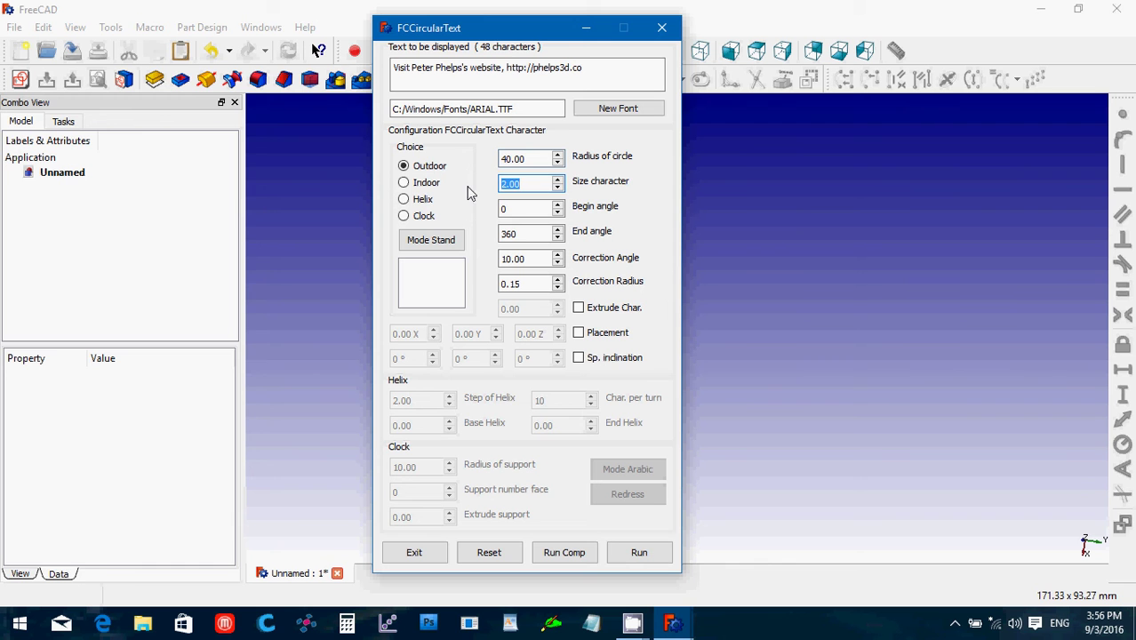
text(5)
key(Tab)
key(Tab)
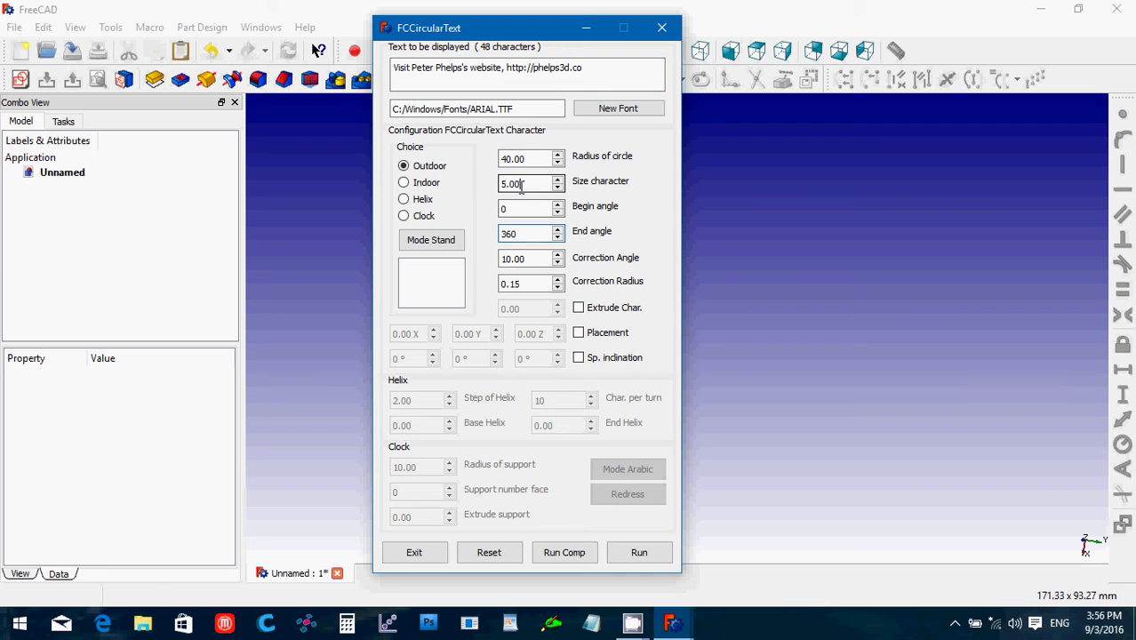
- Change the circular text's character size to 3 and its end angle to 180
drag(521, 184, 485, 194)
text(3)
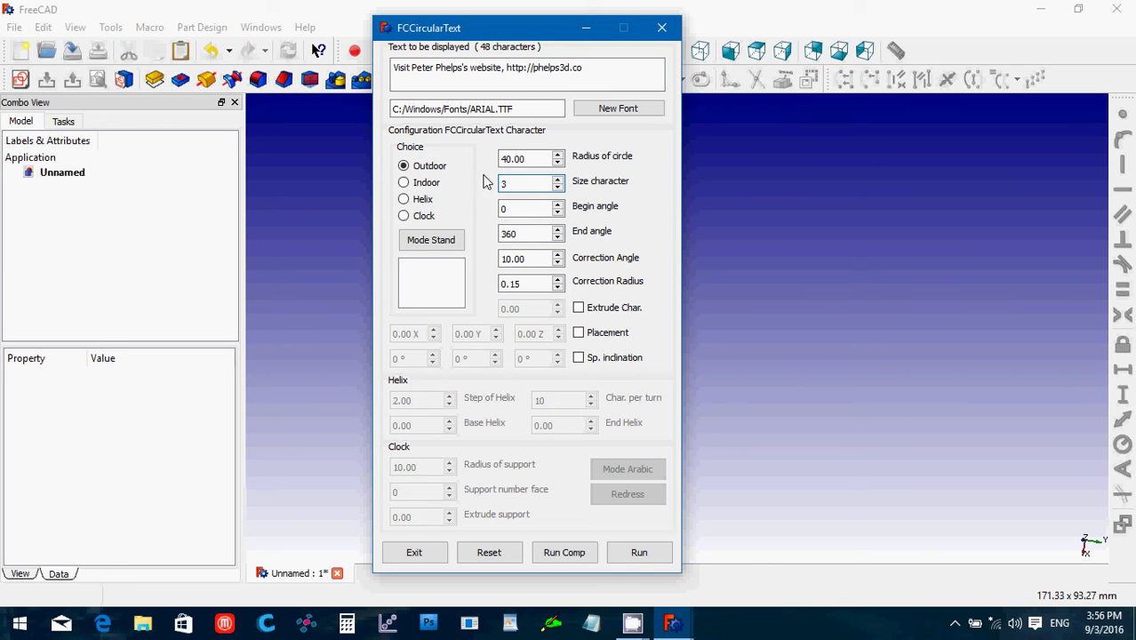
double_click(537, 232)
text(180)
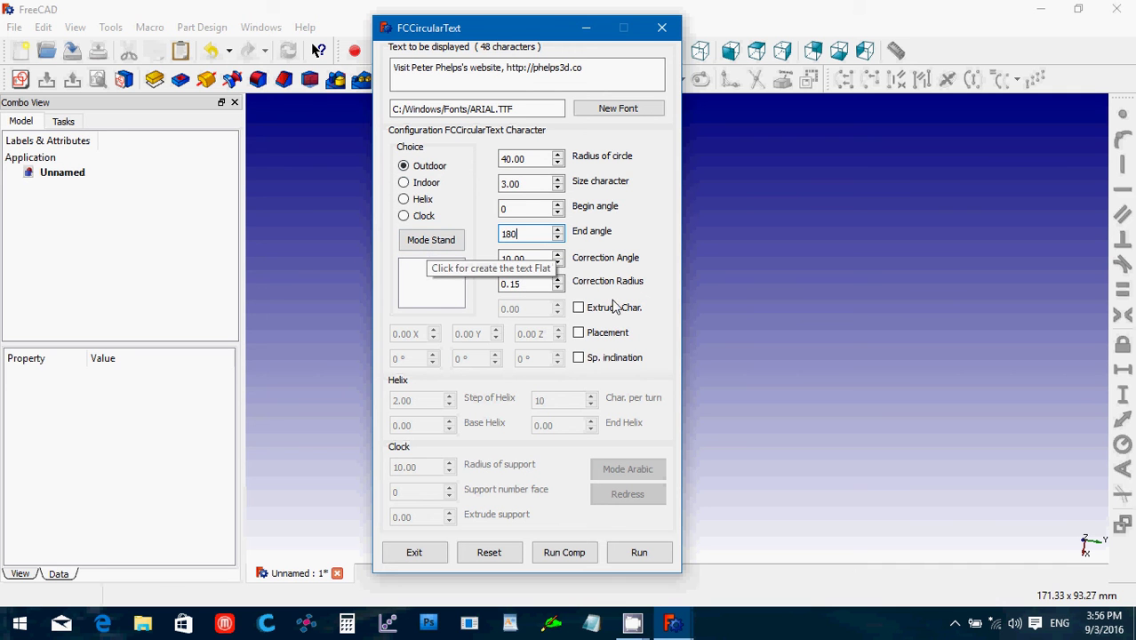
- Enable character extrusion for the circular text and set the extrusion height to 3
click(578, 307)
drag(545, 311, 451, 314)
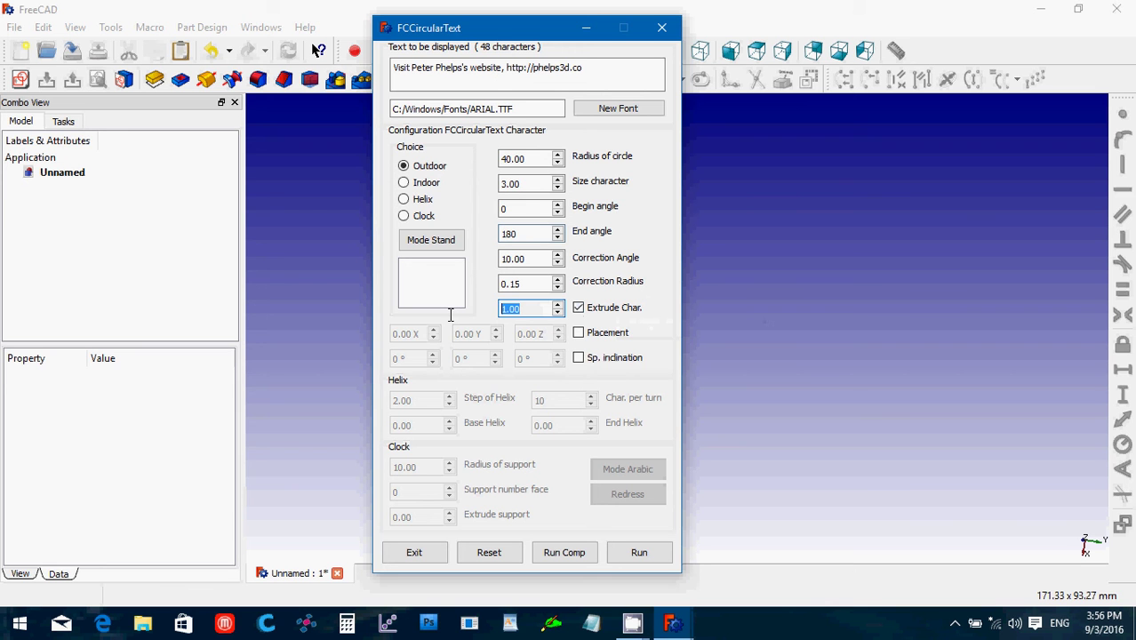
text(3)
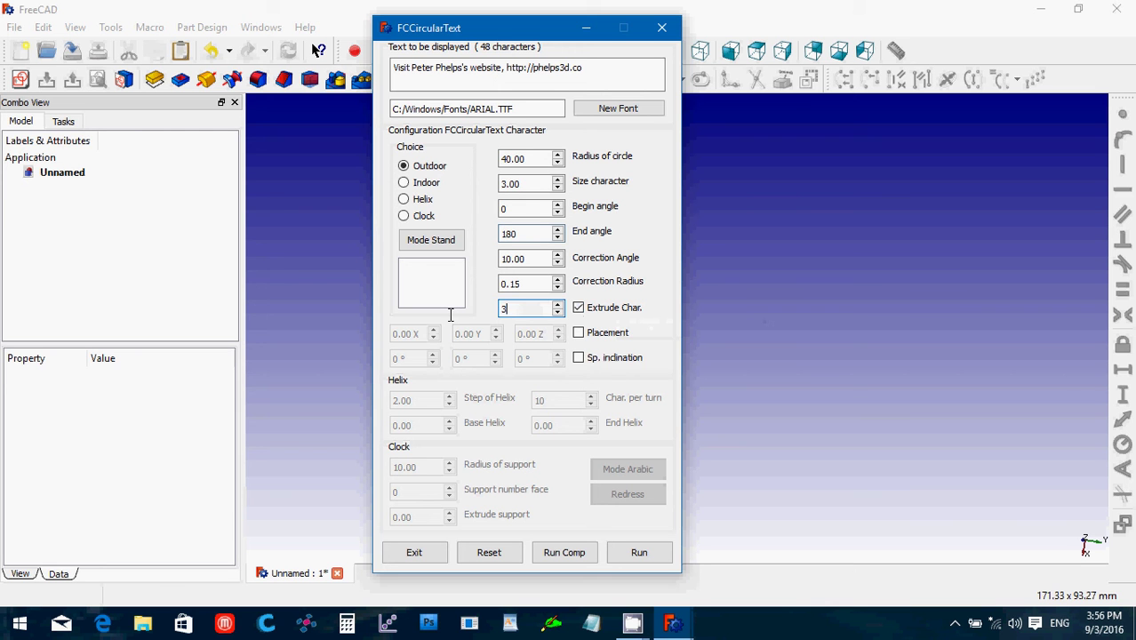
- Enable placement for the circular text with offsets X 15, Y 20 and Z 5, and generate the extruded text
click(578, 333)
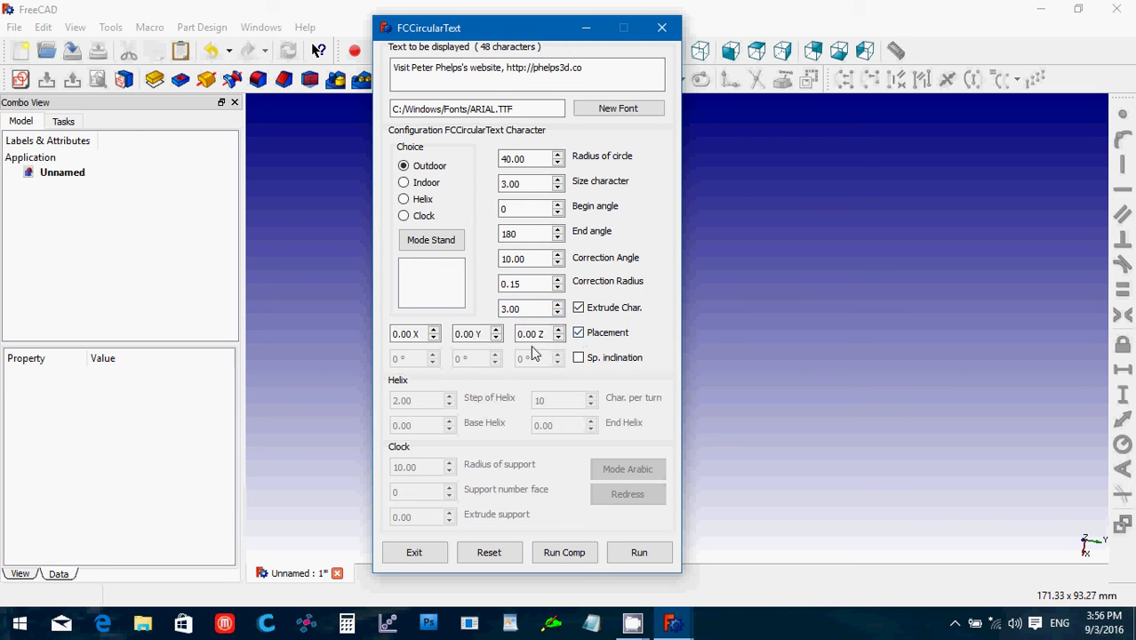
drag(487, 334, 455, 334)
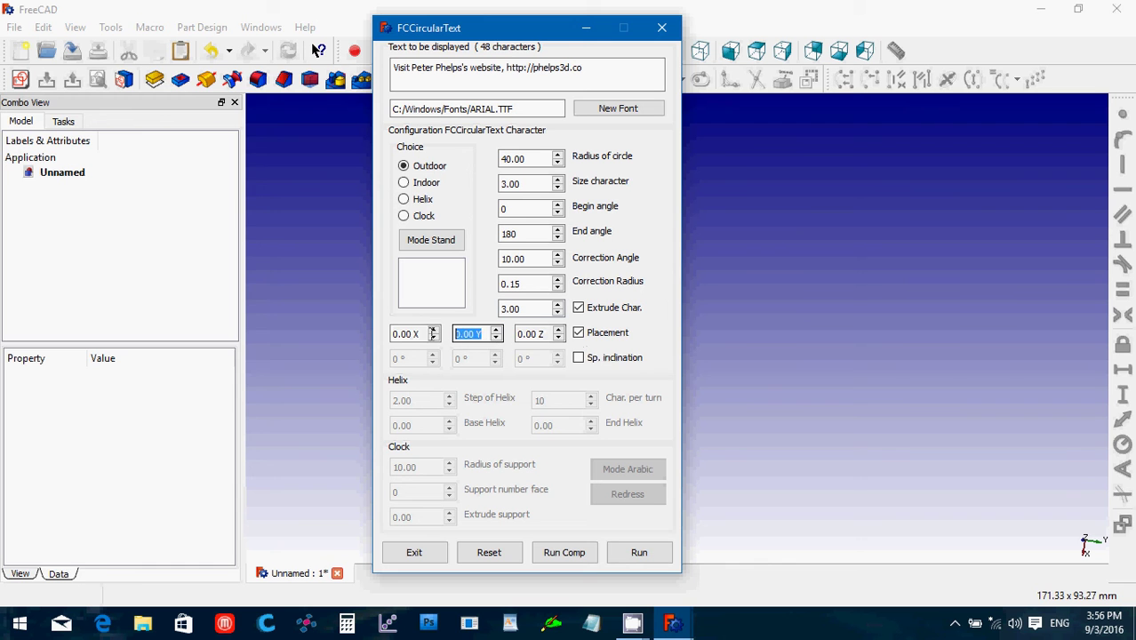
text(20)
click(419, 334)
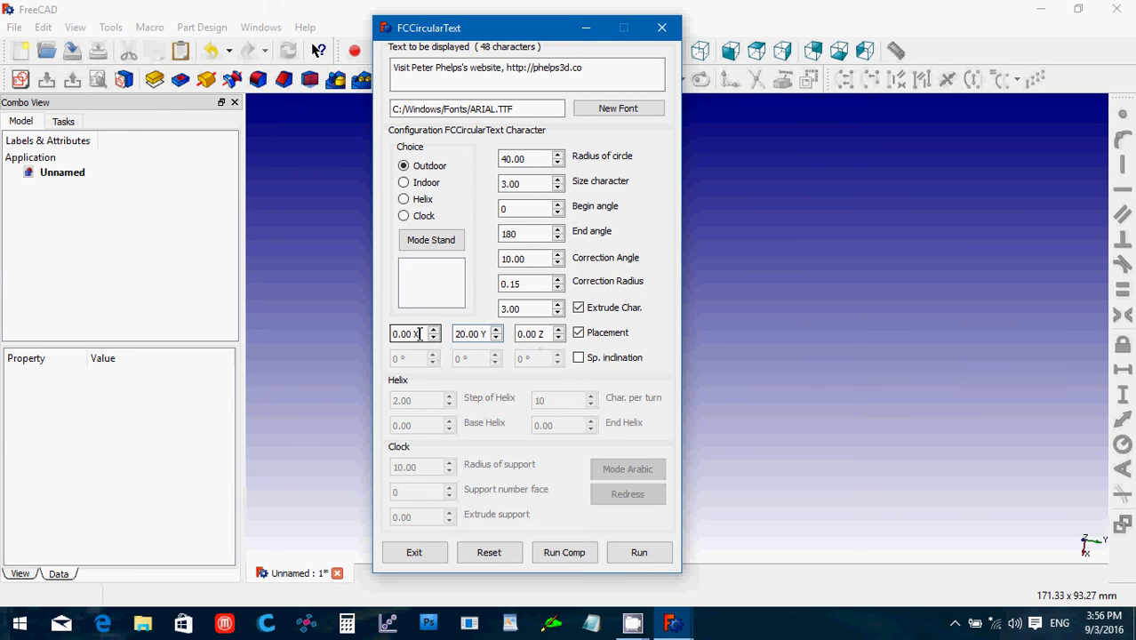
drag(546, 334, 513, 341)
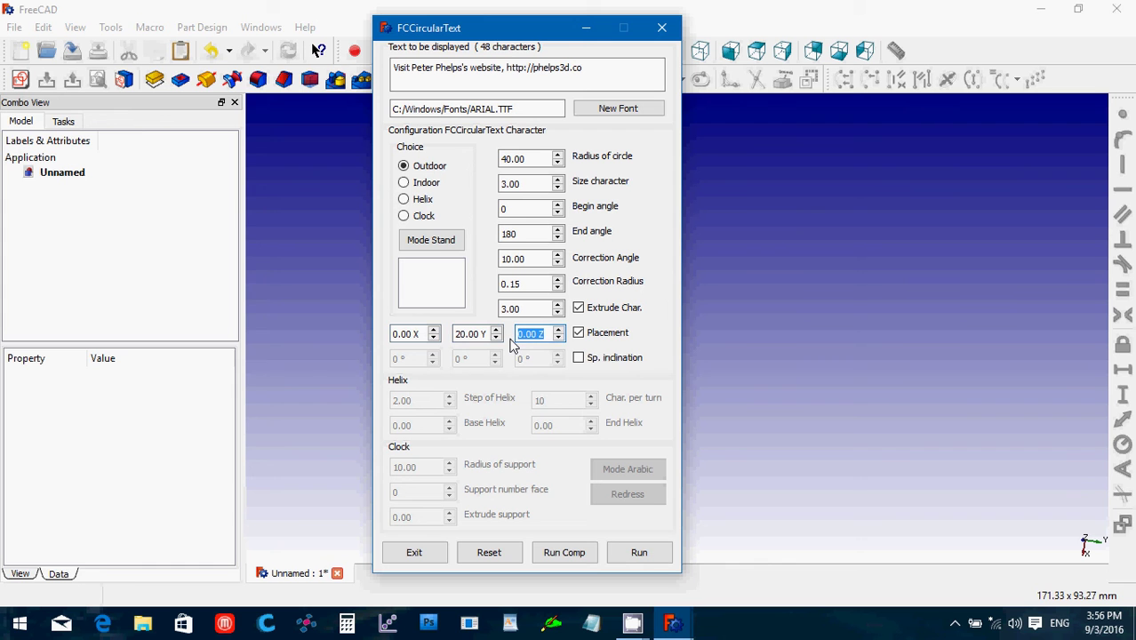
text(5)
drag(419, 333, 341, 343)
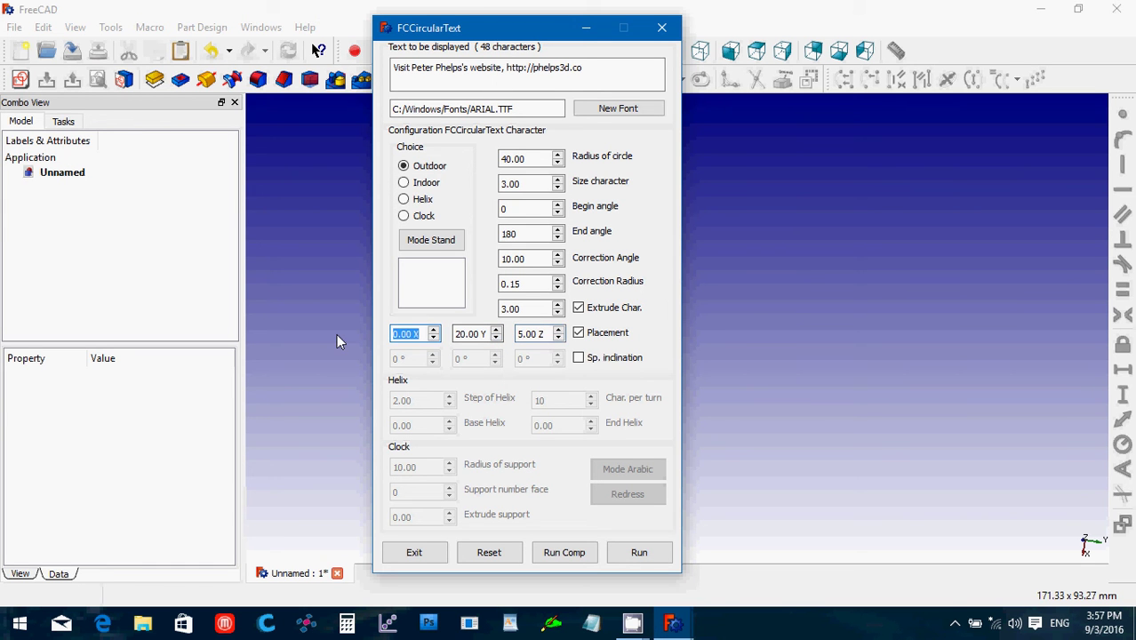
text(15)
click(648, 556)
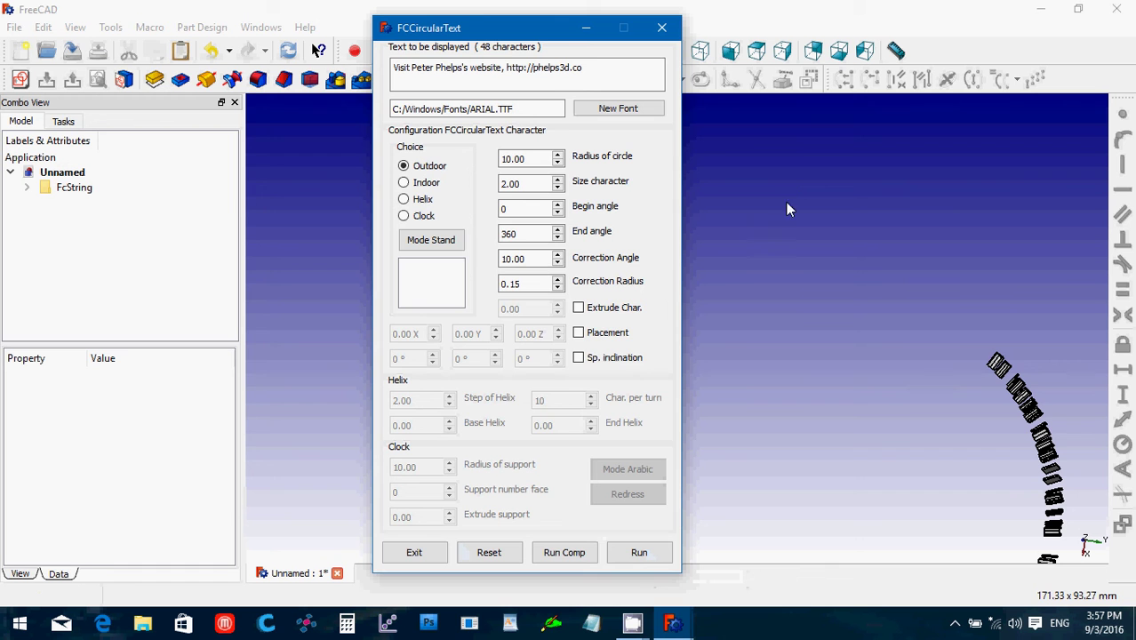
- Minimize the FCCircularText window and examine the whole extruded text arc from several angles and its letters up close
click(586, 27)
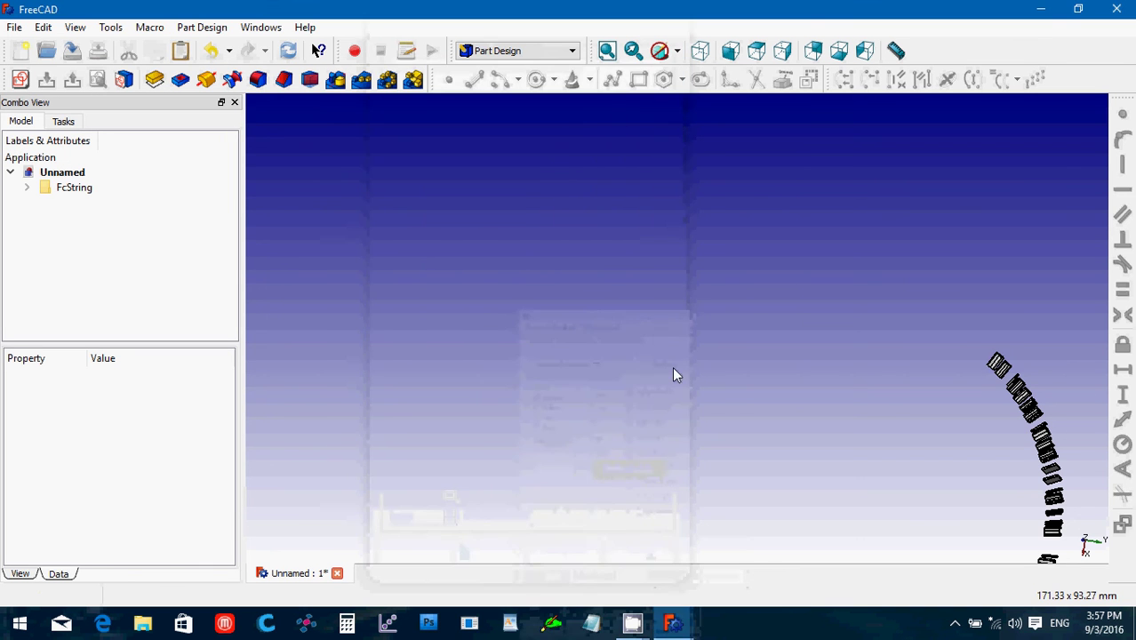
click(607, 51)
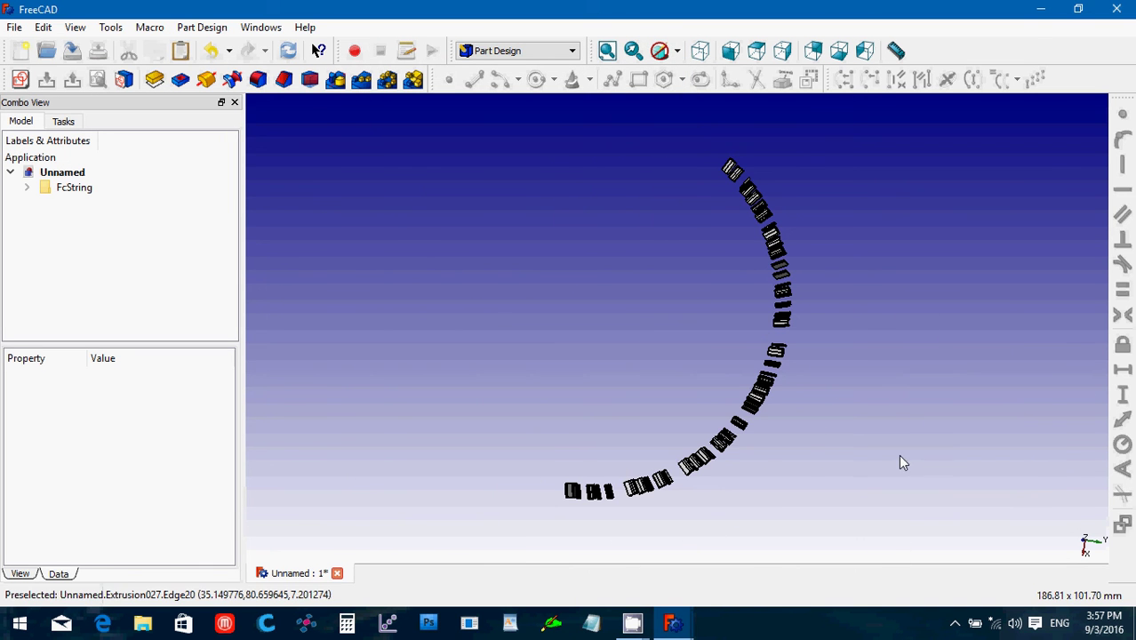
middle_drag(899, 462, 743, 169)
middle_drag(560, 315, 714, 330)
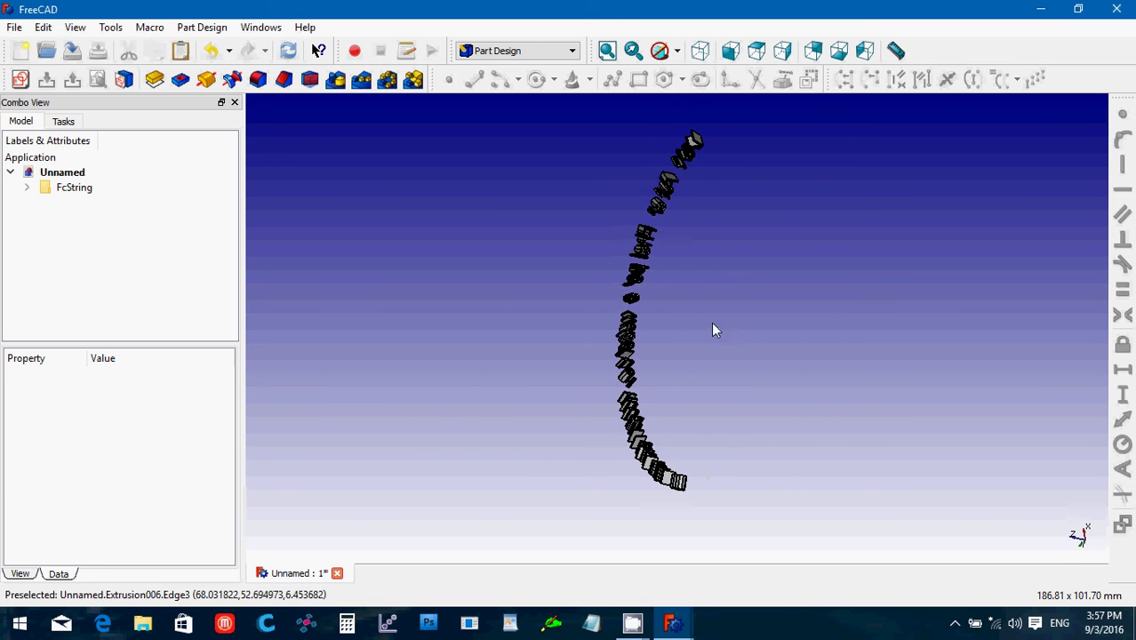
middle_drag(715, 380, 944, 320)
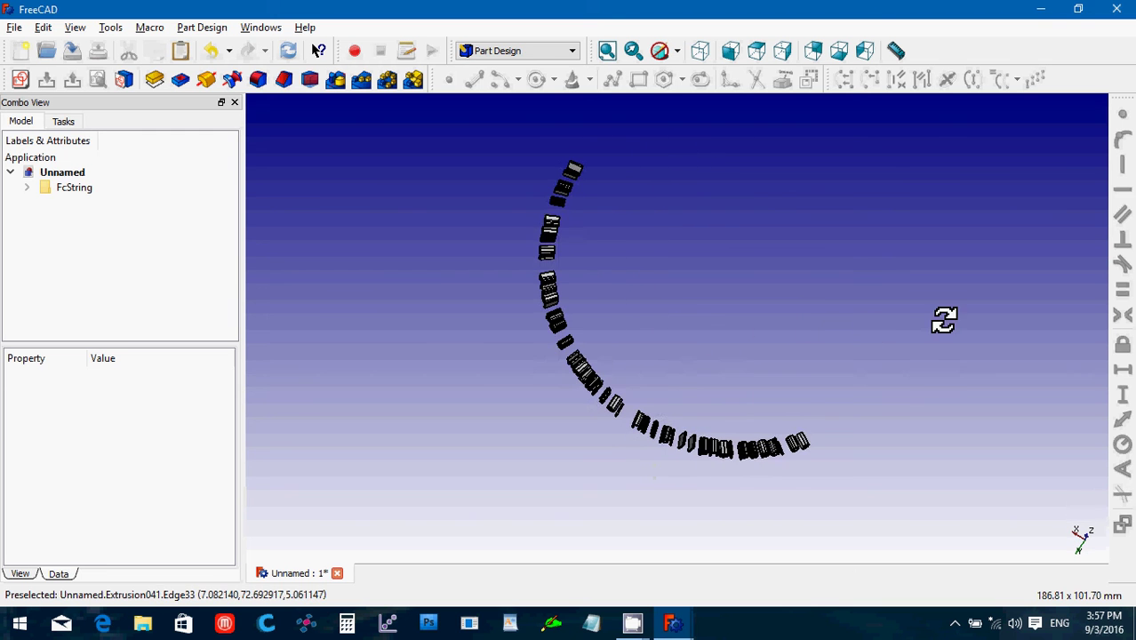
middle_drag(647, 439, 783, 421)
scroll(782, 423, up, 5)
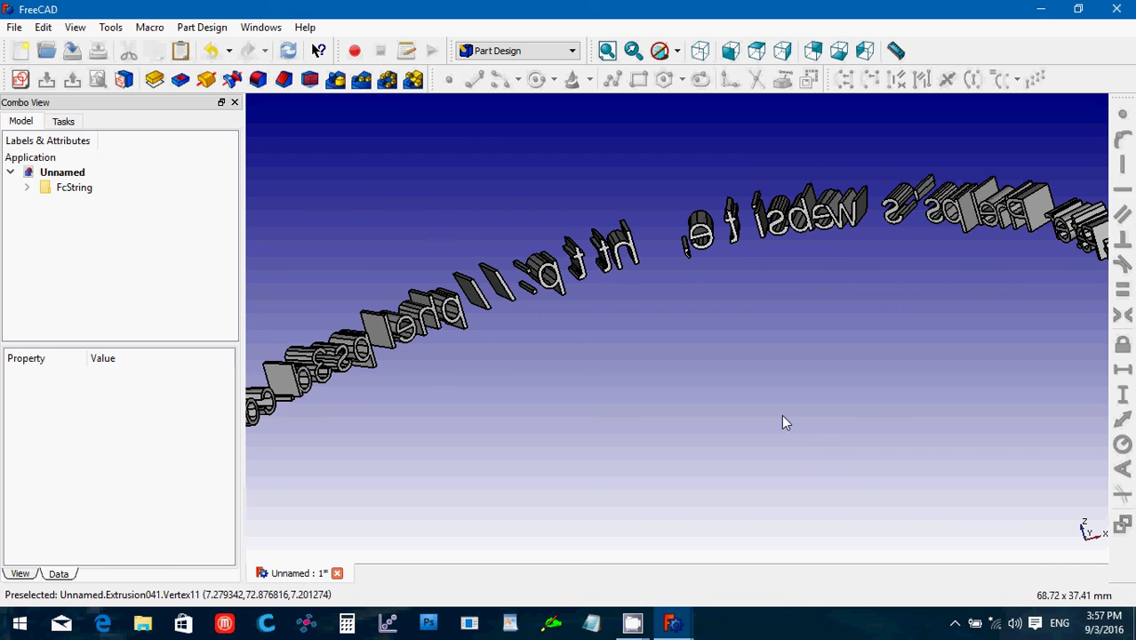
middle_drag(1038, 262, 582, 397)
middle_drag(914, 288, 1025, 318)
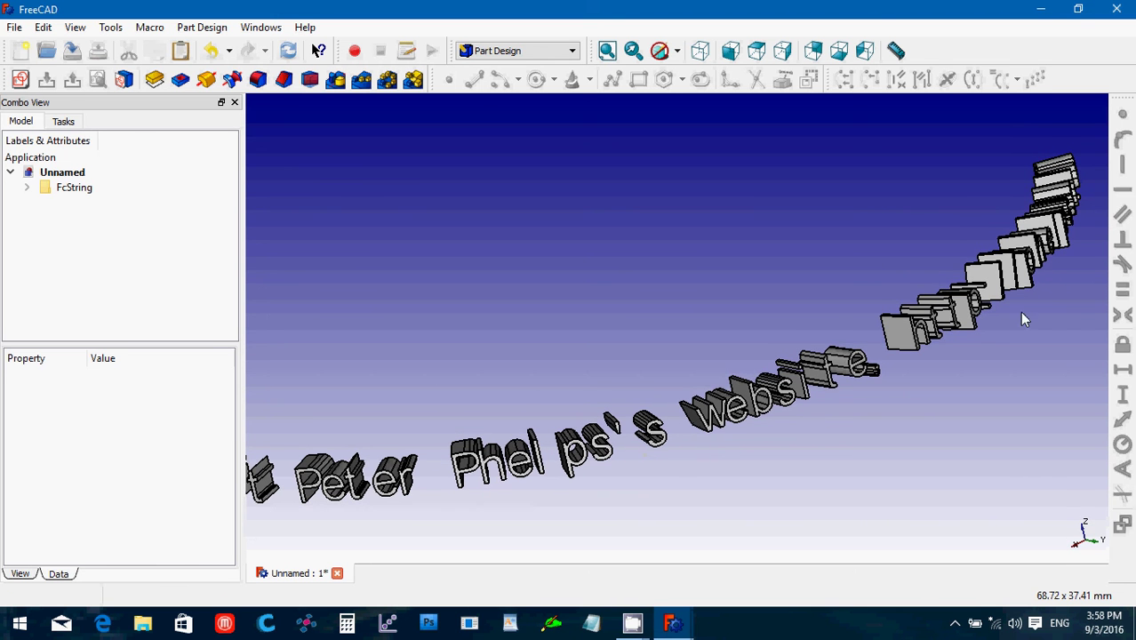
scroll(944, 330, down, 3)
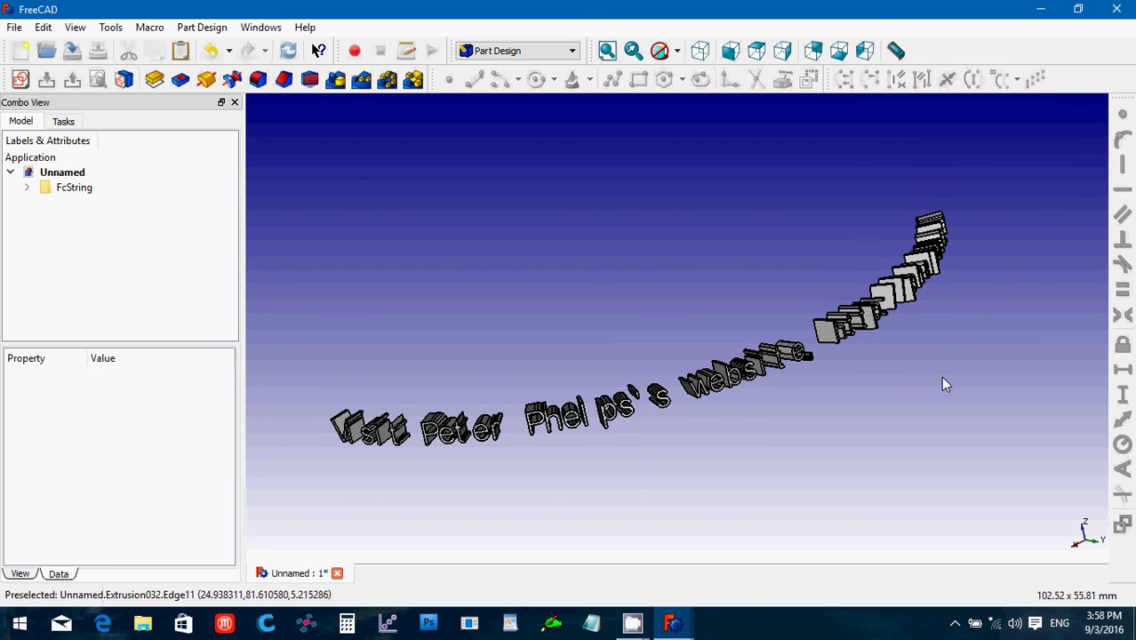